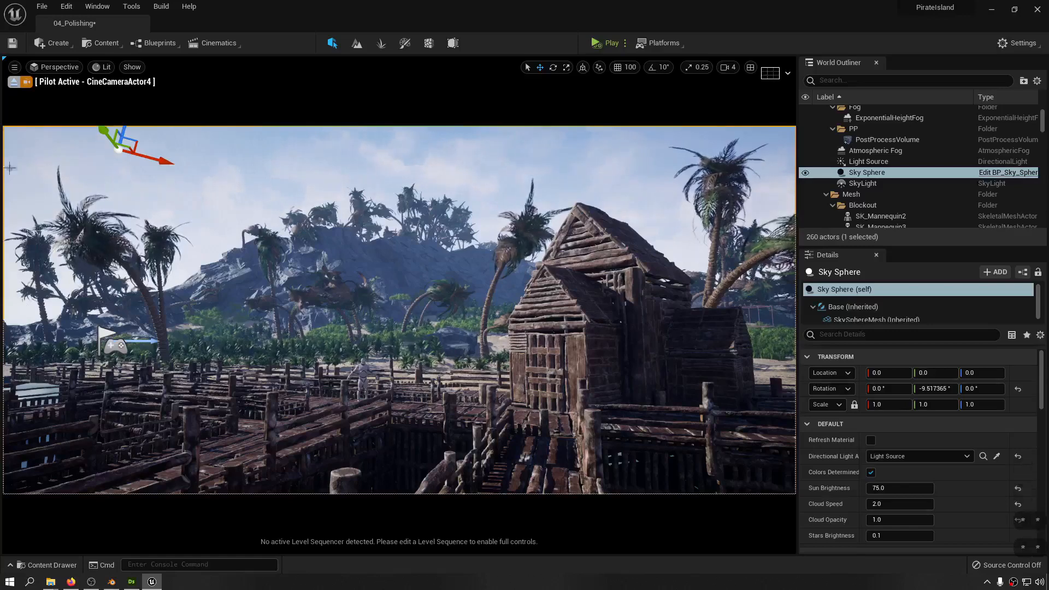
- Stop piloting CineCameraActor4 and fly back to examine the docks and surrounding water from above
left_click(12, 84)
key("s")
key("s")
key("s")
key("s")
key("s")
key("s")
key("s")
key("s")
key("s")
key("s")
key("s")
right_click_drag(464, 344, 486, 415)
key("a")
right_click_drag(40, 132, 41, 132)
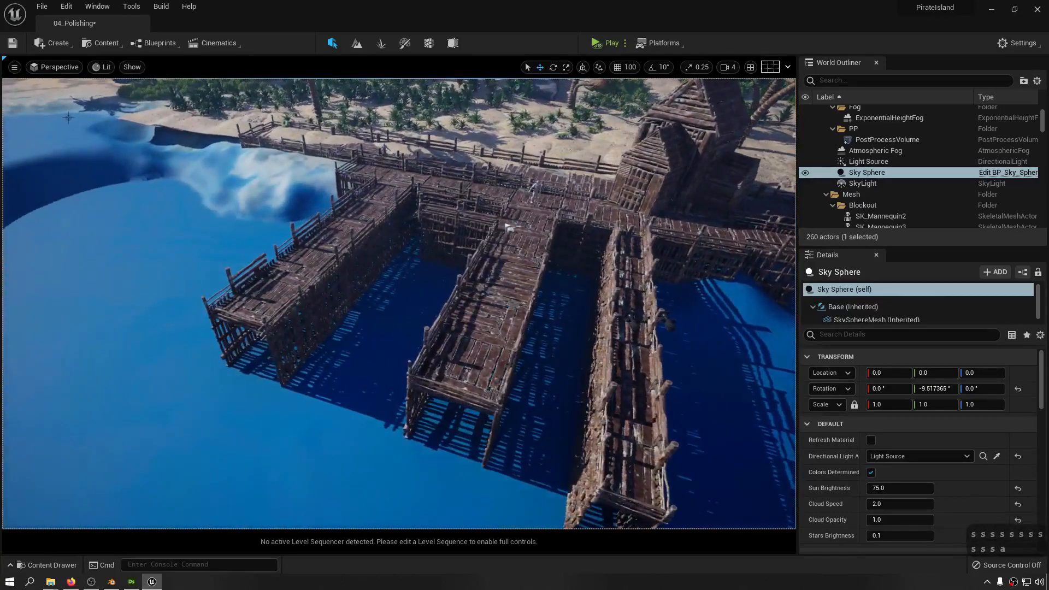
key("KP_Multiply")
key("KP_Multiply")
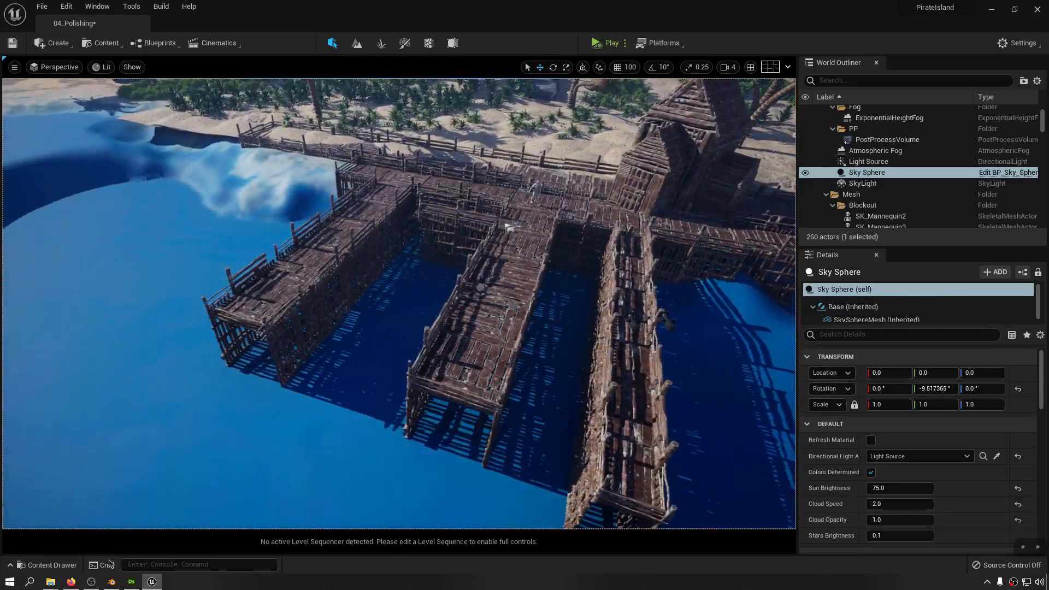
- Switch to Blender and delete the default cube from the scene
left_click(112, 582)
middle_click_drag(511, 293, 445, 309)
left_click(471, 267)
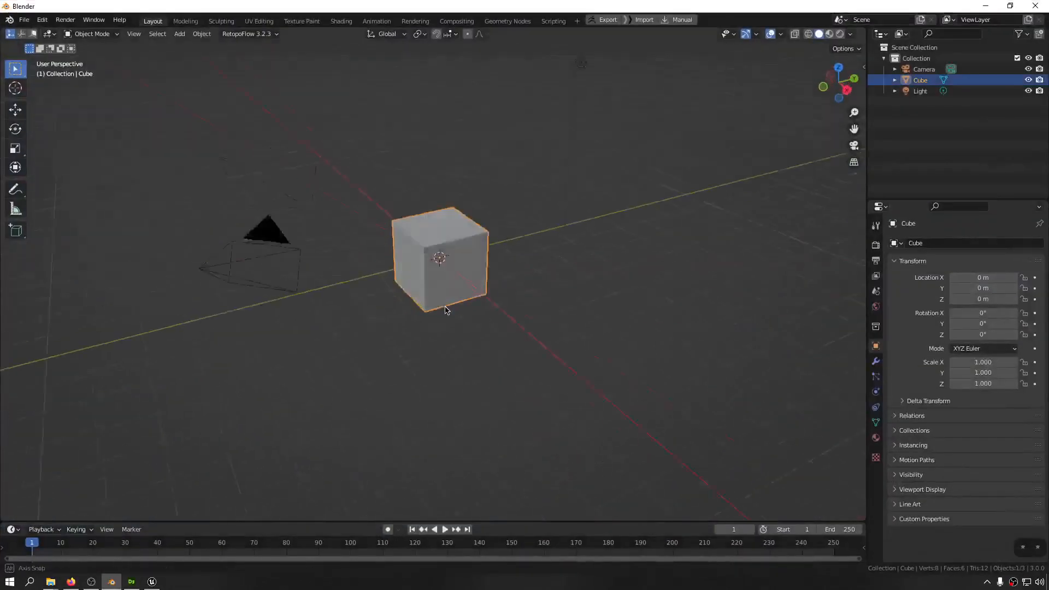
key("x")
left_click(446, 310)
key("shift+a")
mouse_move(415, 260)
left_click(494, 255)
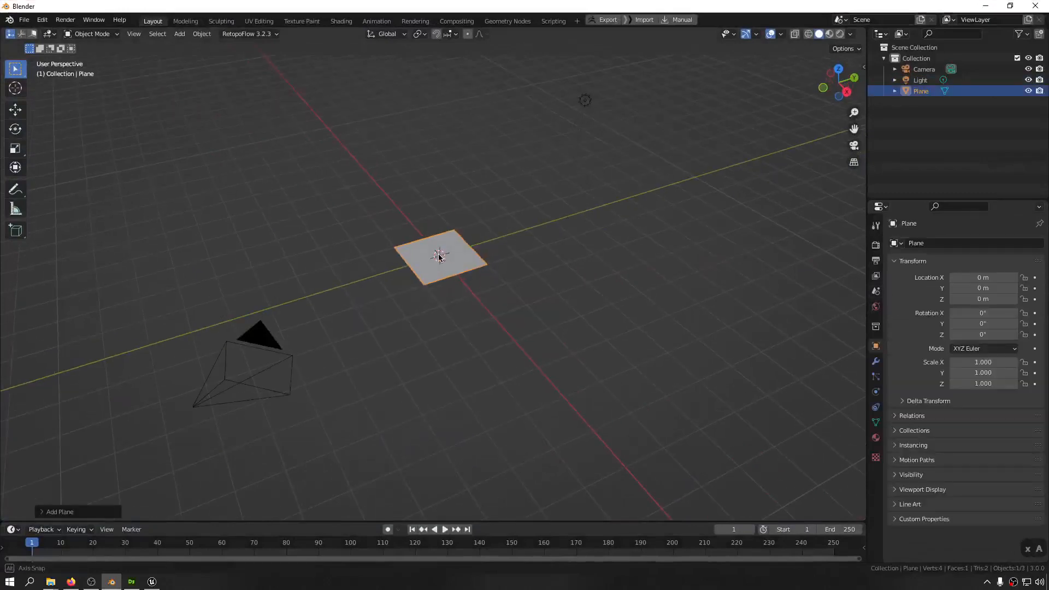
key("s")
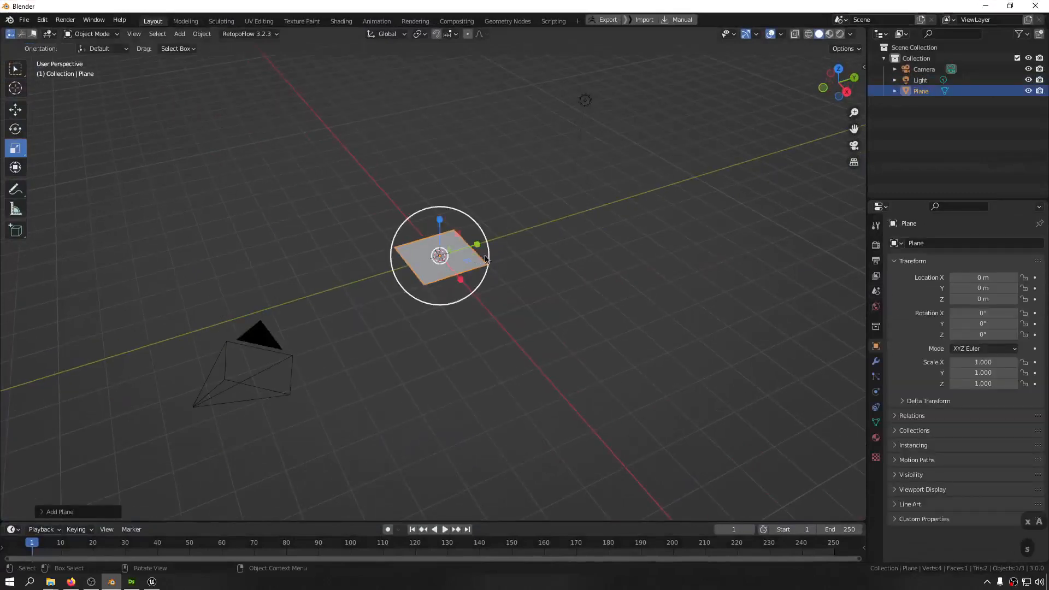
key("s")
key("s")
right_click(557, 290)
key("ctrl+z")
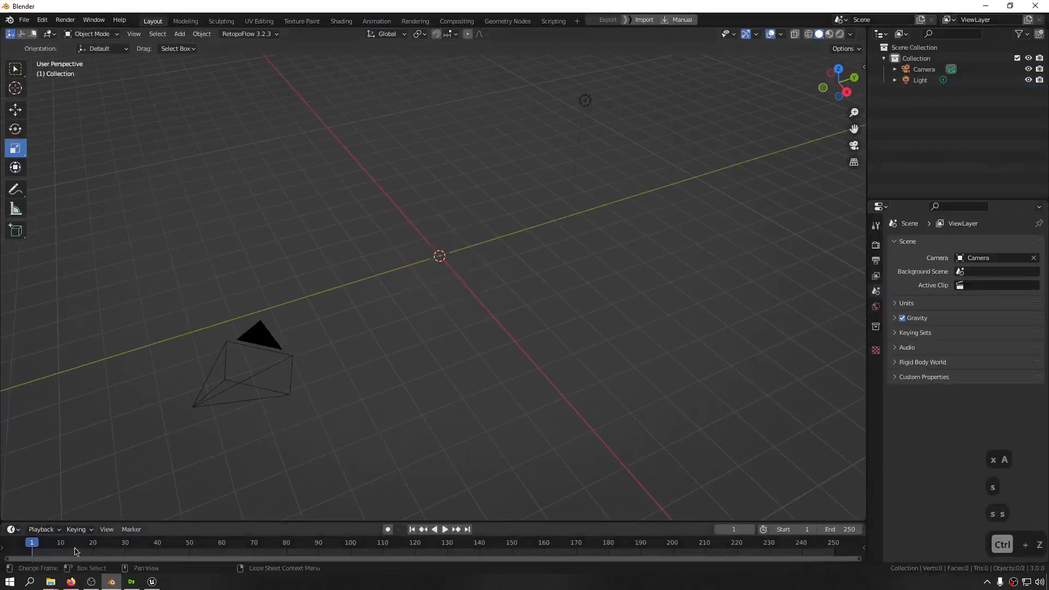
key("shift+a")
mouse_move(453, 251)
left_click(487, 262)
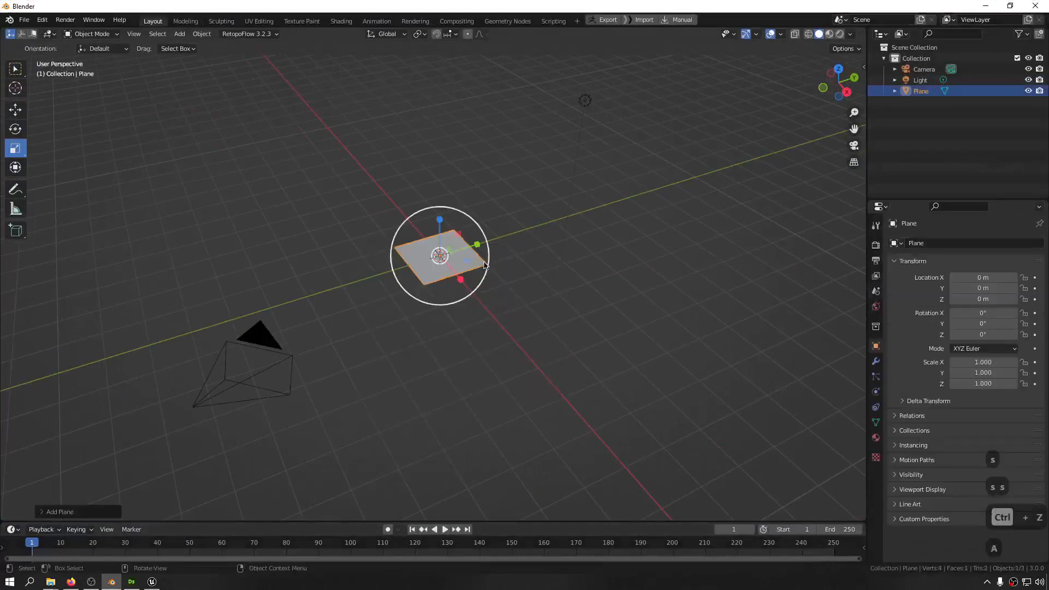
left_click(57, 511)
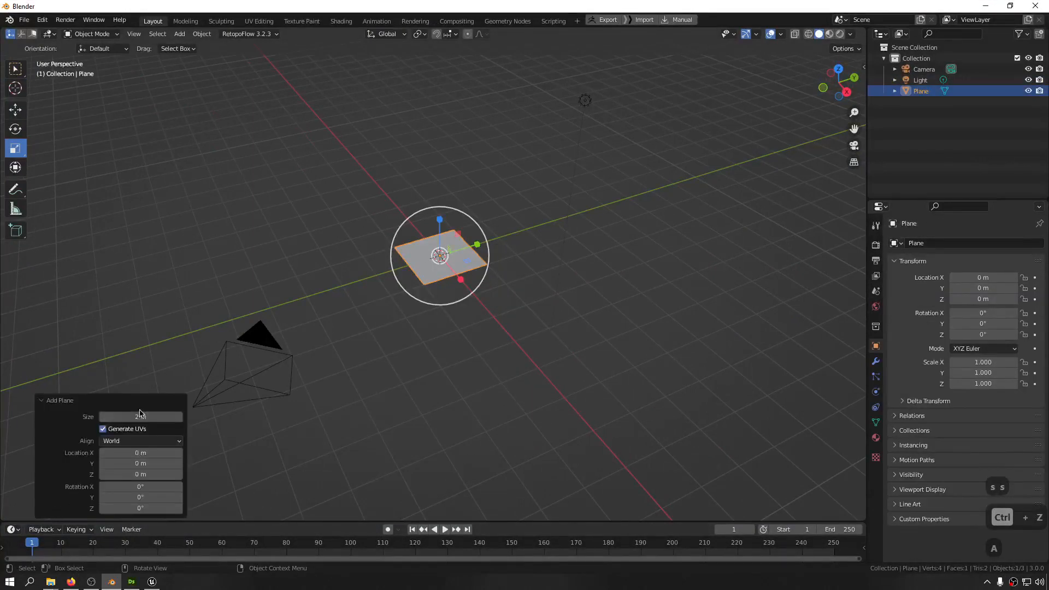
left_click(147, 426)
key("ctrl+z")
- Add a mesh plane with a size of 20 m at the world origin
key("shift+a")
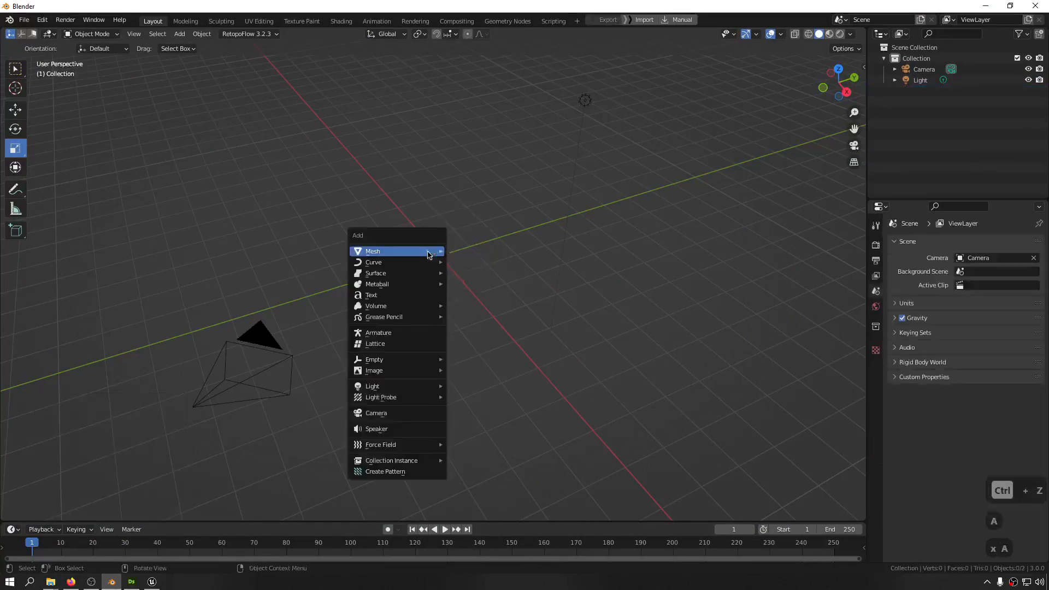
mouse_move(416, 249)
left_click(476, 258)
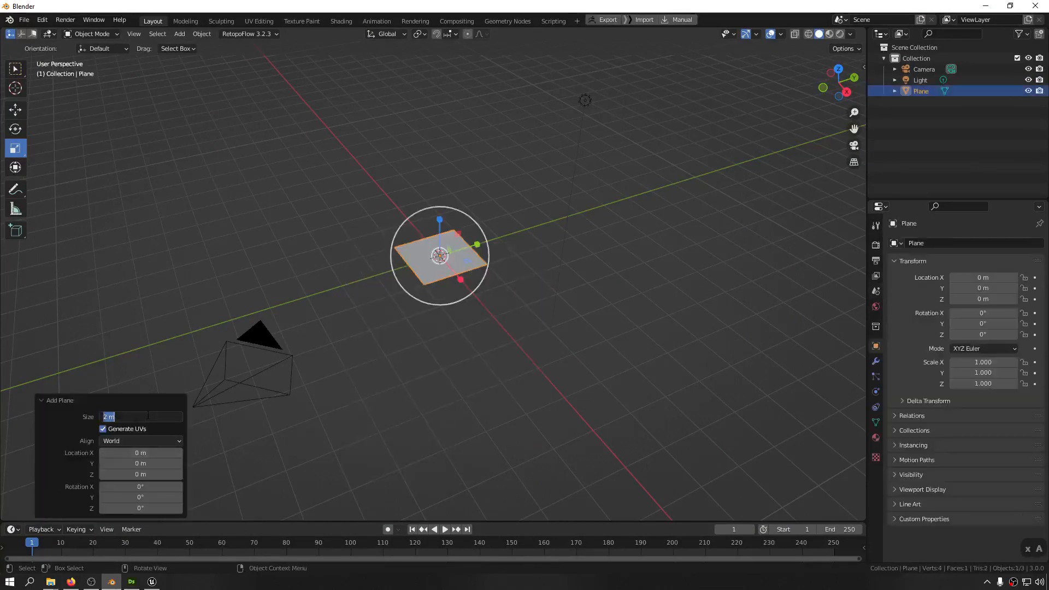
type("20")
key("Return")
middle_click_drag(335, 290, 480, 237)
key("g")
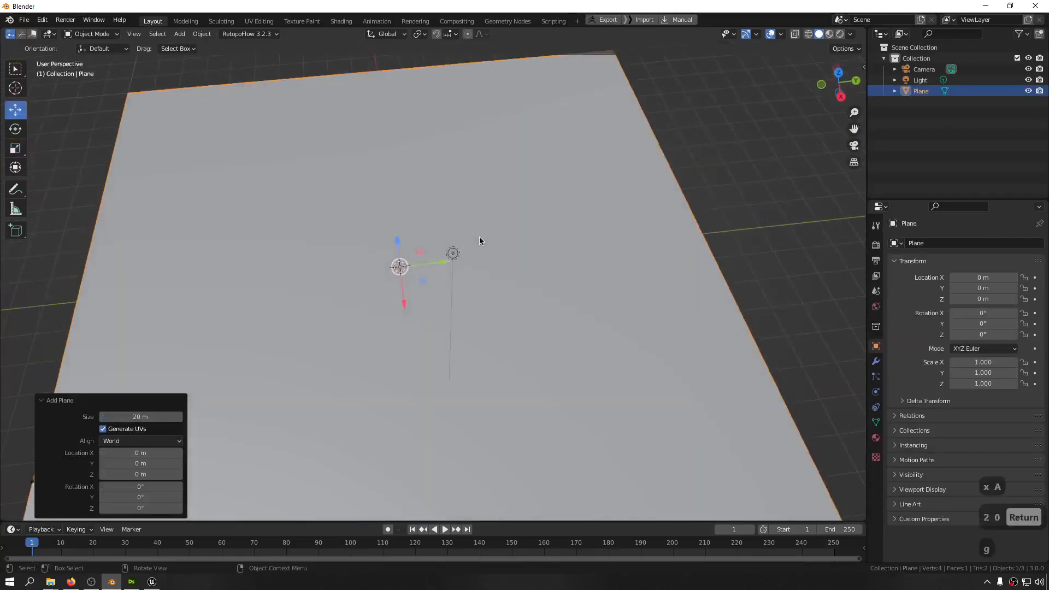
- Split the 3D viewport, turn the second area into a UV Editor, and examine the plane's UV layout in Edit Mode
left_click_drag(865, 33, 487, 41)
left_click(536, 34)
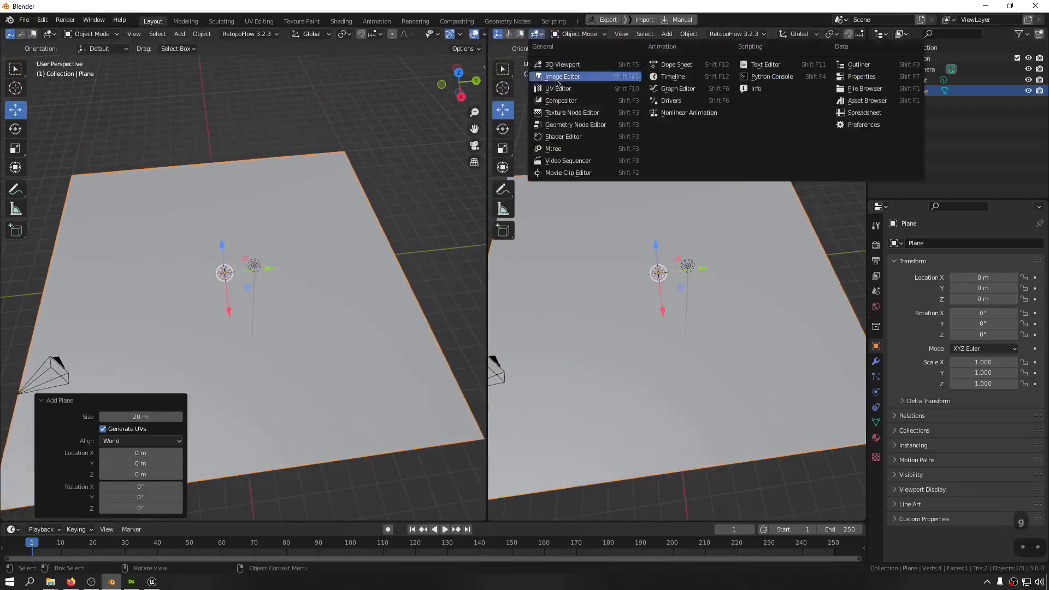
left_click(565, 92)
middle_click_drag(224, 286, 229, 289)
key("Tab")
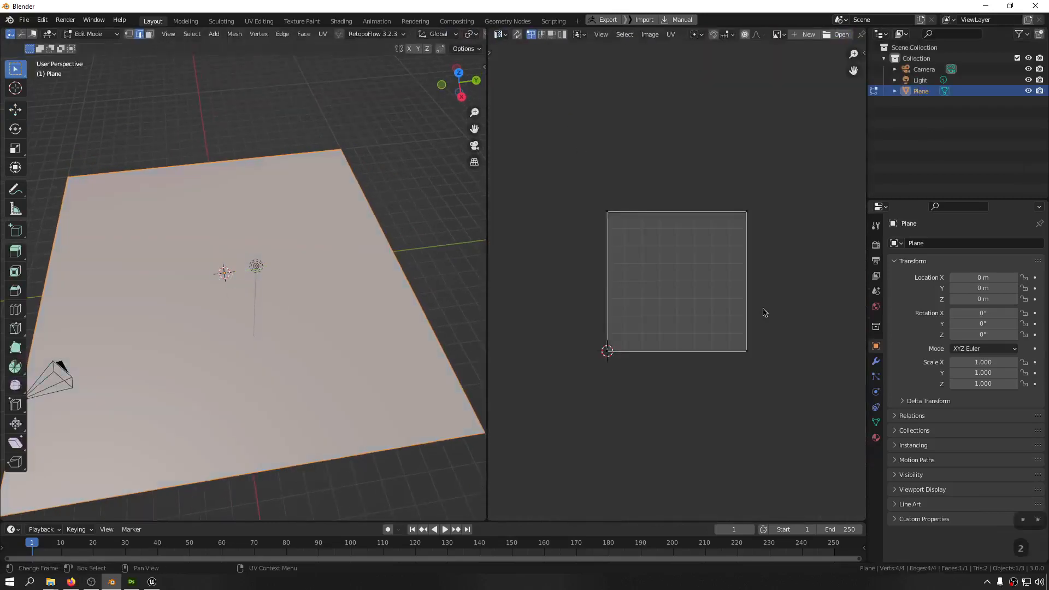
scroll(761, 311, "up", 1)
scroll(304, 290, "up", 1)
scroll(309, 286, "down", 1)
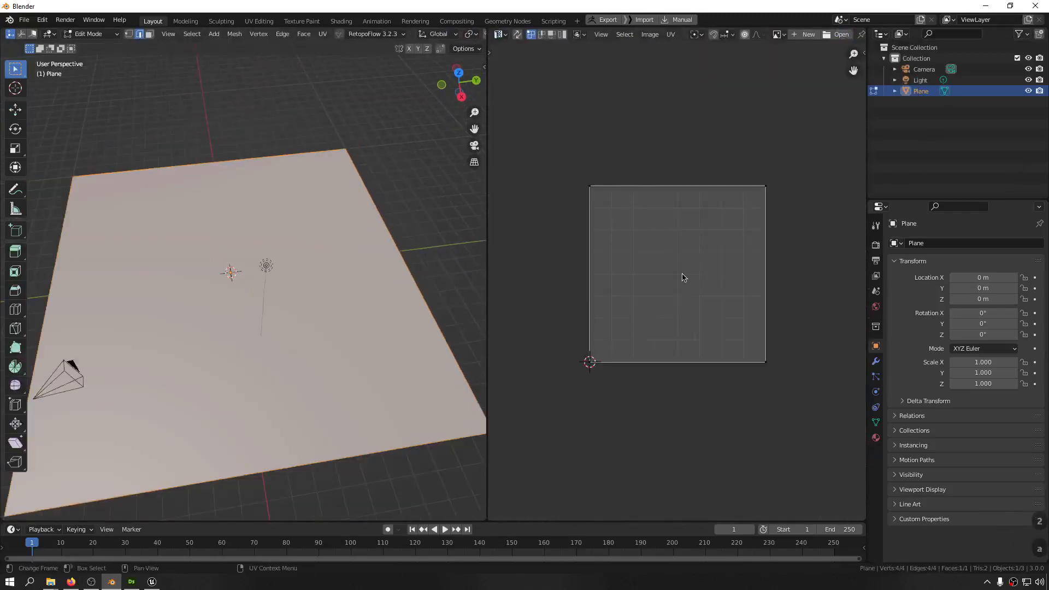
- Close the UV Editor area and rename the plane as SM_WaterPlane
middle_click_drag(244, 265, 251, 262)
left_click(251, 262)
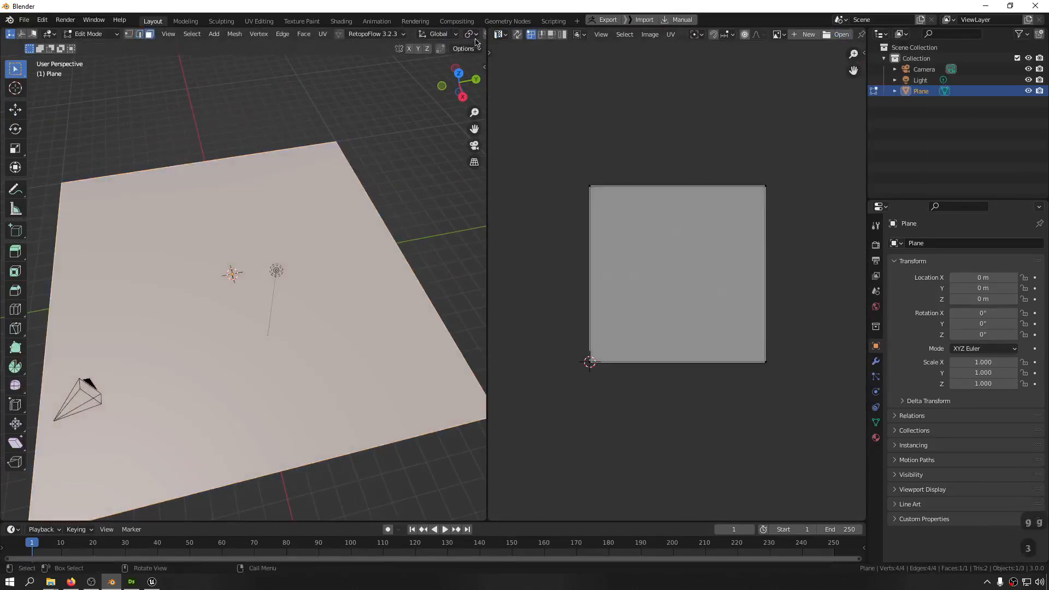
left_click_drag(483, 28, 645, 186)
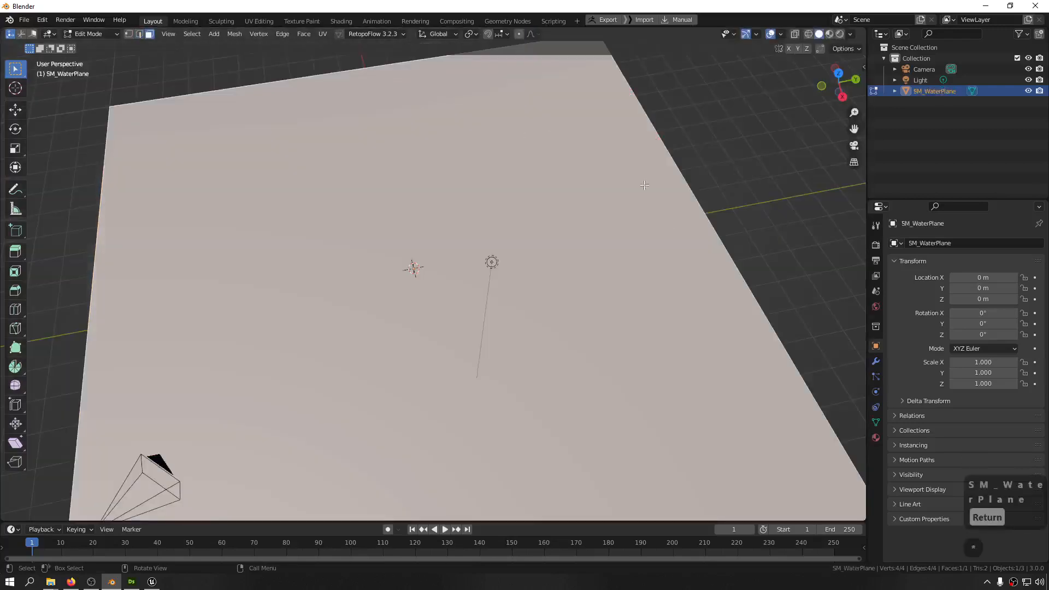
- Clear the water plane's location in Object Mode and keep the plane selected
key("g")
middle_click_drag(458, 290, 494, 182)
scroll(470, 290, "down", 2)
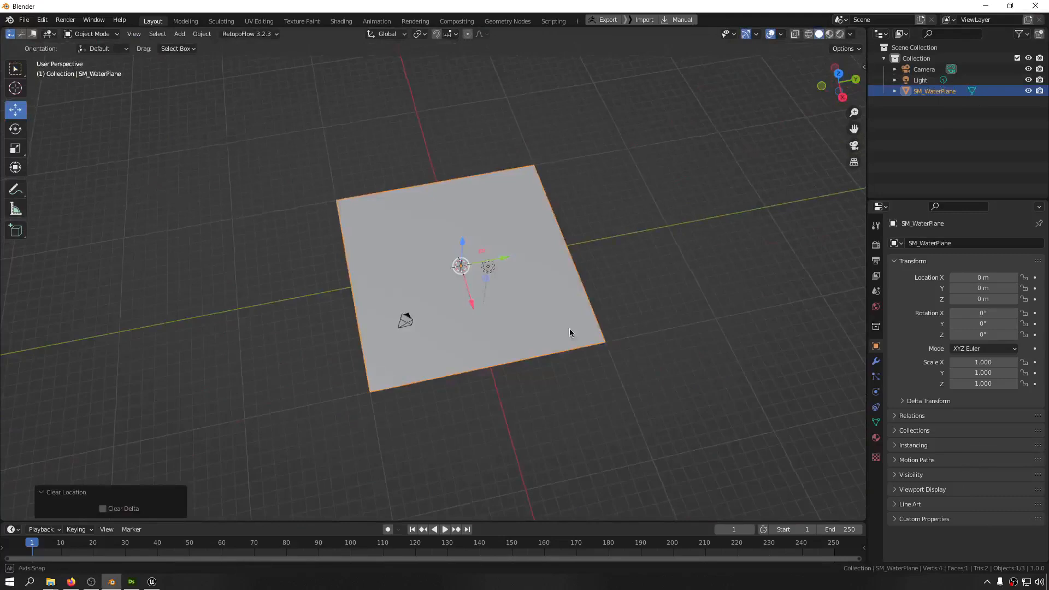
middle_click_drag(569, 333, 601, 319)
left_click(609, 314)
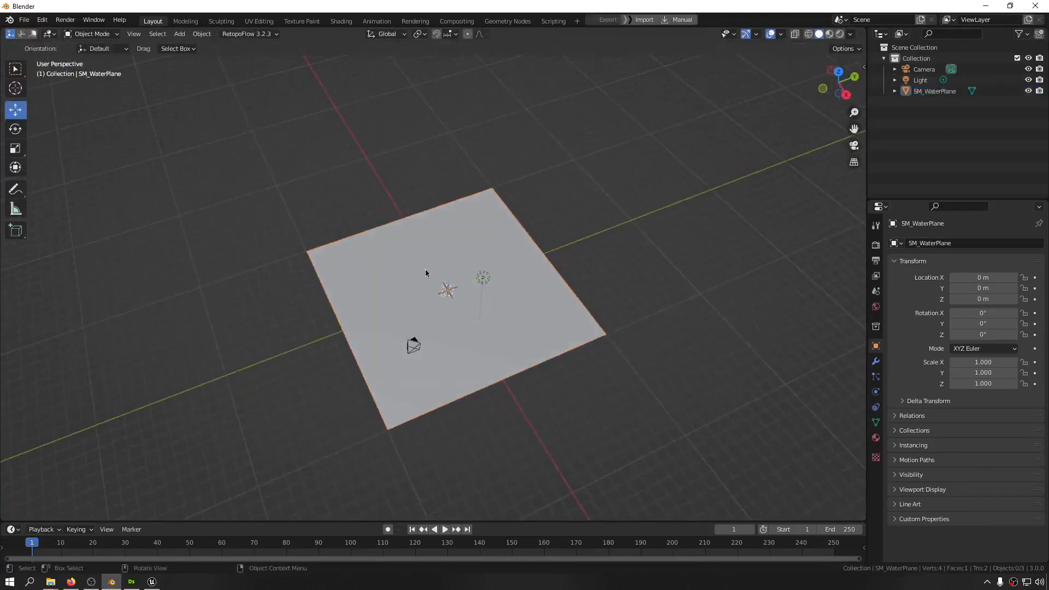
left_click(426, 273)
middle_click_drag(462, 265, 428, 273)
- Set the plane's origin to one corner vertex and clear its location so that corner sits at the world origin
key("Tab")
left_click_drag(354, 162, 292, 249)
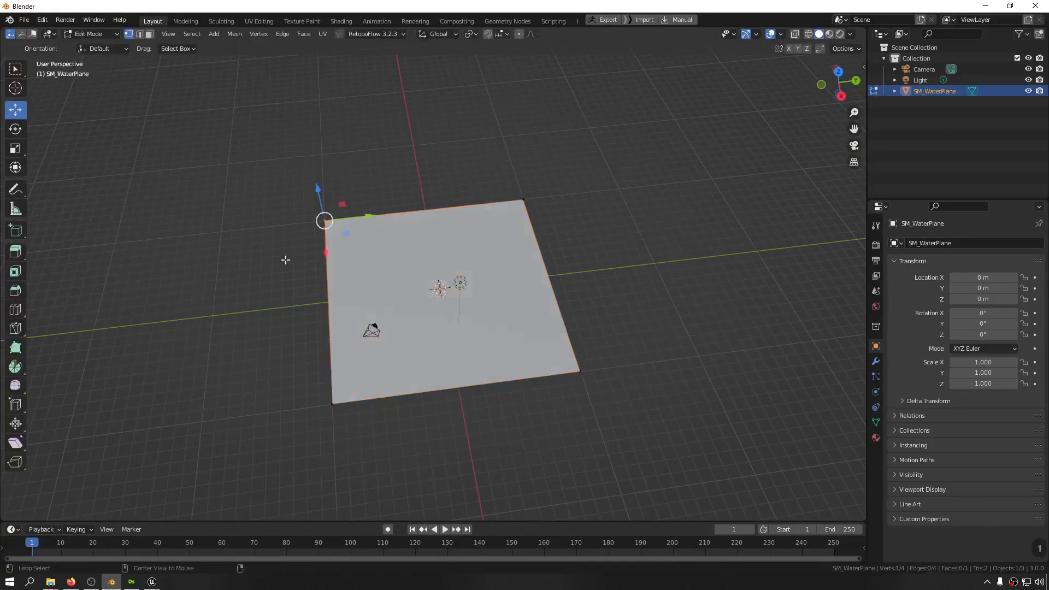
key("alt+s")
key("1")
key("alt+g")
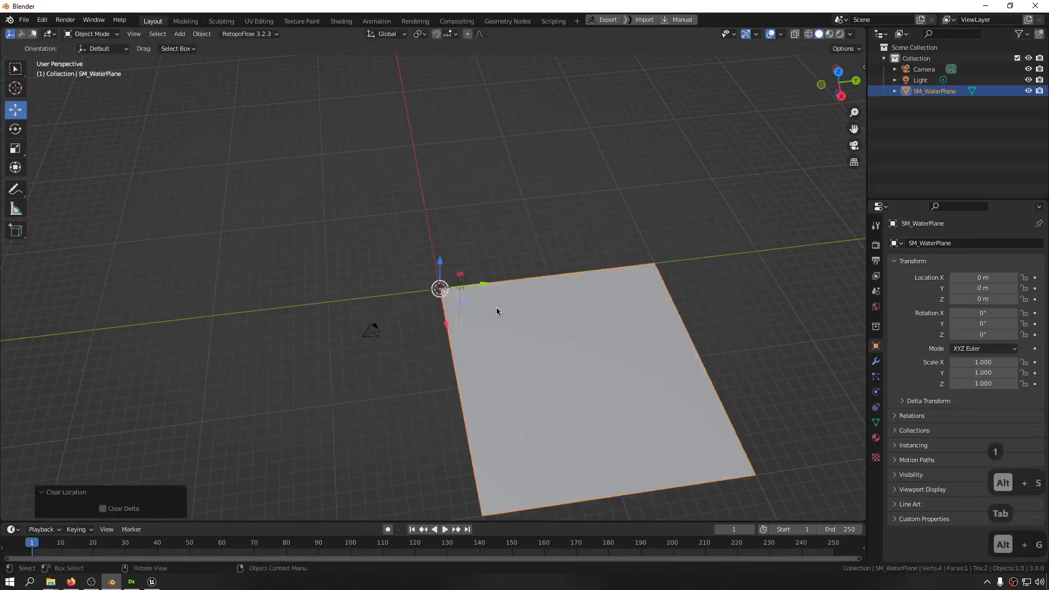
key("asterisk")
key("asterisk")
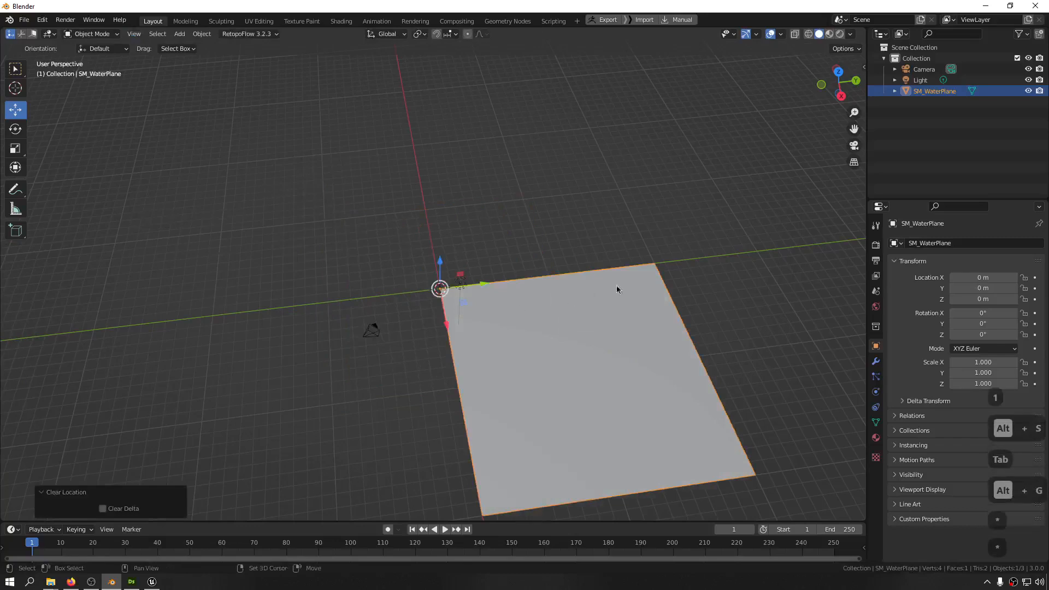
- Try moving the water plane from its corner origin and undo the move
middle_click_drag(616, 285, 384, 211, "shift")
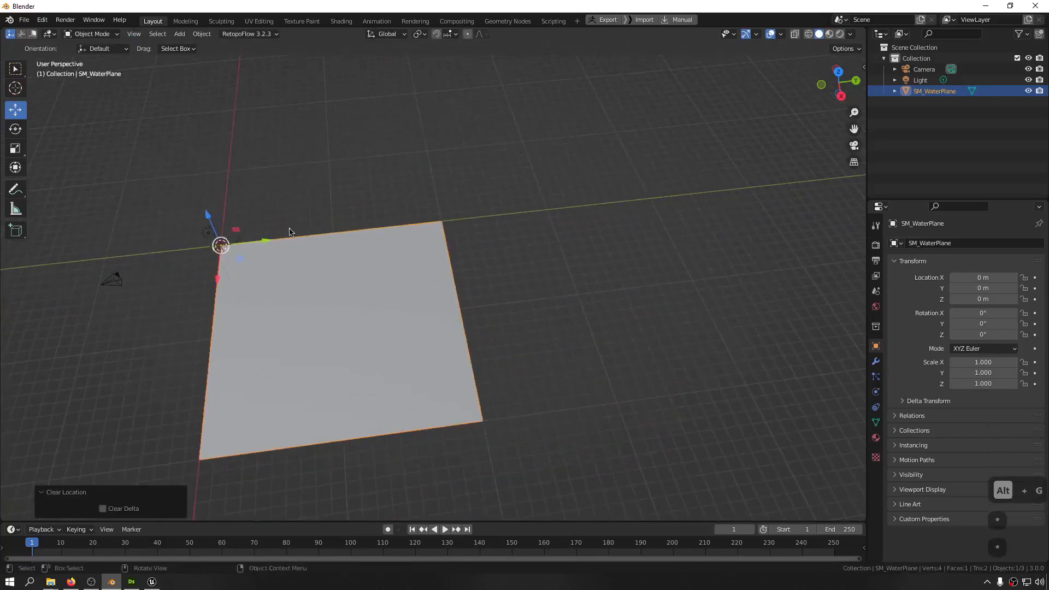
middle_click_drag(238, 247, 296, 275)
left_click_drag(218, 258, 381, 208)
key("ctrl+z")
middle_click_drag(218, 244, 447, 251)
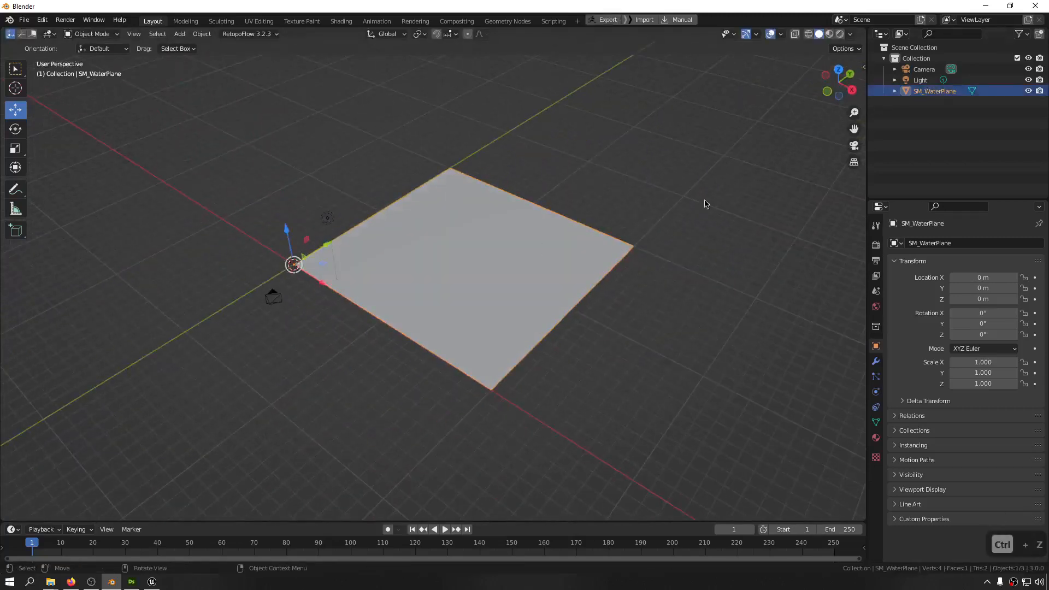
- Export SM_WaterPlane as FBX into the 07WaterPlane folder with the Batex batch exporter
key("n")
key("n")
key("n")
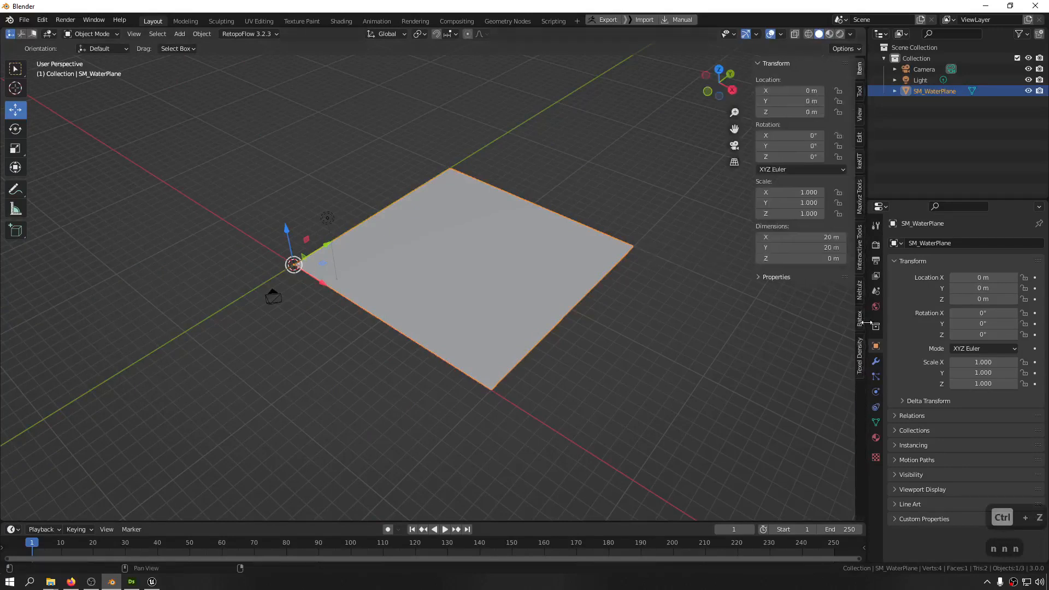
left_click(862, 323)
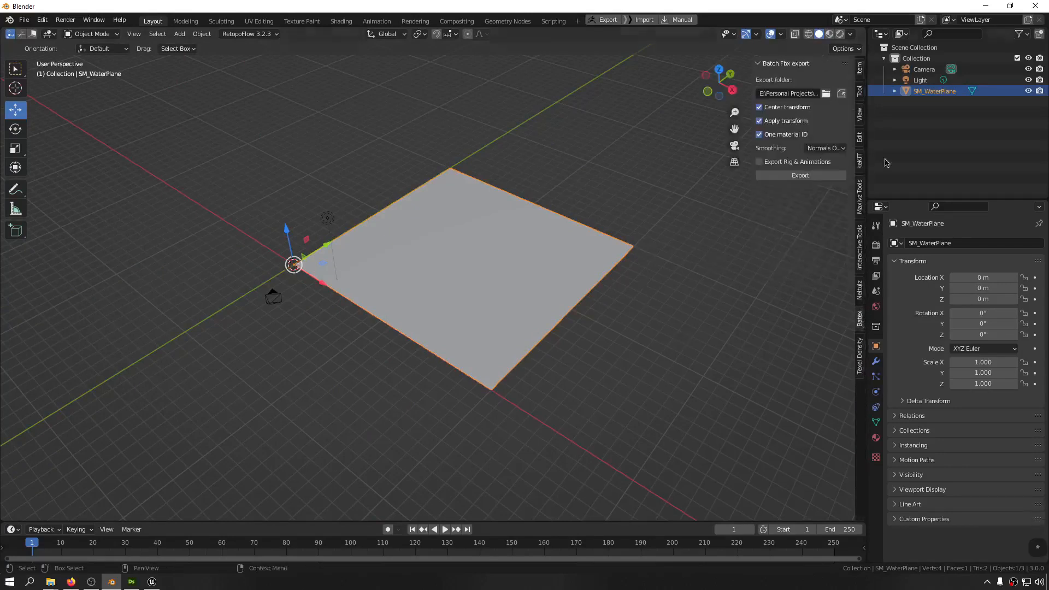
left_click(795, 175)
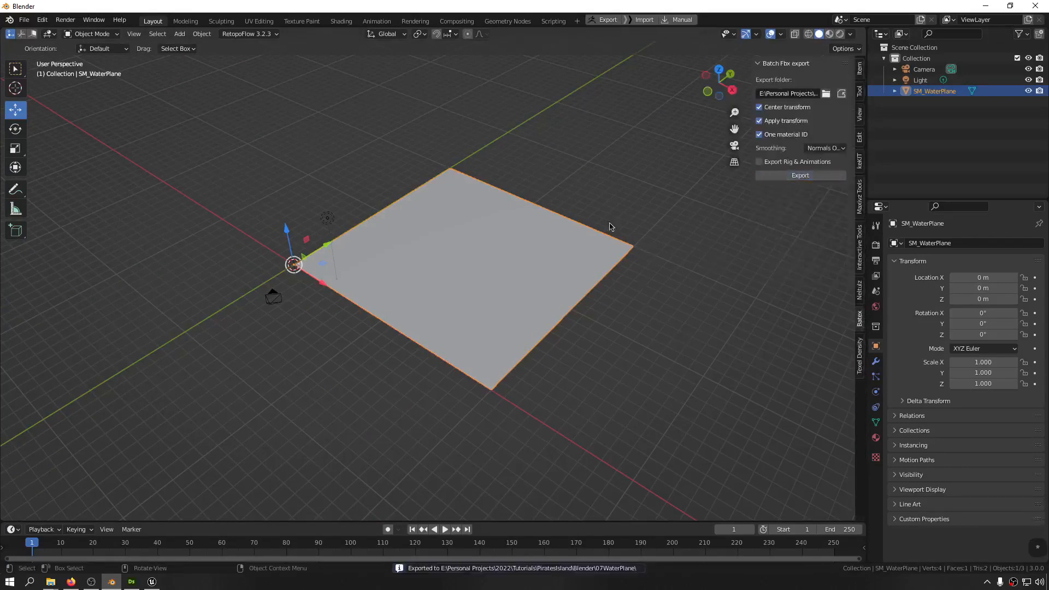
- Switch to Unreal Editor, create a folder named WaterPlane inside PirateIsland's Meshes folder, and open it
left_click(152, 582)
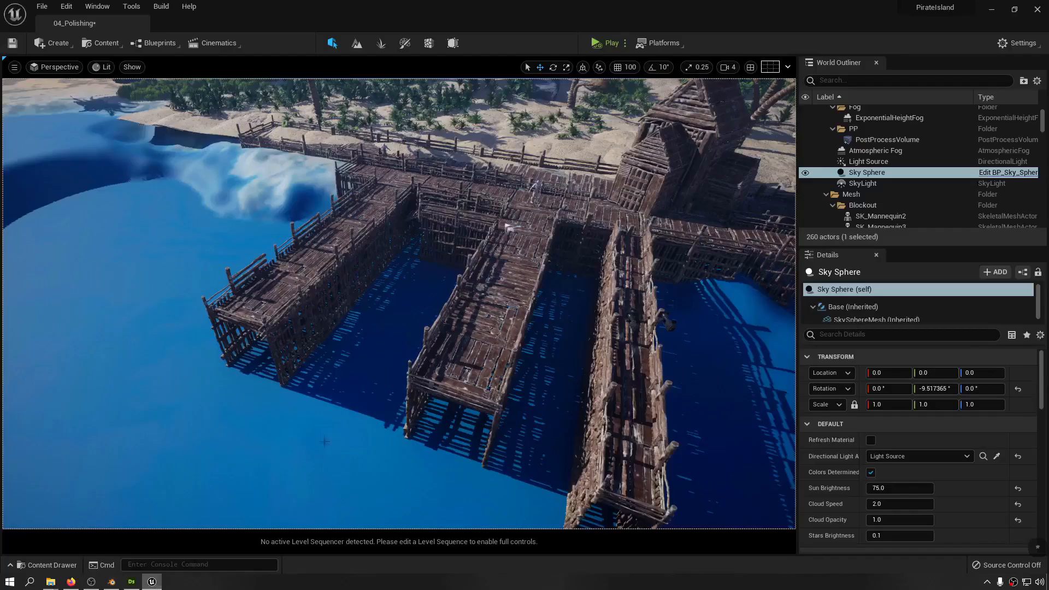
key("ctrl+space")
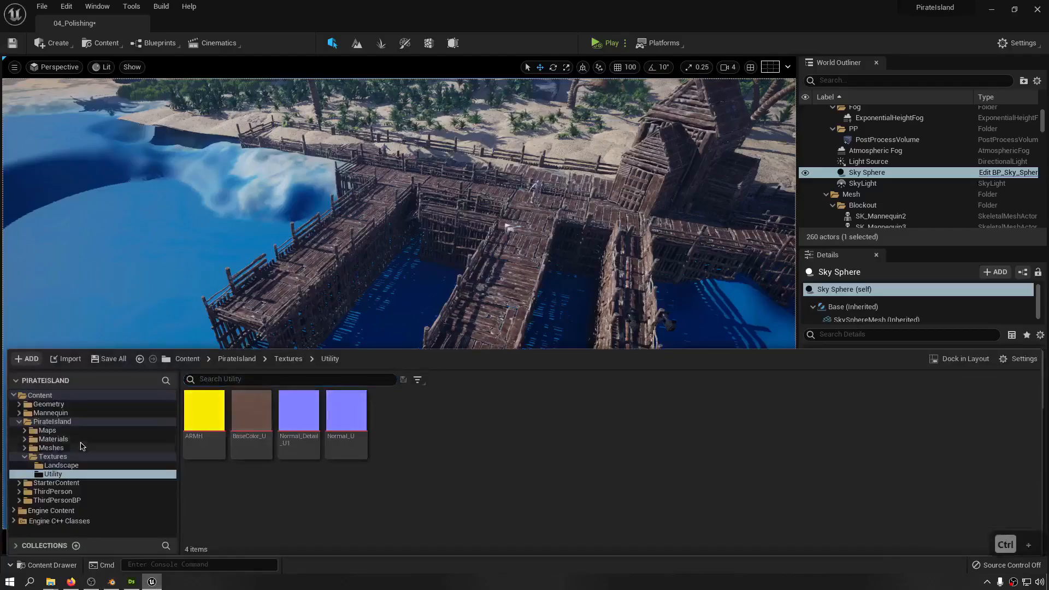
left_click(82, 449)
key("ctrl+shift+n")
type("WaterPlane")
key("Return")
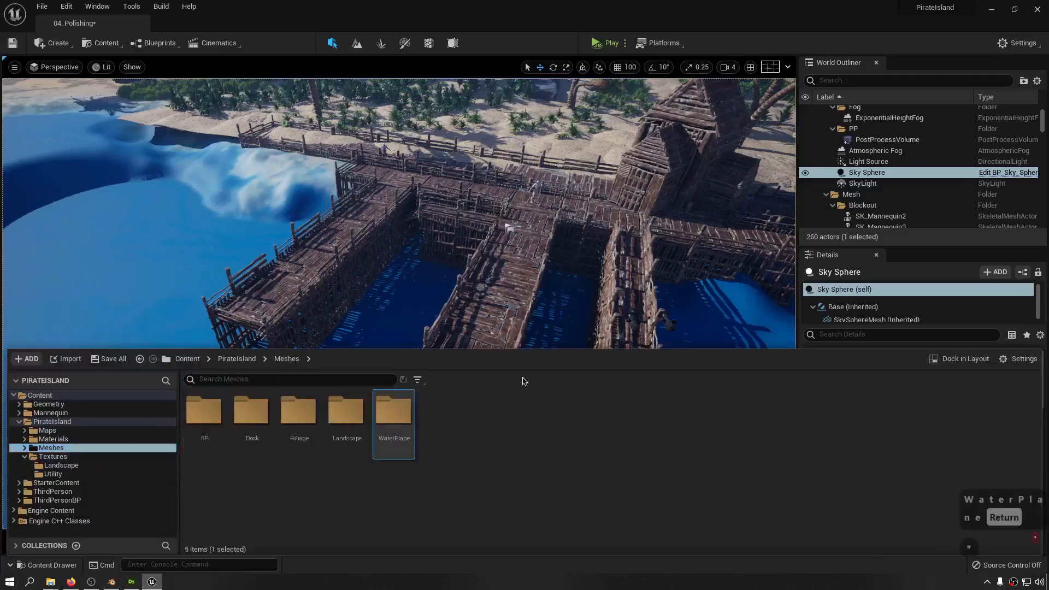
double_click(405, 415)
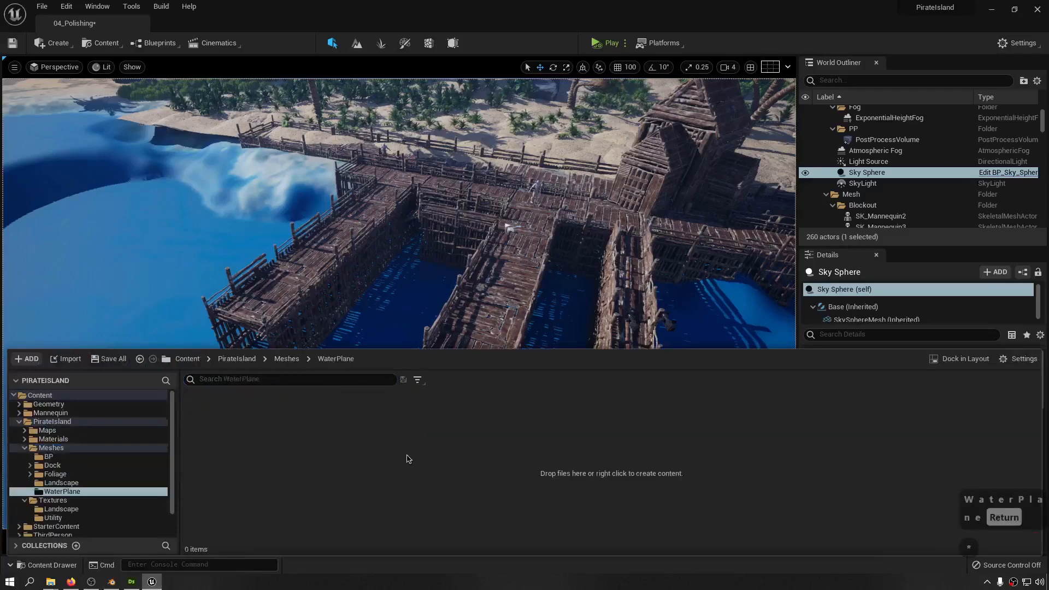
- Import SM_WaterPlane.fbx into the WaterPlane folder as a static mesh with Build Nanite disabled
left_click(68, 360)
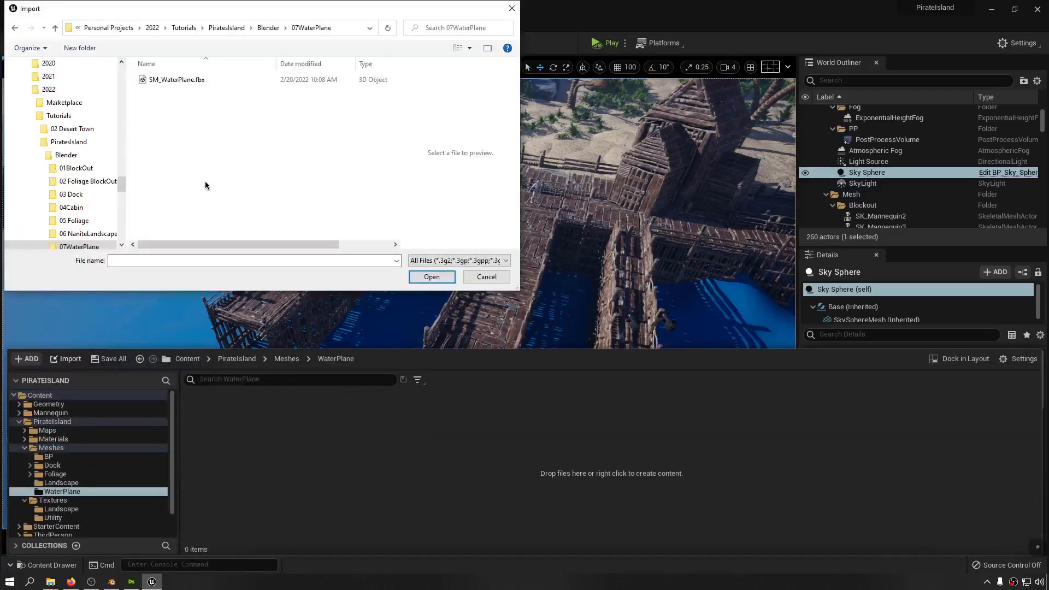
double_click(199, 79)
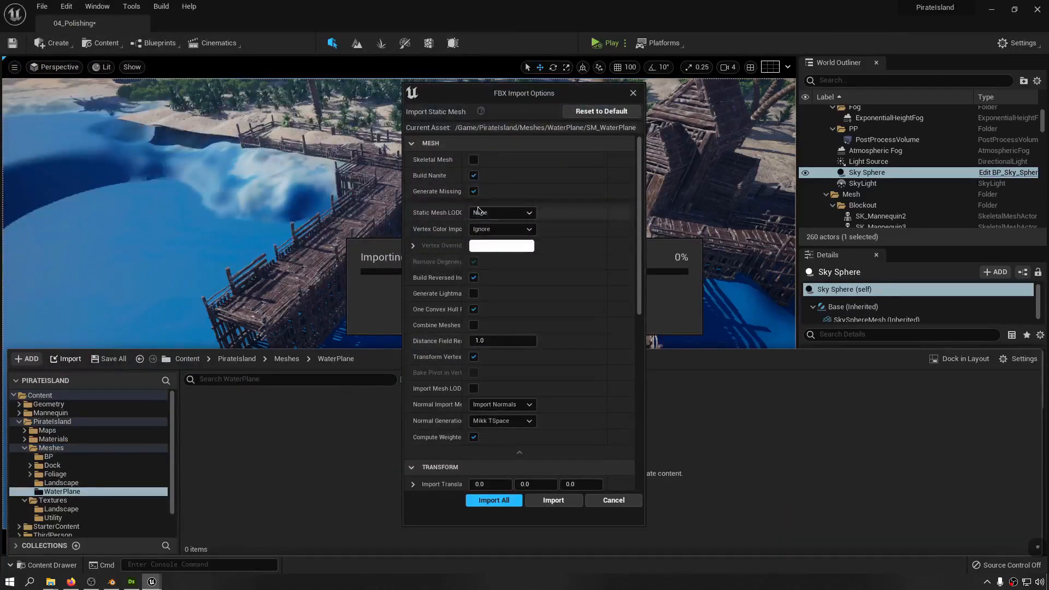
left_click(473, 191)
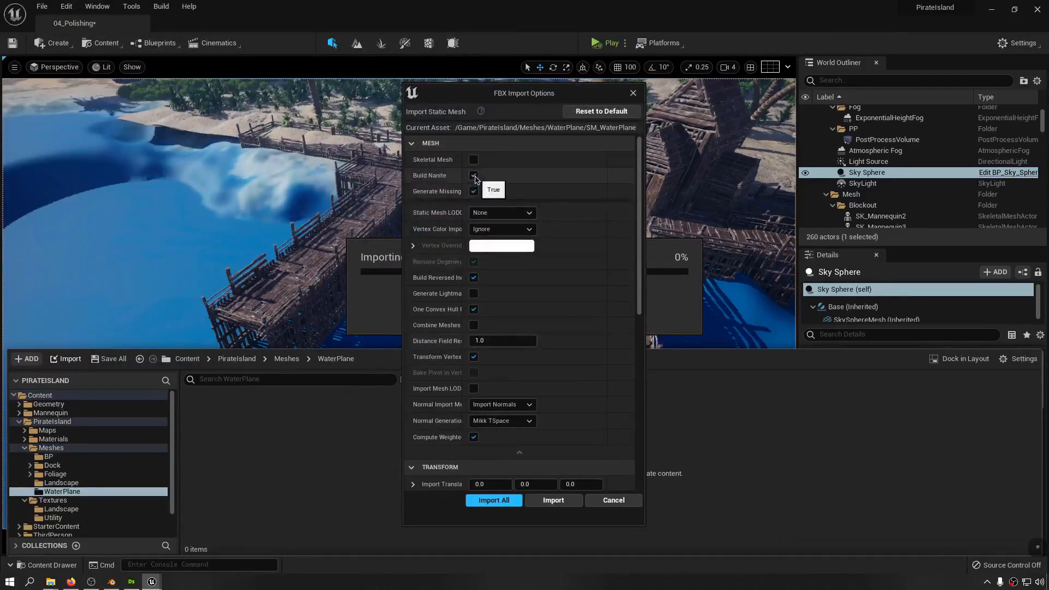
left_click(473, 176)
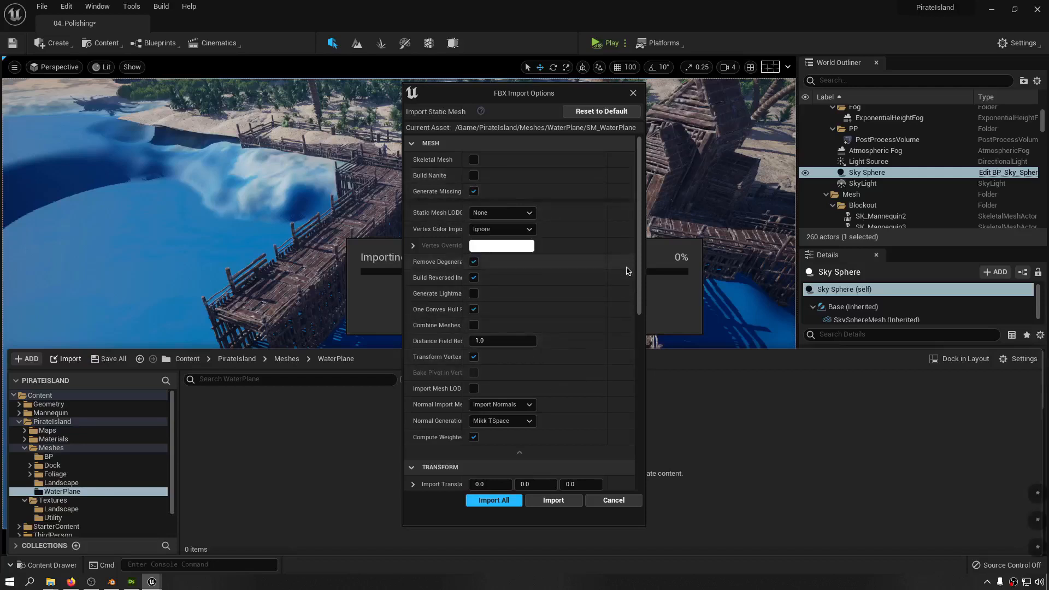
left_click(554, 501)
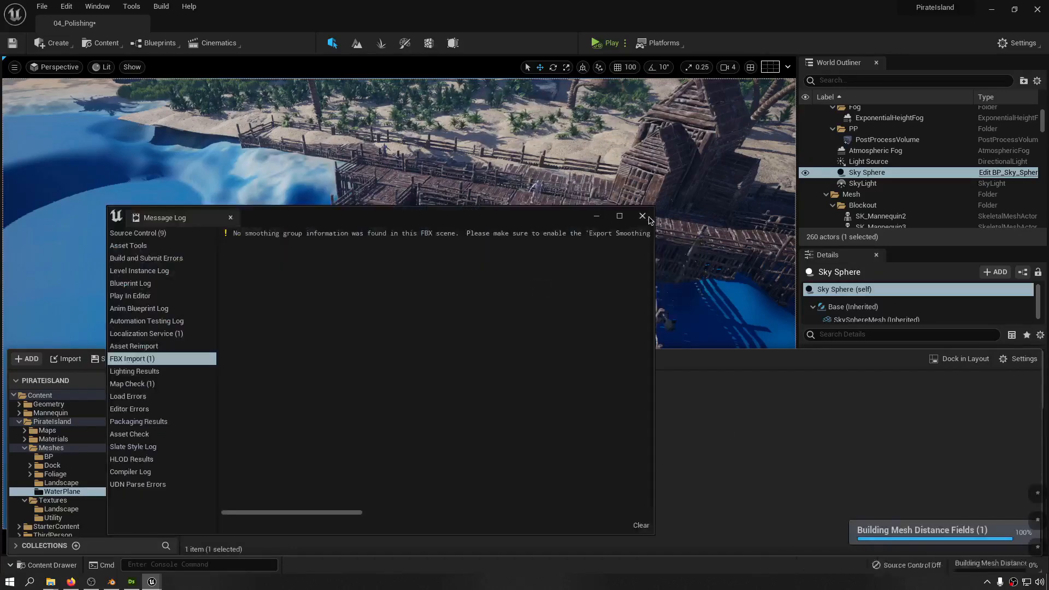
- Close the message log and place the SM_WaterPlane mesh in the level over the docks
left_click(642, 217)
key("ctrl+space")
left_click_drag(200, 424, 440, 376)
right_click_drag(526, 308, 566, 318)
- Rotate the water plane 40° about its Z axis so its edges line up with the docks
key("e")
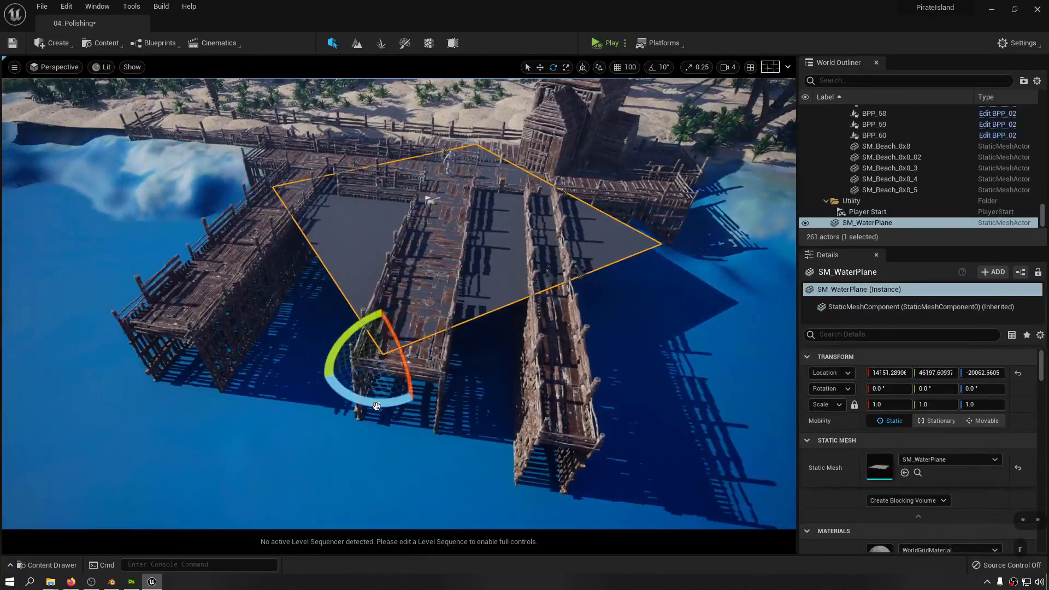
left_click_drag(377, 406, 457, 356)
key("ctrl+z")
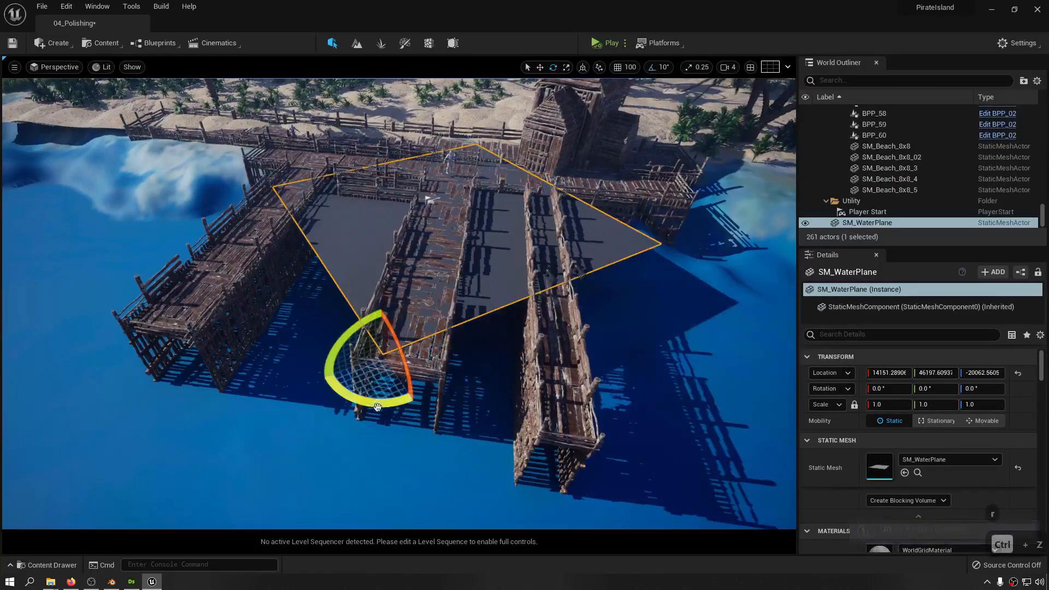
left_click_drag(377, 407, 446, 367)
key("w")
- Set the water plane's scale to 10 on all axes
right_click_drag(446, 368, 284, 432)
key("e")
key("s")
key("s")
key("s")
key("s")
key("d")
key("s")
right_click_drag(623, 290, 630, 321)
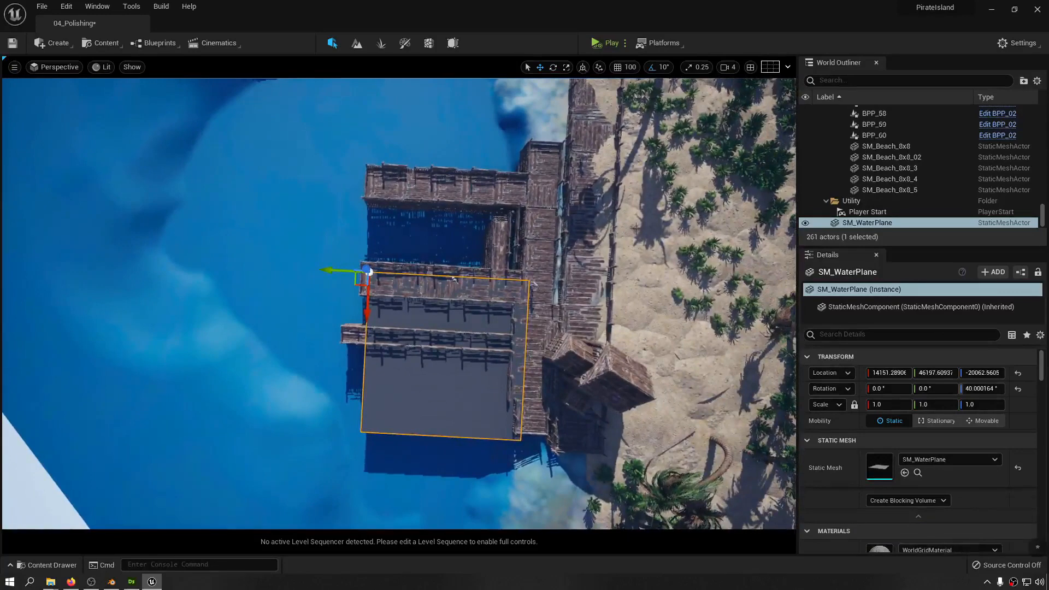
key("a")
right_click_drag(631, 349, 901, 318)
key("w")
key("e")
key("s")
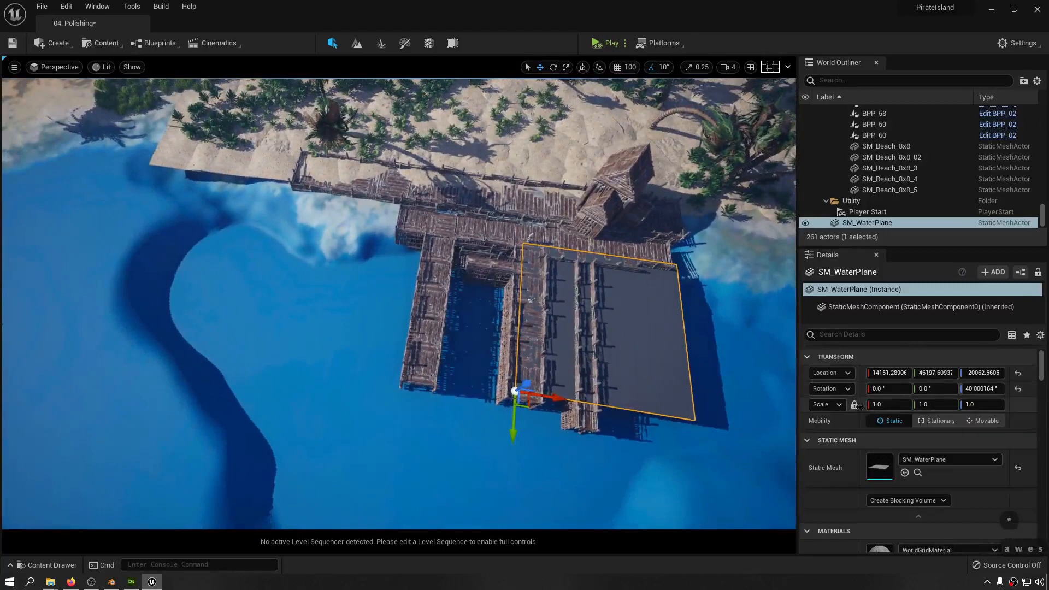
type("10")
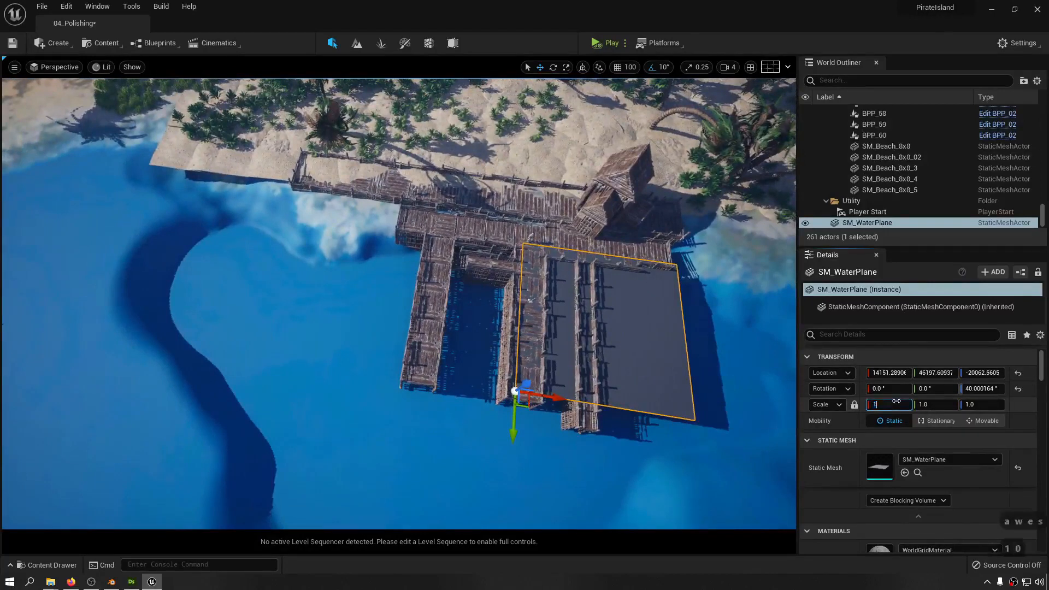
key("Return")
- Move the water plane horizontally past the docks to about X 4389, Y 47155
left_click_drag(565, 402, 7, 308)
key("f")
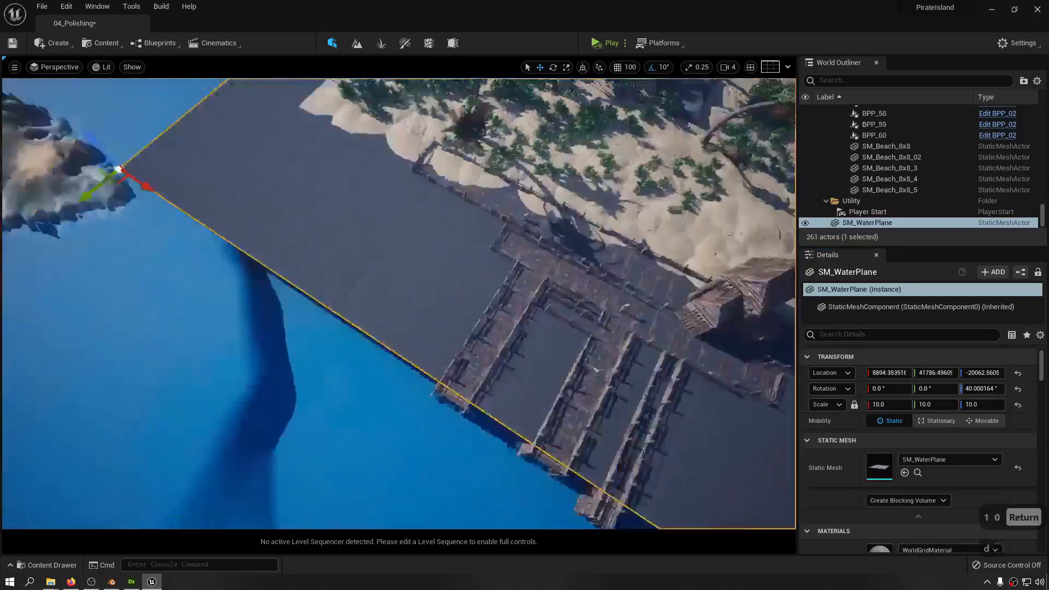
left_click_drag(417, 252, 80, 236)
- Set the water plane's scale to 5 on all axes
key("a")
key("w")
right_click_drag(164, 262, 470, 246)
key("s")
key("q")
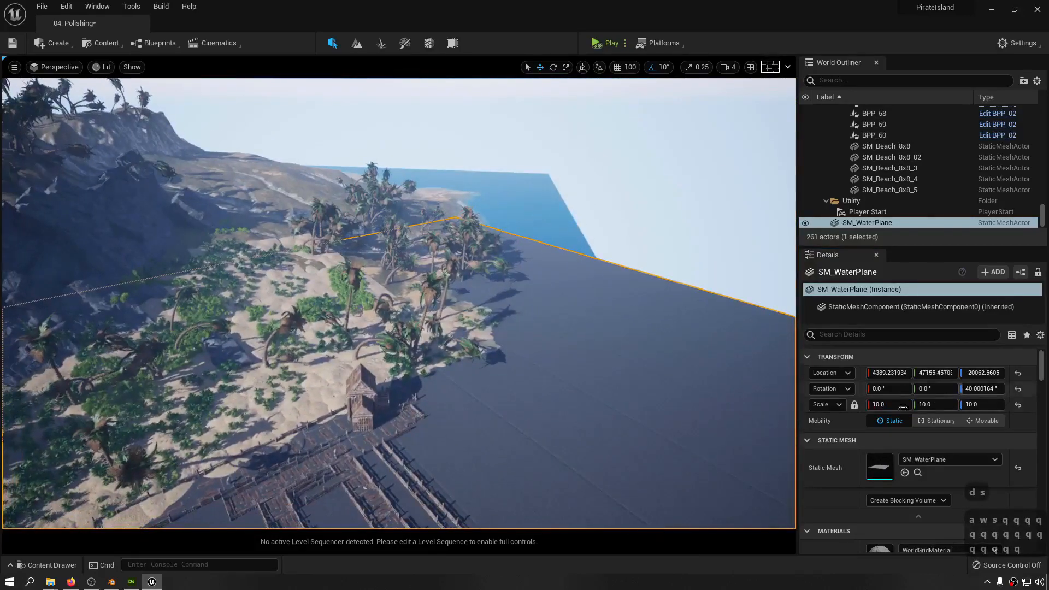
left_click(888, 405)
type("5")
key("Return")
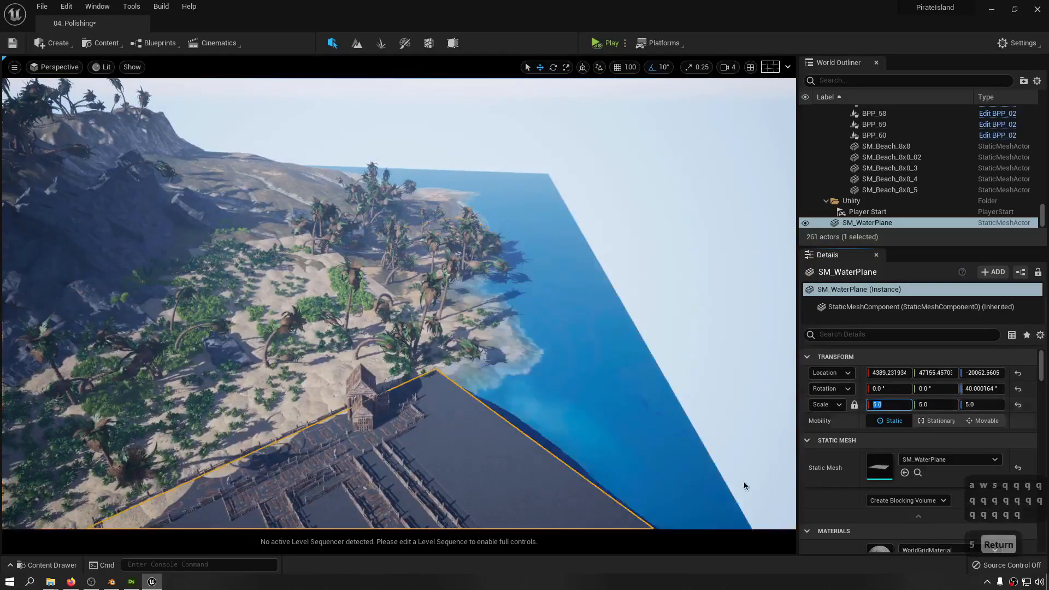
- Shift the water plane along the shoreline to about X 6718, Y 47735 so it extends past the docks
right_click_drag(546, 391, 509, 509)
key("w")
key("d")
key("a")
key("s")
key("s")
key("s")
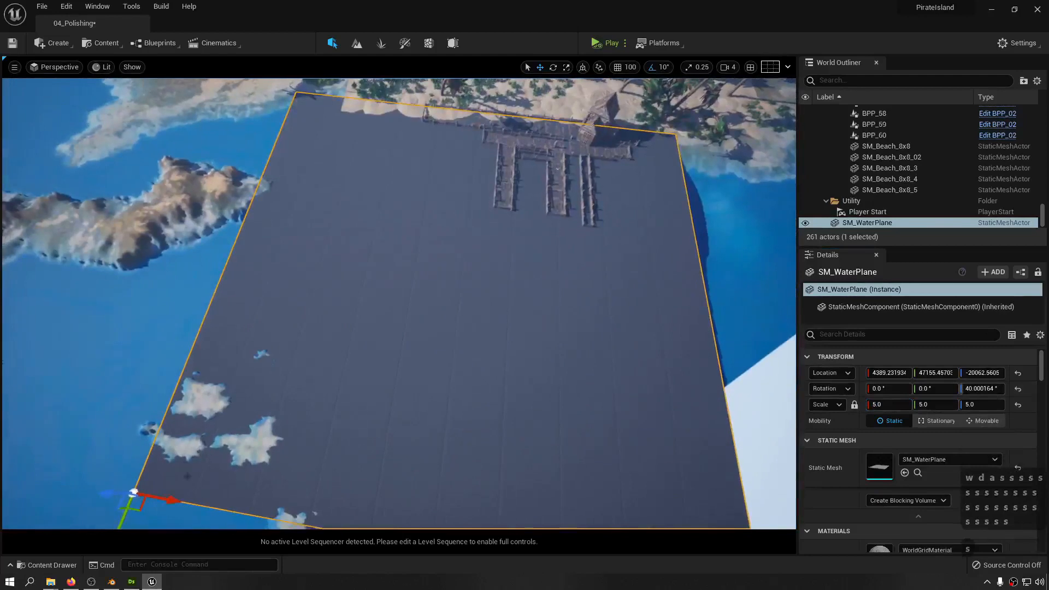
left_click_drag(177, 500, 292, 451)
- Pilot CineCameraActor4 to see the docks and water plane through the camera
key("s")
key("w")
key("a")
right_click_drag(292, 451, 349, 410)
key("w")
key("a")
key("d")
key("w")
key("d")
key("q")
key("a")
right_click(469, 344)
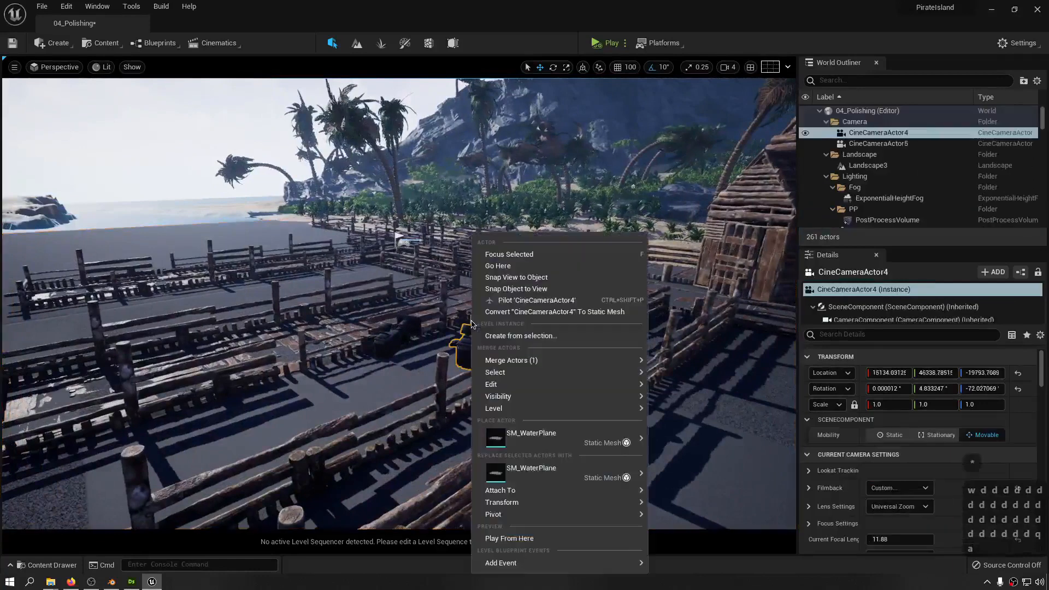
left_click(545, 302)
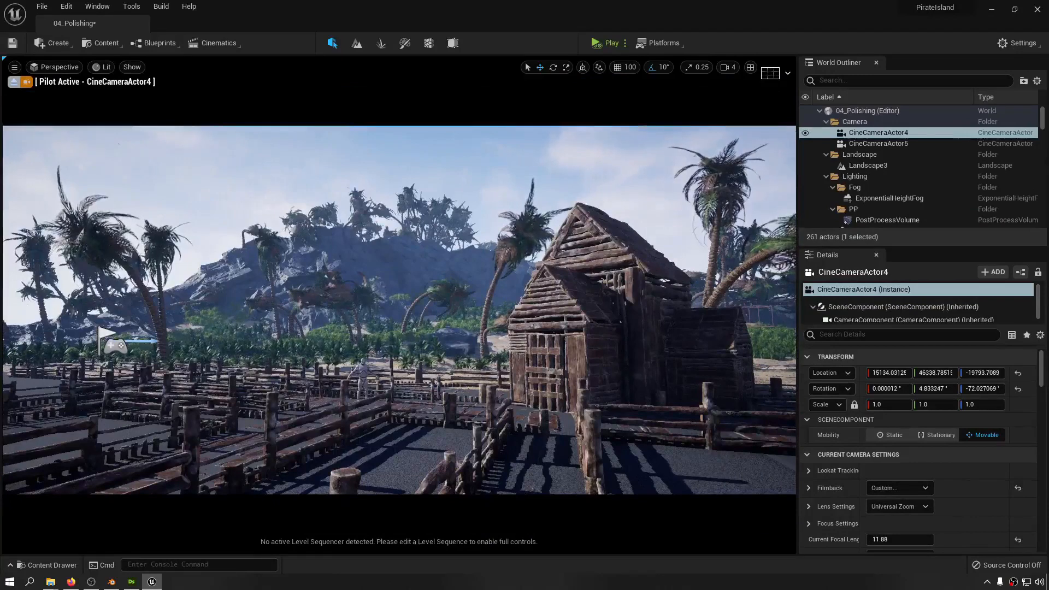
- Select the water plane in the camera view and lower it beneath the dock boards to about Z -20103.5
left_click(273, 423)
left_click(407, 458)
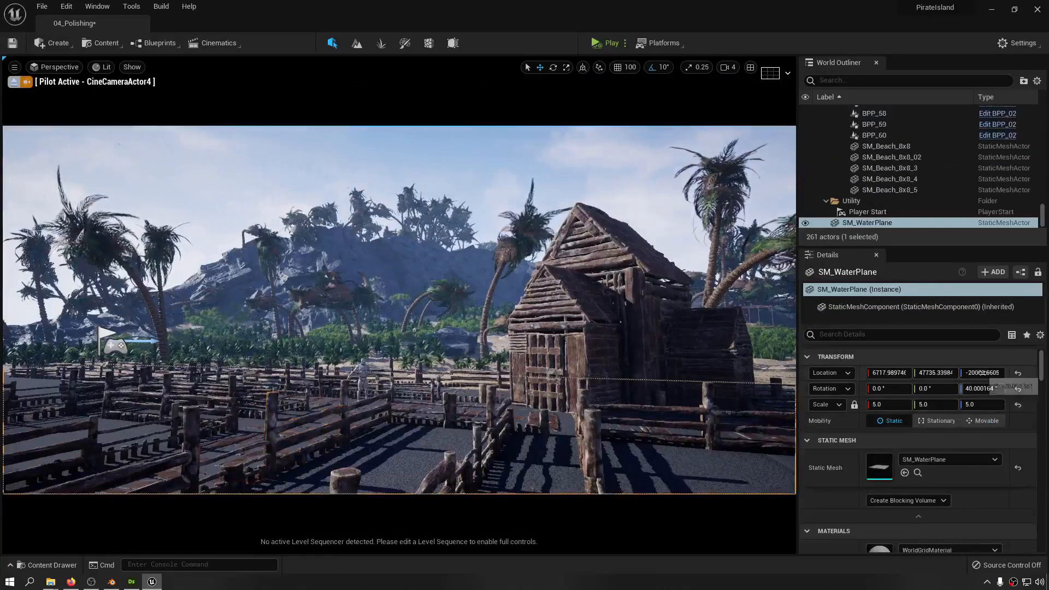
left_click_drag(996, 373, 984, 373)
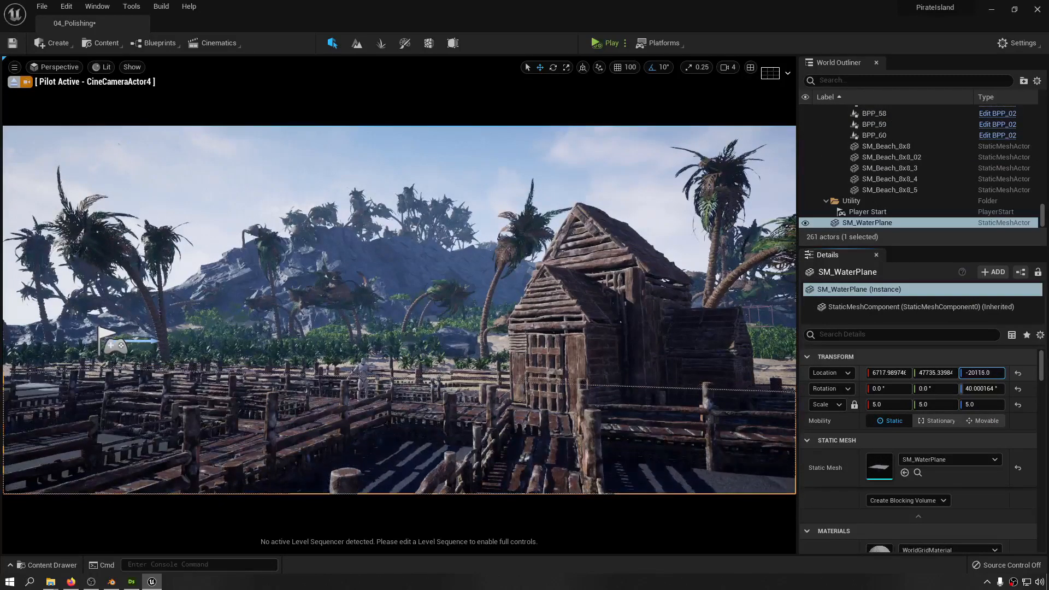
key("ctrl+z")
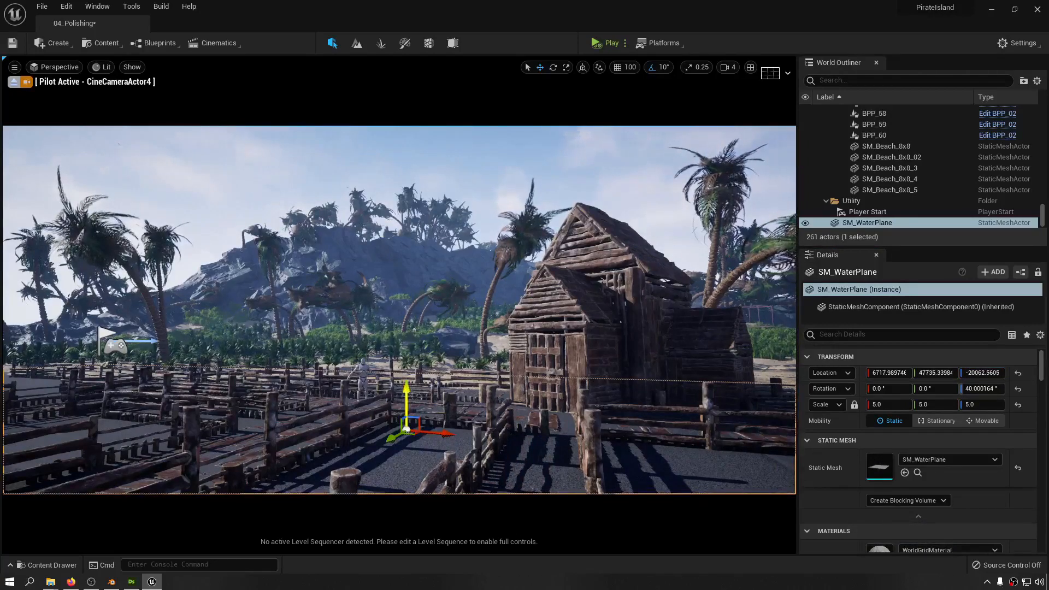
left_click_drag(408, 395, 416, 409)
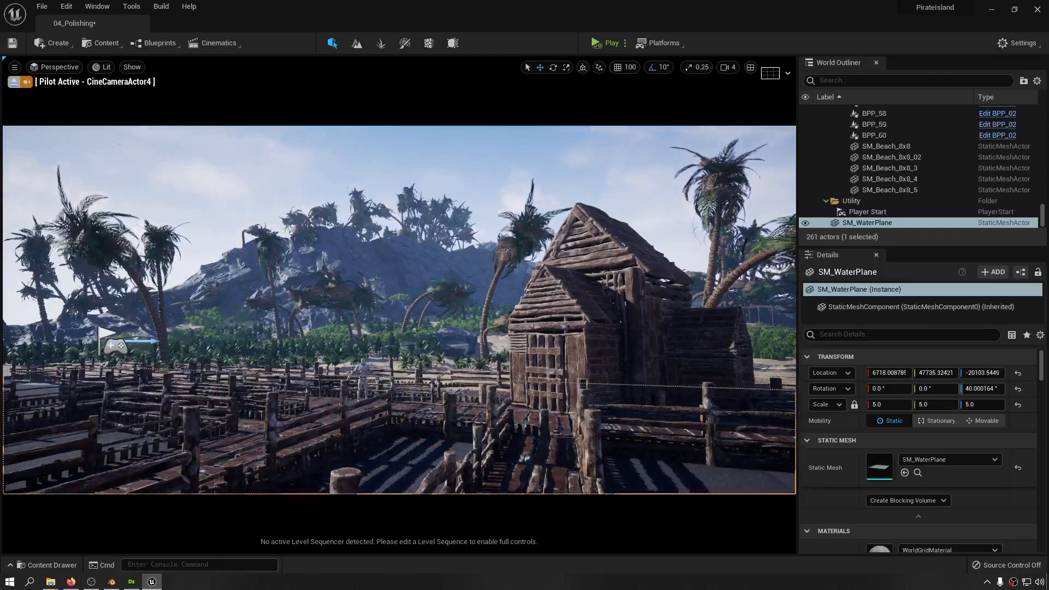
- Stop piloting the camera and inspect the water plane's height around the docks from several angles
left_click(15, 85)
right_click_drag(458, 299, 434, 341)
key("s")
key("a")
key("a")
key("a")
key("a")
key("w")
key("w")
key("w")
key("w")
key("d")
key("w")
right_click_drag(458, 299, 418, 292)
key("d")
key("s")
key("s")
key("s")
key("s")
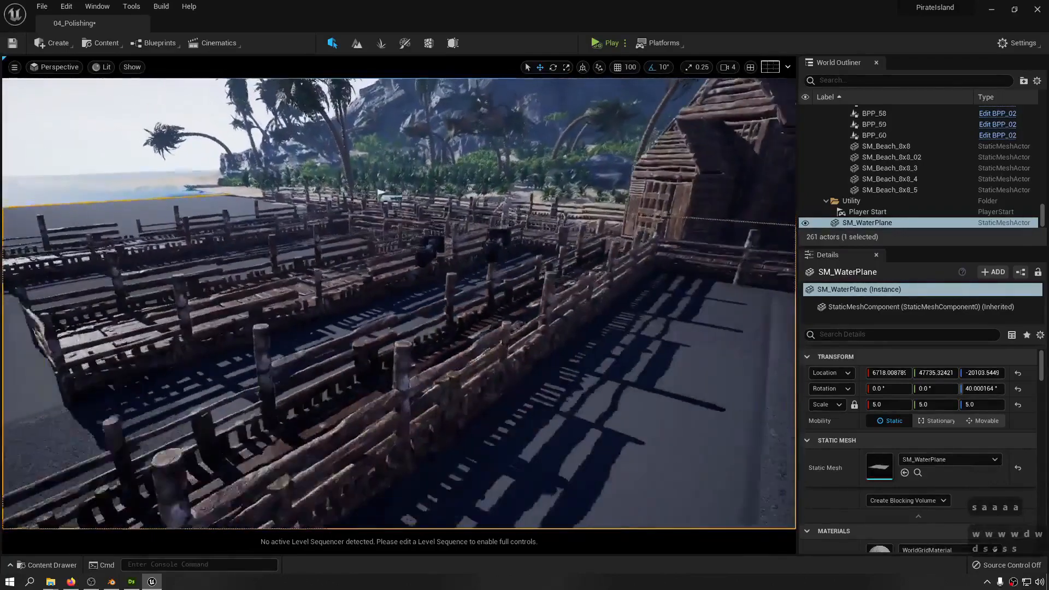
key("KP_Multiply")
key("KP_Multiply")
right_click_drag(418, 293, 504, 288)
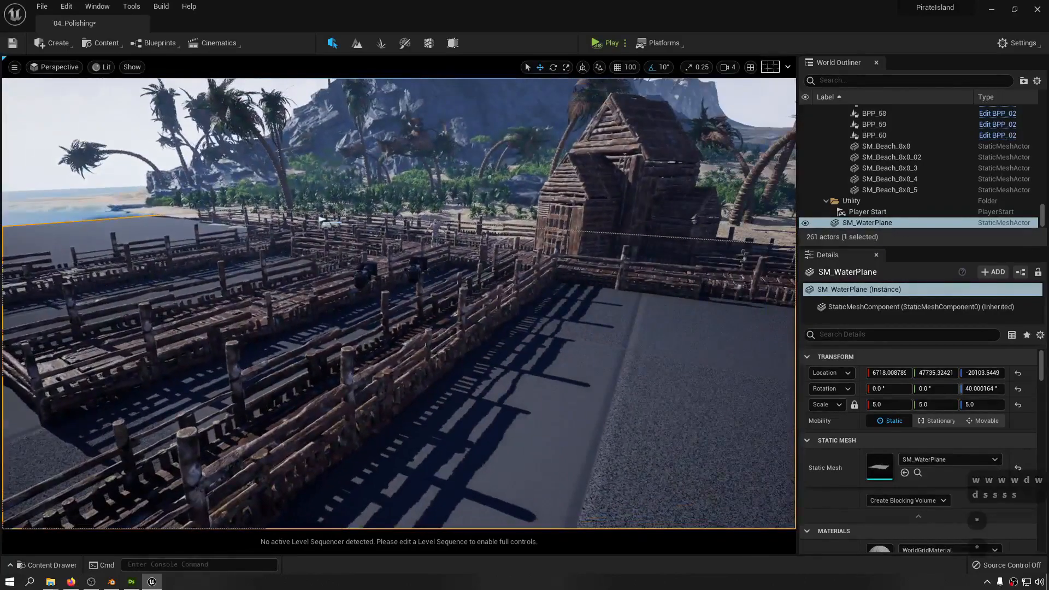
key("a")
key("a")
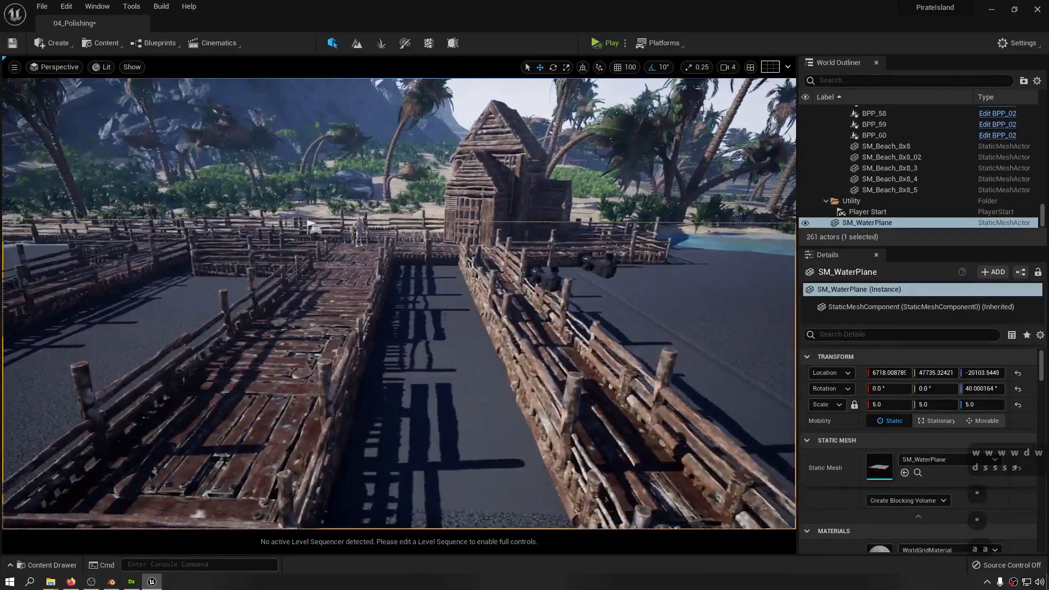
- Locate the SM_WaterPlane asset in the content browser and save all project changes
key("ctrl+b")
key("ctrl+shift+s")
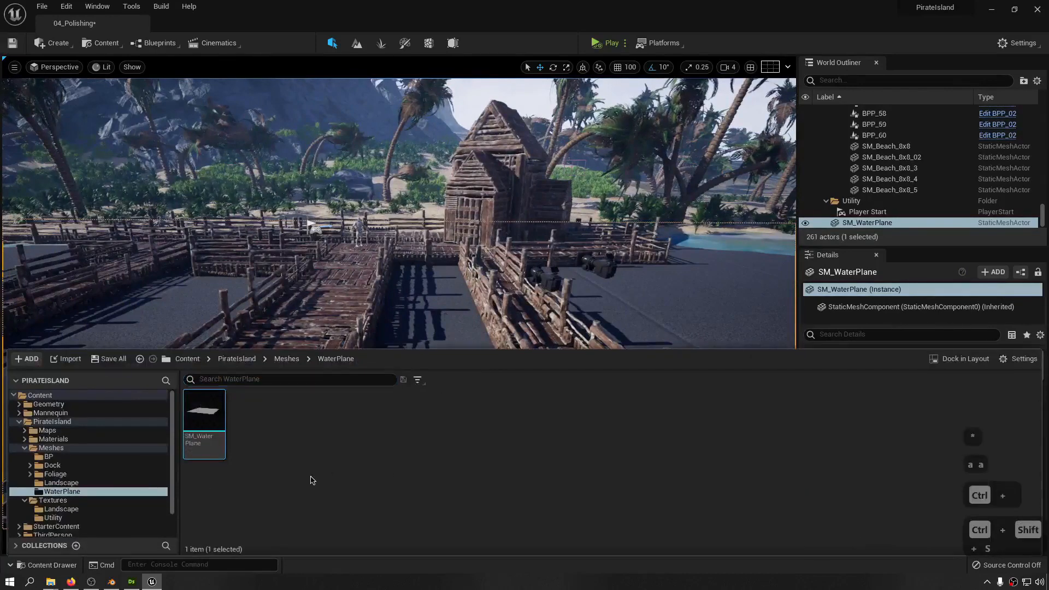
left_click(311, 438)
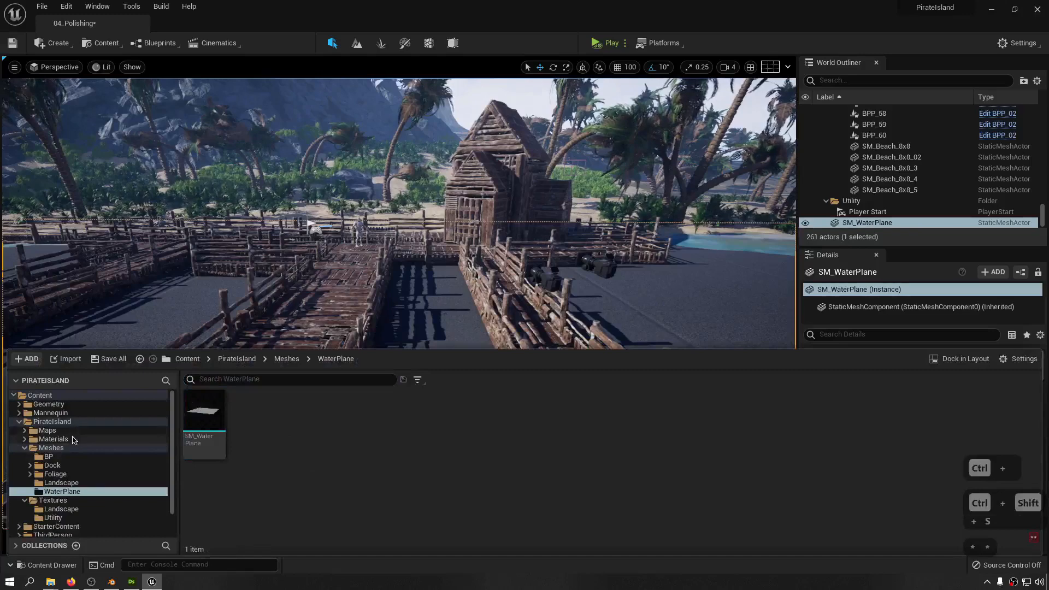
- Create a material named 00MM_Water in PirateIsland's Materials folder
left_click(91, 439)
scroll(596, 514, "down", 1)
scroll(595, 514, "down", 1)
right_click(622, 519)
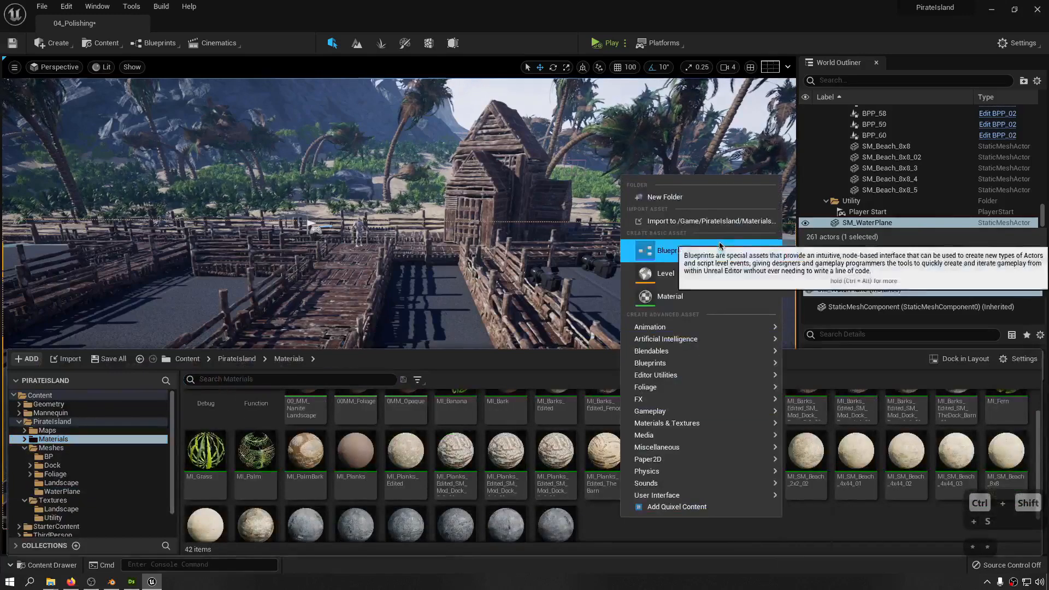
left_click(704, 295)
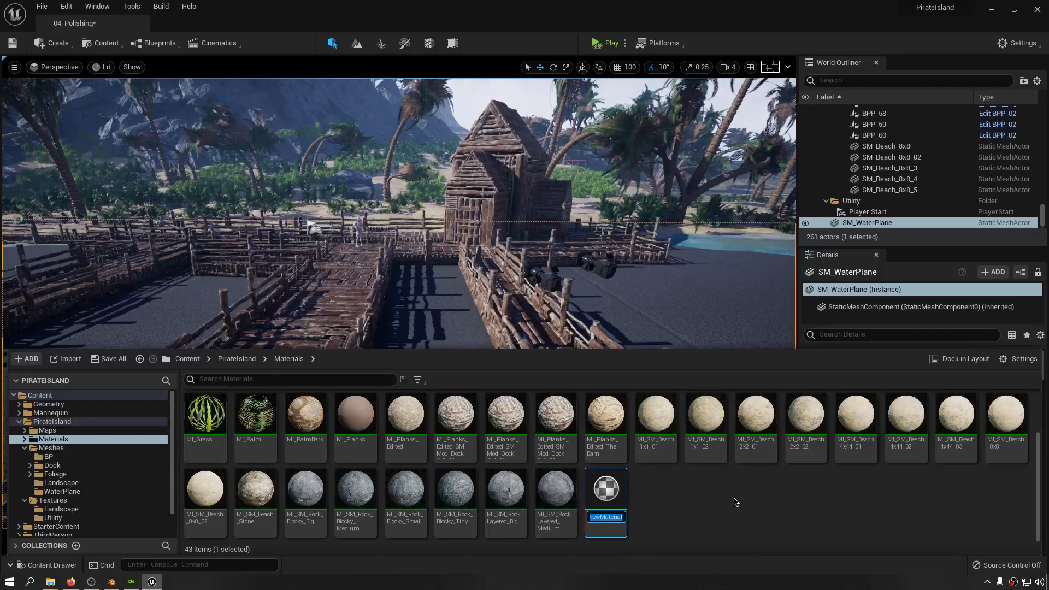
key("BackSpace")
key("BackSpace")
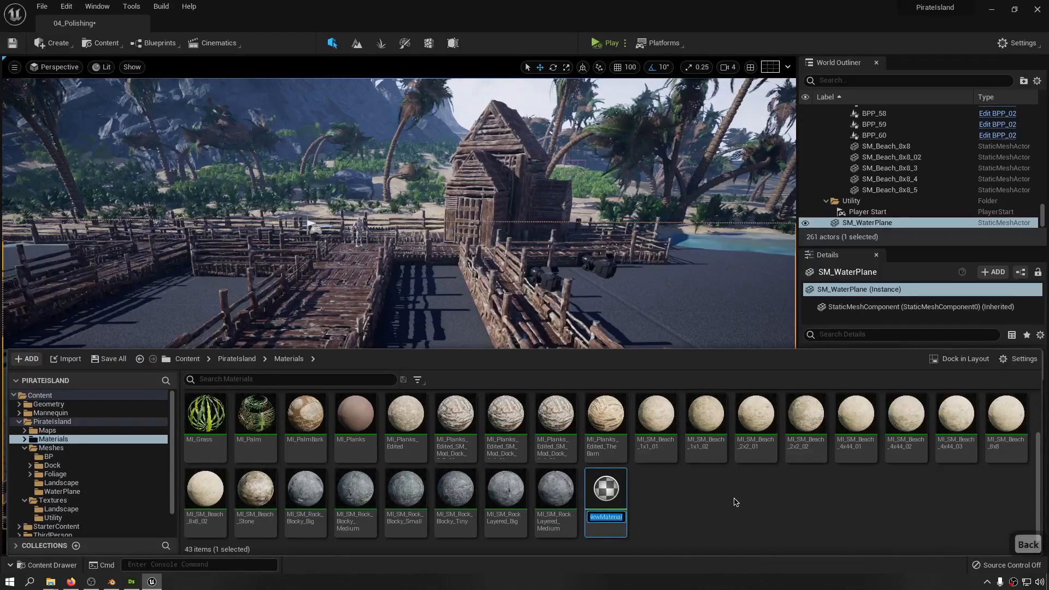
type("00")
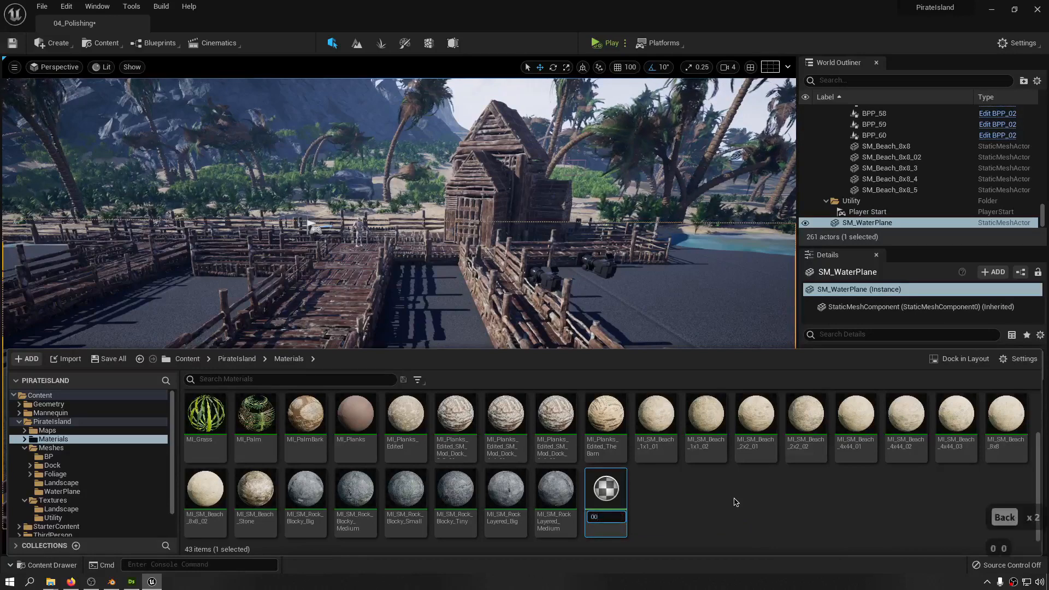
type("MM_Water")
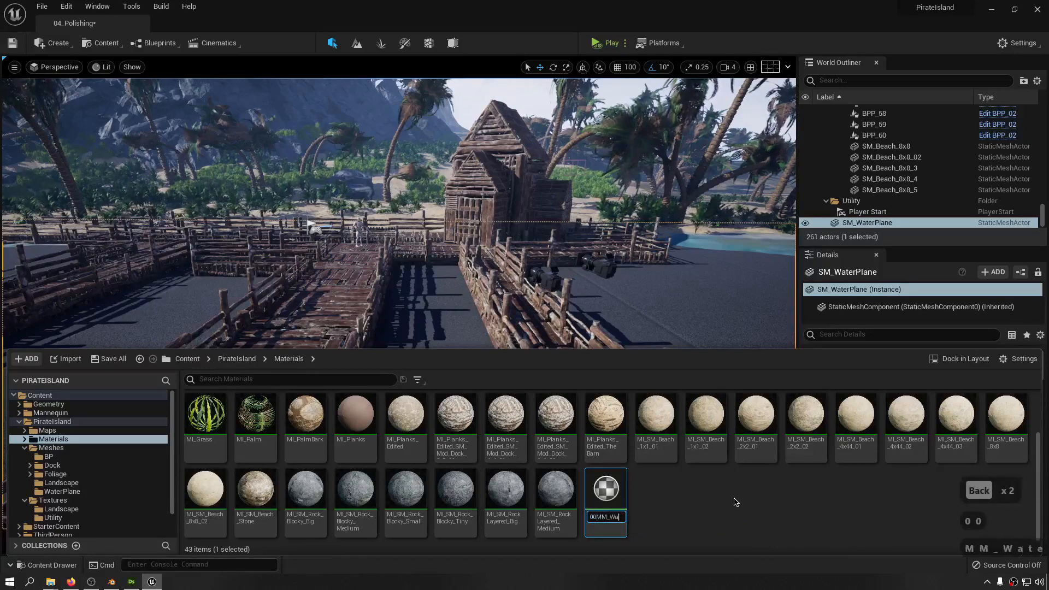
key("Return")
- Open the 00MM_Water material and dock its editor next to the 04_Polishing level tab
key("Return")
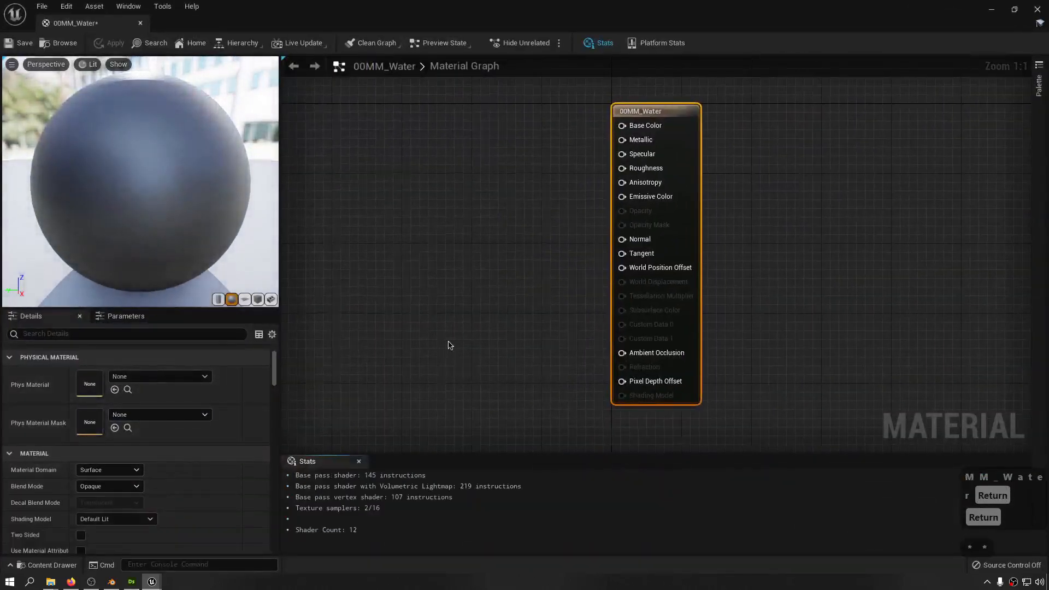
right_click_drag(448, 341, 573, 343)
left_click_drag(68, 22, 216, 21)
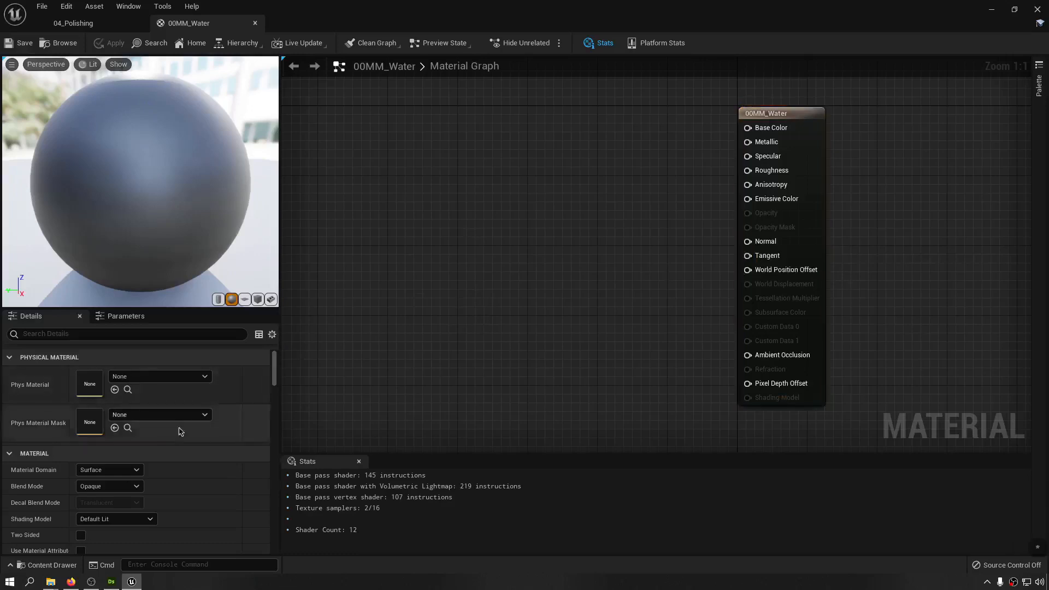
- Switch to Adobe Substance 3D Designer and browse to the end of the Noises library
left_click(111, 581)
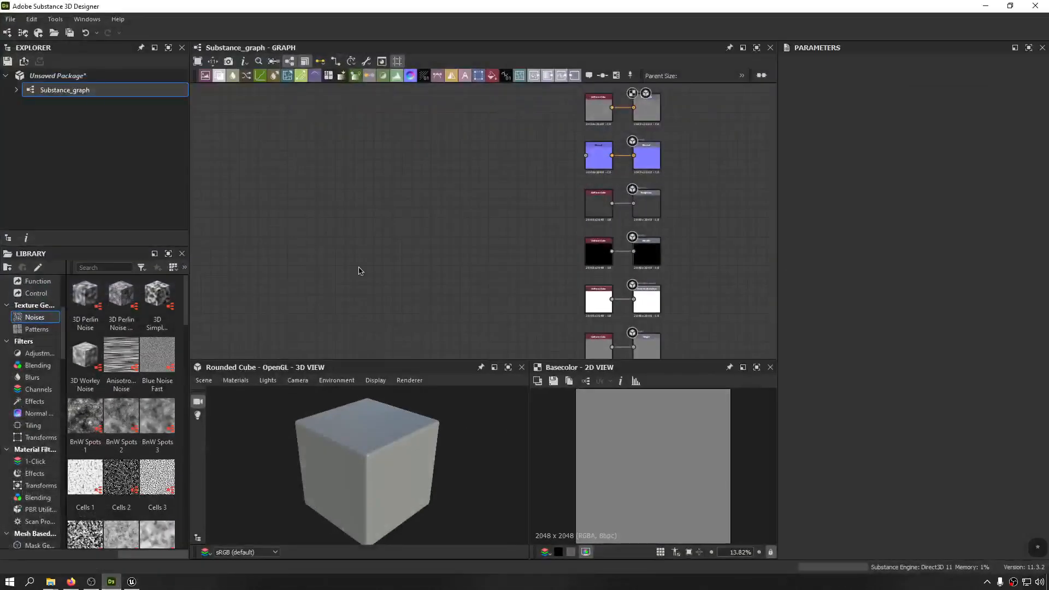
left_click_drag(184, 296, 192, 527)
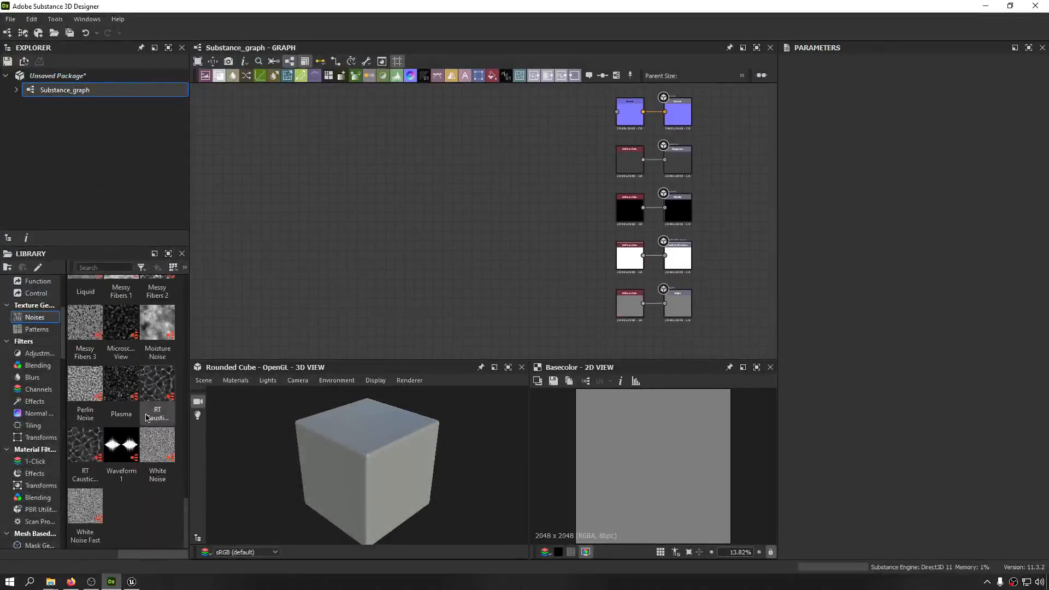
left_click_drag(154, 407, 300, 253)
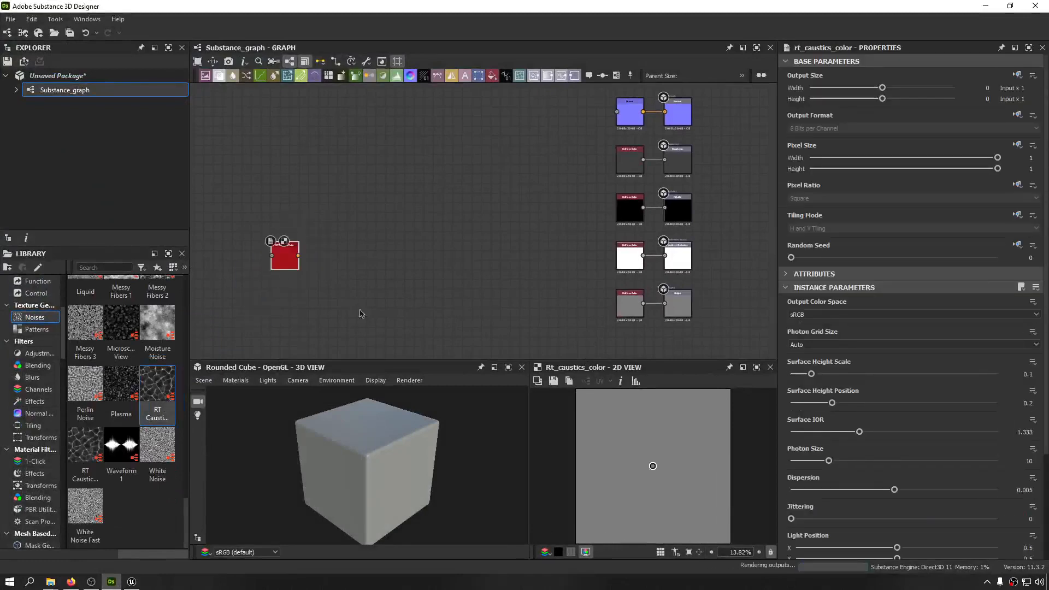
key("Delete")
key("Delete")
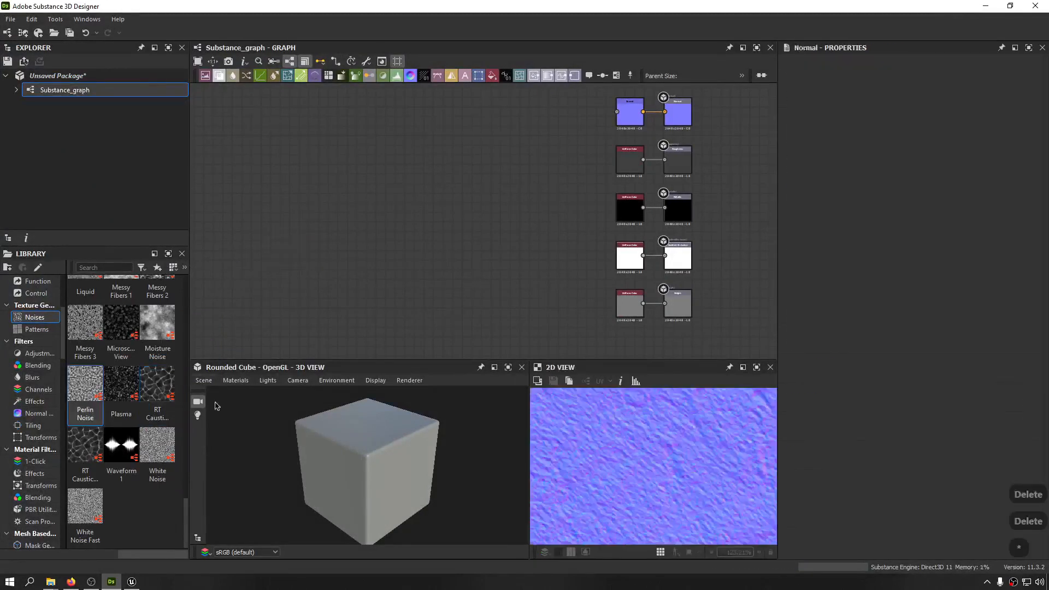
- Add a Perlin Noise node to the graph and set its Scale to 5
left_click_drag(94, 387, 336, 226)
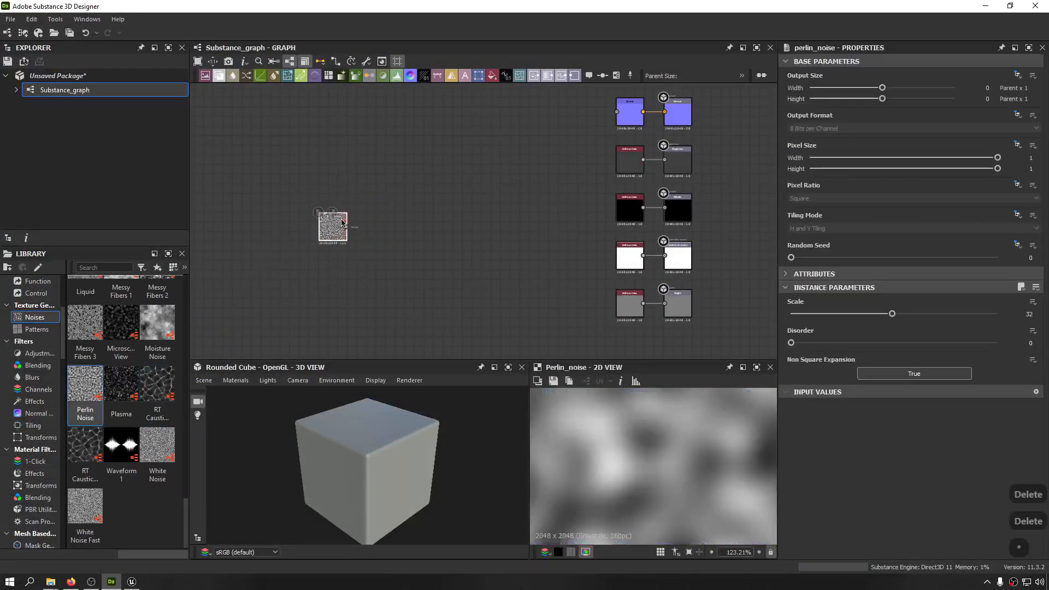
scroll(658, 468, "down", 4)
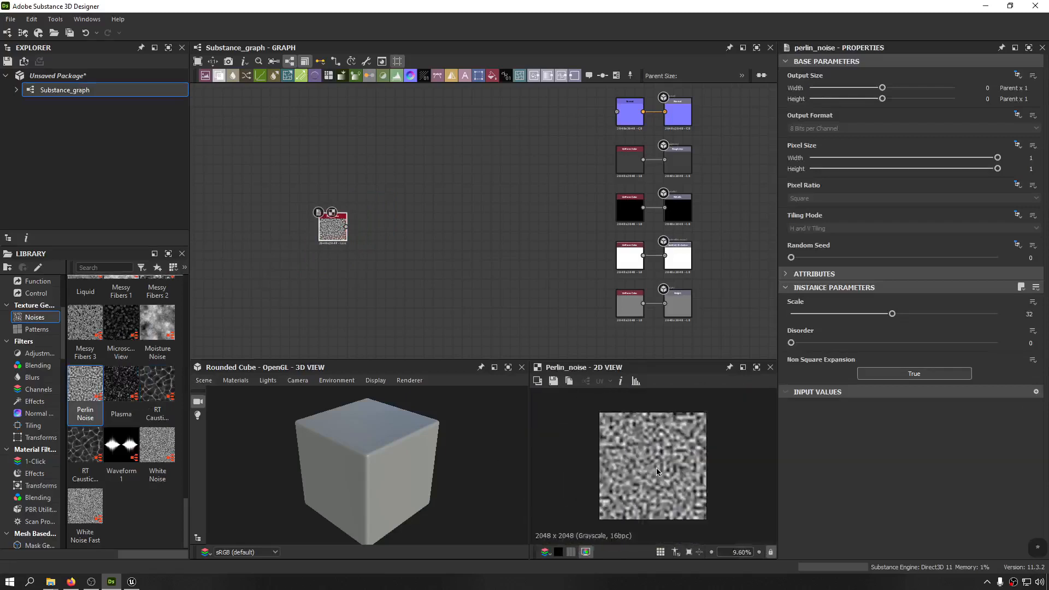
left_click_drag(892, 313, 804, 321)
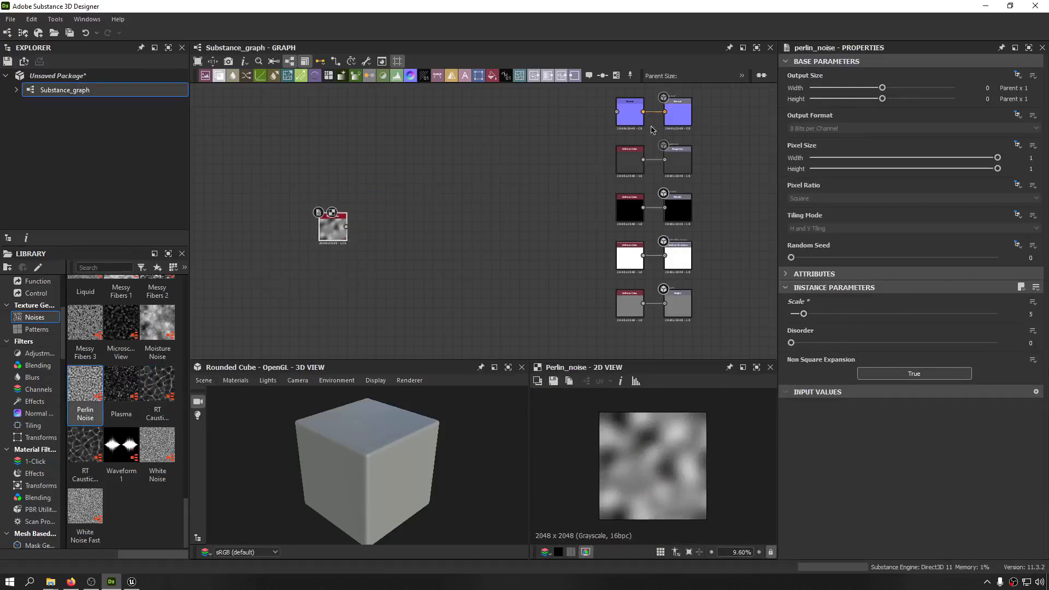
- Add a Normal node fed by the Perlin Noise output and set its Normal Format to OpenGL
mouse_move(631, 116)
left_mouse_down()
mouse_move(448, 214)
mouse_move(632, 118)
left_mouse_up()
key("ctrl+c")
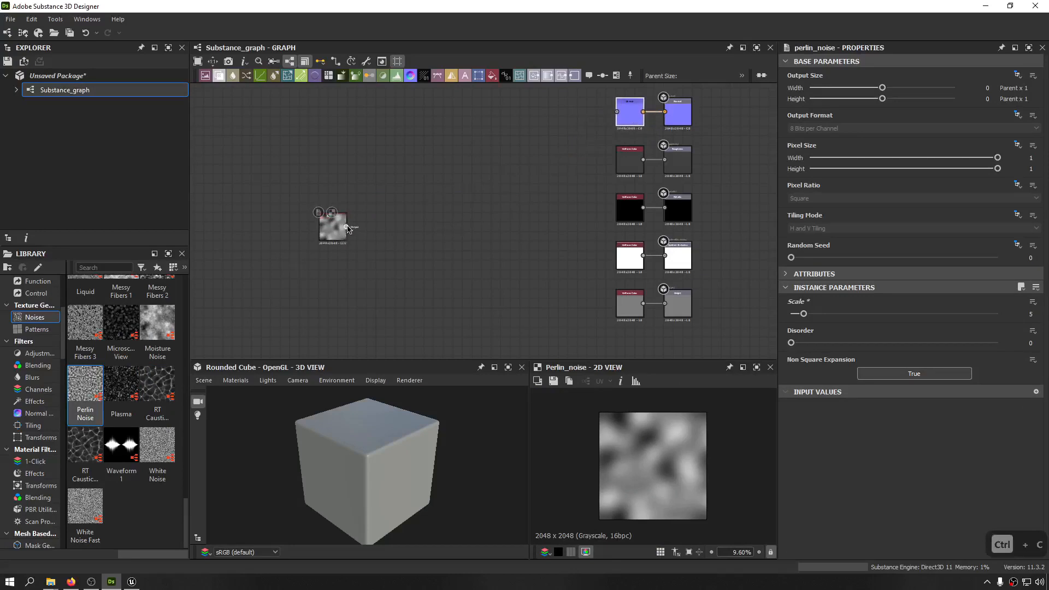
left_click_drag(346, 226, 426, 226)
type("norma")
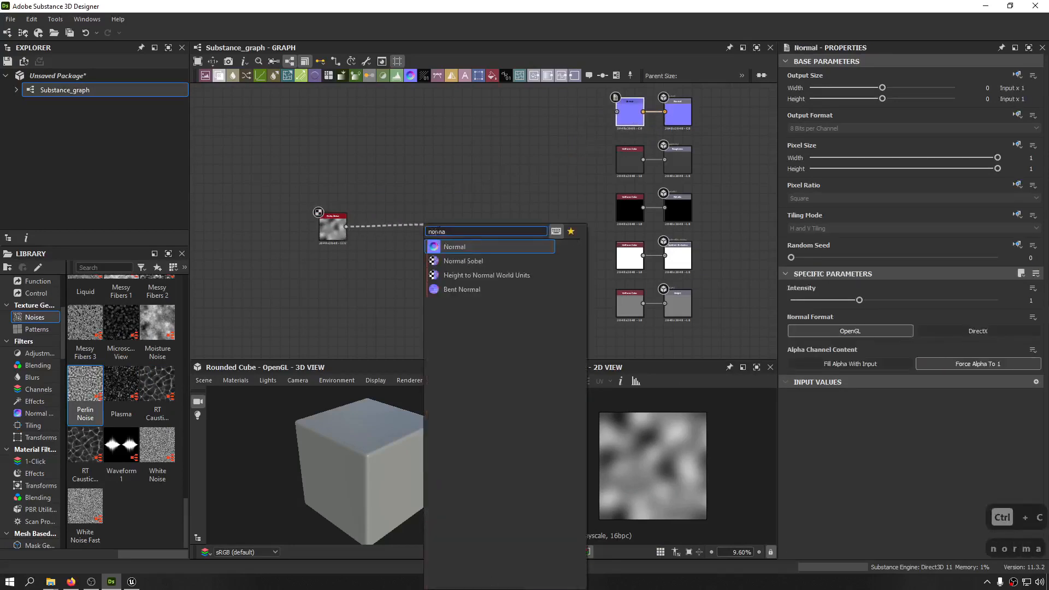
left_click(459, 247)
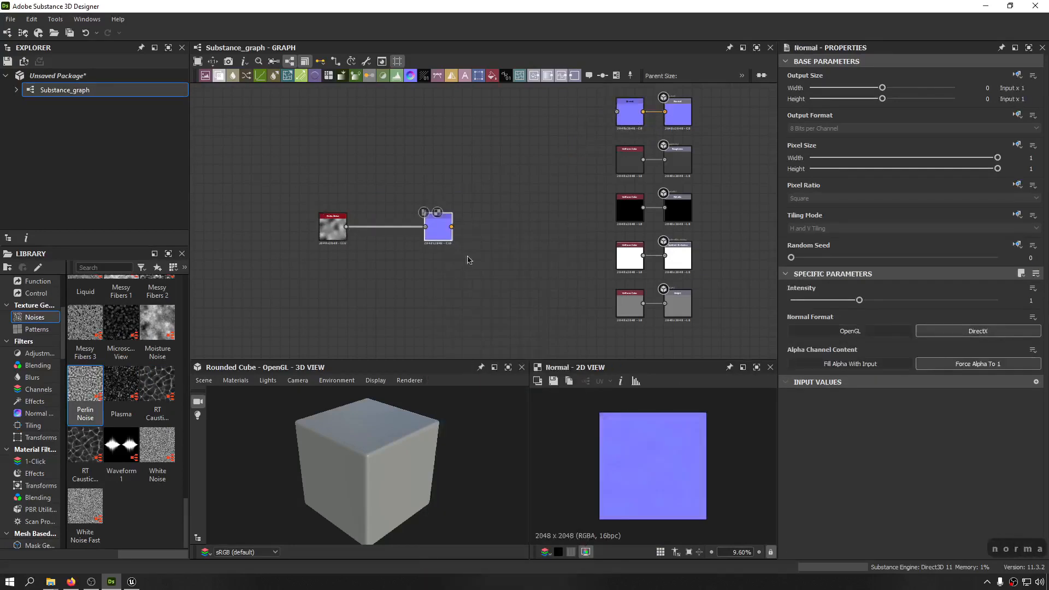
left_click(859, 333)
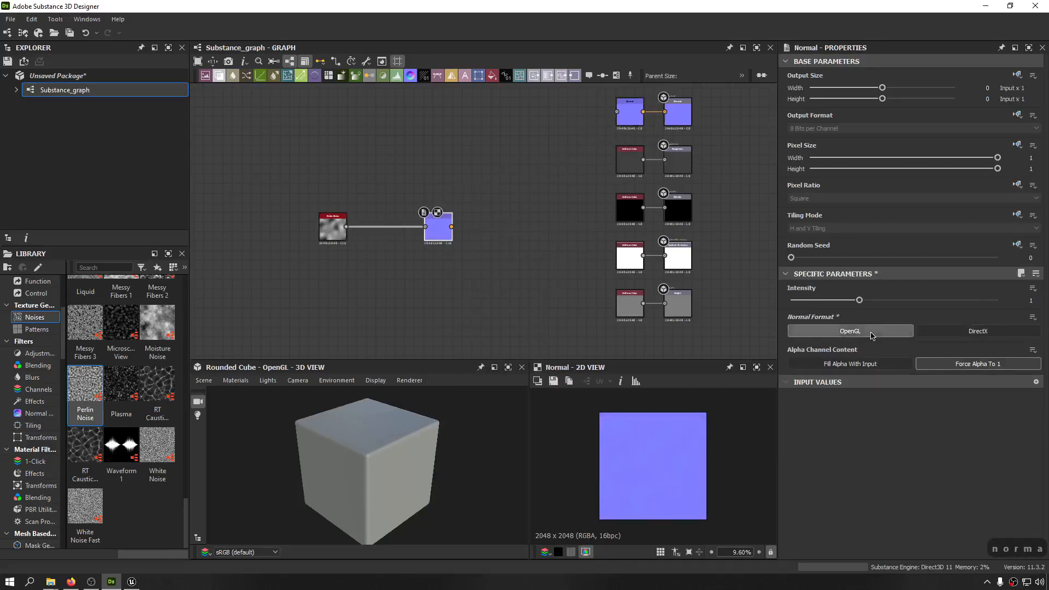
- Raise the new Normal node's Intensity to 10
left_click_drag(860, 301, 1048, 300)
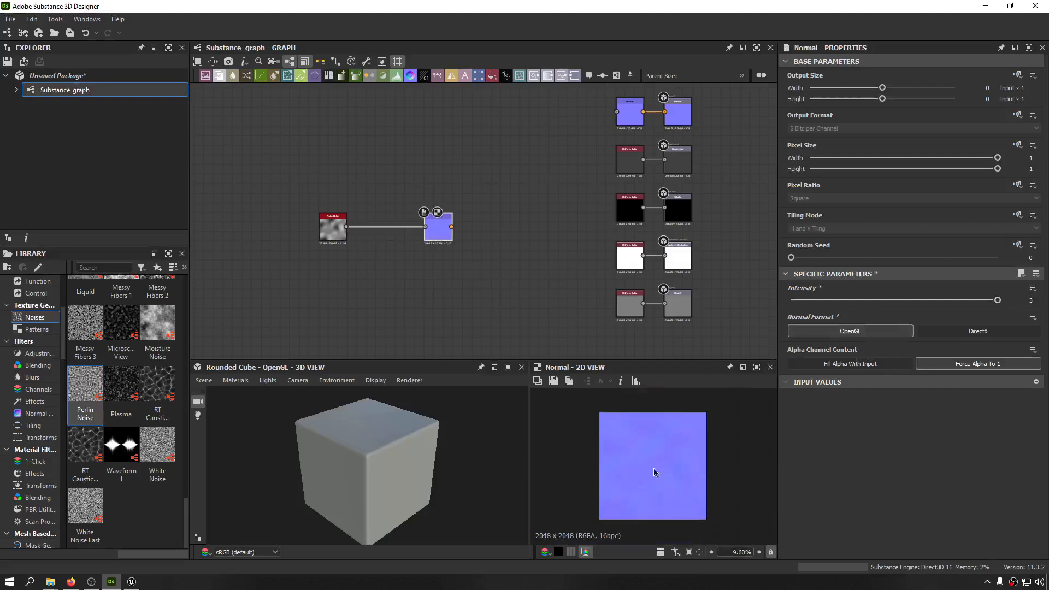
key("ctrl+a")
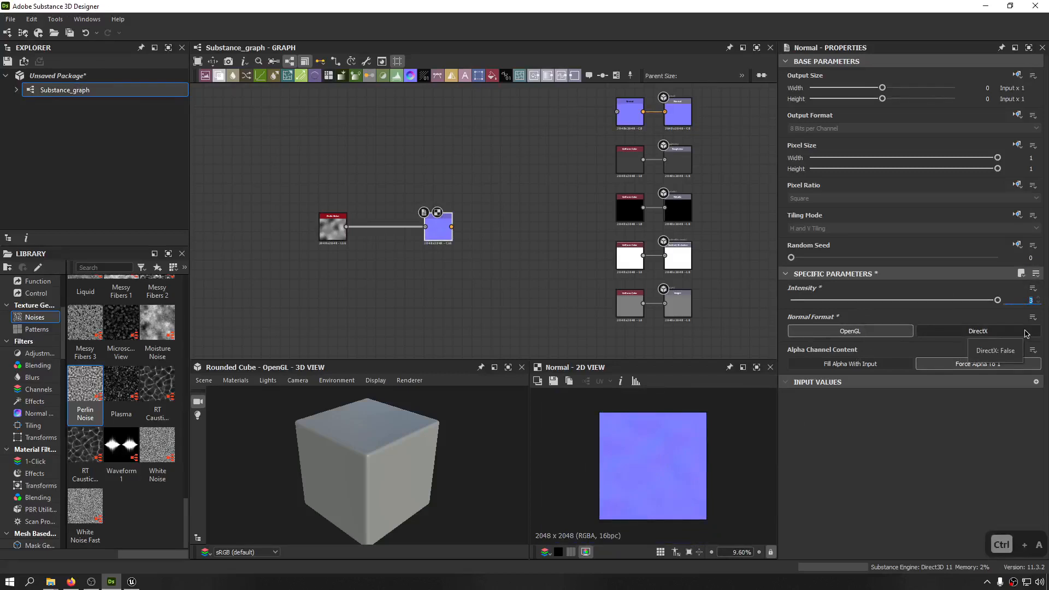
type("5")
key("Return")
key("1")
key("0")
key("Return")
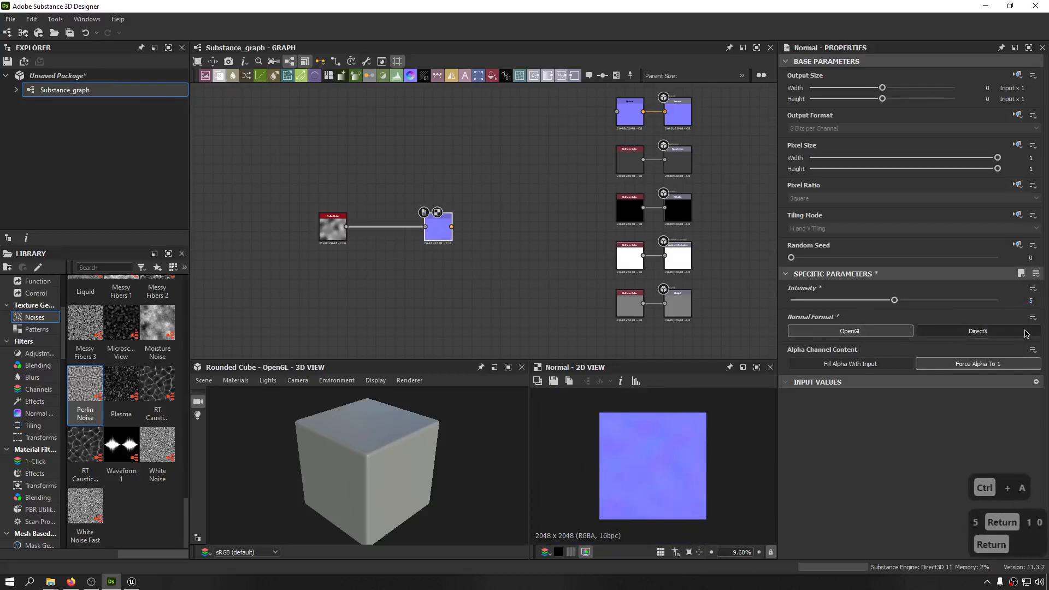
type("10")
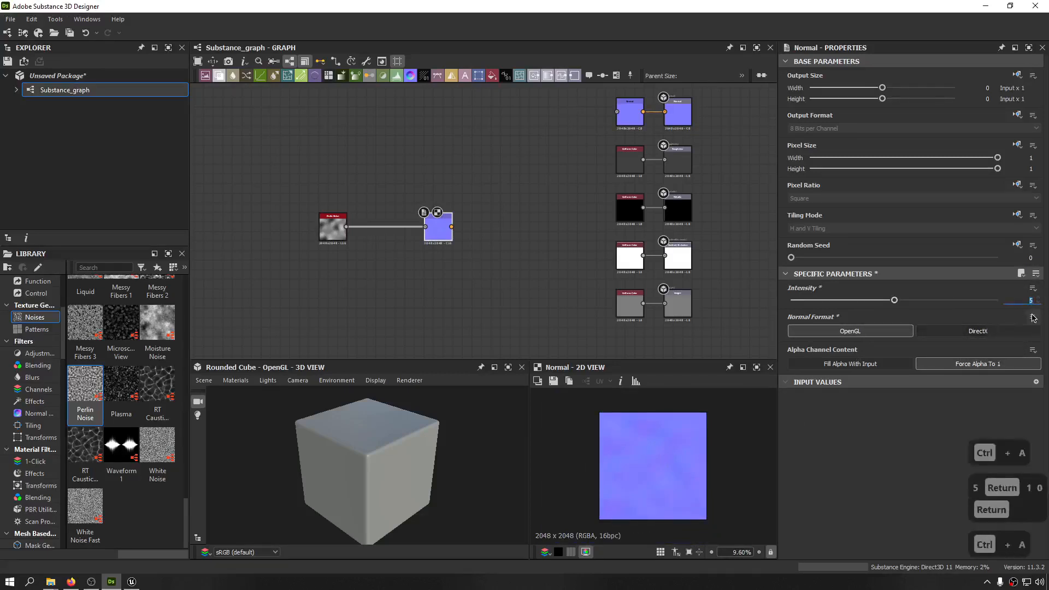
key("Return")
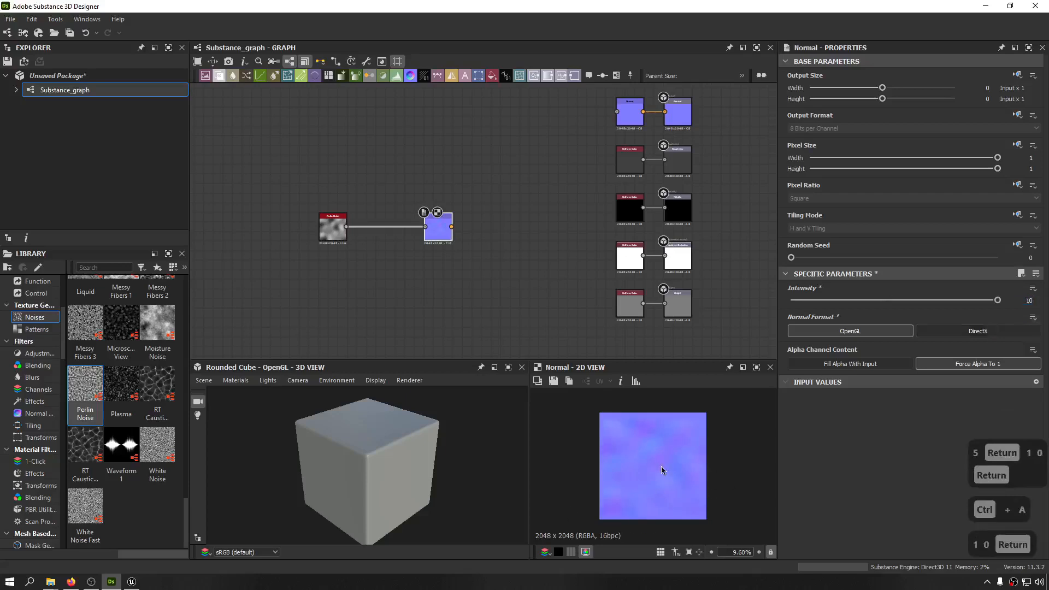
- Set the Perlin Noise Scale to 8 and inspect the resulting normal map in the 2D view
left_click(334, 225)
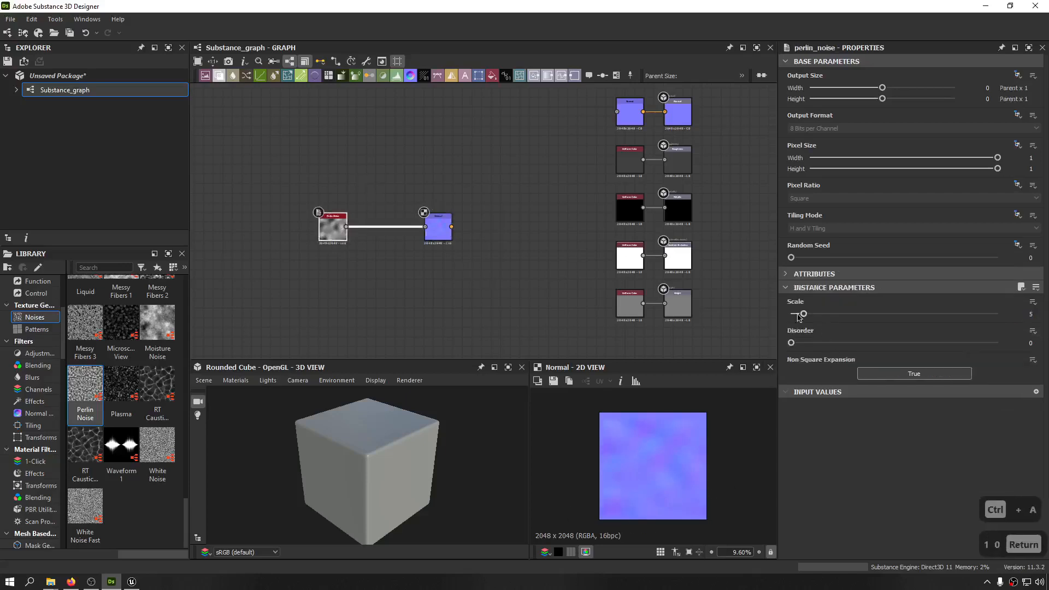
left_click_drag(804, 315, 816, 318)
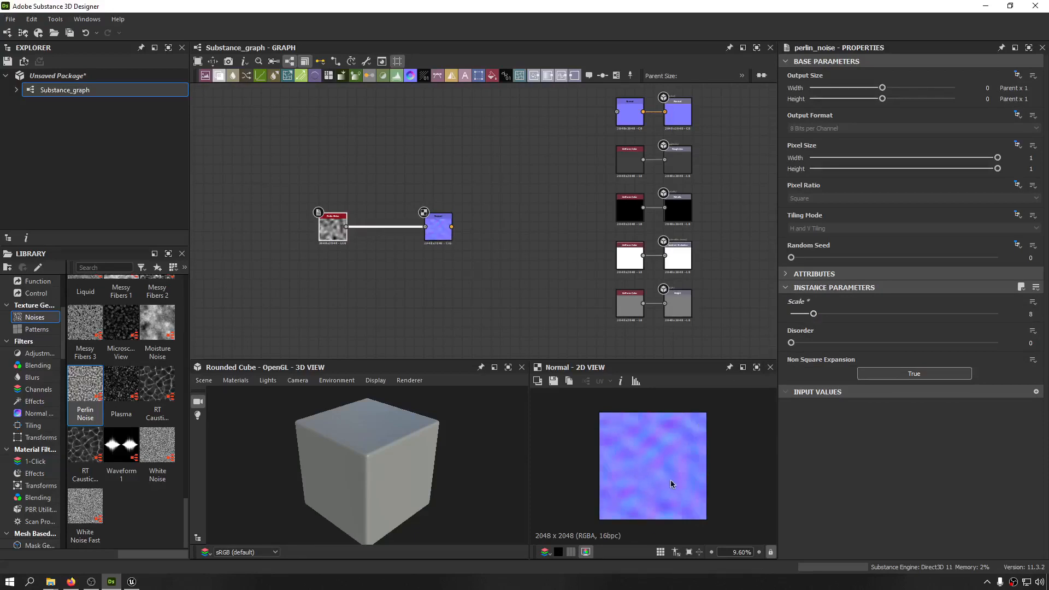
scroll(671, 473, "down", 5)
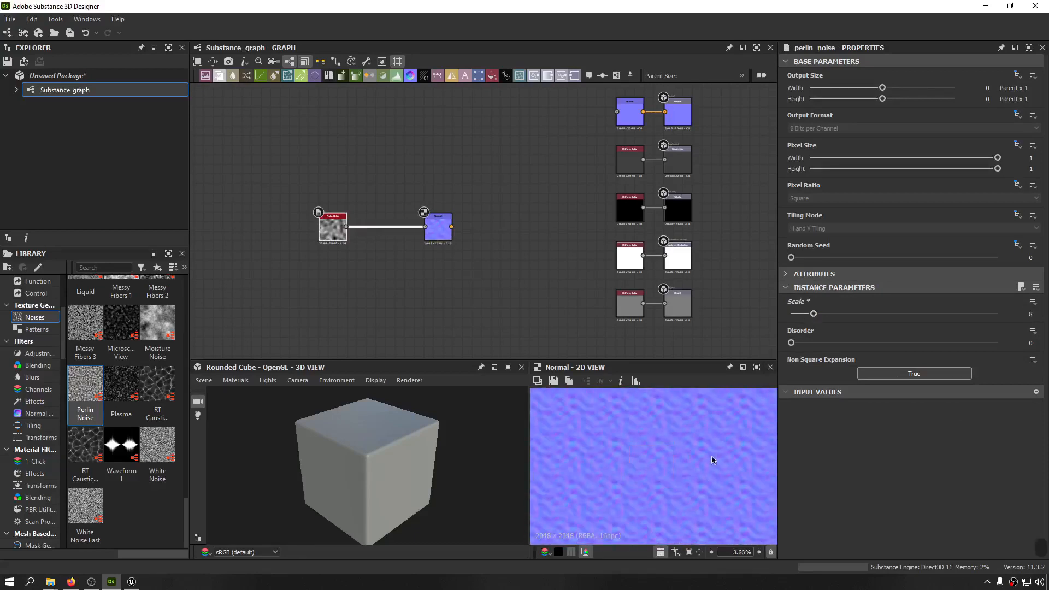
scroll(648, 458, "up", 5)
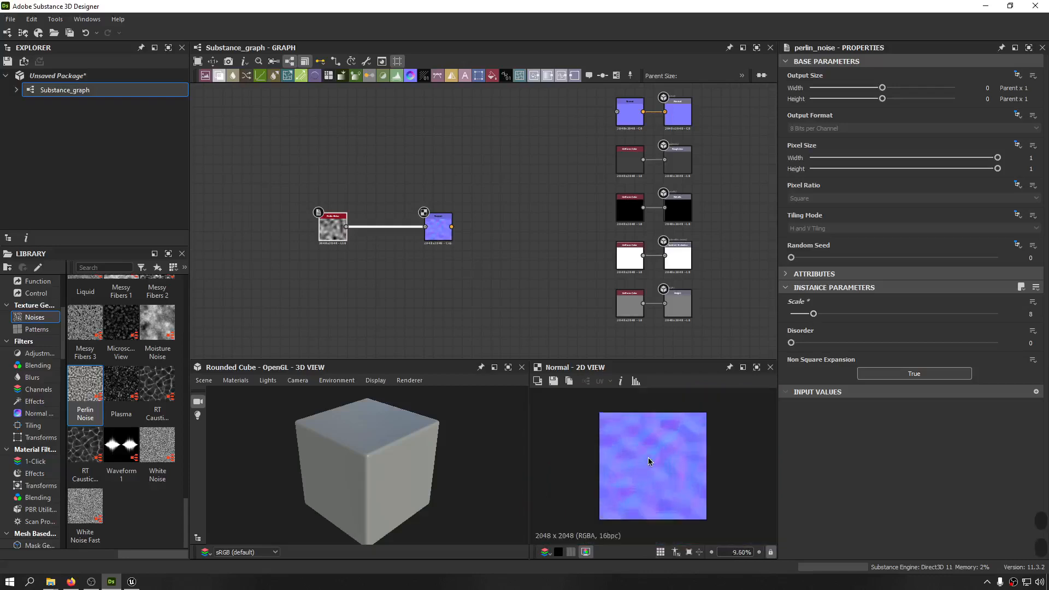
scroll(641, 461, "up", 1)
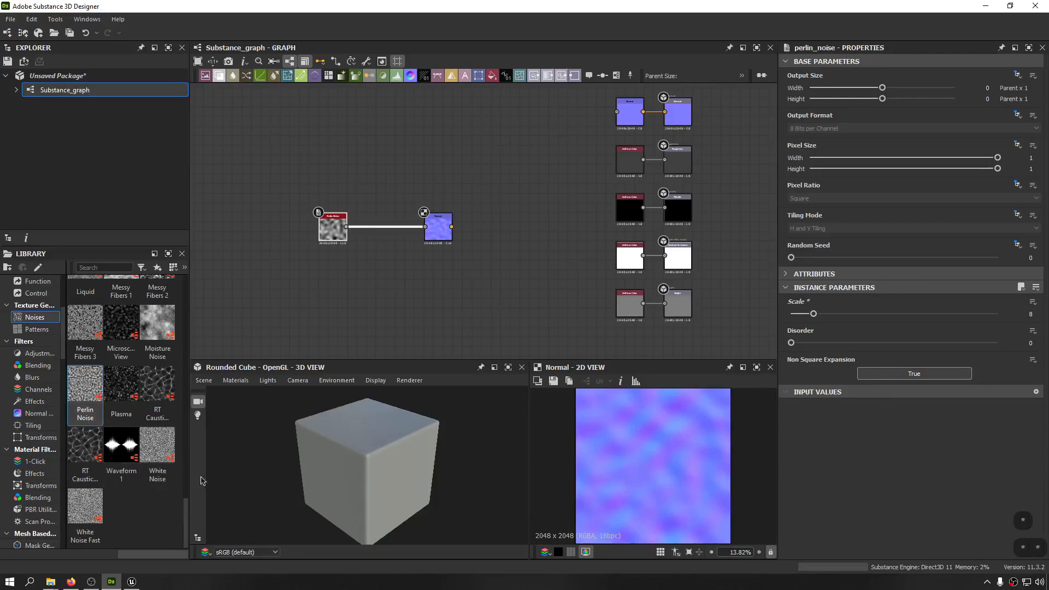
left_click(641, 471)
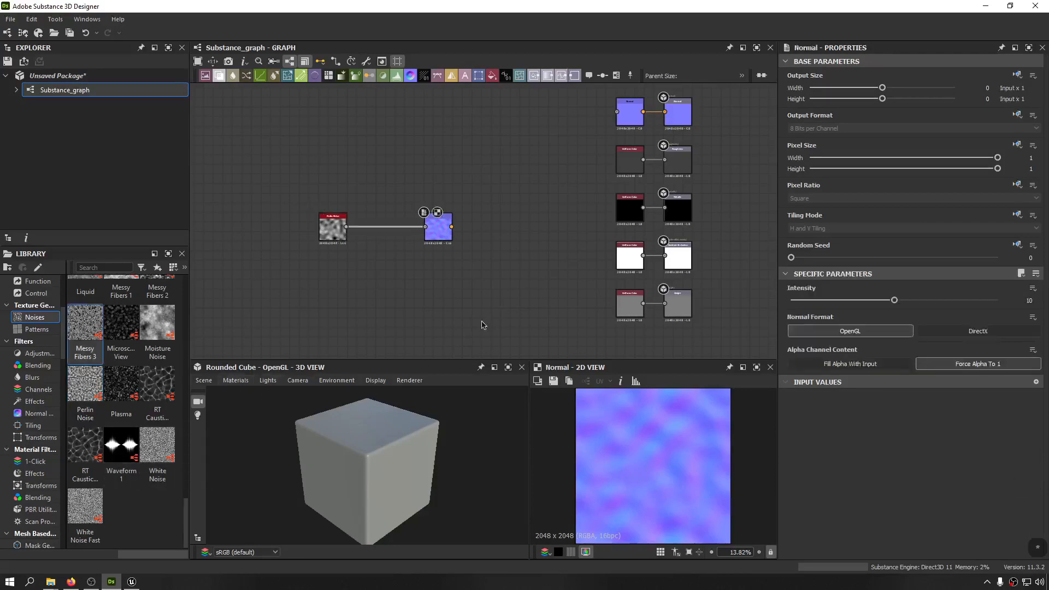
scroll(655, 477, "up", 3)
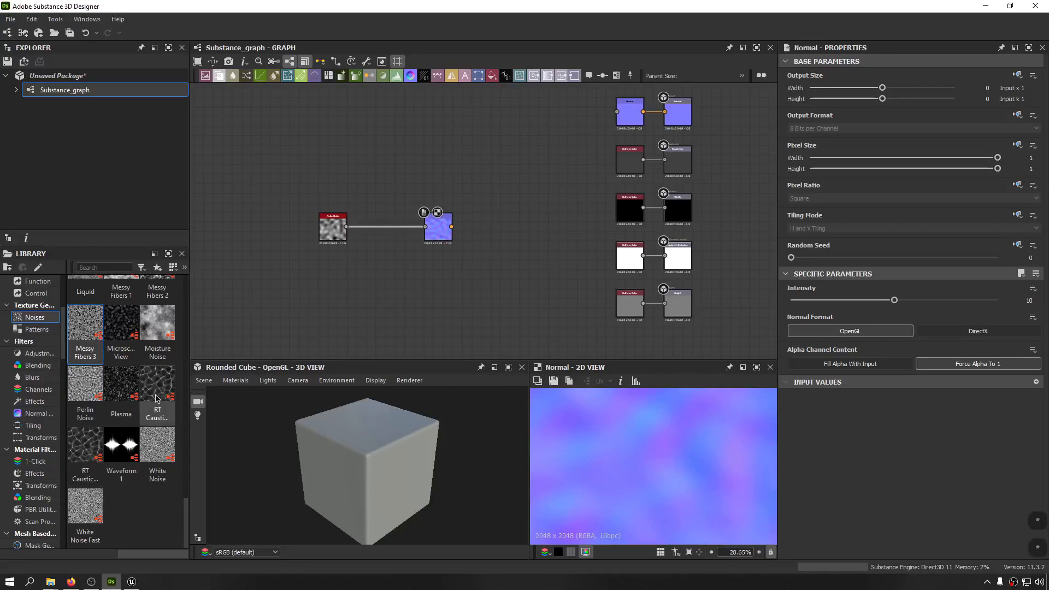
- Add an RT Caustics Grayscale node, feed it the Perlin Noise output and preview its result in the 2D view
left_click_drag(85, 445, 390, 285)
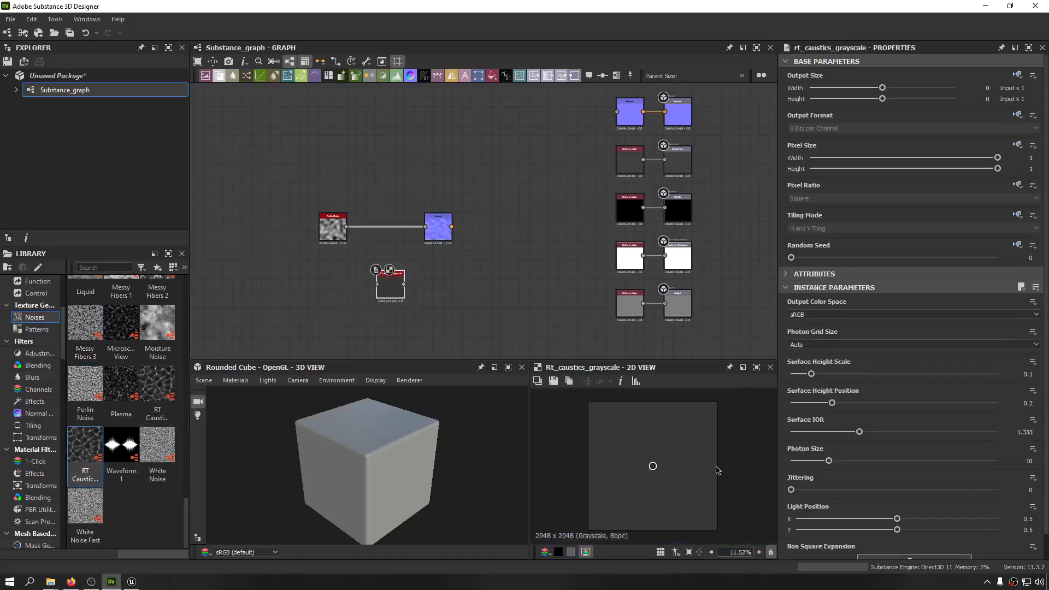
scroll(386, 278, "up", 5)
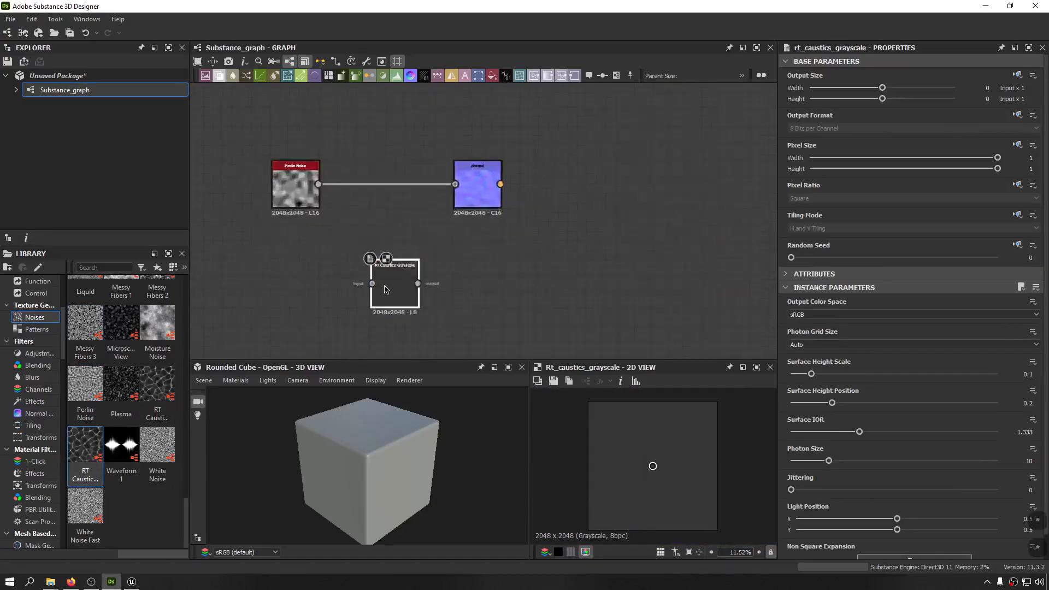
scroll(451, 264, "down", 3)
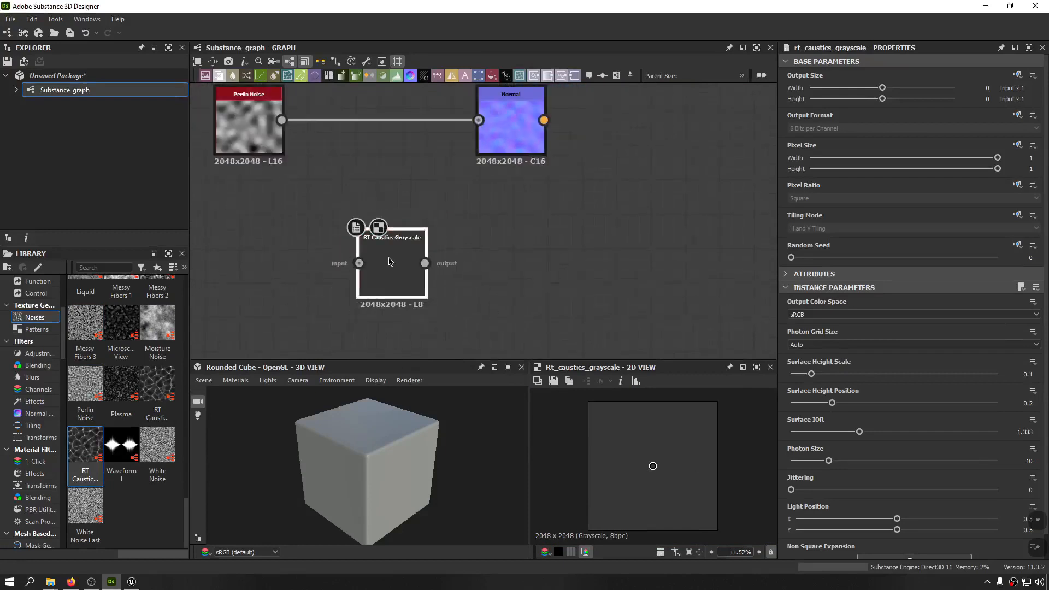
left_click_drag(296, 124, 374, 264)
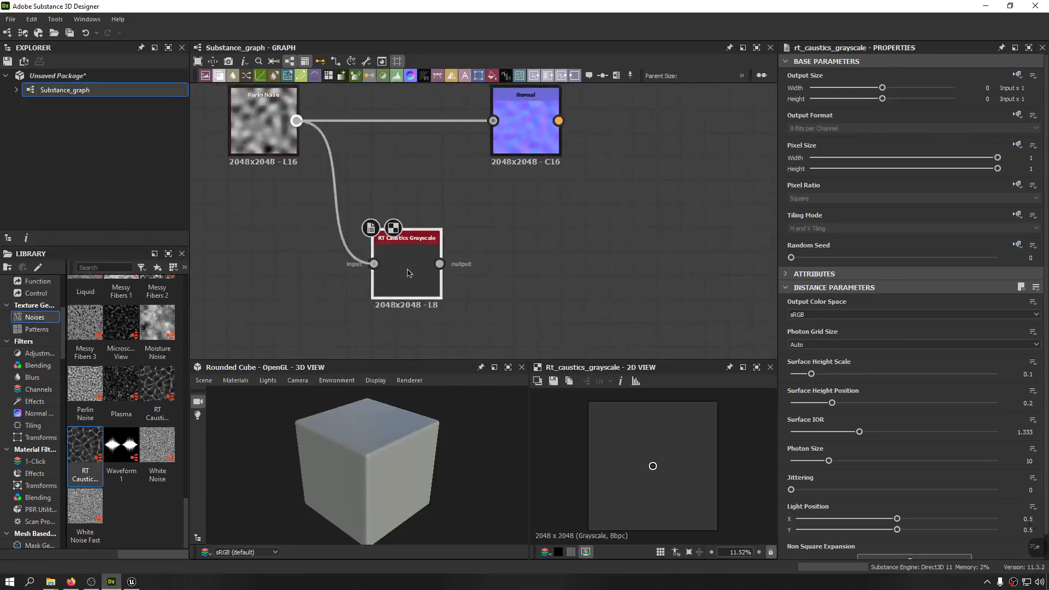
left_click(253, 134)
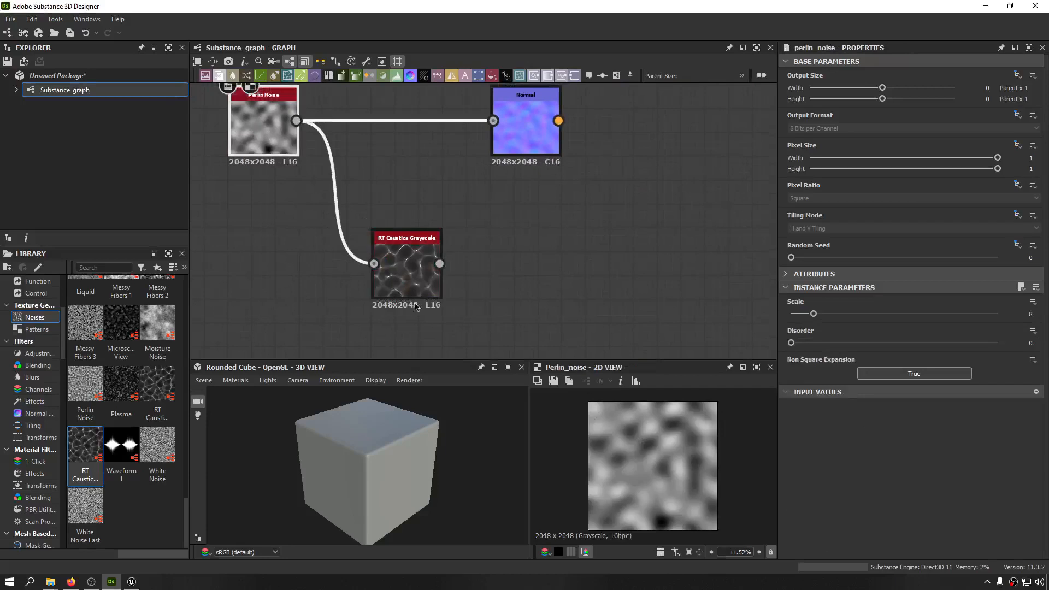
double_click(410, 275)
scroll(683, 524, "down", 2)
scroll(657, 470, "up", 3)
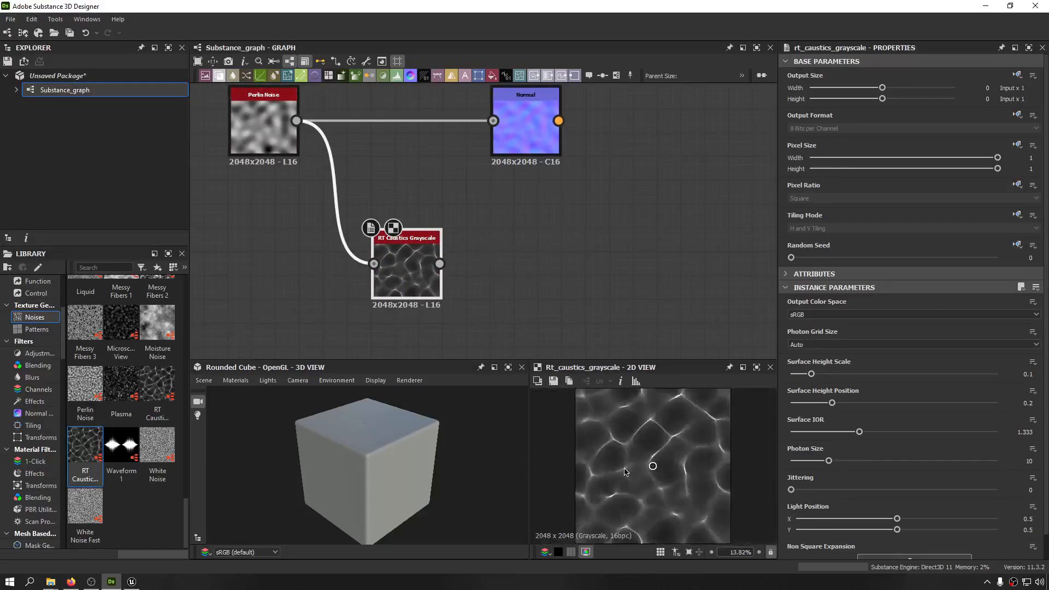
scroll(626, 472, "down", 3)
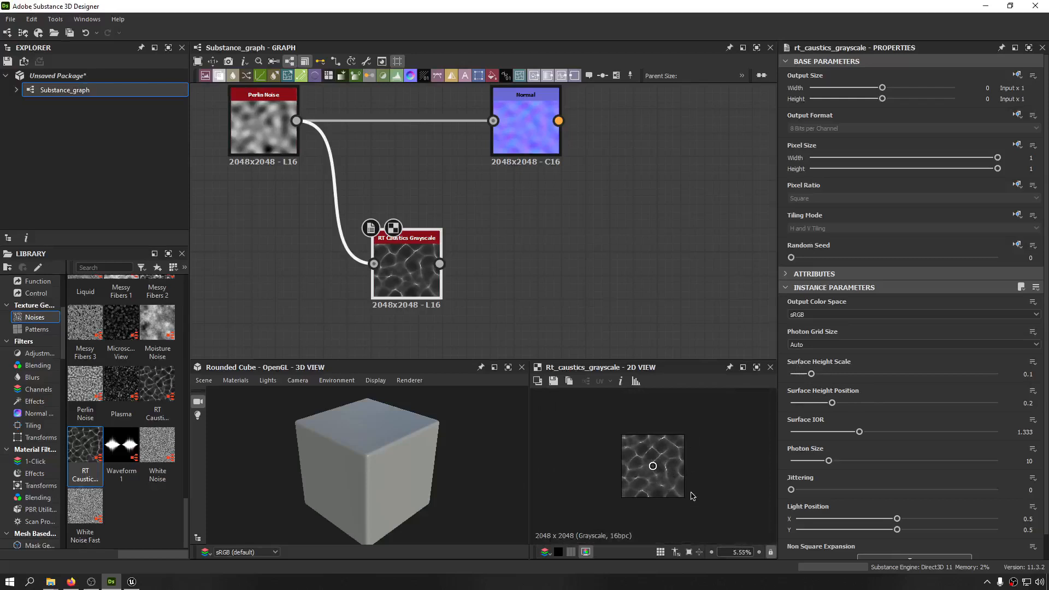
- Try moving the RT Caustics node's light position away from the texture's center, and undo the change
left_click_drag(652, 466, 634, 493)
key("ctrl+z")
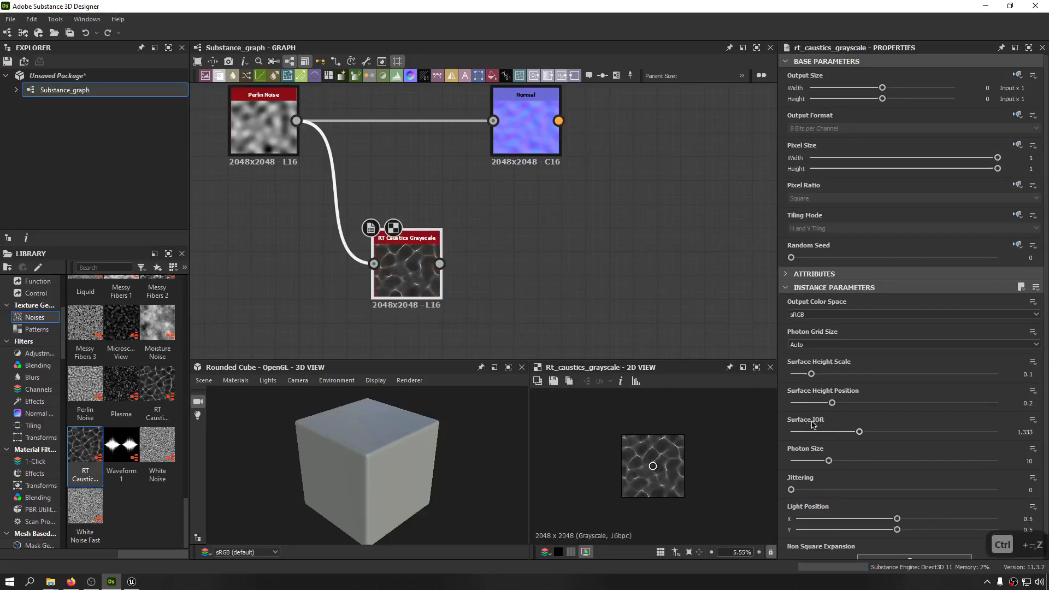
key("*")
key("*")
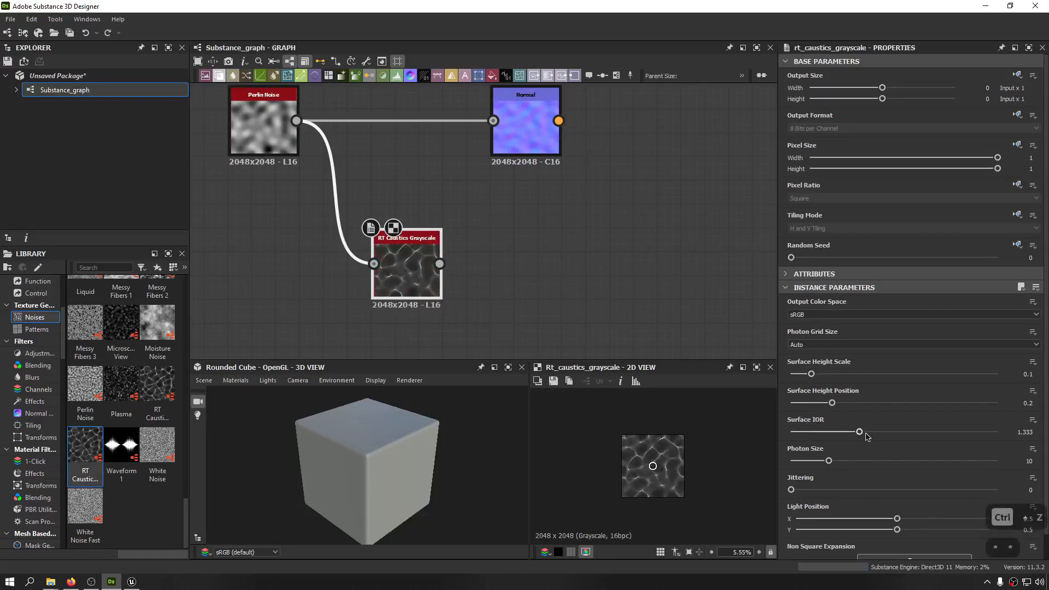
- Try a Surface IOR of 2 on the RT Caustics node, inspect the pattern and undo the change
left_click_drag(866, 438, 1000, 433)
scroll(653, 468, "up", 5)
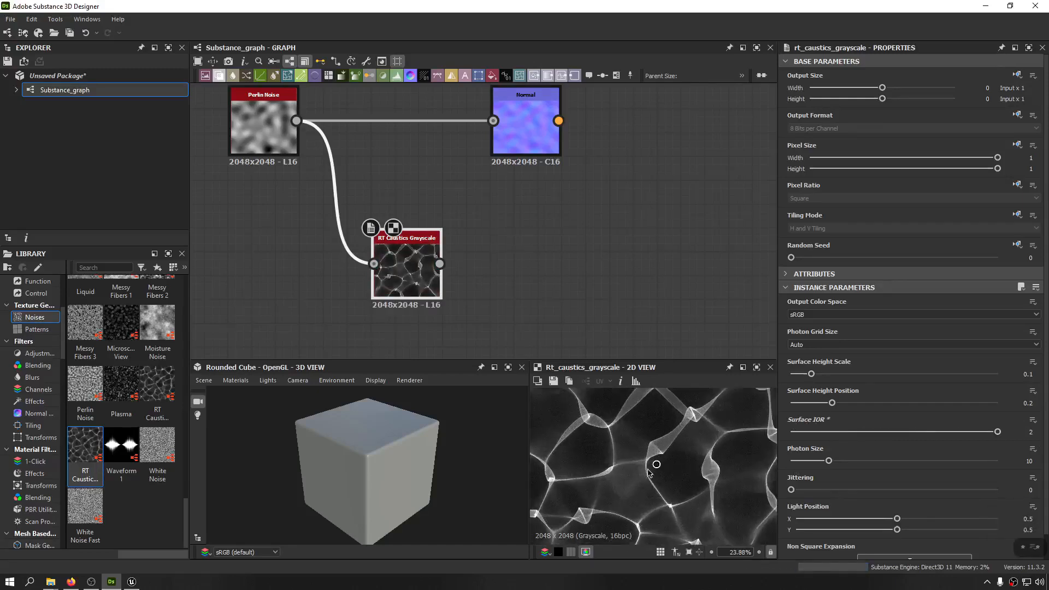
key("ctrl+z")
scroll(672, 475, "down", 4)
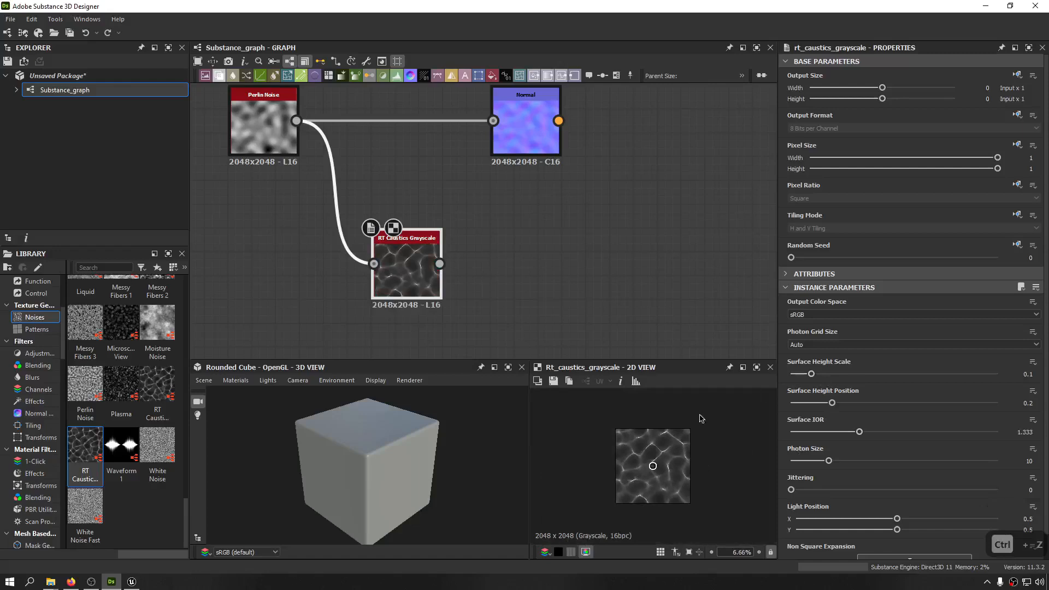
- Try a Surface Height Scale of 0.3 on the RT Caustics node, inspect the pattern and undo the change
left_click_drag(811, 374, 853, 374)
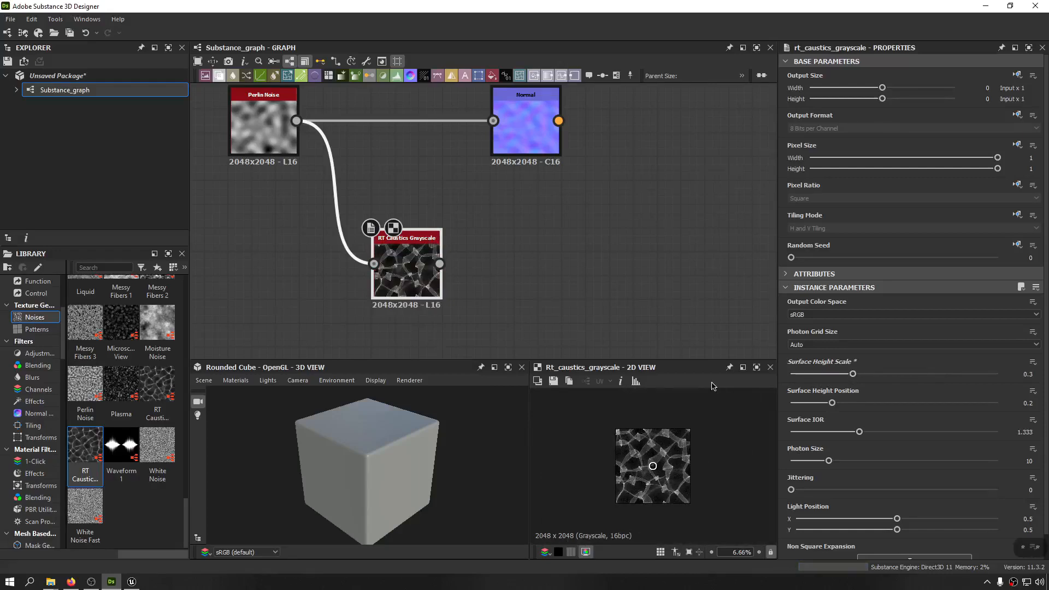
scroll(655, 472, "up", 5)
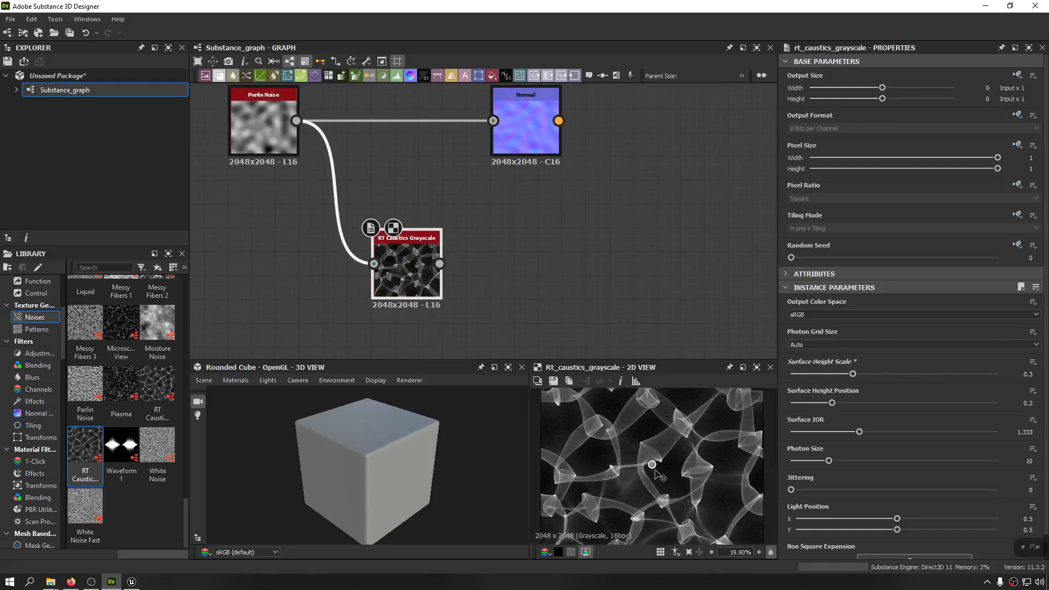
scroll(676, 490, "down", 4)
key("ctrl+z")
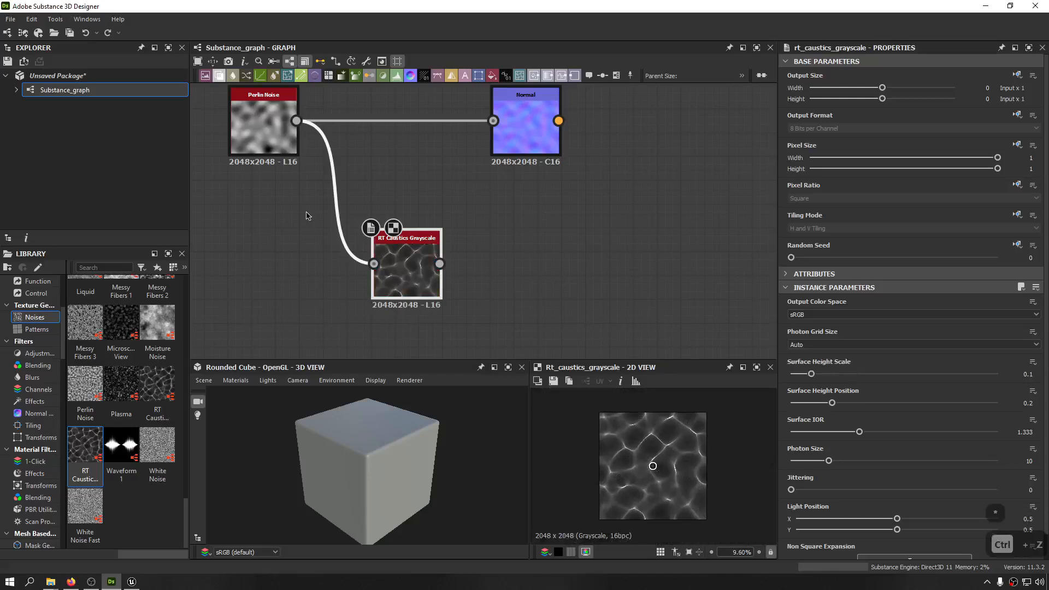
scroll(661, 487, "down", 3)
scroll(656, 470, "up", 3)
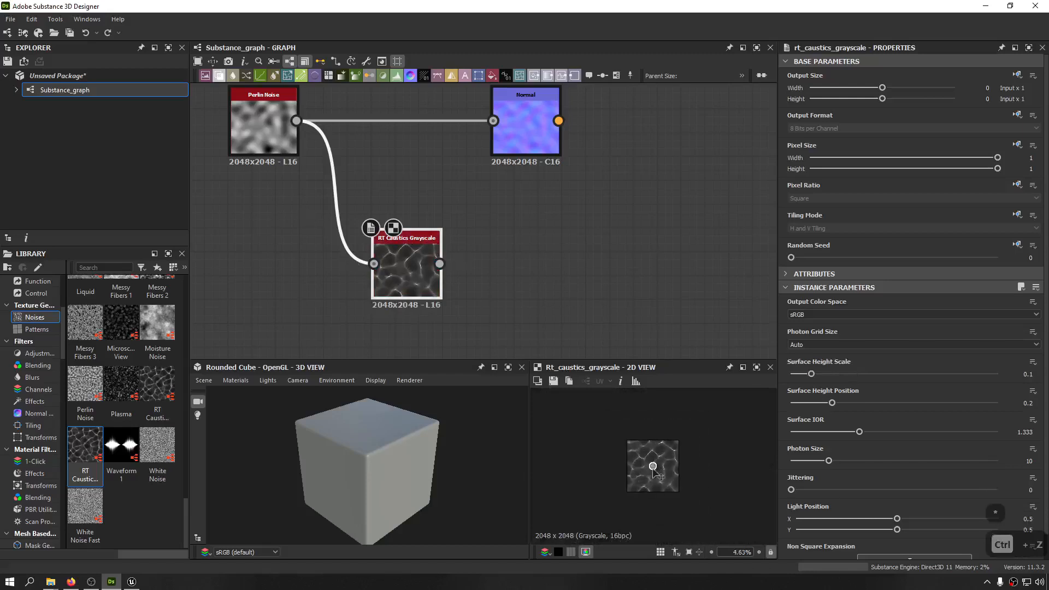
- Move the Normal node farther from the noise nodes, feed it the RT Caustics Grayscale output and preview the normal map
middle_click_drag(354, 209, 314, 217)
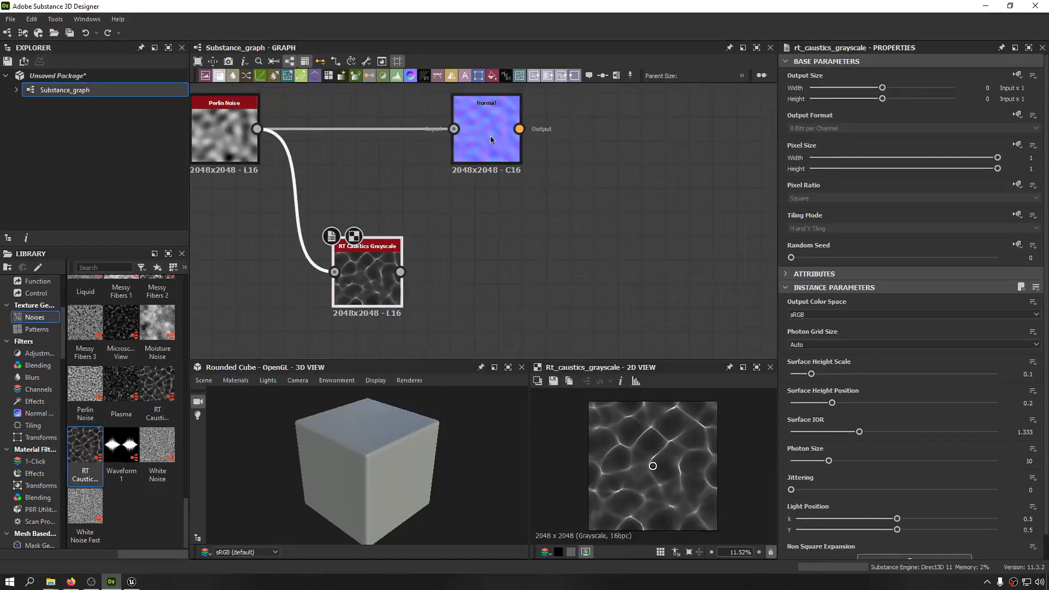
left_click_drag(494, 141, 565, 141)
left_click_drag(400, 272, 525, 129)
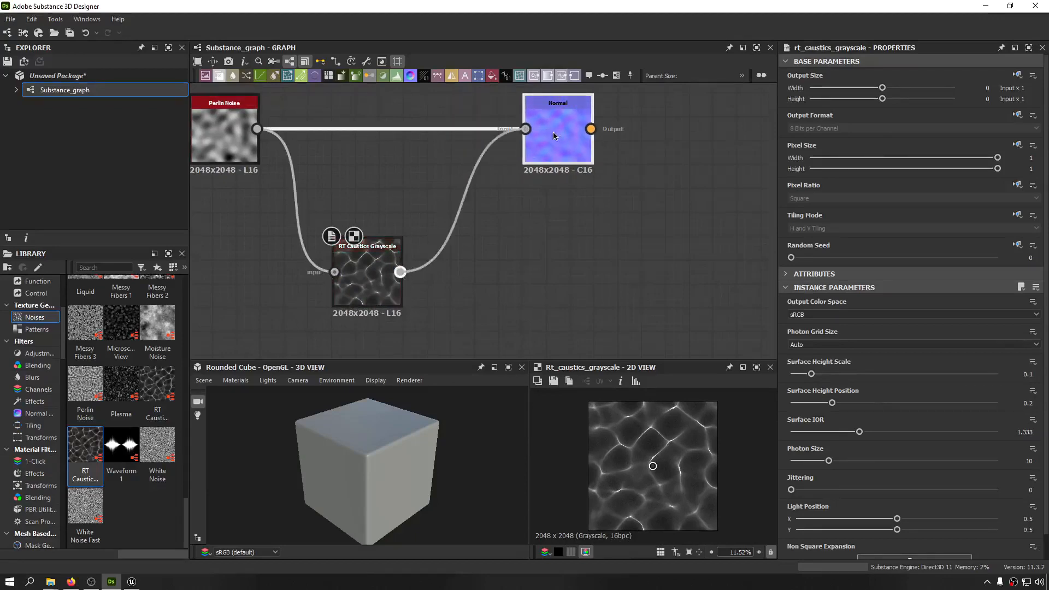
double_click(558, 131)
scroll(634, 476, "up", 3)
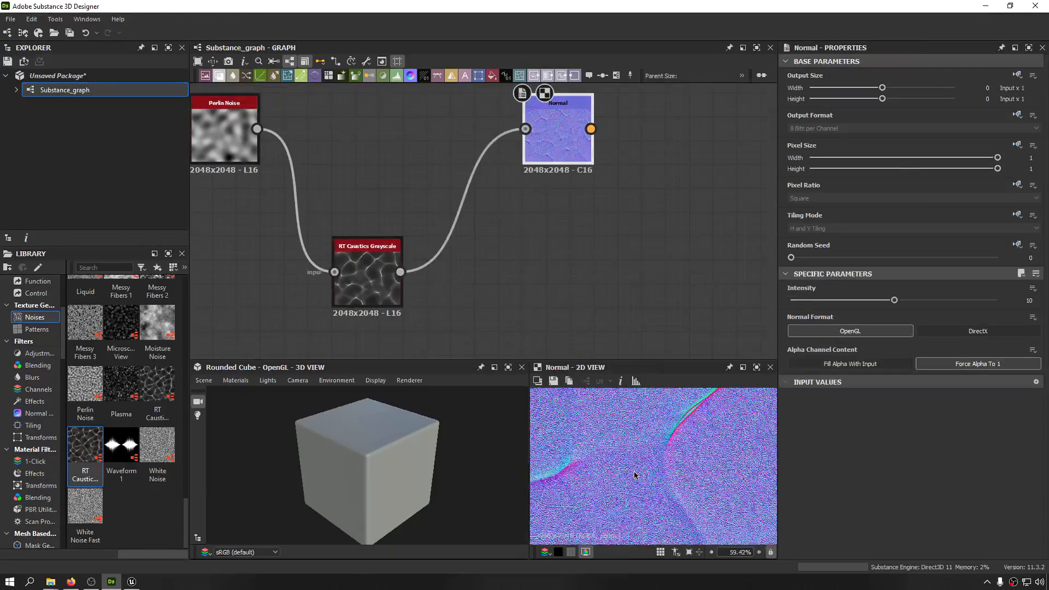
scroll(740, 422, "down", 3)
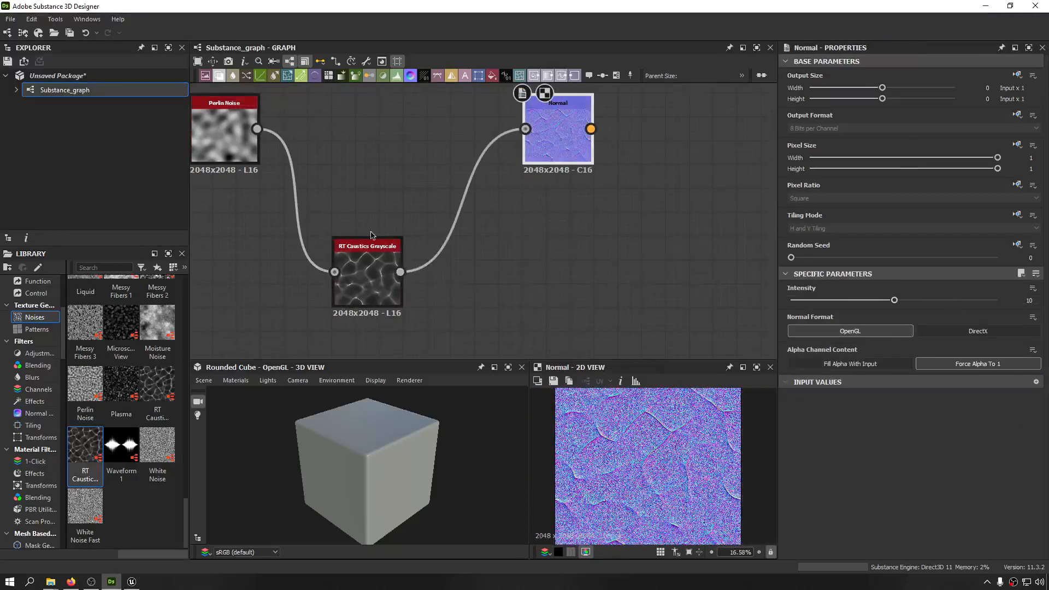
- Insert a Blur HQ Grayscale node between the RT Caustics Grayscale and Normal nodes
middle_click_drag(398, 260, 452, 250)
left_click_drag(423, 259, 375, 259)
left_click(387, 262)
key("space")
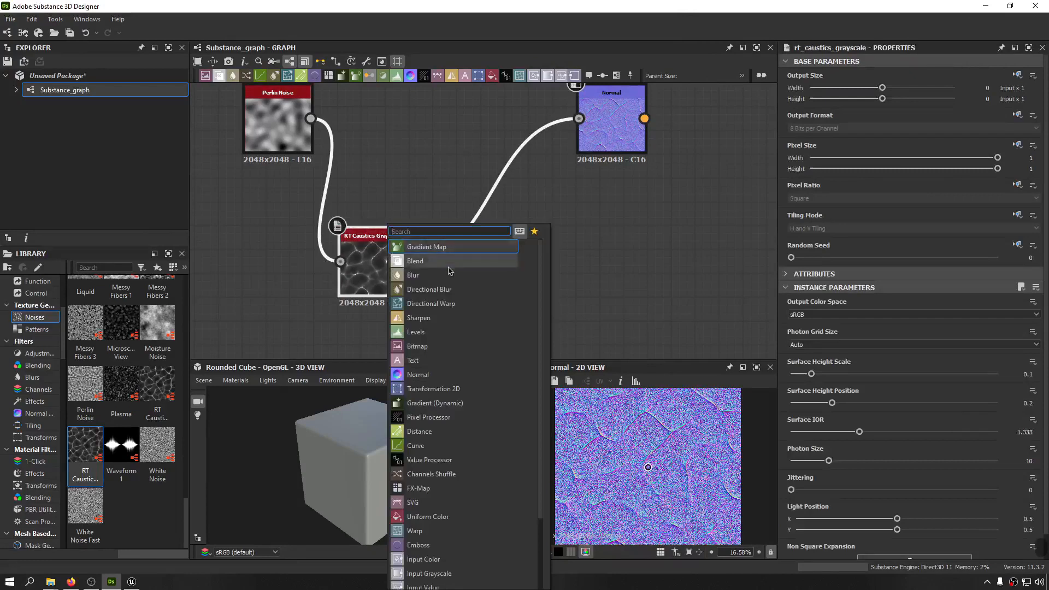
type("blu")
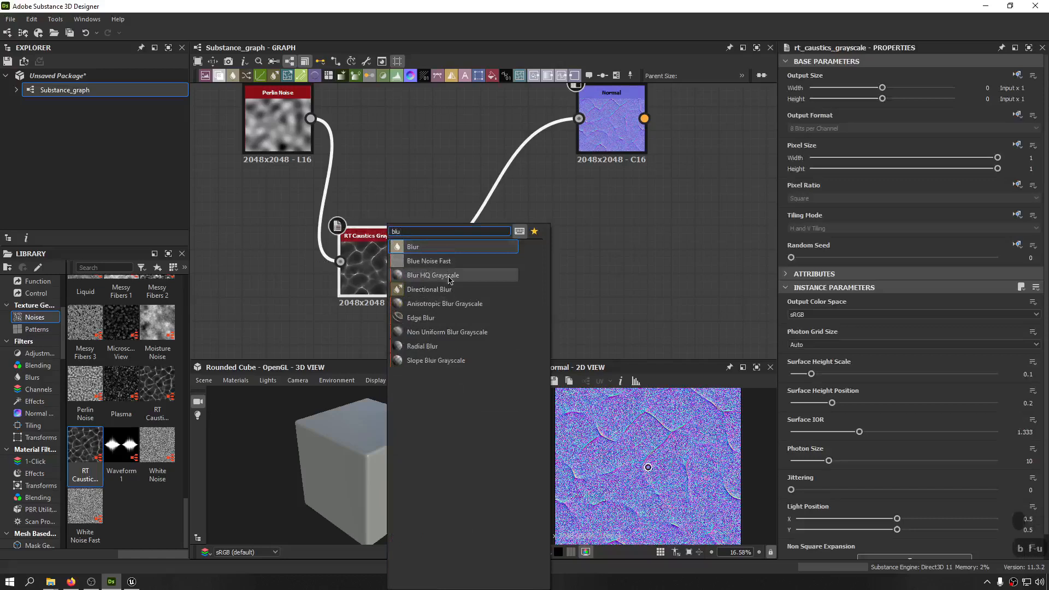
left_click(449, 275)
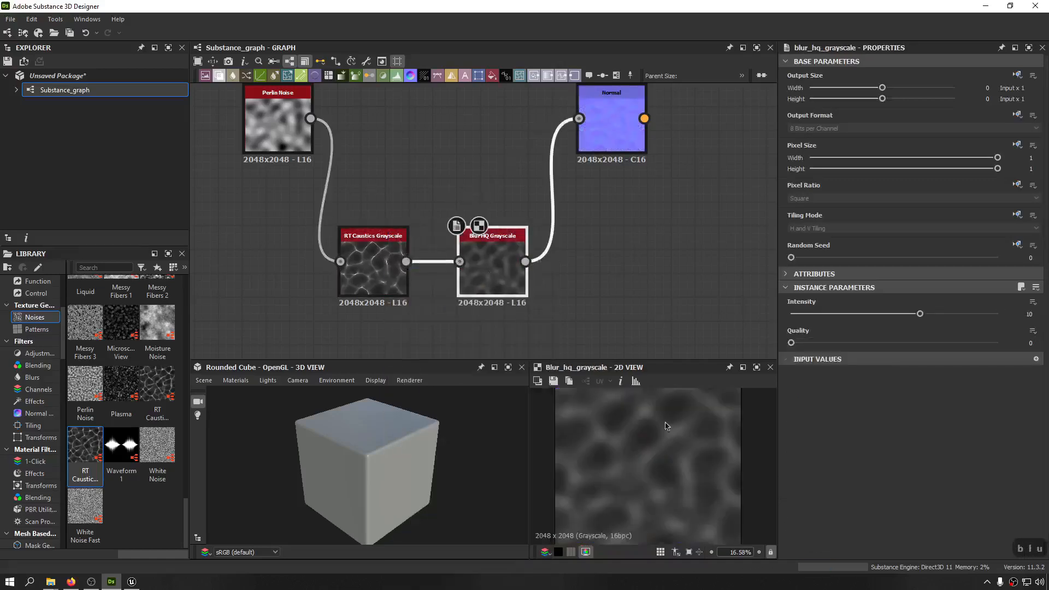
- Align the Normal node in line with the Blur HQ Grayscale node and preview the softened normal map
left_click_drag(627, 141, 651, 280)
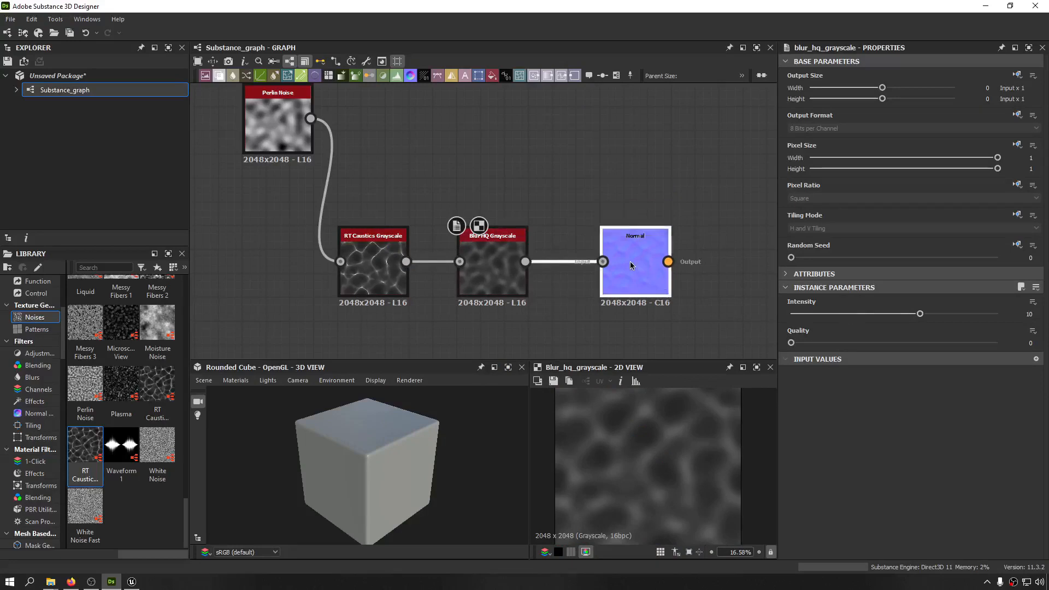
double_click(631, 261)
scroll(650, 460, "up", 2)
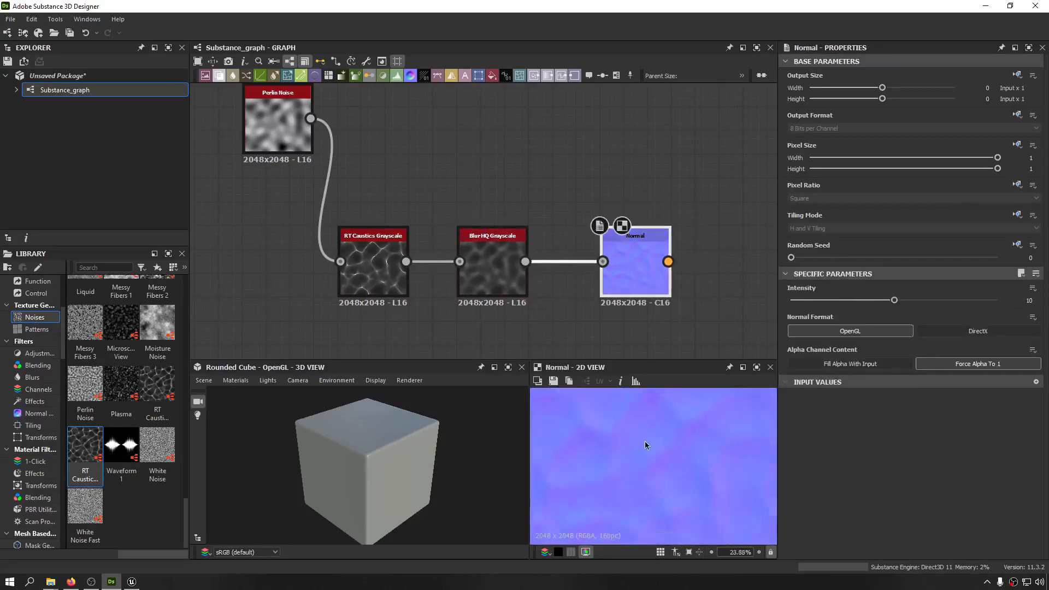
scroll(645, 441, "down", 3)
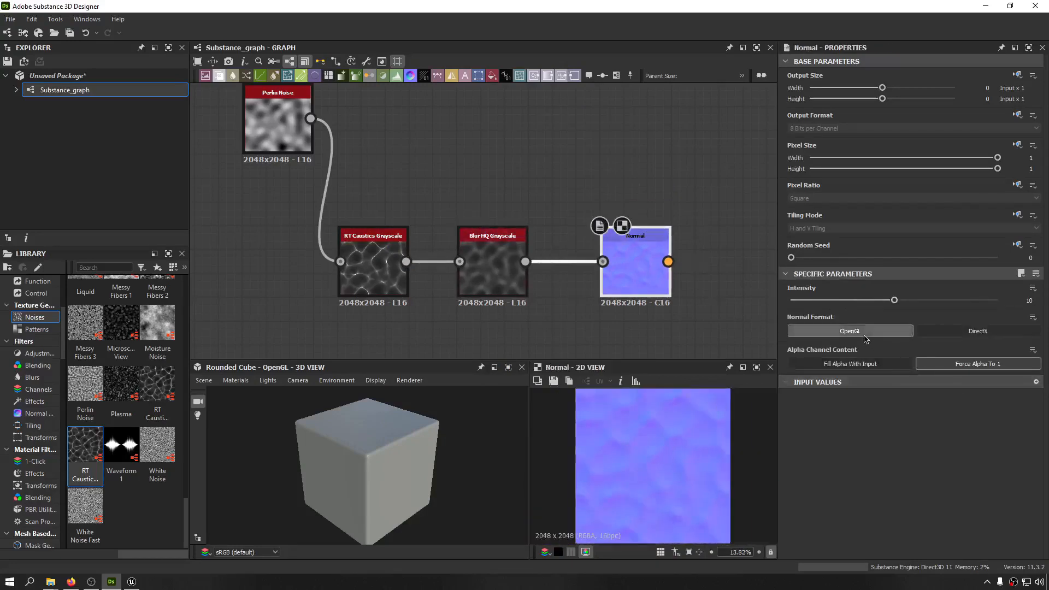
- Set the Blur HQ Grayscale node's Quality to 1 and its Intensity to 3.84, with the Normal node's output previewed
double_click(493, 264)
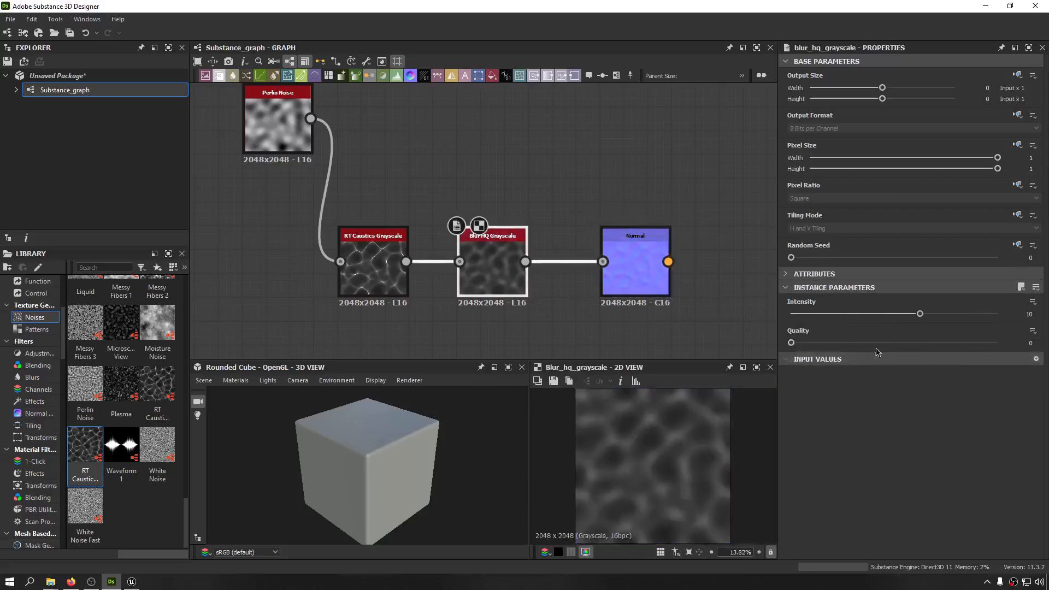
left_click(922, 343)
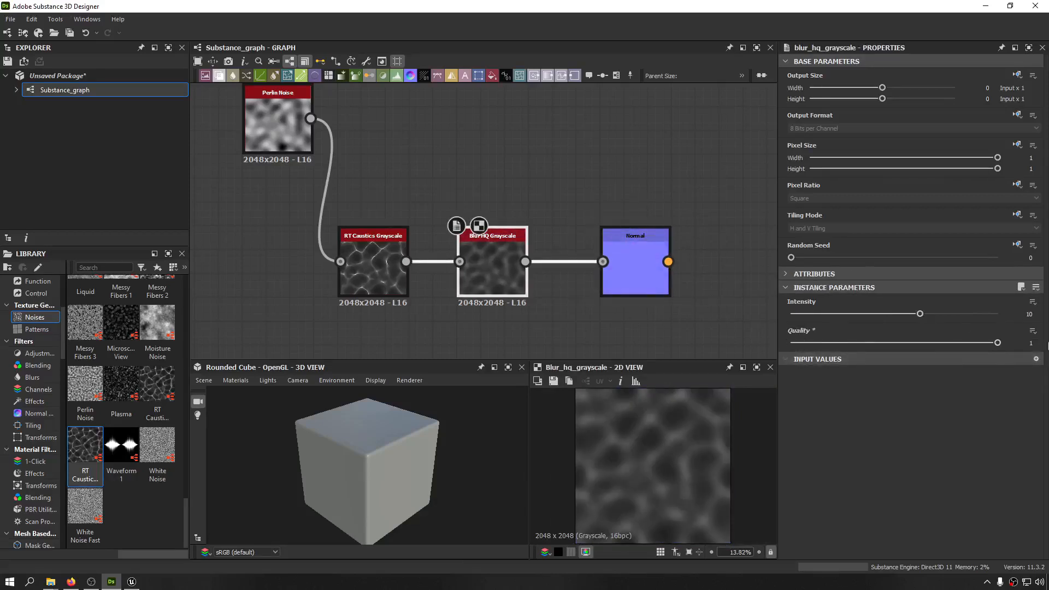
double_click(644, 281)
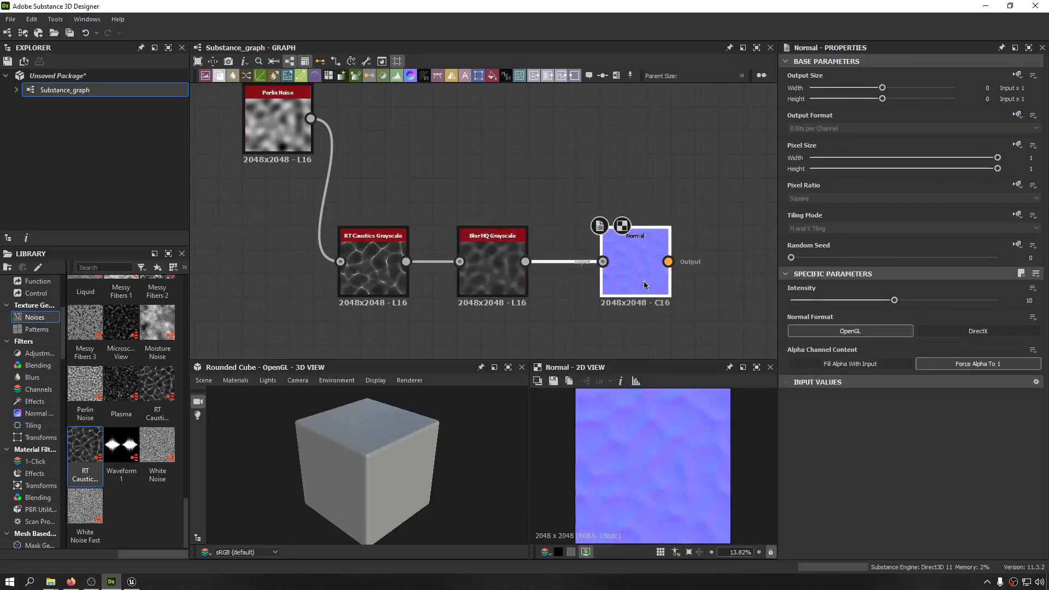
left_click(475, 262)
left_click_drag(922, 315, 841, 350)
scroll(567, 478, "up", 4)
- Examine the normal map for seams and visible repetition with the tiled 2D preview, and return to the single-tile display
scroll(582, 482, "down", 10)
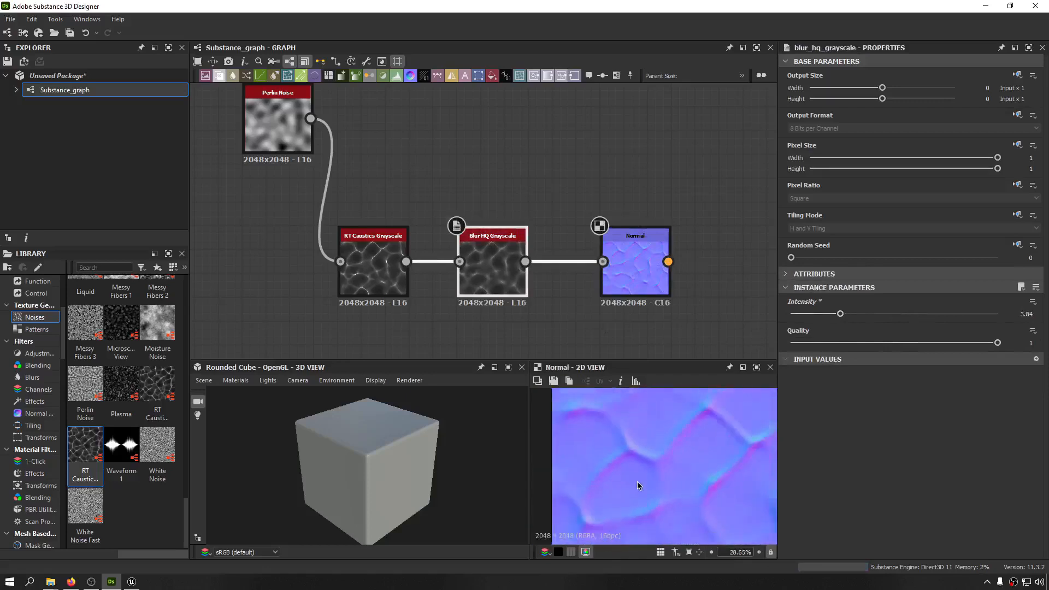
key("space")
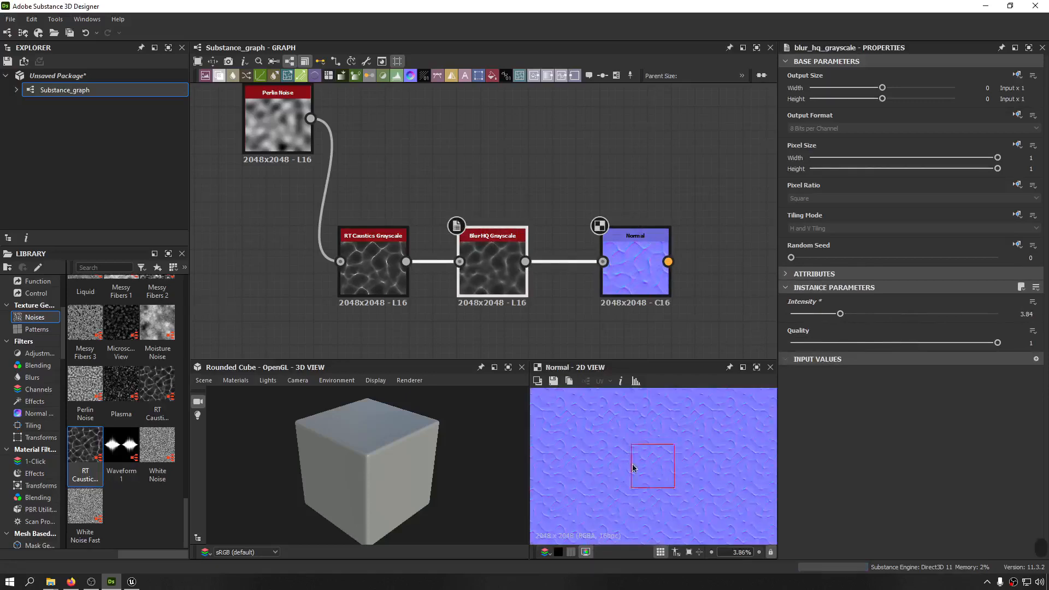
scroll(669, 477, "up", 5)
scroll(633, 475, "up", 4)
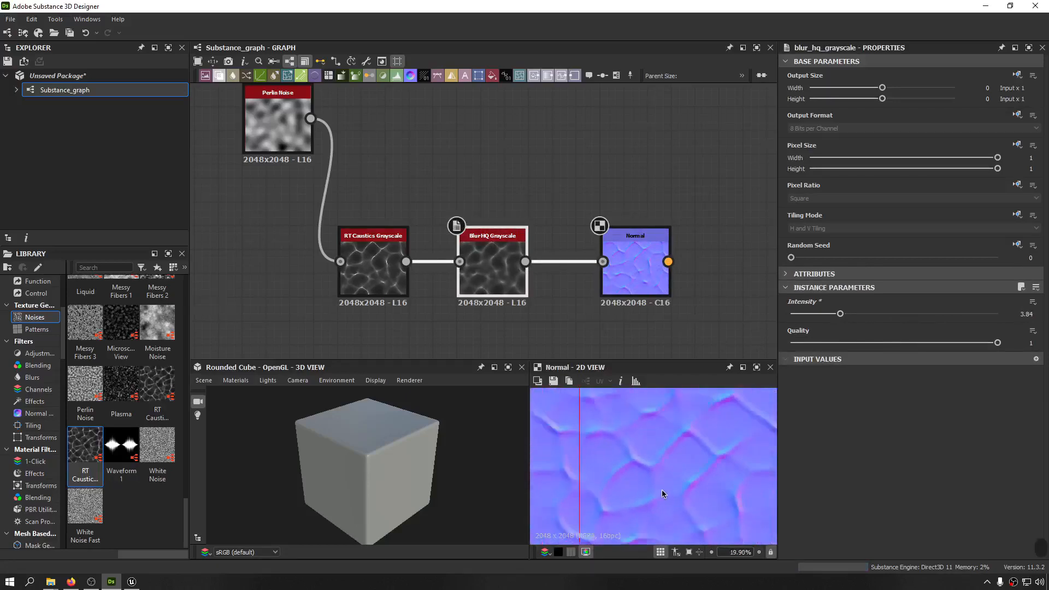
scroll(660, 488, "down", 4)
key("space")
scroll(657, 469, "up", 2)
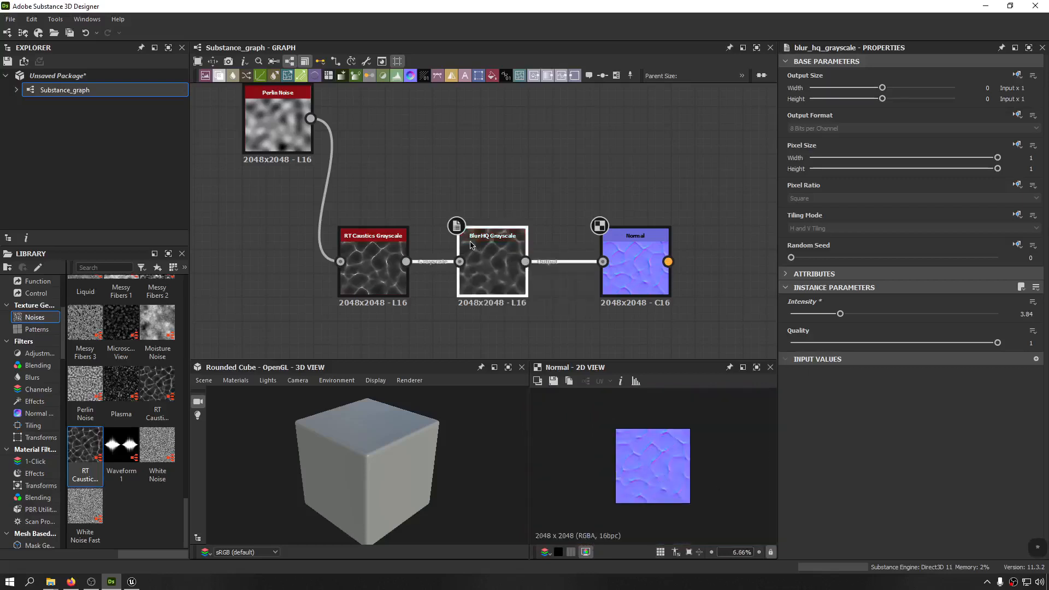
scroll(636, 472, "up", 3)
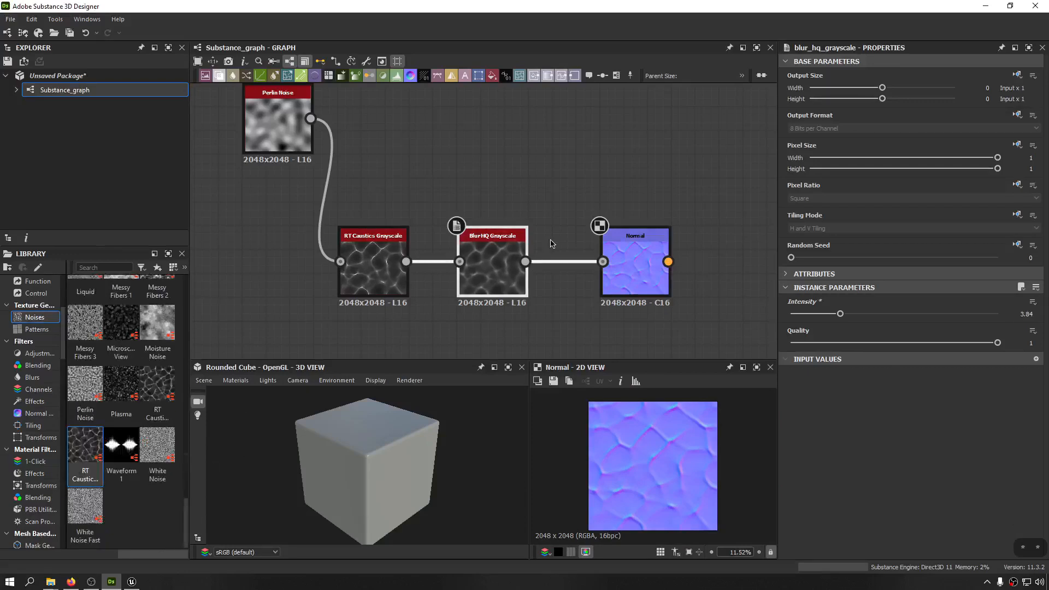
- Branch a Levels node off the Blur HQ Grayscale output and place it directly above the Normal node
middle_click_drag(502, 229, 369, 273)
left_click_drag(393, 305, 482, 191)
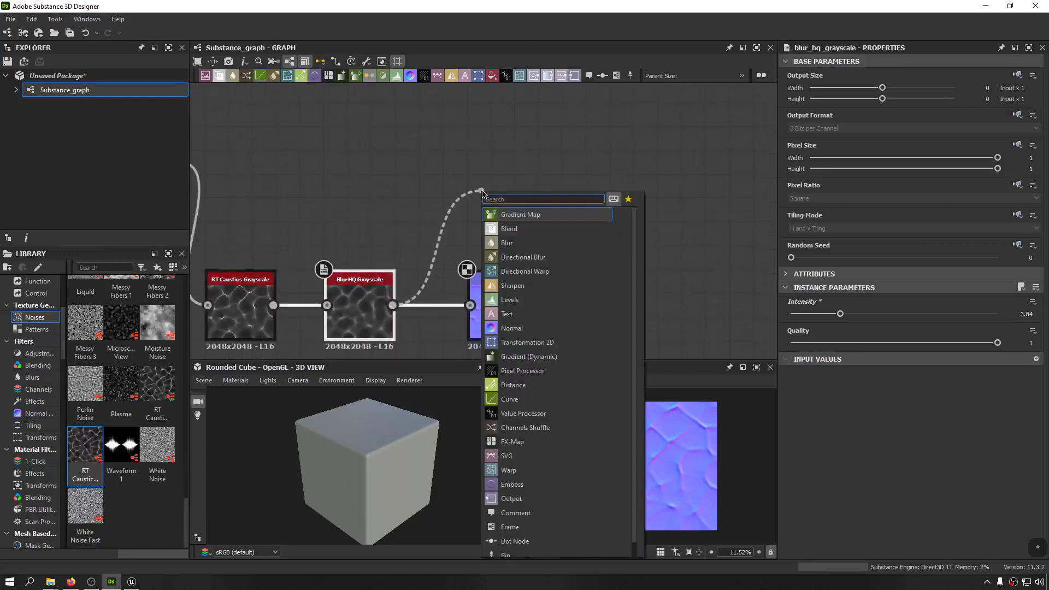
type("lev")
key("Return")
scroll(495, 178, "up", 1)
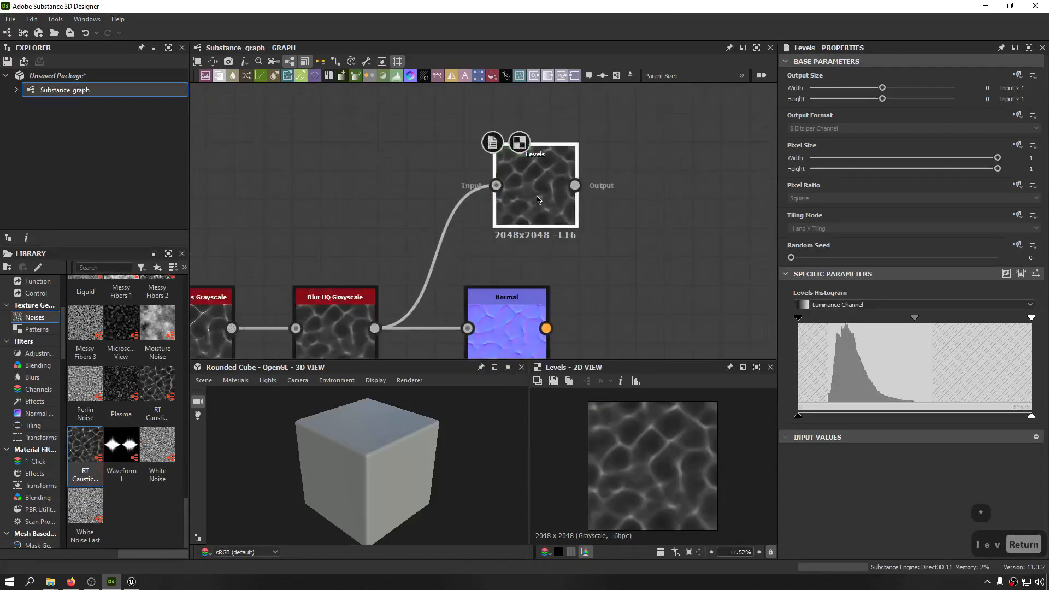
left_click_drag(537, 197, 510, 235)
middle_click_drag(585, 265, 582, 186)
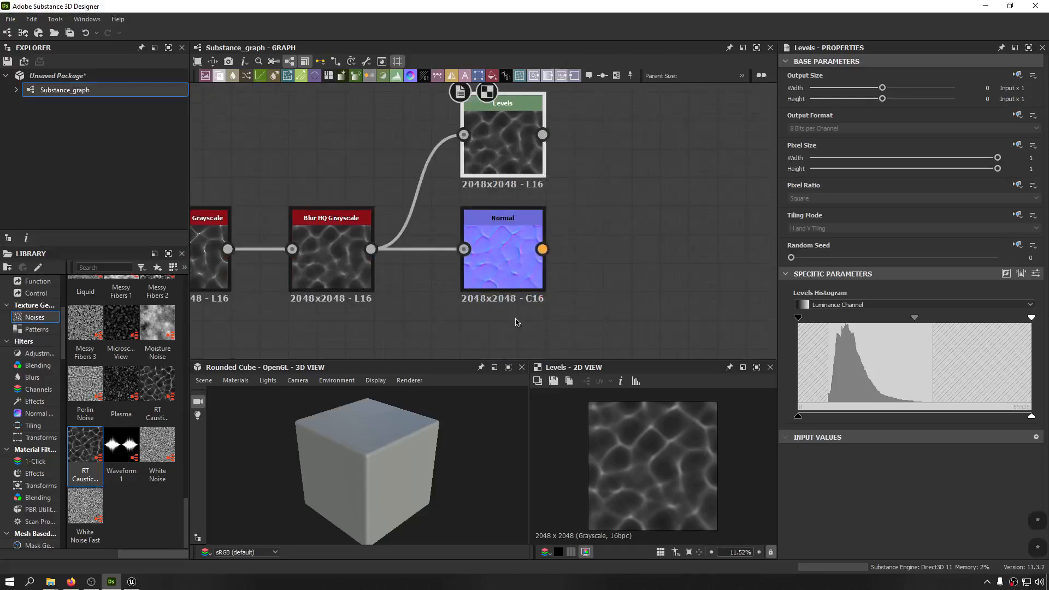
- Preview the Normal node's output and compare its tiled and single-tile display for repetition
left_click(503, 257)
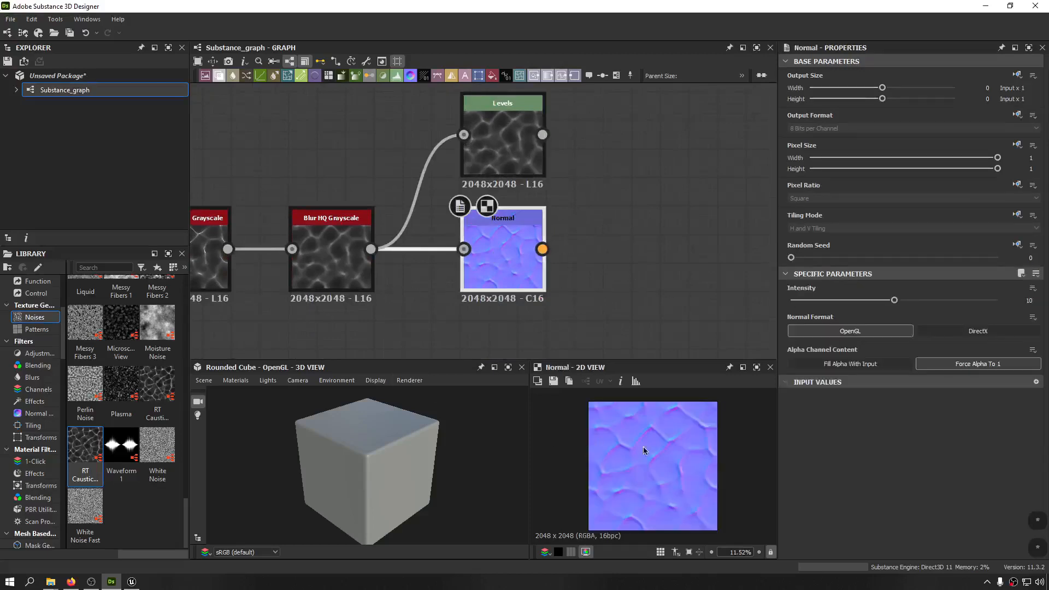
scroll(648, 461, "up", 3)
scroll(649, 461, "down", 4)
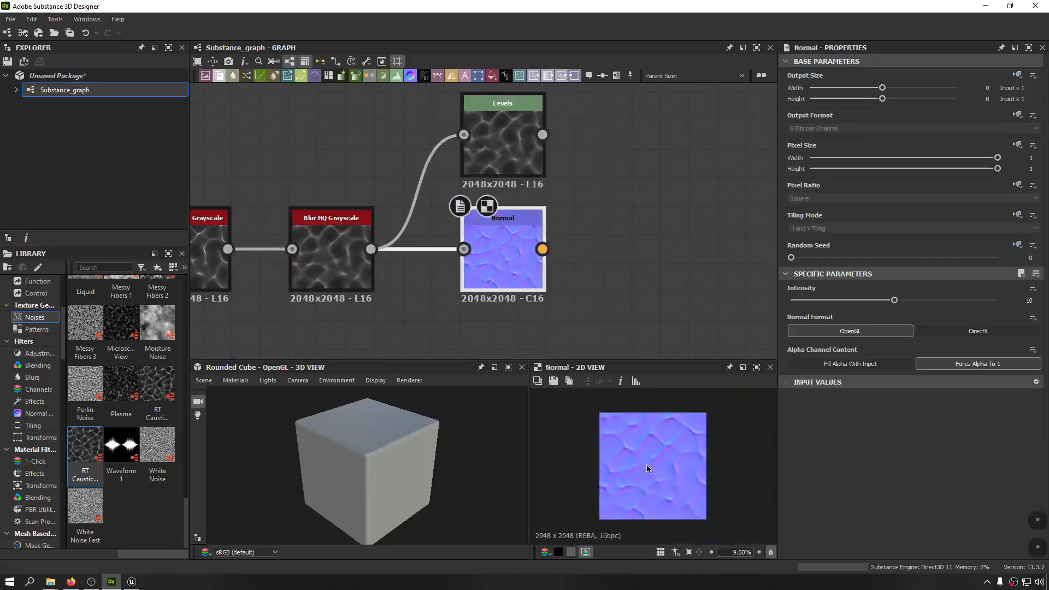
key("t")
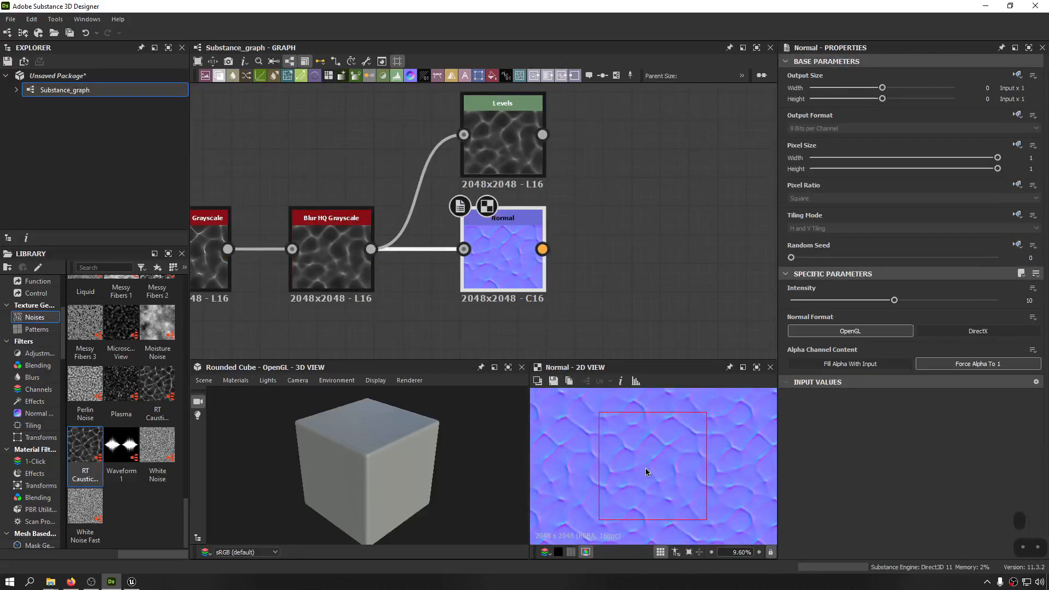
key("t")
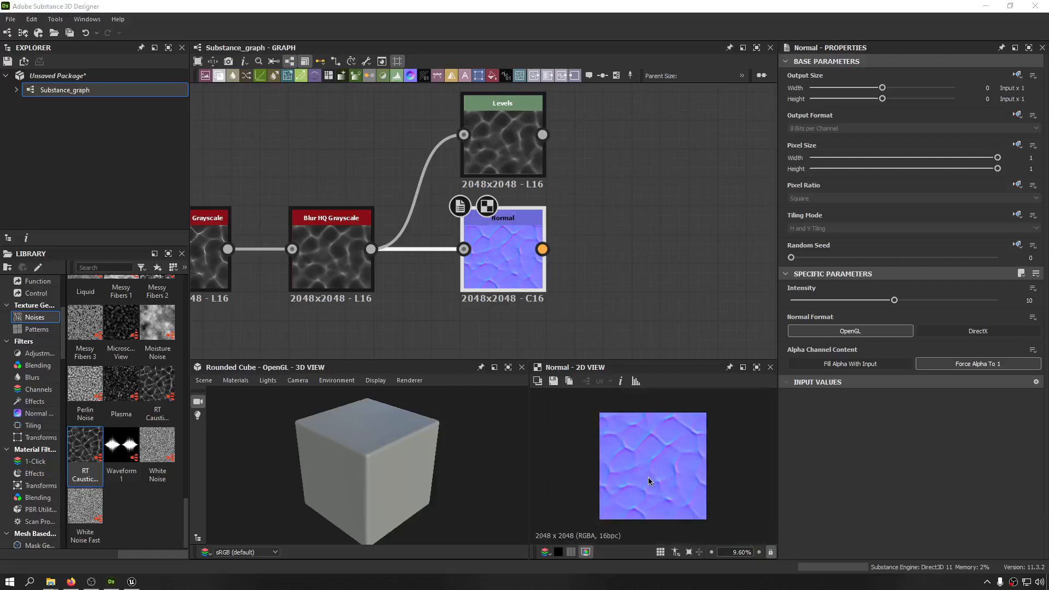
key("t")
key("t")
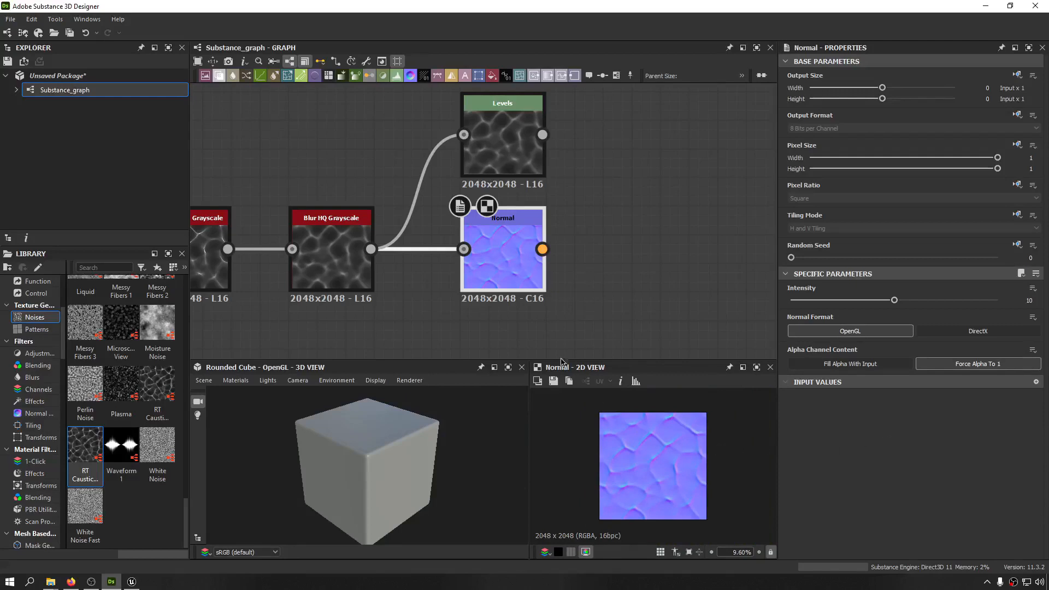
scroll(463, 244, "up", 2)
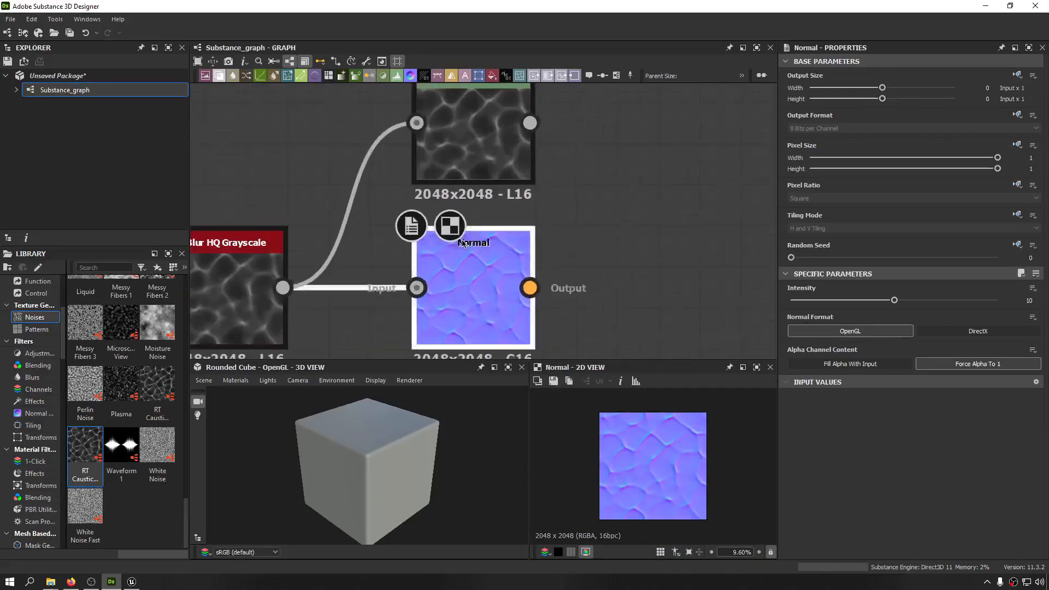
scroll(463, 244, "down", 3)
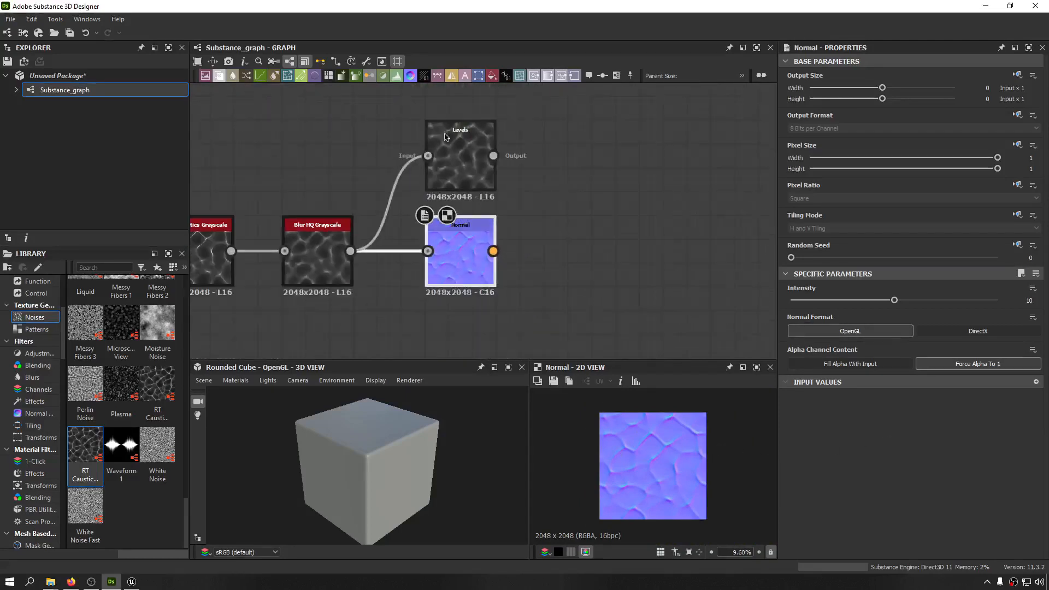
- Export the Levels node's output as the PNG image WaterHeight in the Substance project's Water folder
left_click(462, 148)
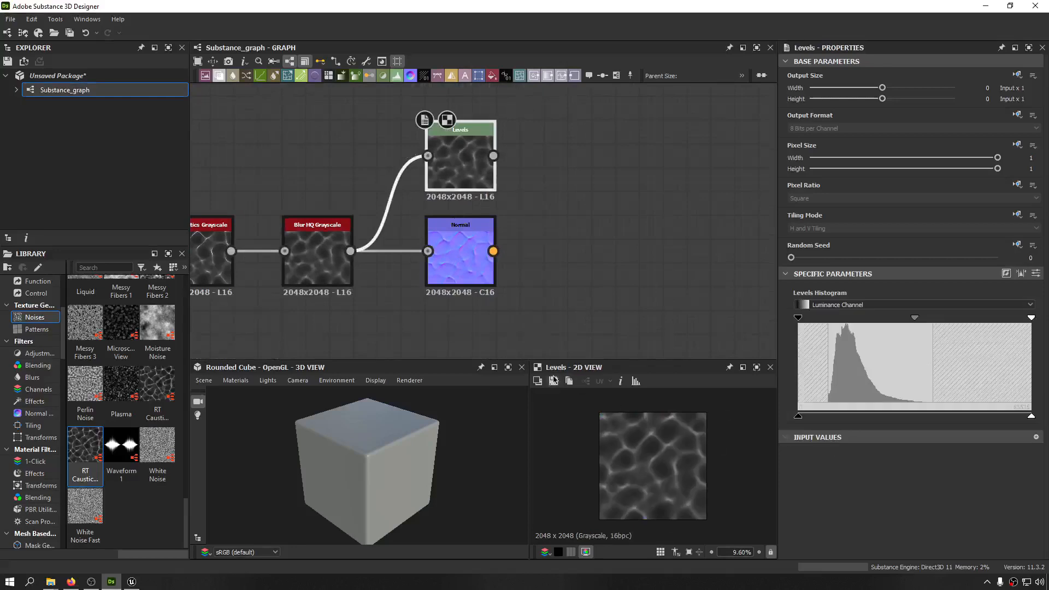
left_click(554, 380)
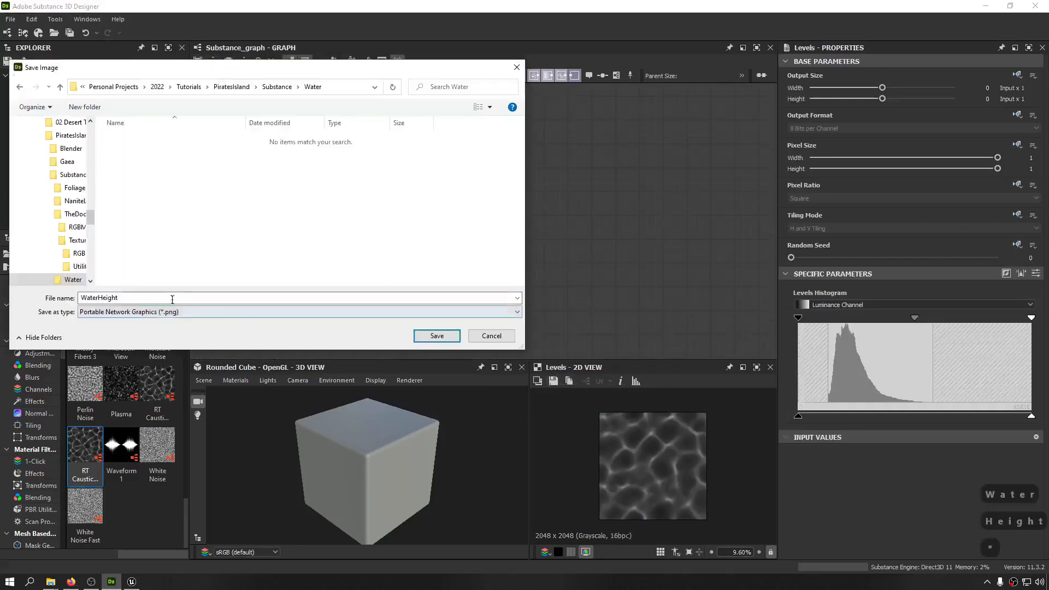
left_click(200, 311)
left_click(200, 311)
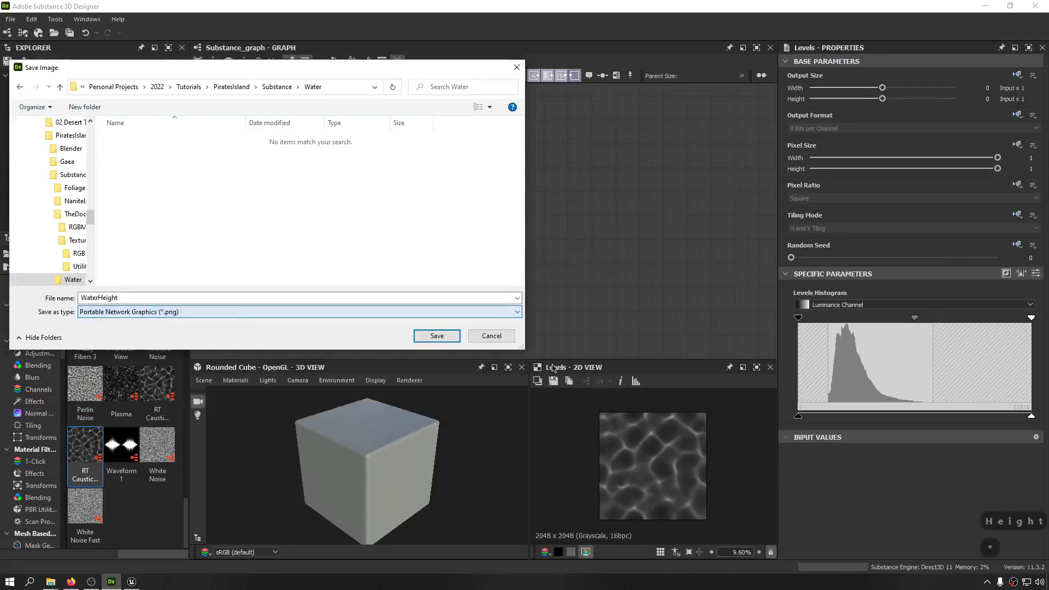
left_click(437, 336)
- Export the Normal node's output as the PNG image WaterNormal in the same Water folder
left_click(452, 257)
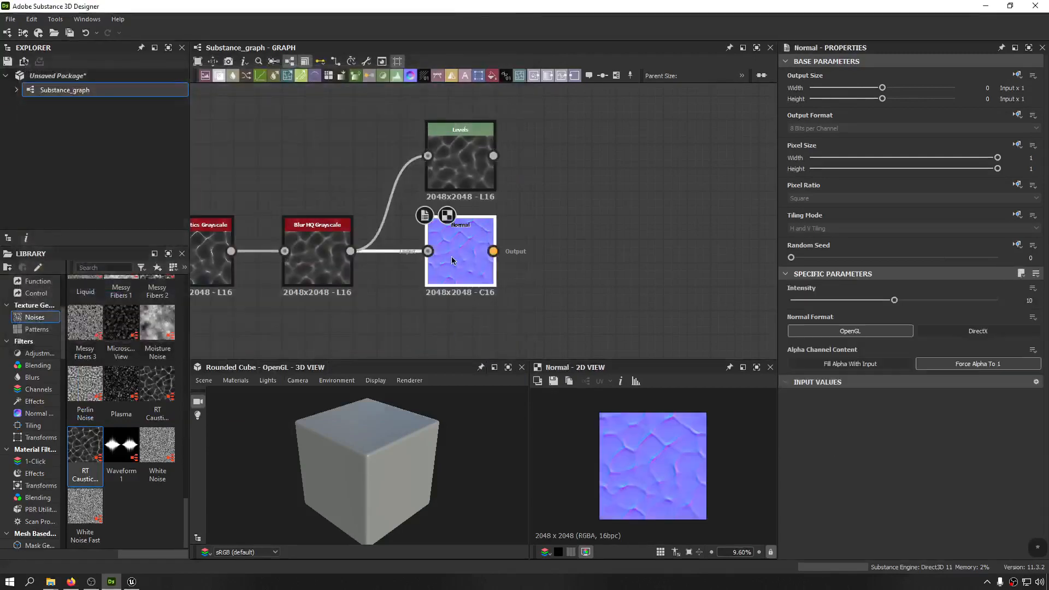
scroll(625, 466, "up", 2)
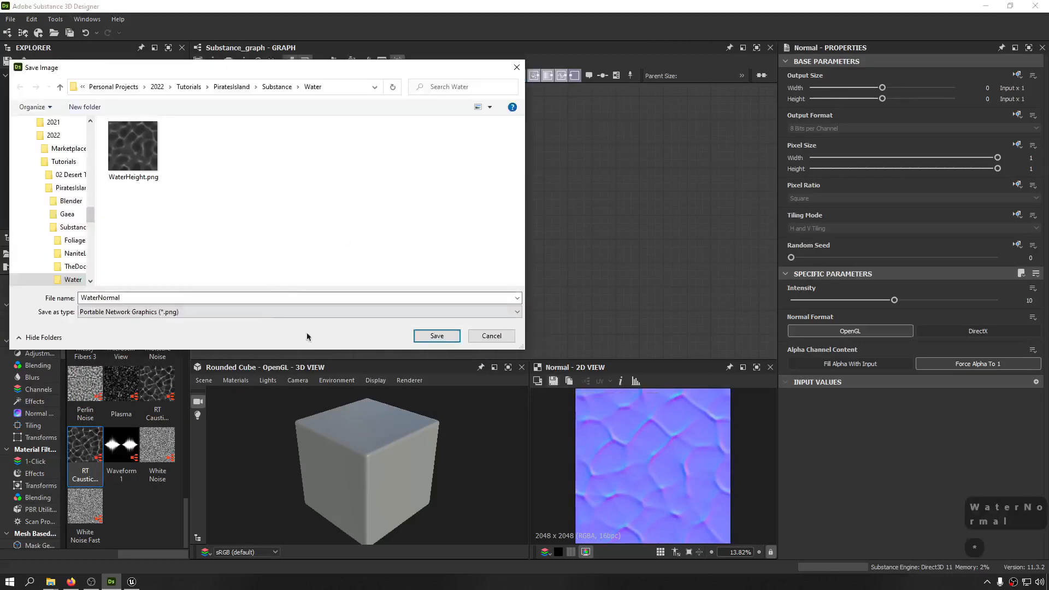
left_click(436, 335)
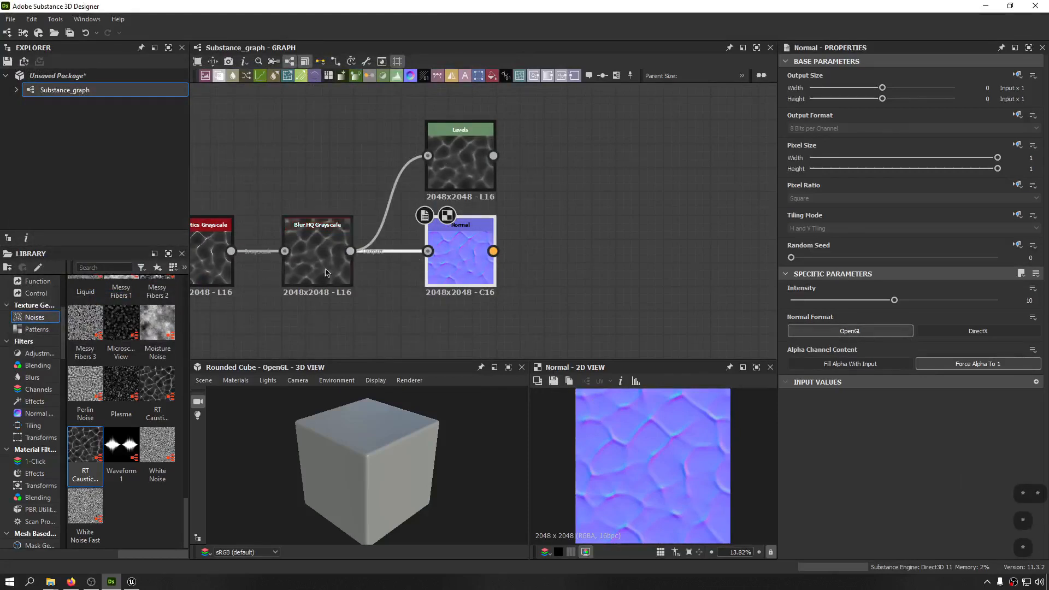
scroll(643, 438, "up", 3)
scroll(611, 488, "down", 6)
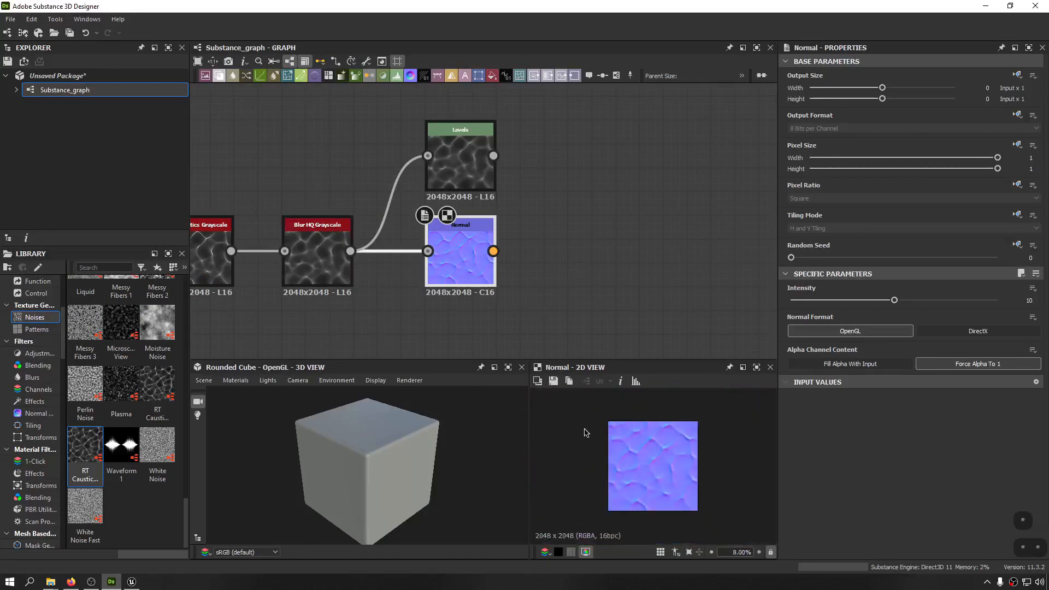
- Switch to Unreal Engine and import T_WaterHeight.png and T_WaterNormal.png from the Substance Water folder into PirateIsland's Textures folder
key("alt+Tab")
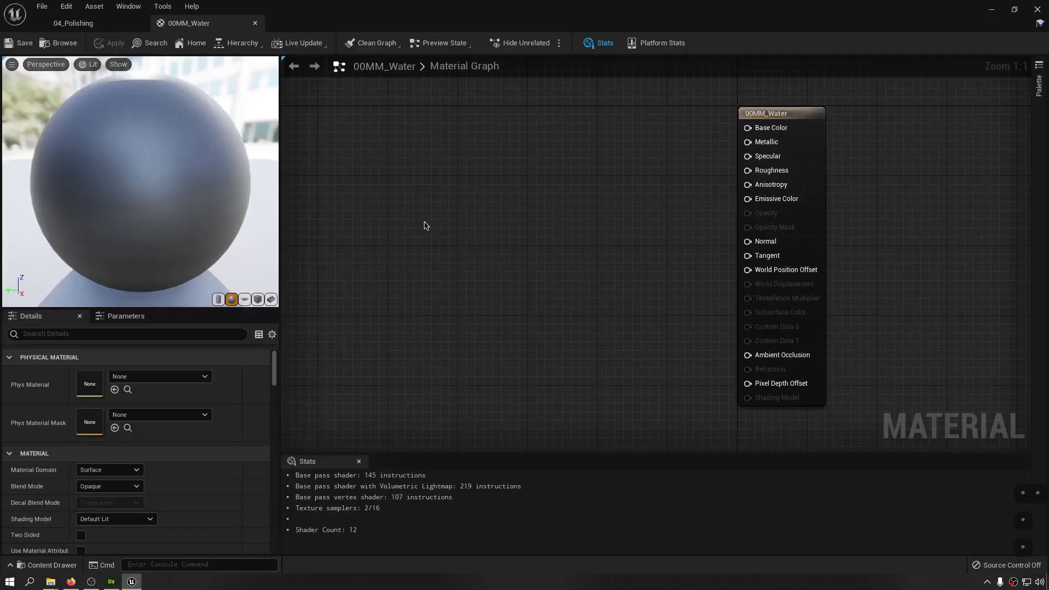
left_click(73, 23)
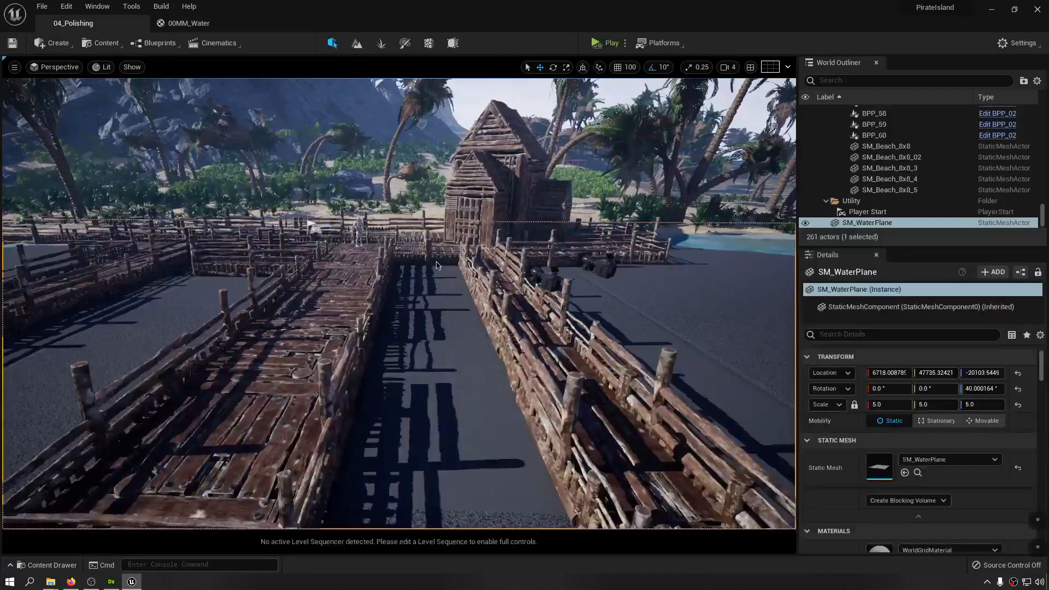
key("ctrl+space")
left_click(52, 456)
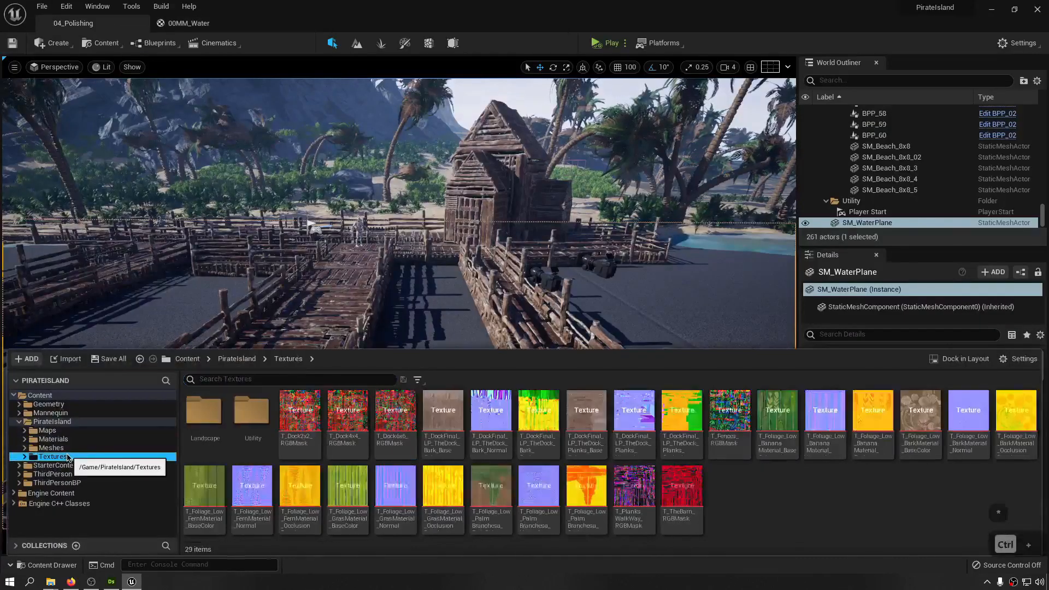
right_click(793, 495)
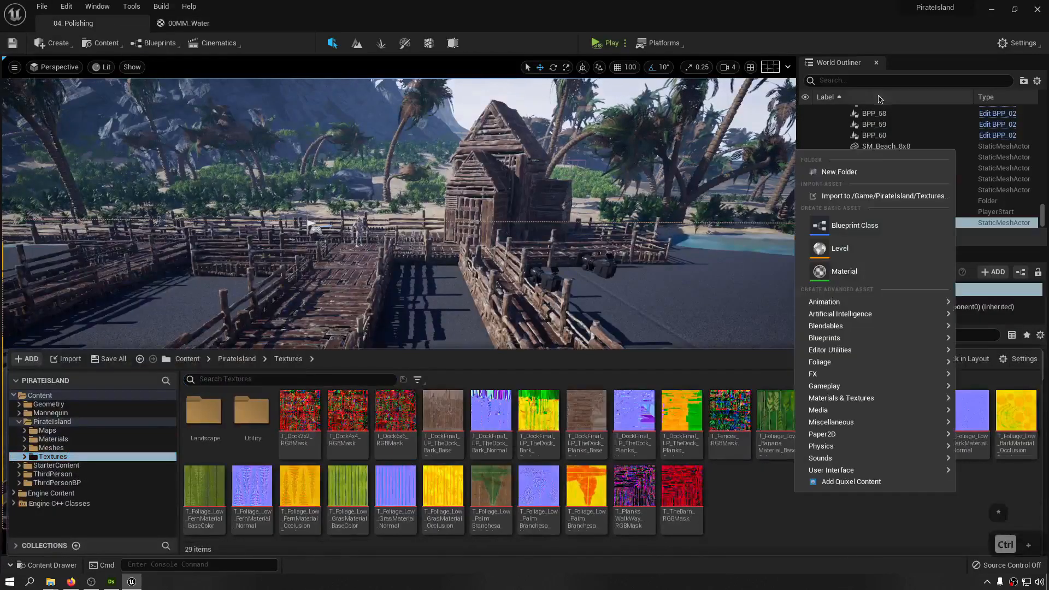
left_click(870, 198)
left_click_drag(267, 167, 192, 106)
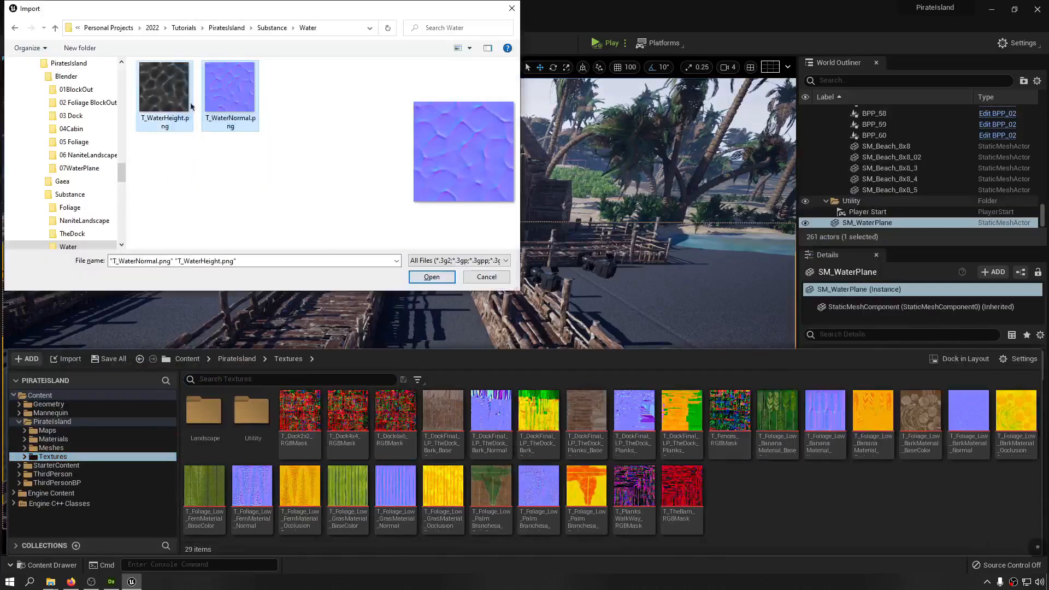
left_click(432, 277)
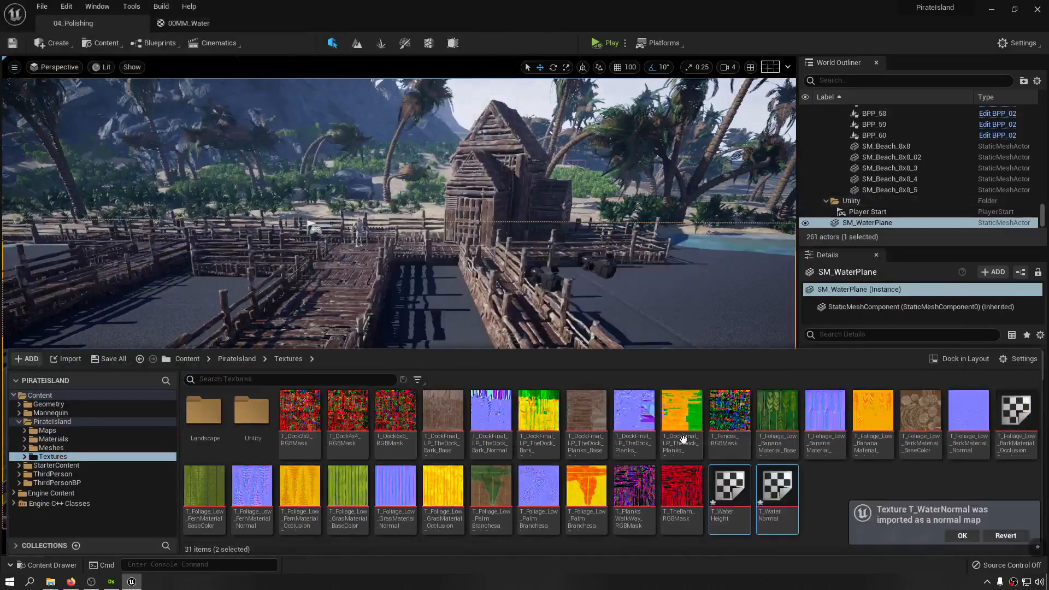
- Open both imported water textures and enable Flip Green Channel on T_WaterNormal
key("Return")
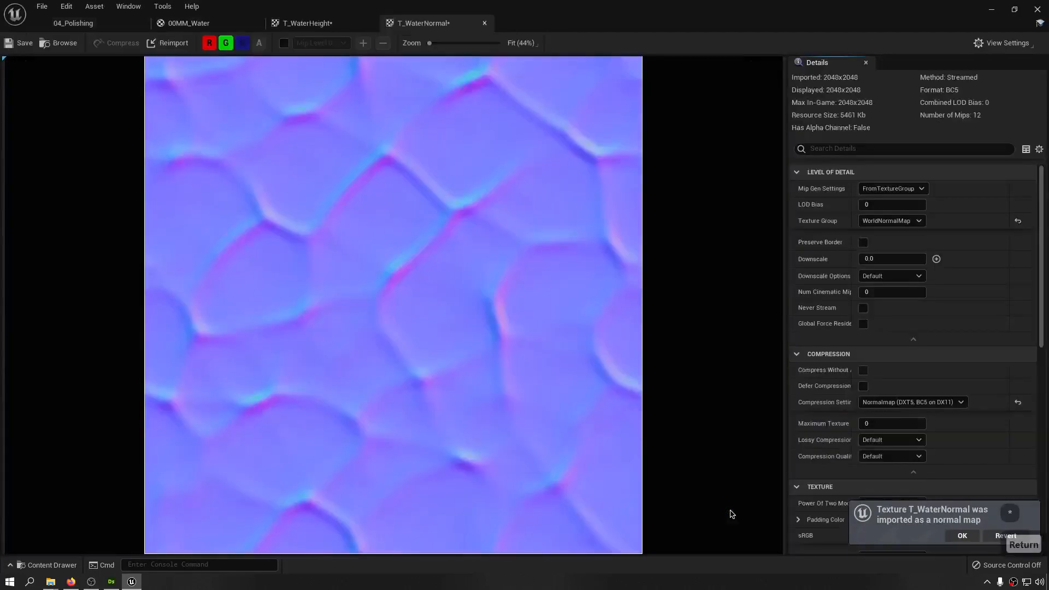
scroll(841, 477, "down", 4)
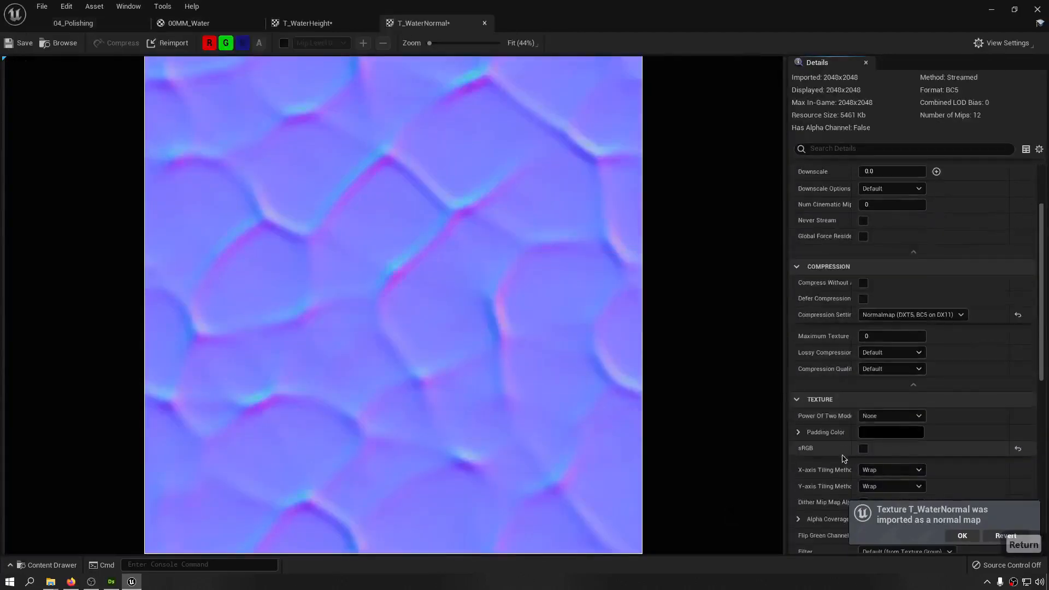
scroll(859, 474, "down", 1)
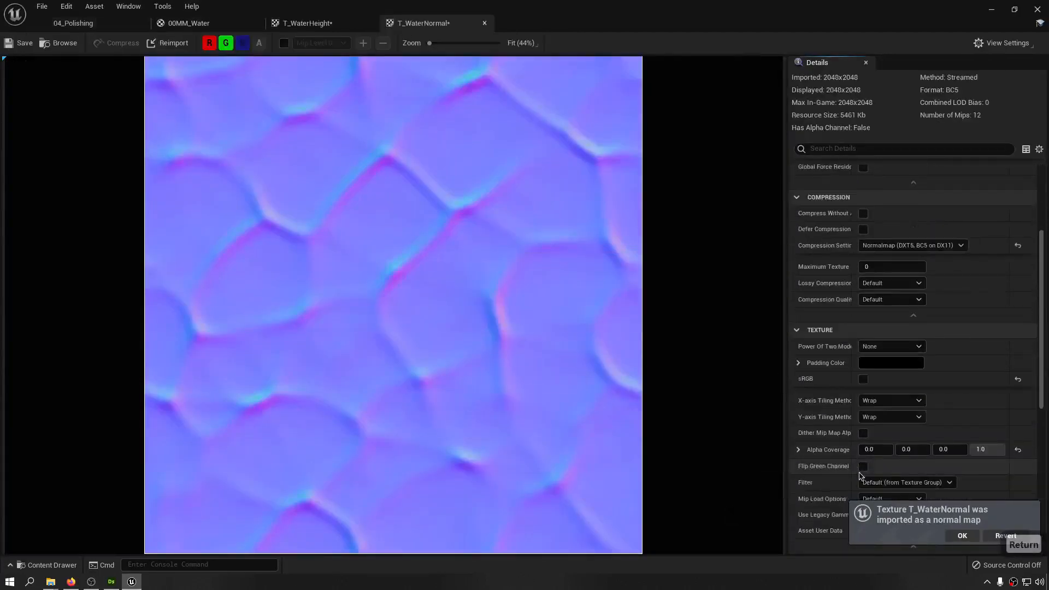
left_click(863, 468)
- Set the compression of T_WaterHeight to Masks (no sRGB) and save all modified assets
left_click(315, 23)
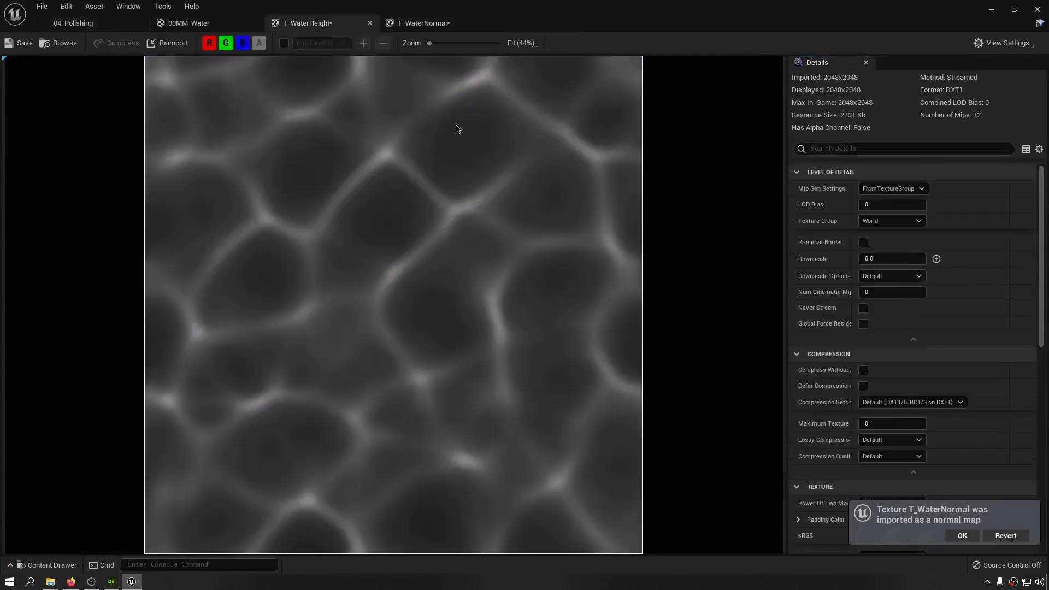
left_click(907, 402)
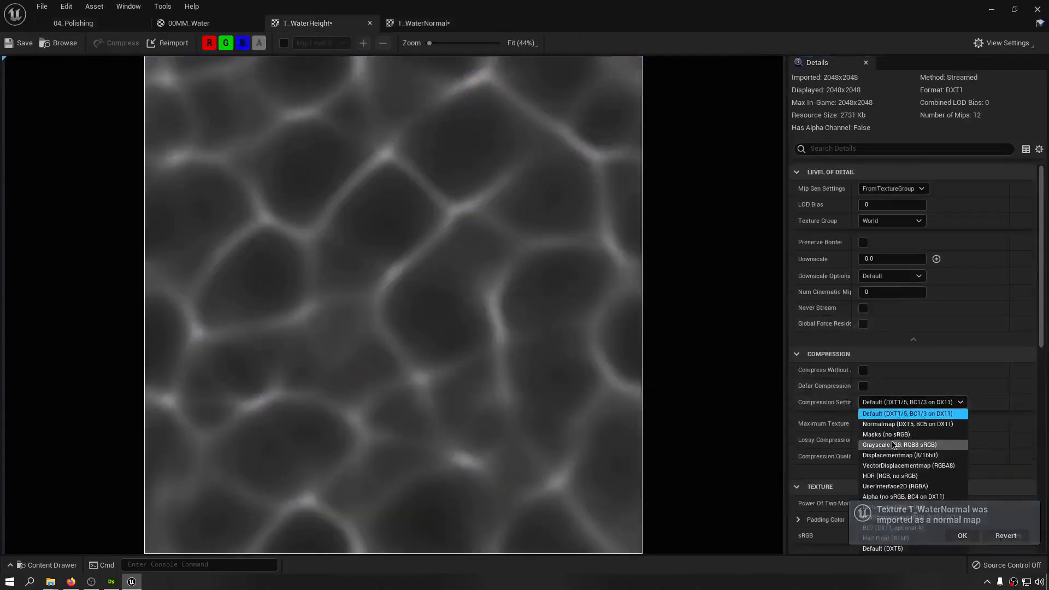
left_click(895, 445)
left_click(901, 403)
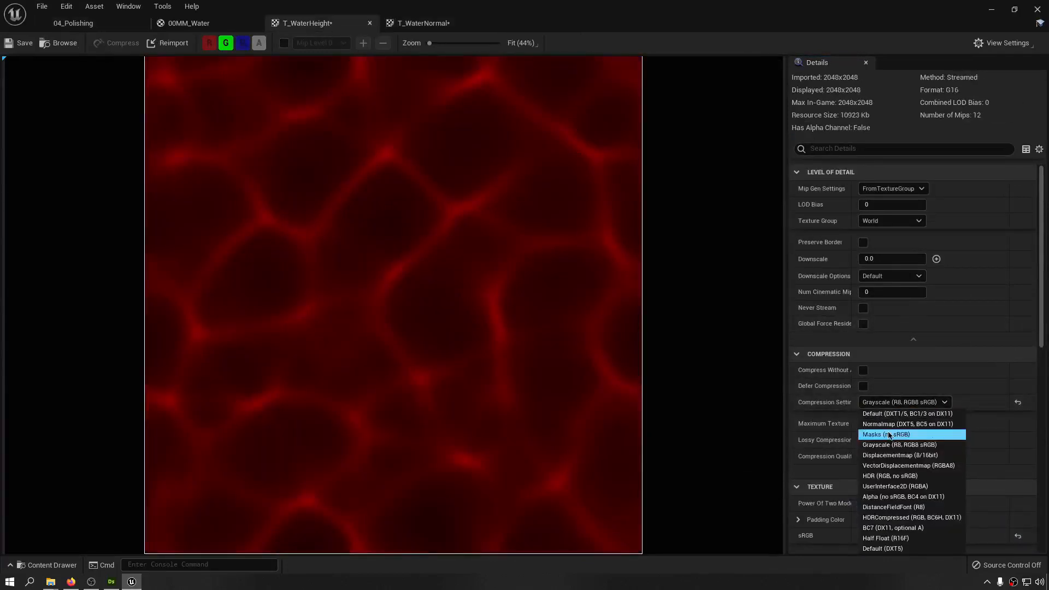
left_click(889, 435)
key("ctrl+shift+s")
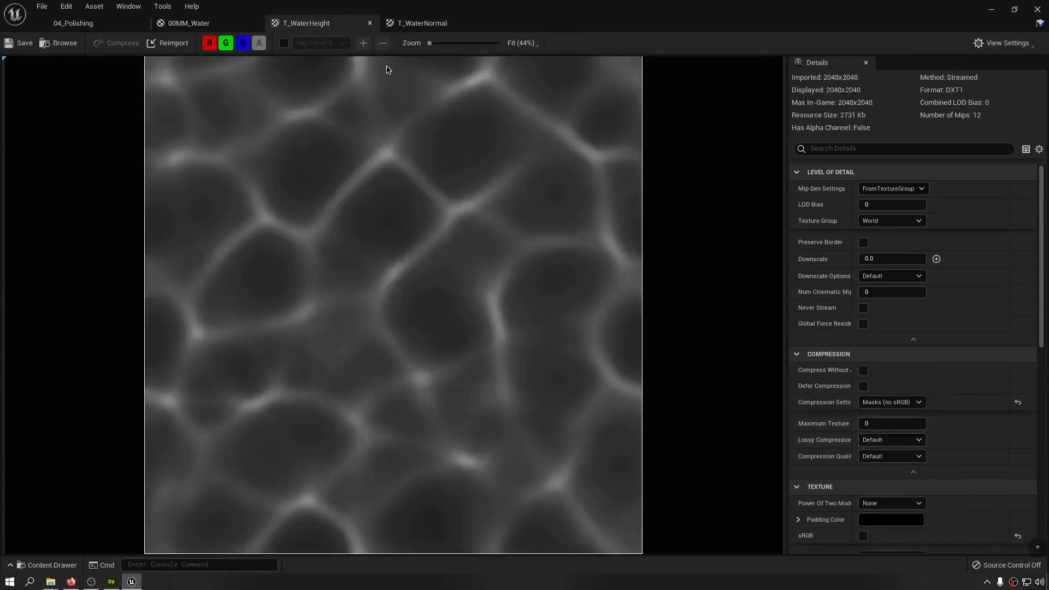
- Close both texture editors and add T_WaterHeight and T_WaterNormal to the 00MM_Water graph as Texture Samples, with the normal sample below the height sample
left_click(370, 23)
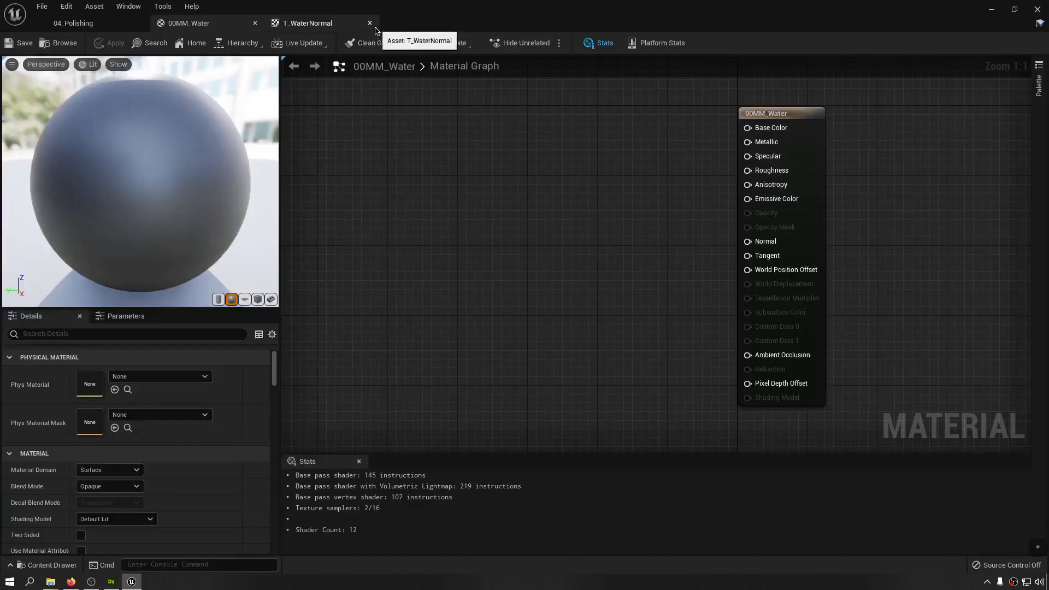
left_click(370, 24)
left_click(103, 24)
key("ctrl+space")
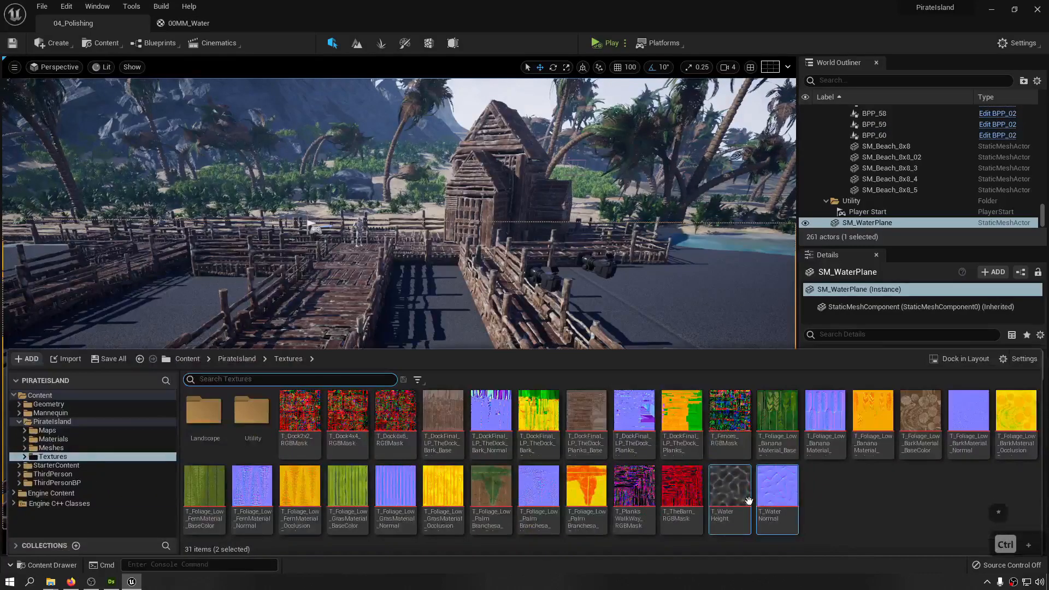
left_click_drag(746, 498, 336, 197)
right_click_drag(544, 326, 556, 218)
left_click_drag(436, 195, 393, 310)
left_click(477, 267)
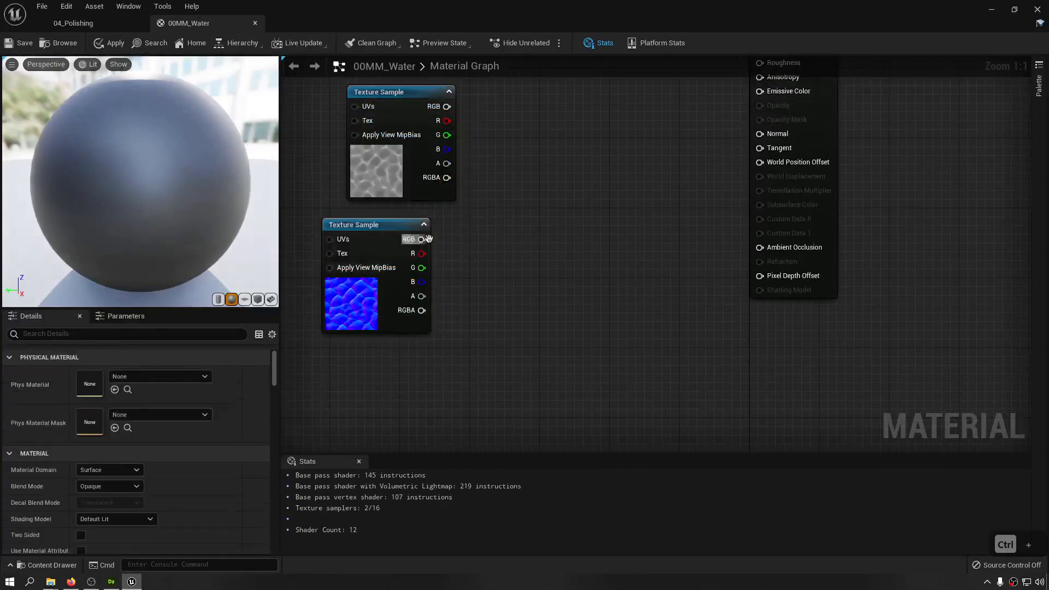
- Connect the T_WaterNormal sample's RGB output to the material's Normal input and move the height sample up and away from it
left_click_drag(422, 239, 795, 146)
left_click_drag(785, 137, 784, 136)
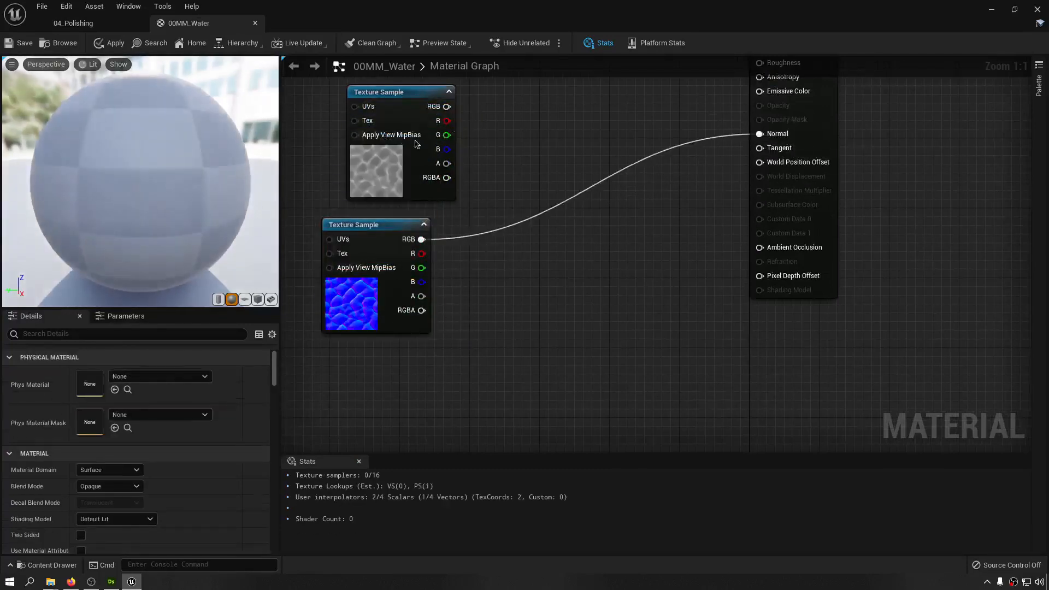
right_click_drag(407, 165, 520, 271)
left_click_drag(519, 274, 424, 142)
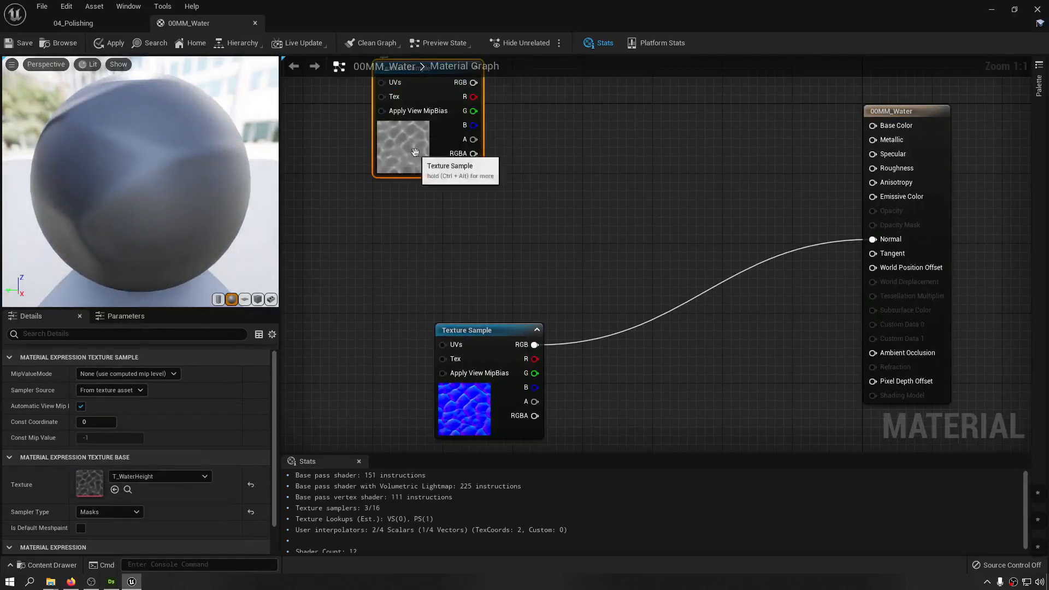
- Preview the material on a plane mesh and rotate it to examine the surface ripples
left_click_drag(148, 175, 246, 176)
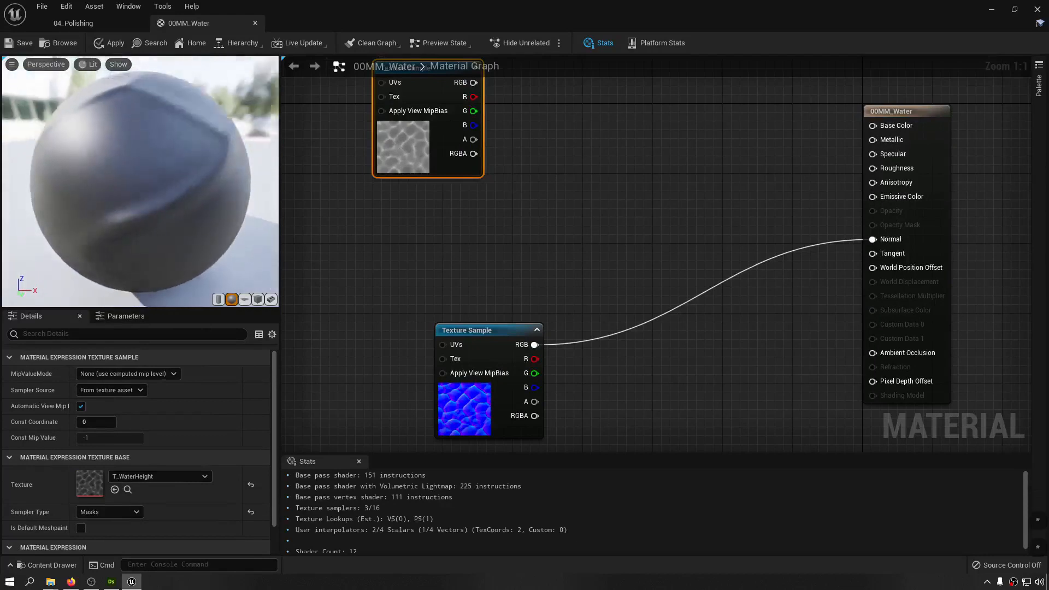
left_click(244, 299)
left_click_drag(148, 186, 246, 174)
left_click_drag(102, 191, 103, 202)
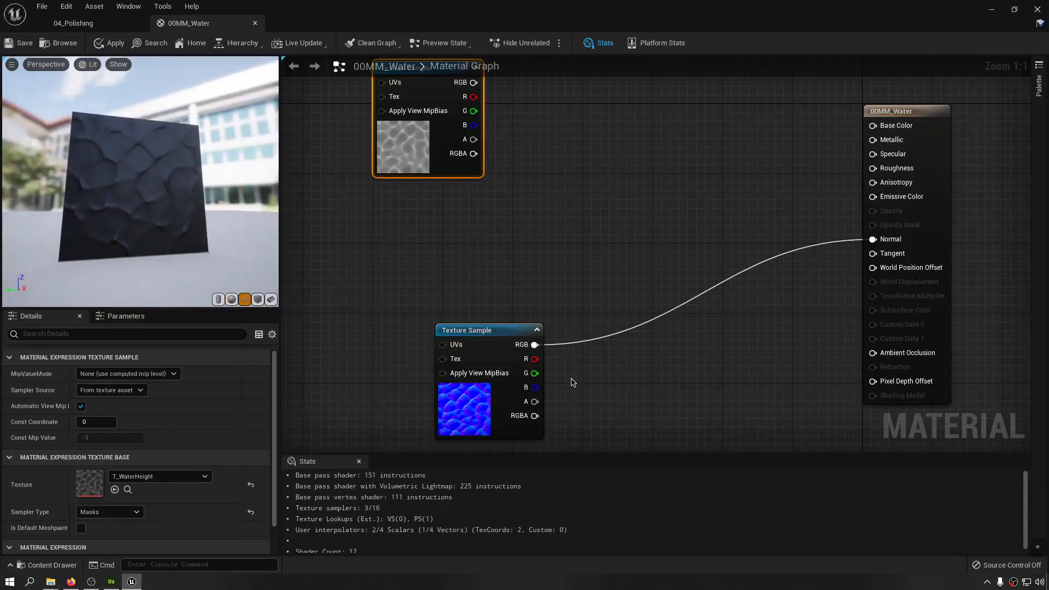
- Replace the texture of the normal Texture Sample with Normal_U
right_click_drag(547, 376, 605, 302)
left_click(533, 328)
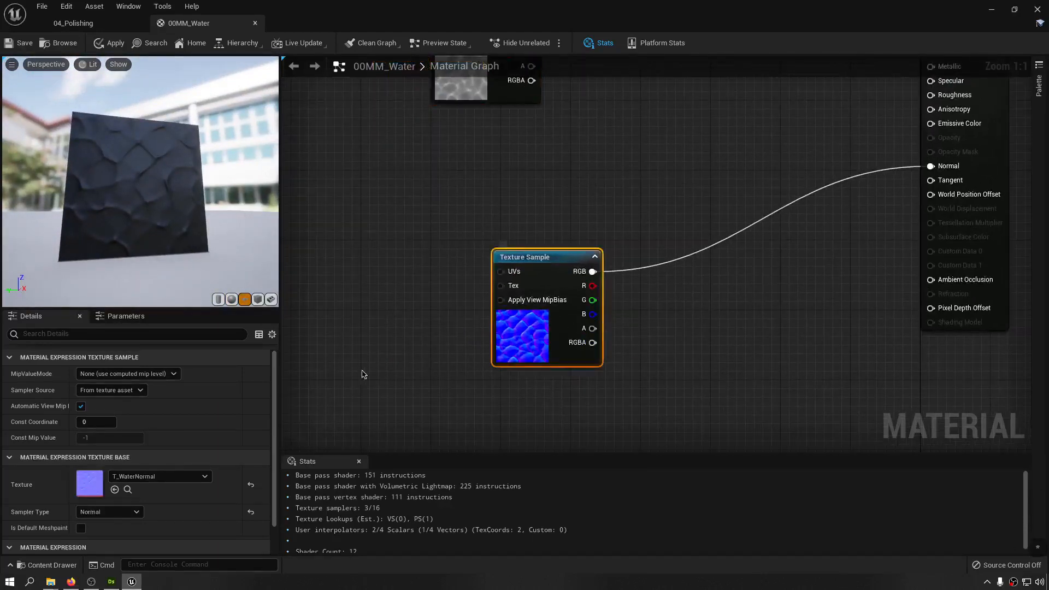
left_click(129, 478)
type("util")
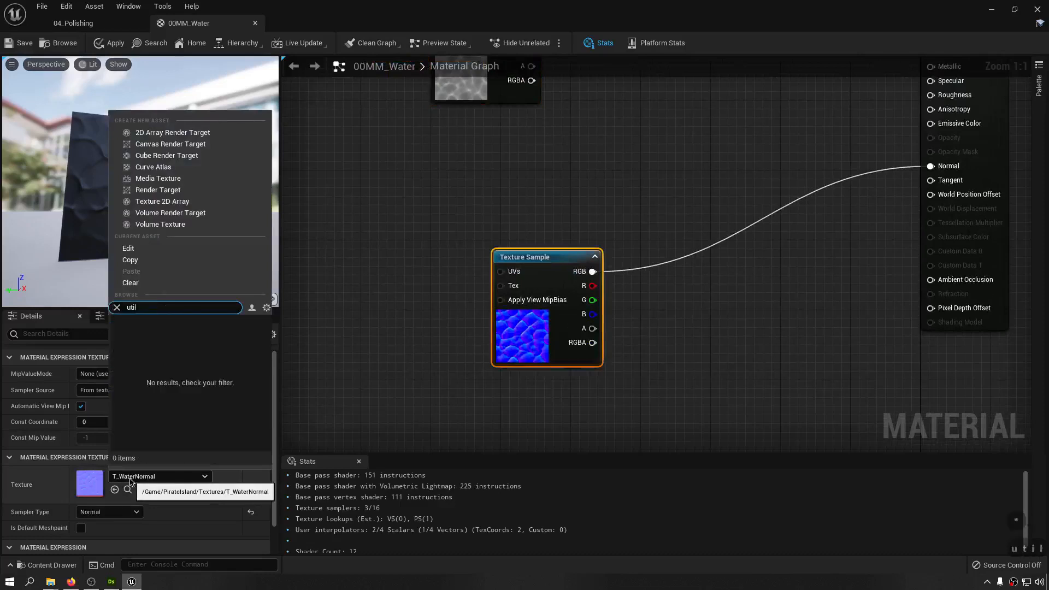
key("BackSpace")
key("BackSpace")
key("BackSpace")
key("BackSpace")
key("BackSpace")
key("BackSpace")
key("BackSpace")
key("BackSpace")
key("BackSpace")
type("n")
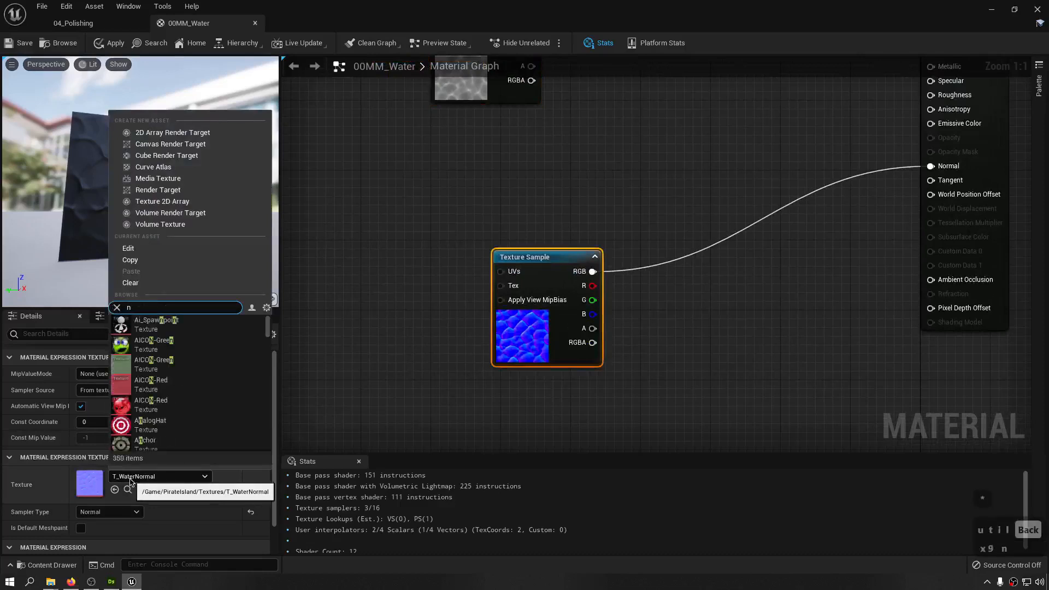
type("ormal")
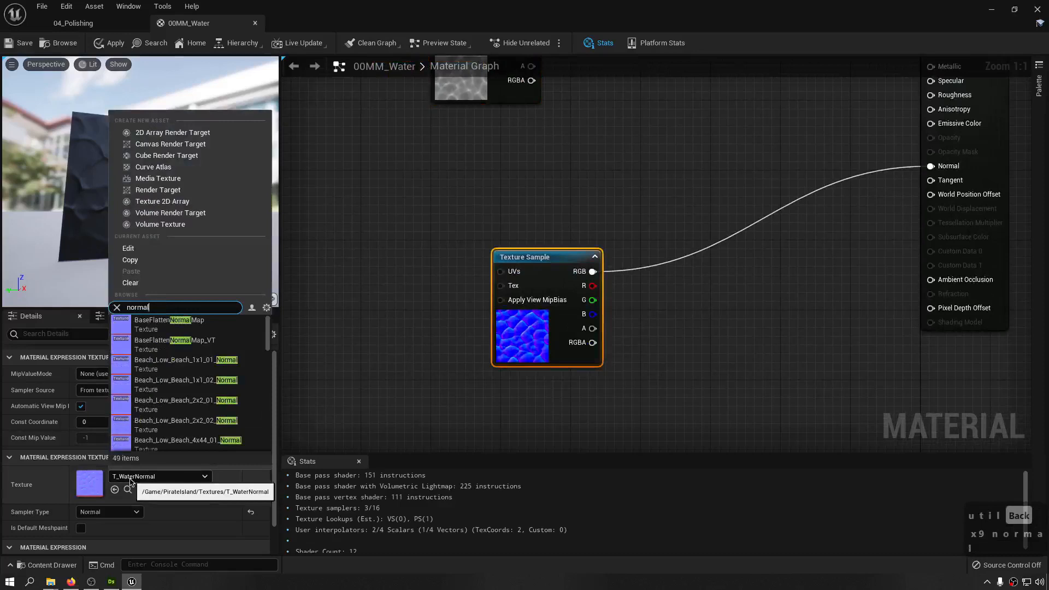
type("_")
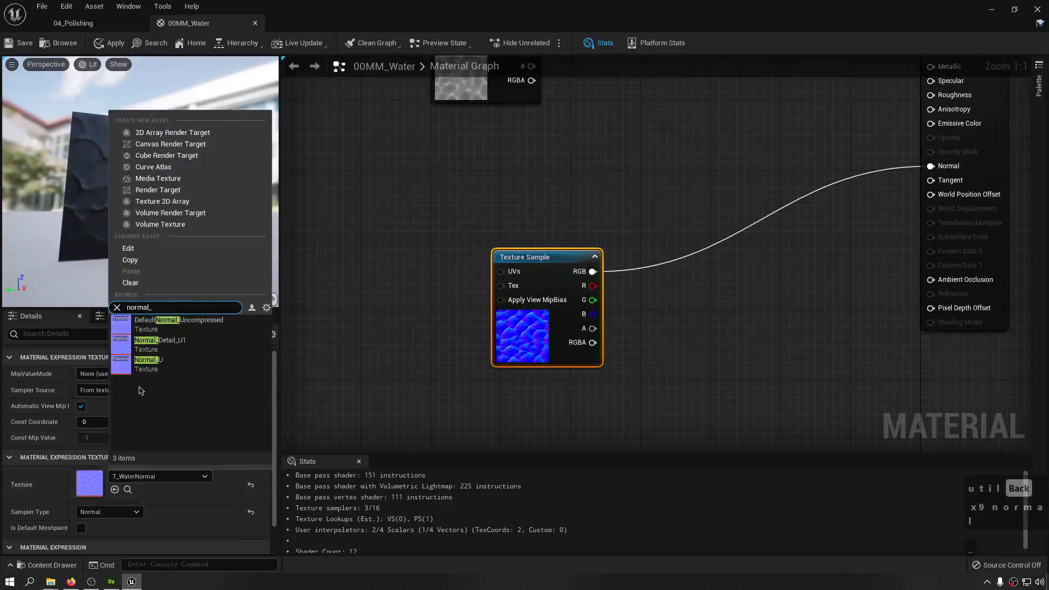
left_click(146, 362)
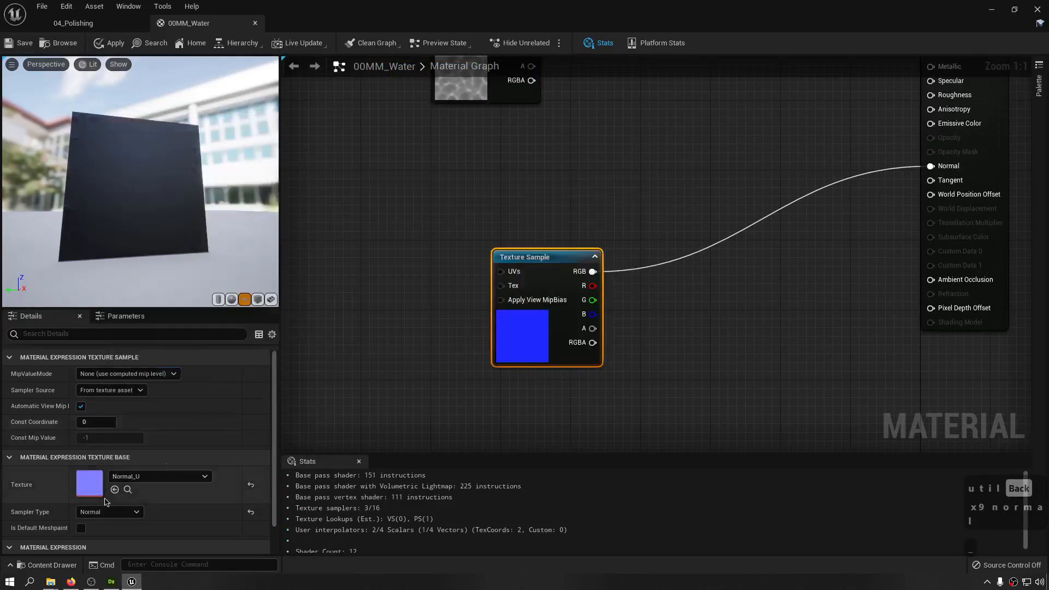
- Inspect the Normal_U texture in its own editor, close it, and shift its Texture Sample node farther away from the material output node
double_click(89, 483)
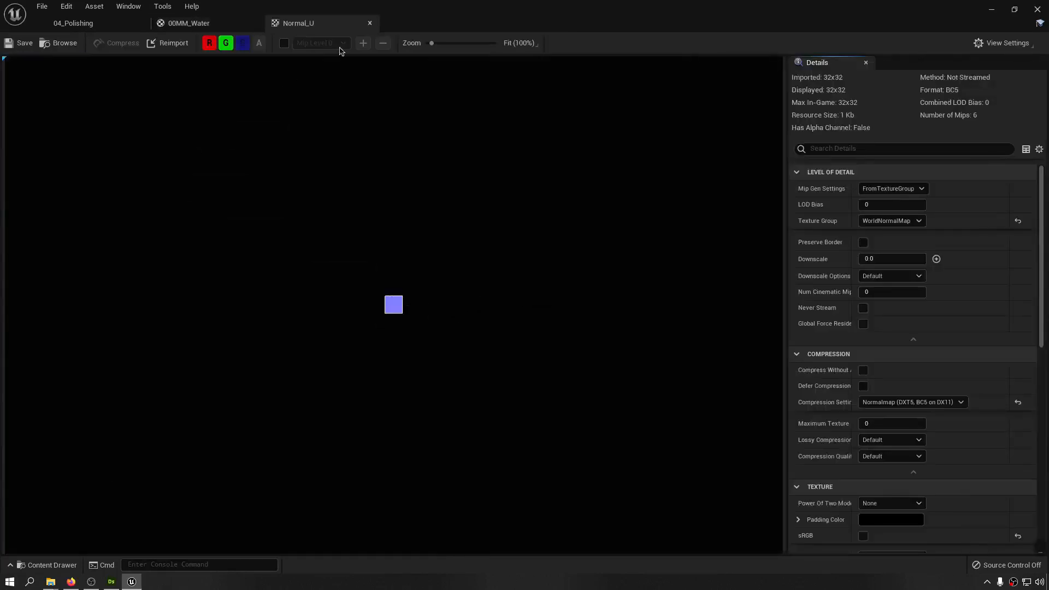
left_click(370, 23)
left_click_drag(527, 328, 436, 310)
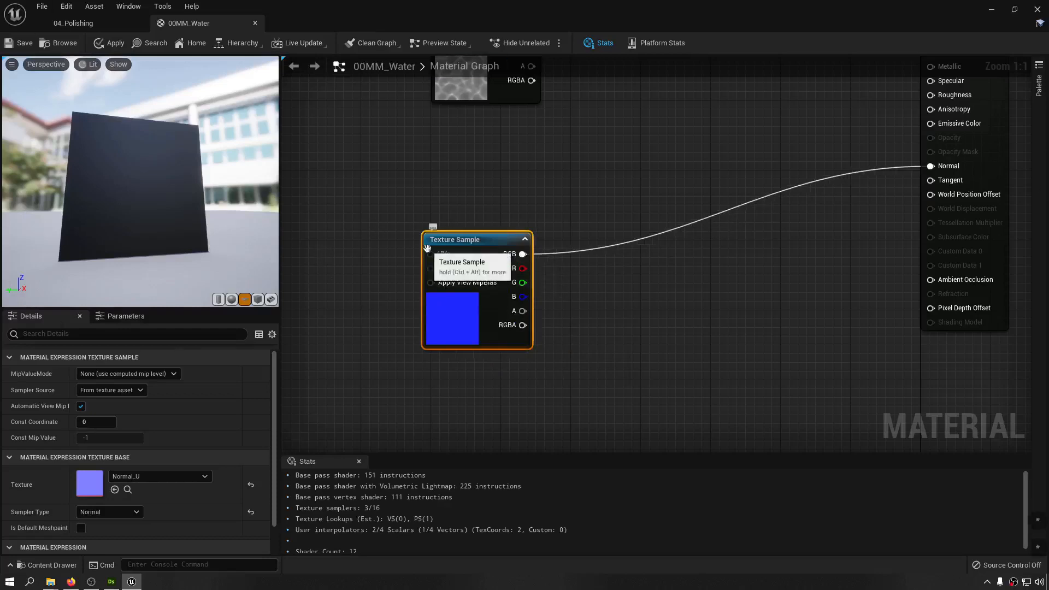
- Replace the texture of the height Texture Sample with ARMH
right_click_drag(550, 235, 572, 357)
left_click(480, 193)
left_click(138, 480)
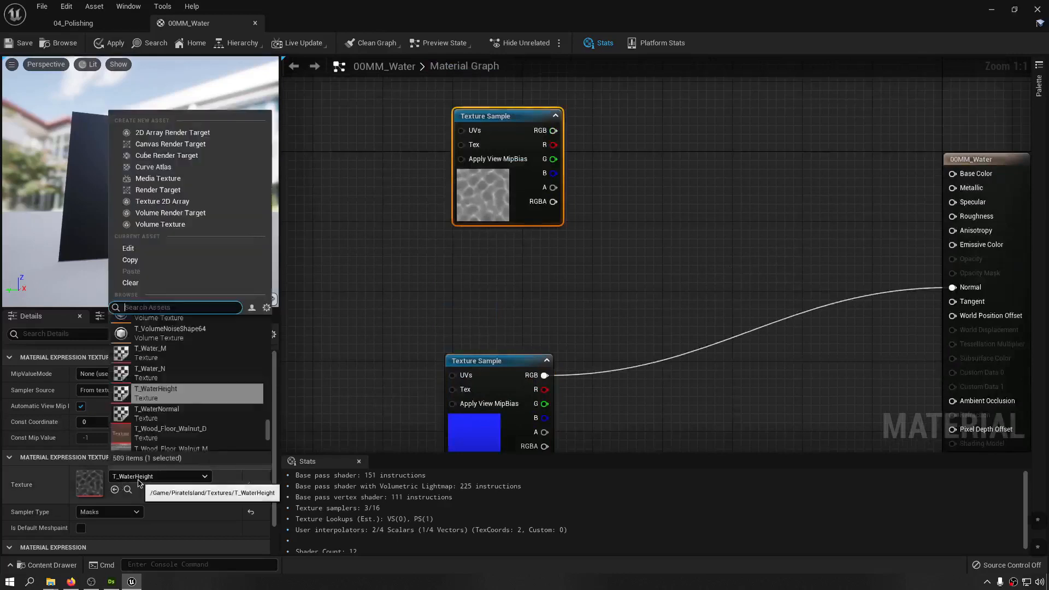
type("armh")
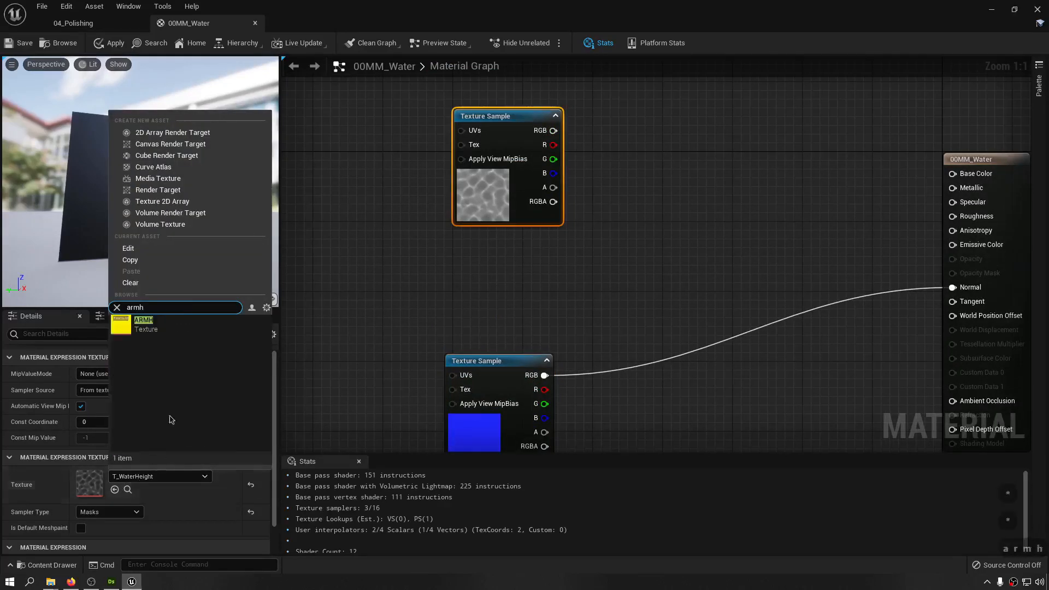
left_click(143, 323)
- Convert the Normal_U Texture Sample to a parameter named Normal_1
right_click_drag(576, 363, 643, 257)
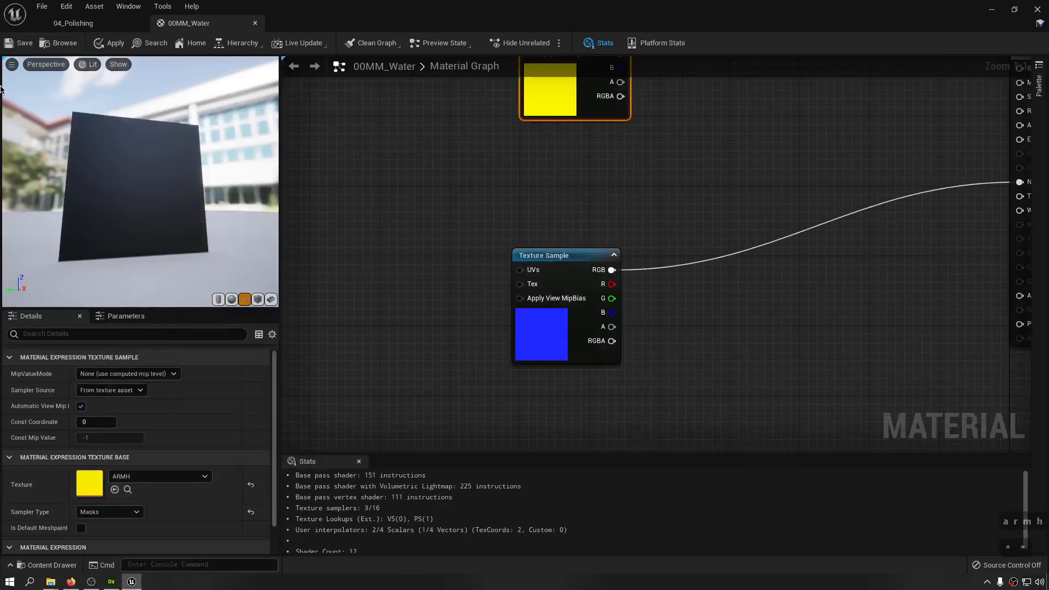
right_click(539, 338)
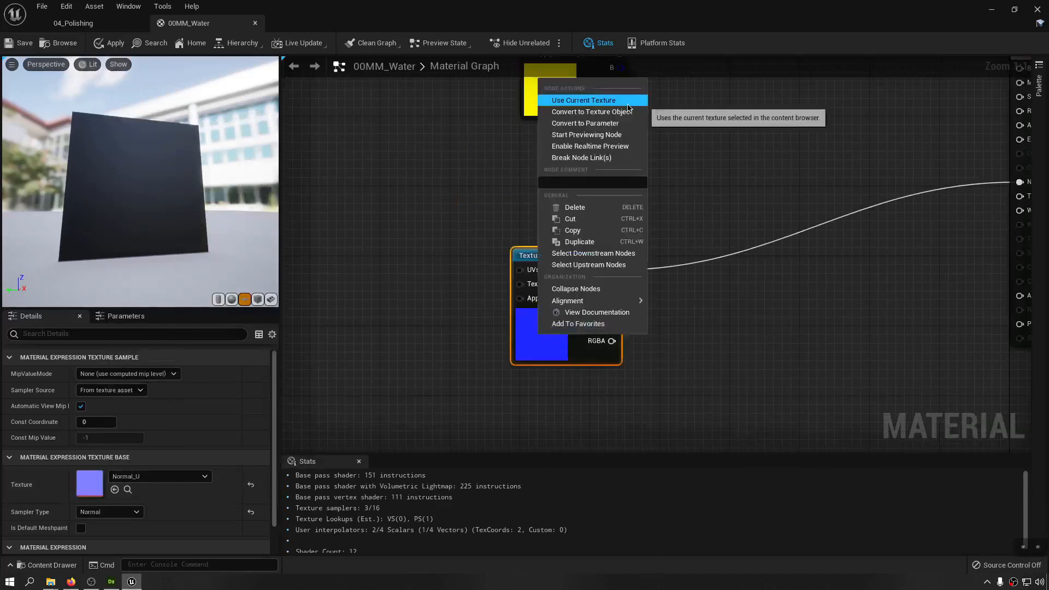
left_click(611, 124)
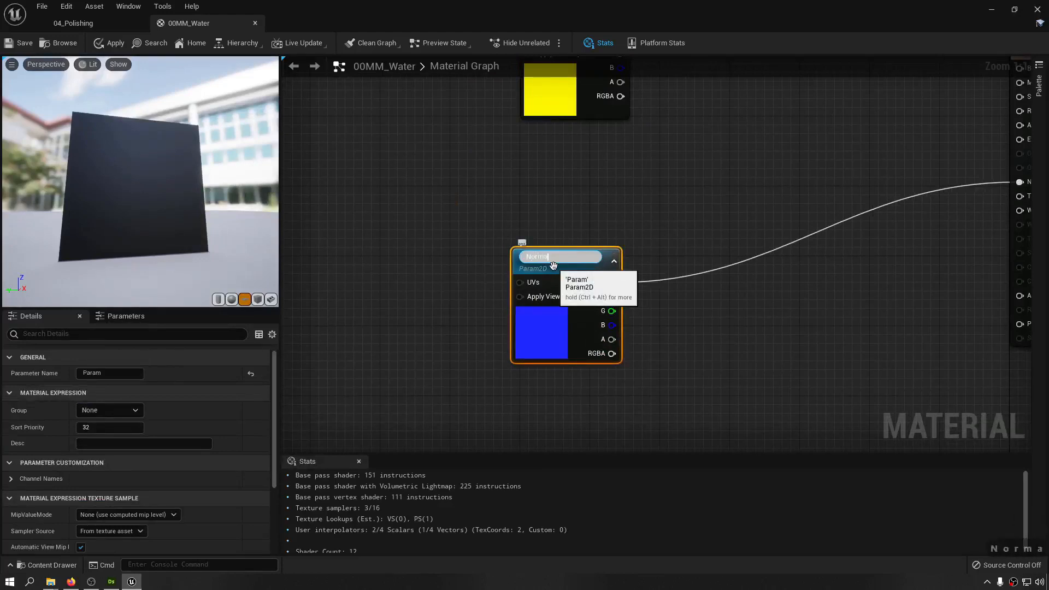
type("Normal_1")
key("Return")
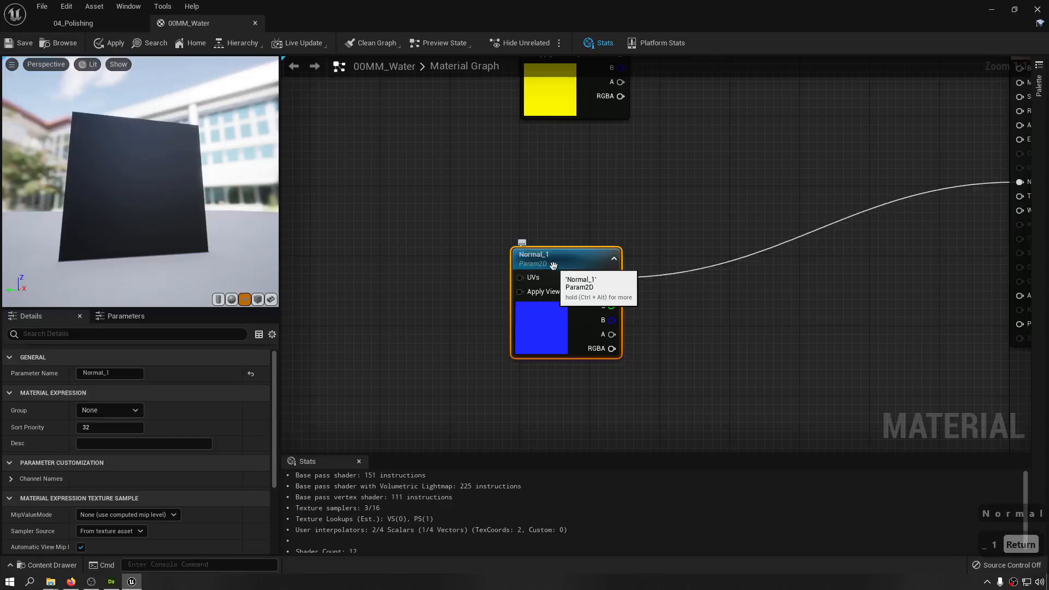
right_click_drag(649, 352, 644, 262)
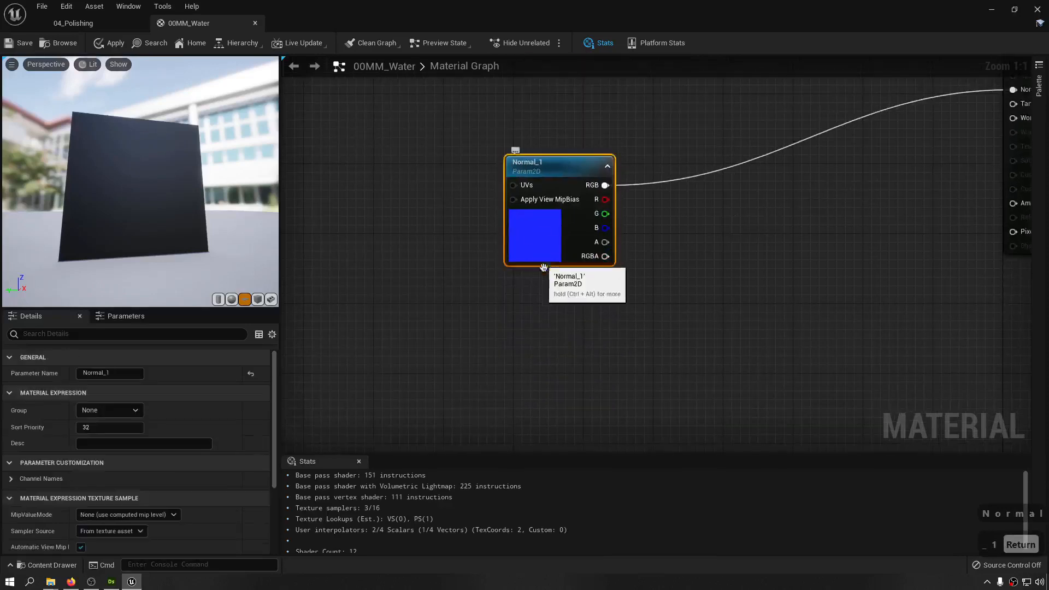
- Duplicate the Normal_1 parameter node, place the copy directly beneath the original and rename it Normal_2
key("ctrl+c")
key("ctrl+v")
left_click_drag(594, 349, 551, 340)
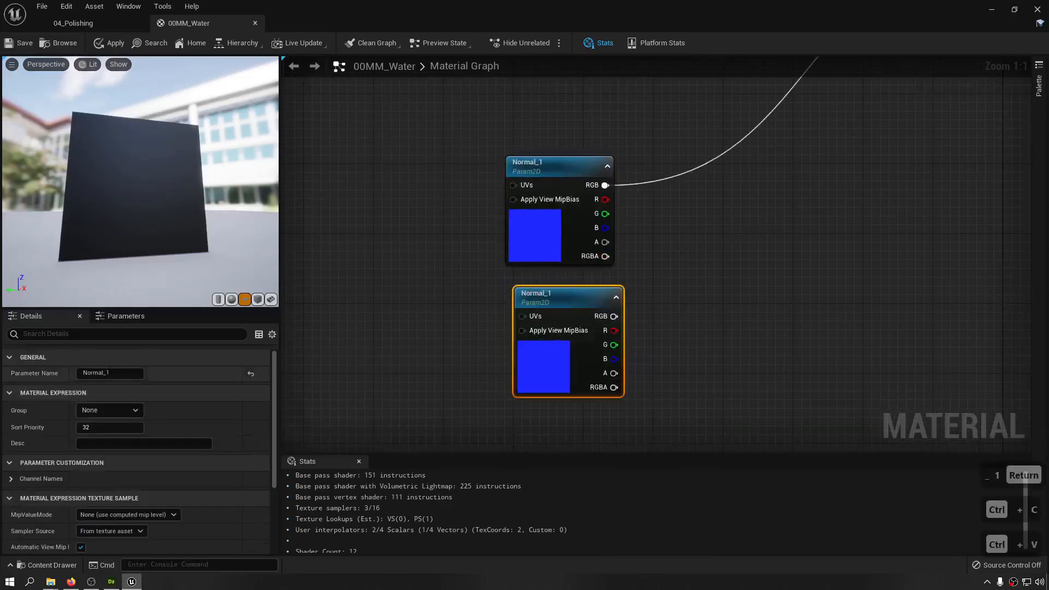
left_click(125, 374)
key("BackSpace")
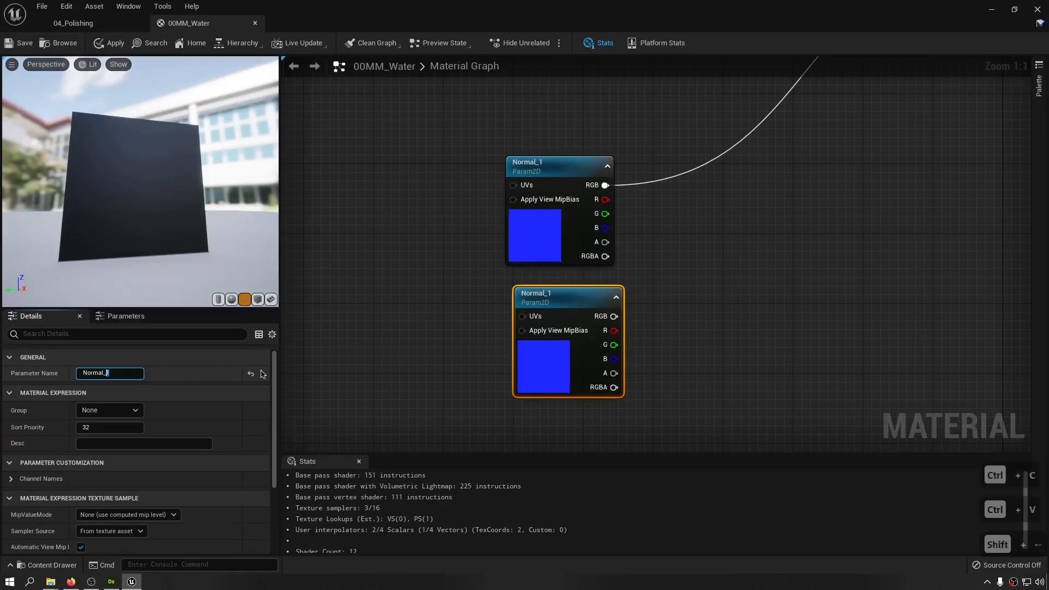
type("2")
key("Return")
right_click_drag(684, 236, 644, 226)
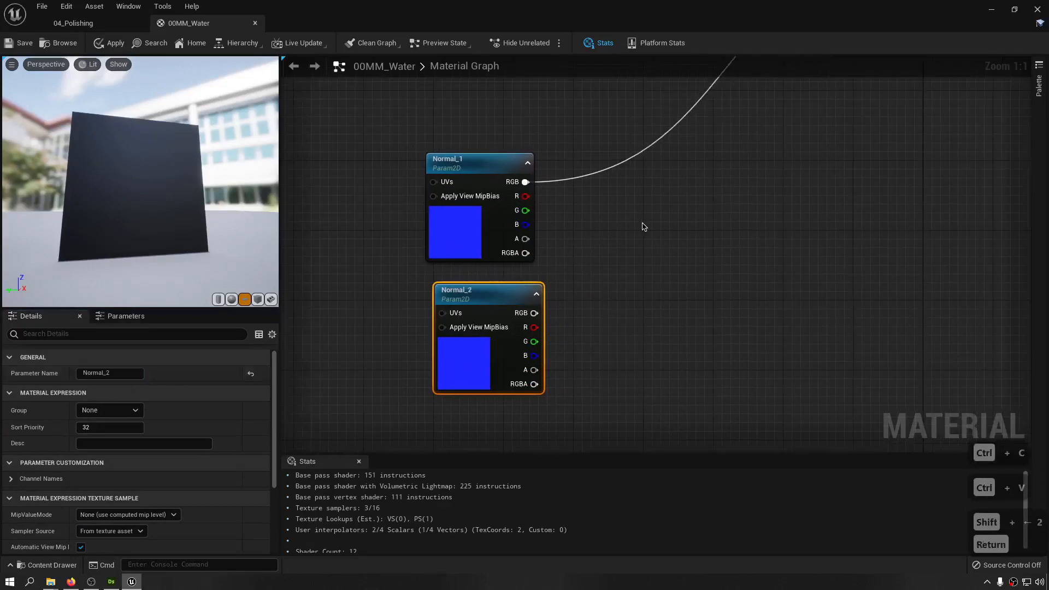
right_click_drag(548, 216, 545, 244)
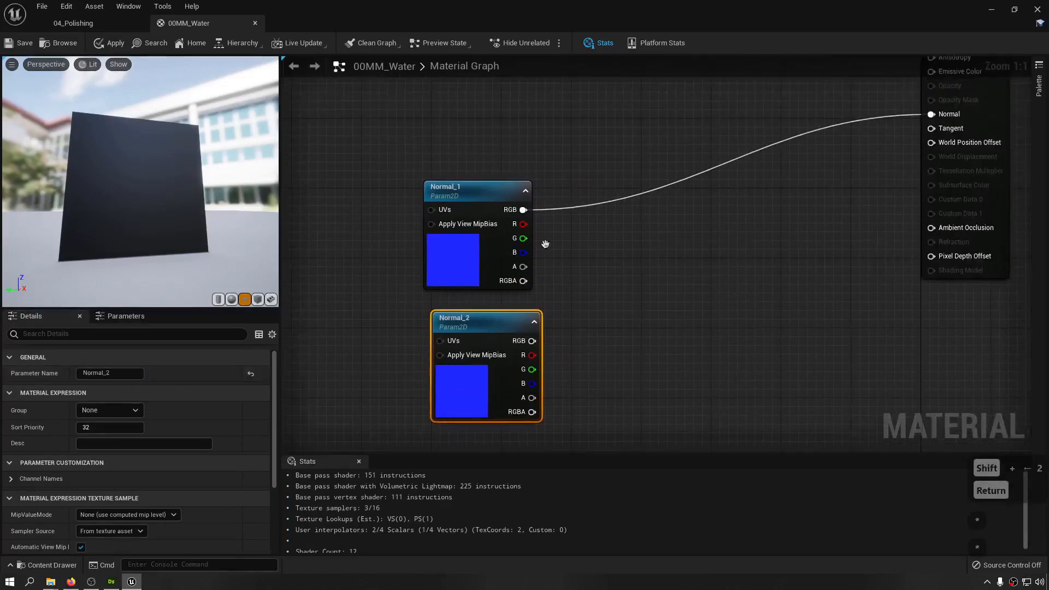
right_click(625, 299)
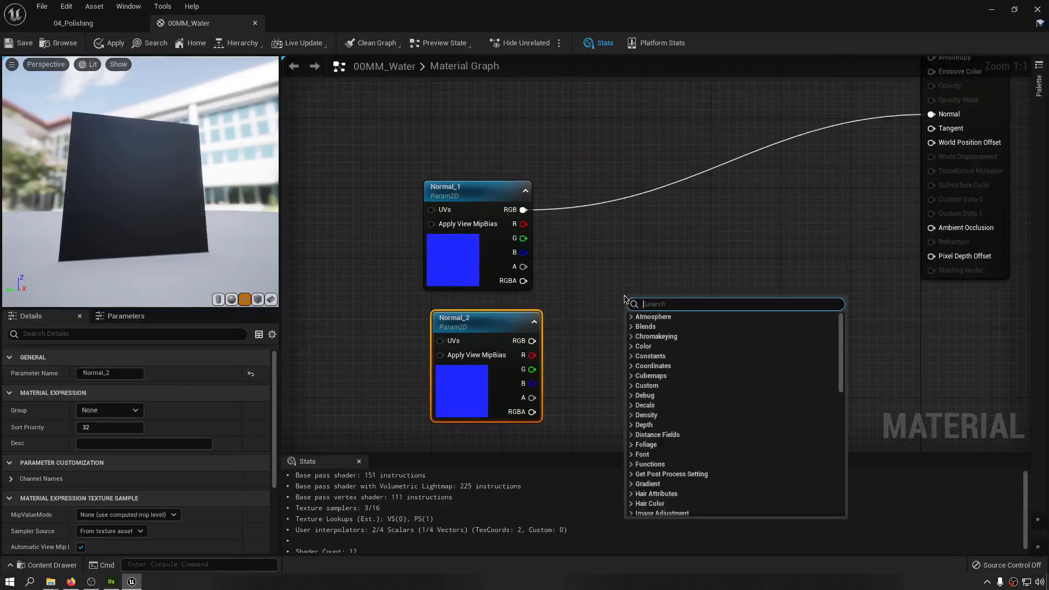
type("normal")
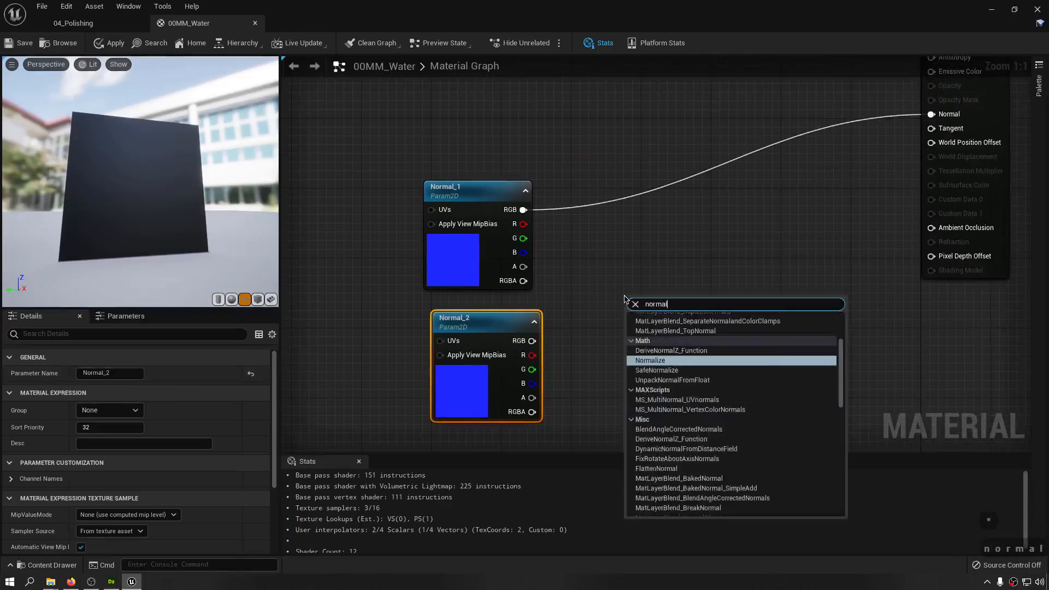
type("an")
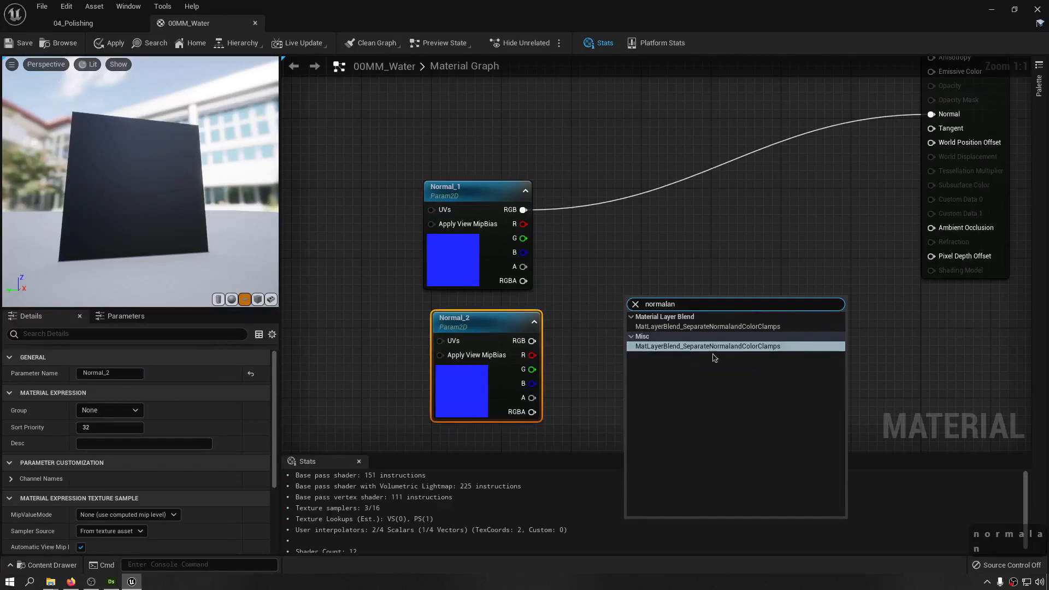
left_click(688, 433)
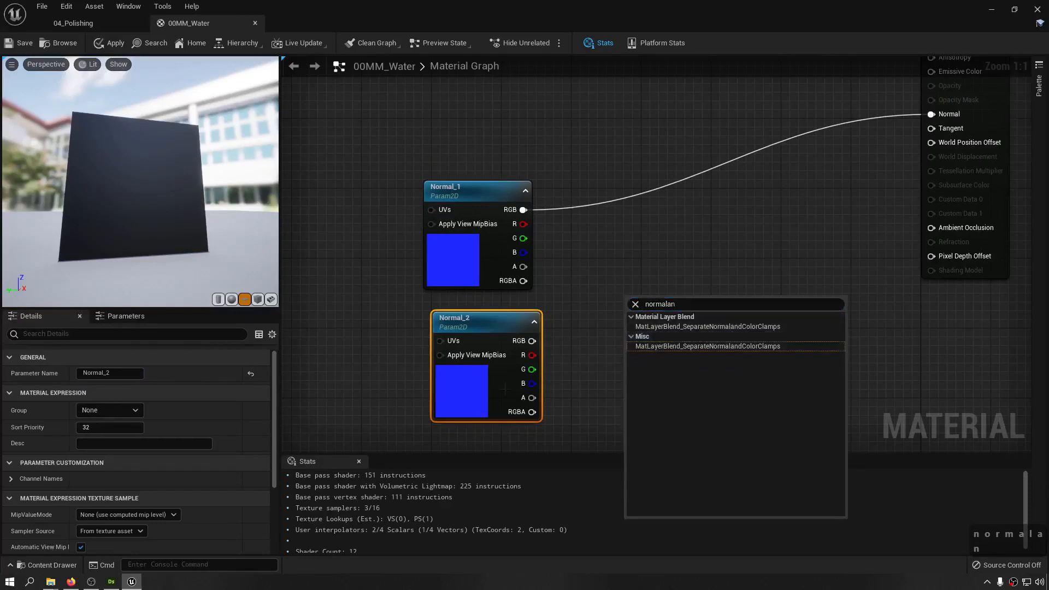
left_click(559, 357)
- Add a BlendAngleCorrectedNormals node between the two normal parameters and the material output
right_click(618, 313)
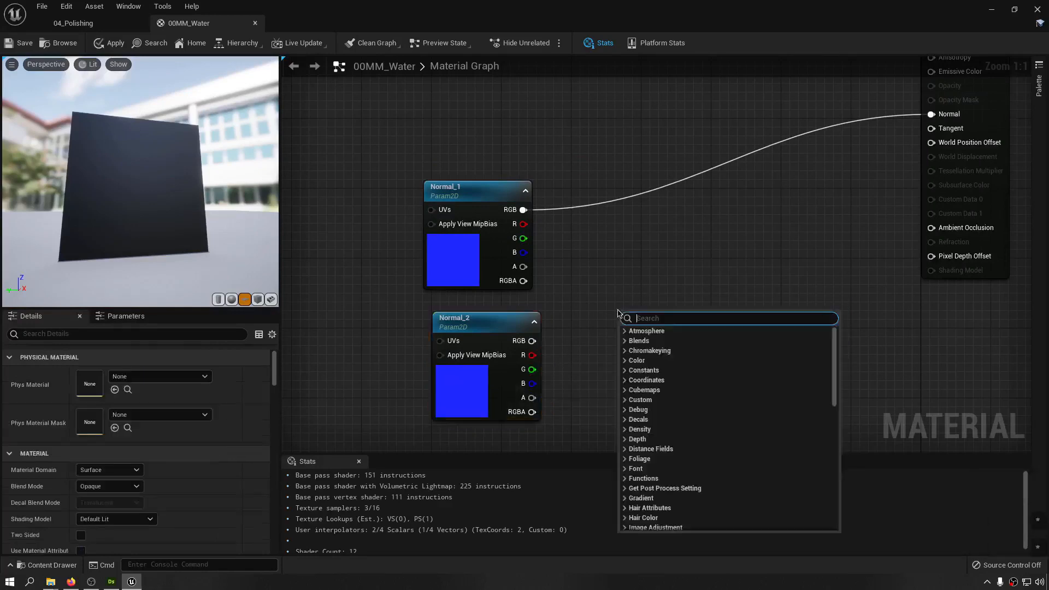
type("anglec")
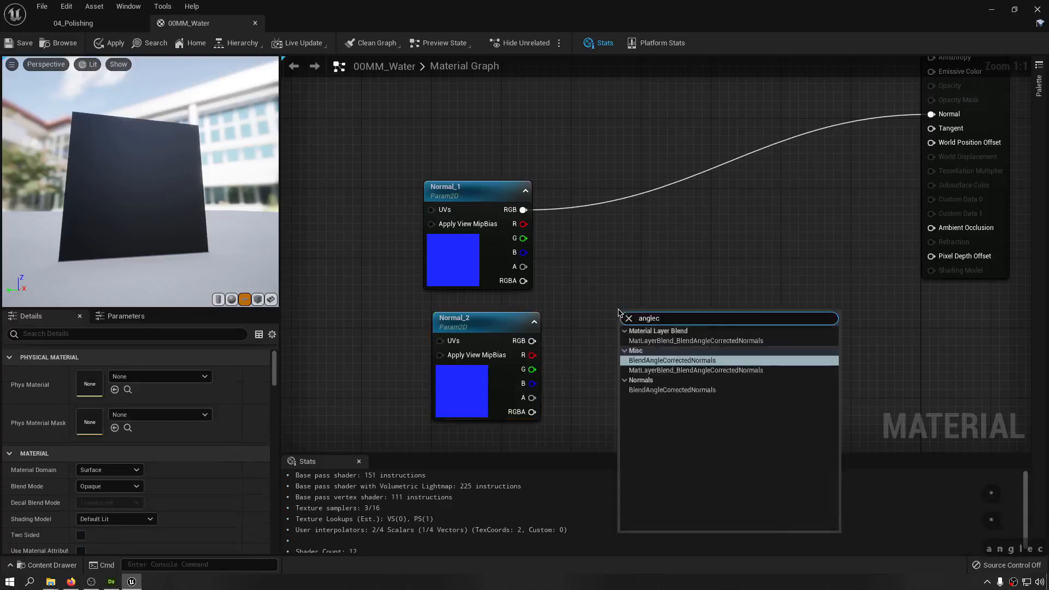
type("oo")
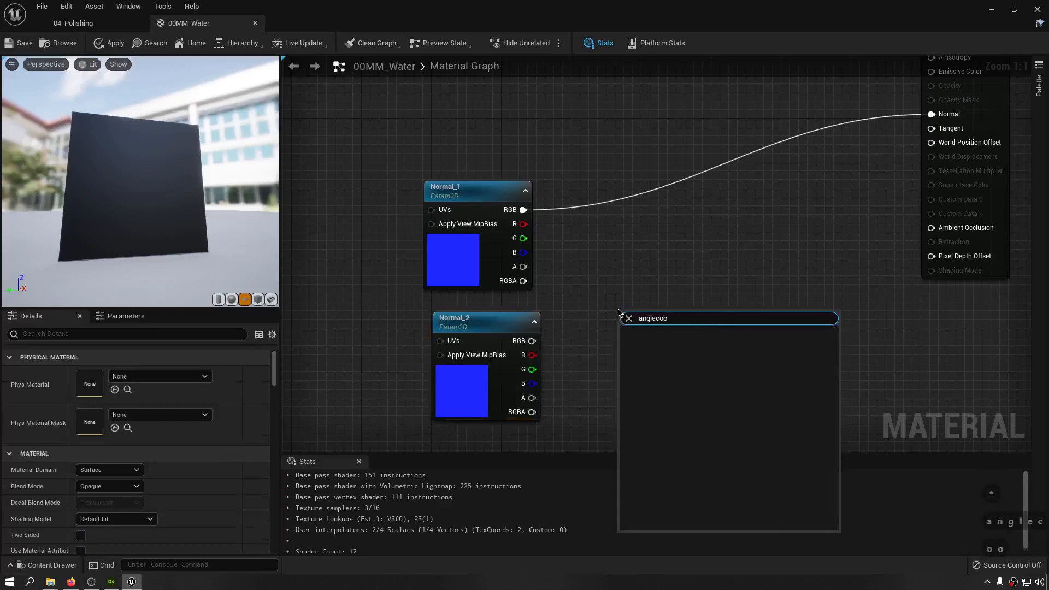
key("BackSpace")
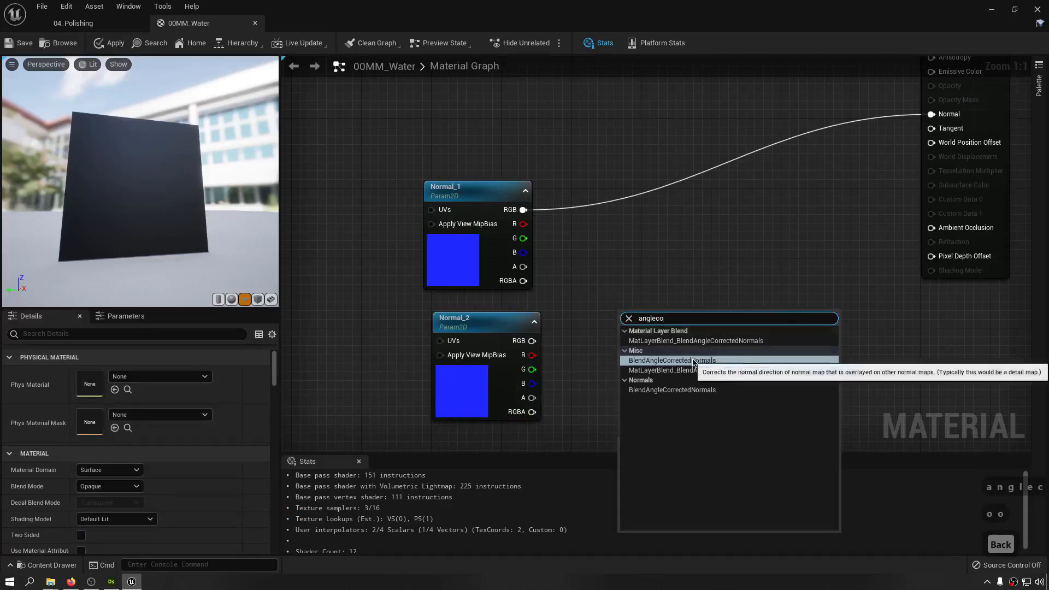
key("Return")
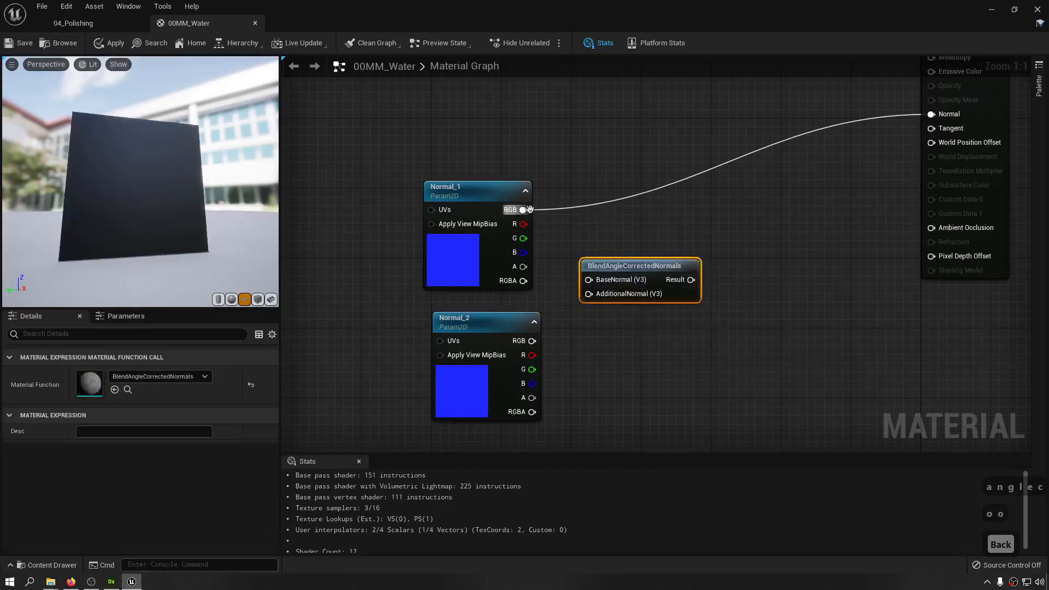
- Connect Normal_1's RGB to BaseNormal and Normal_2's RGB to AdditionalNormal, and feed the blend's Result into the material's Normal input
left_click_drag(530, 209, 532, 340)
right_click_drag(532, 341, 439, 358)
left_click_drag(598, 297, 846, 133)
right_click_drag(581, 156, 780, 152)
left_click(572, 268)
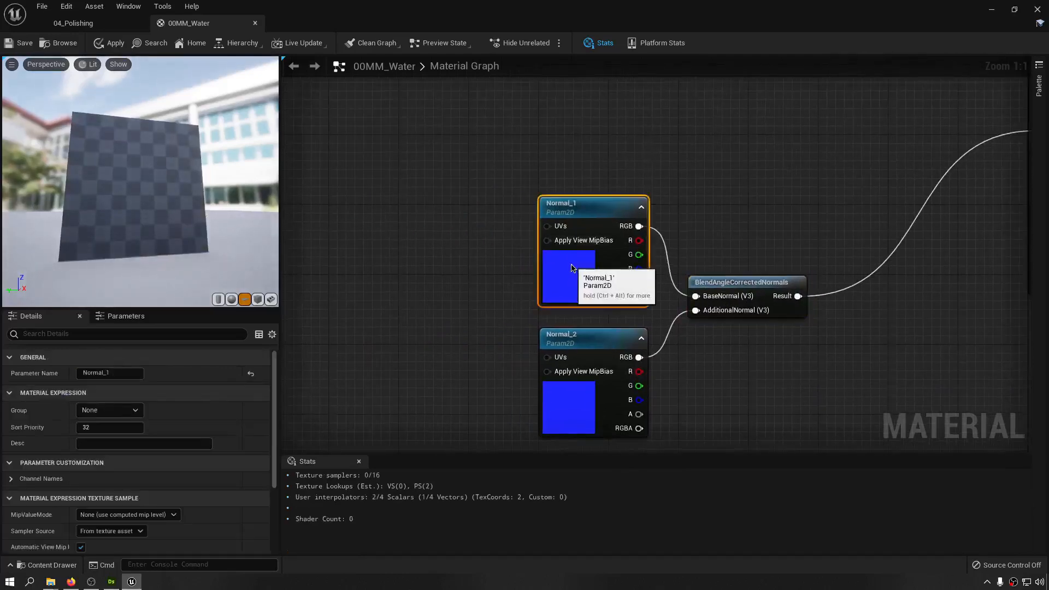
- Add a TextureCoordinate node ahead of Normal_1 and place a copy of it ahead of Normal_2
right_click_drag(492, 356, 590, 318)
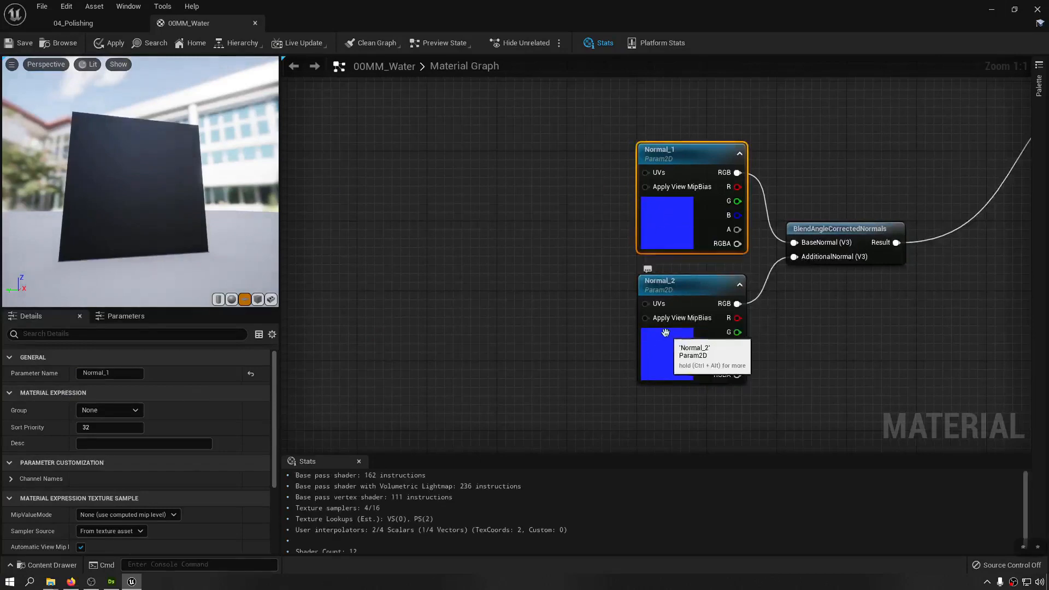
right_click_drag(637, 310, 678, 384)
right_click_drag(601, 324, 617, 285)
right_click(511, 212)
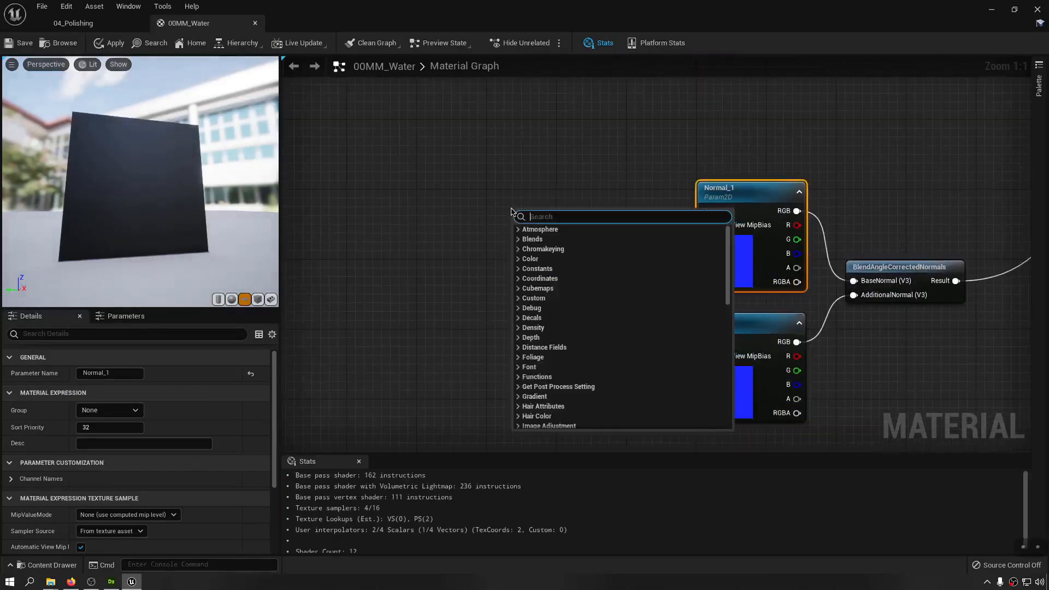
type("text")
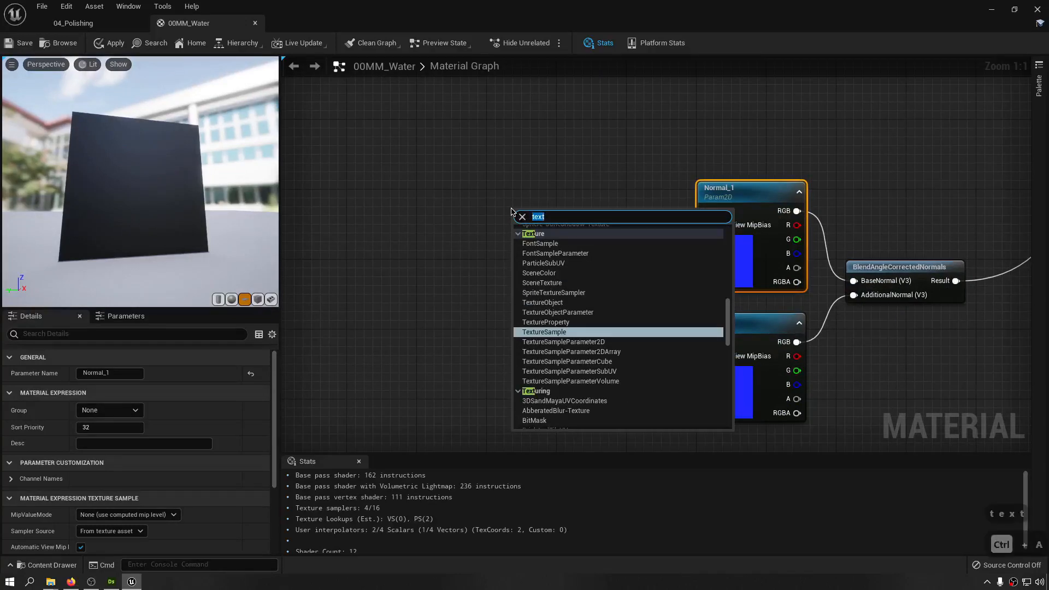
type("coor")
key("Return")
key("ctrl+c")
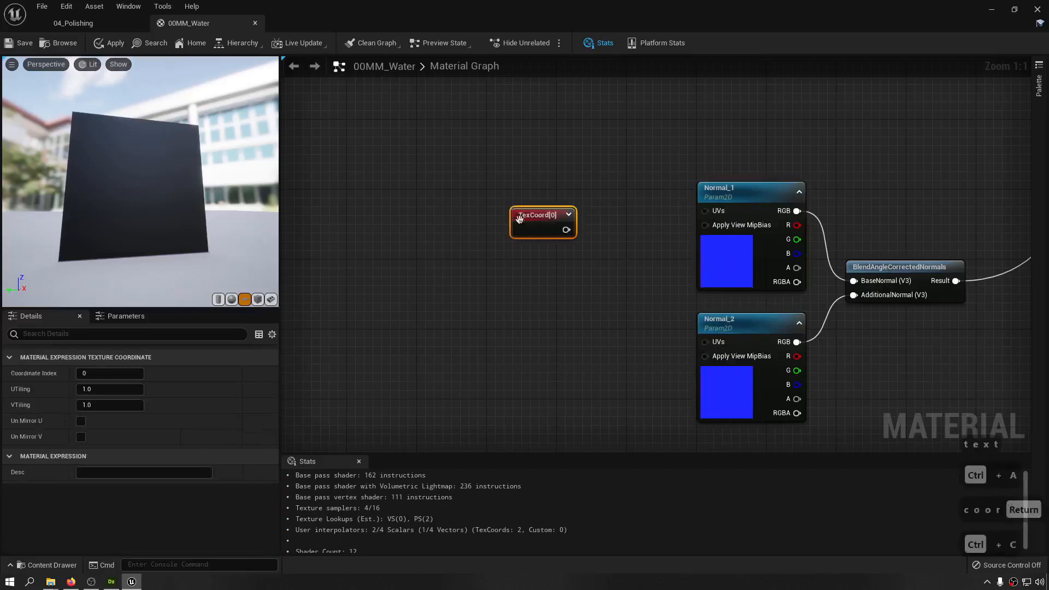
key("ctrl+v")
left_click_drag(568, 249, 571, 381)
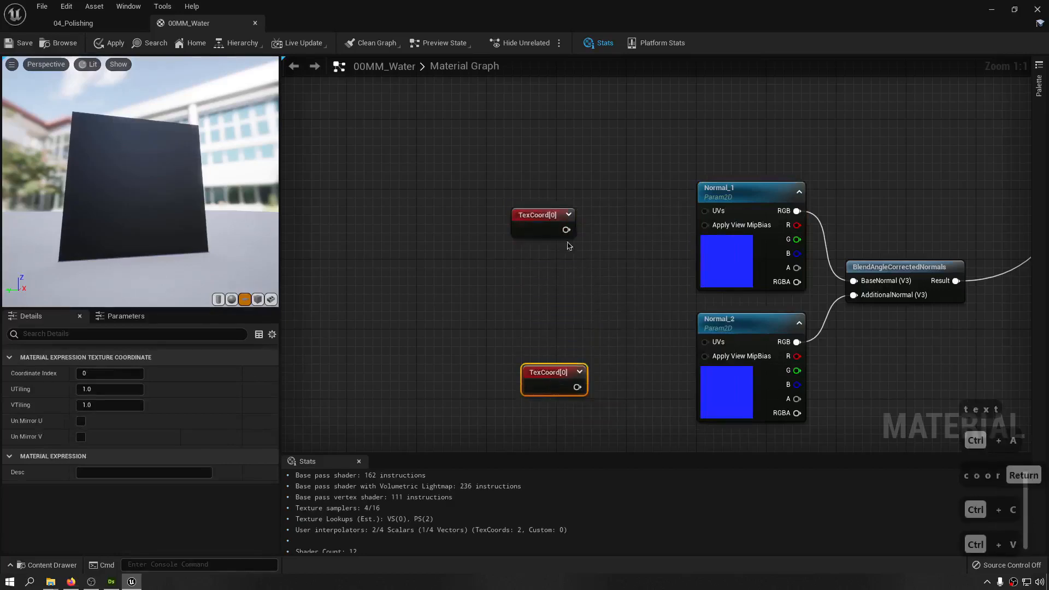
- Add a Multiply node after each TexCoord node and connect each TexCoord to its Multiply's A input
key("m")
left_click(617, 191)
key("m")
left_click(629, 350)
left_click_drag(637, 204, 611, 203)
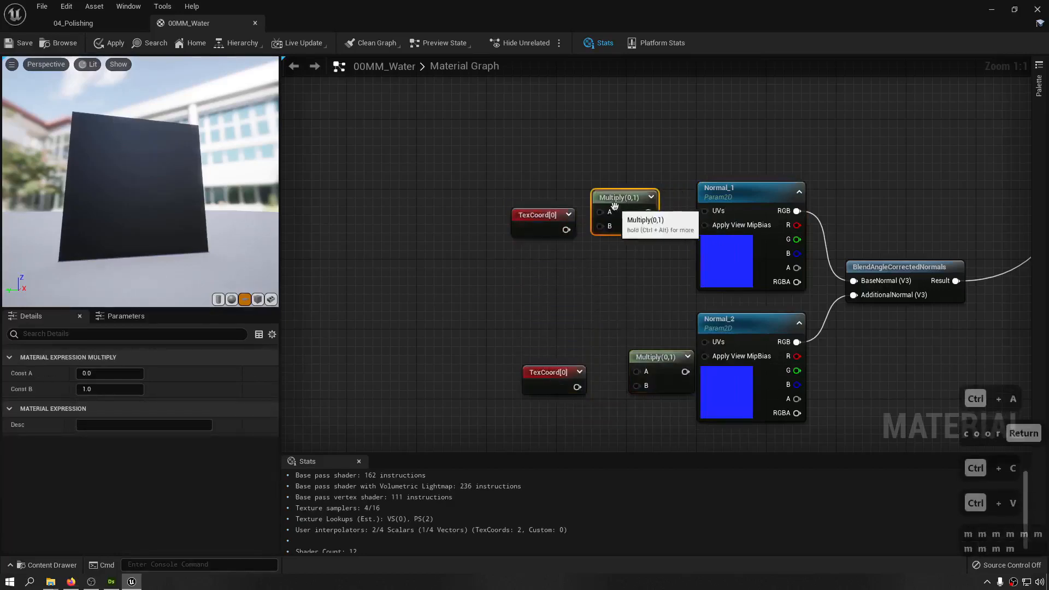
left_click_drag(565, 230, 601, 212)
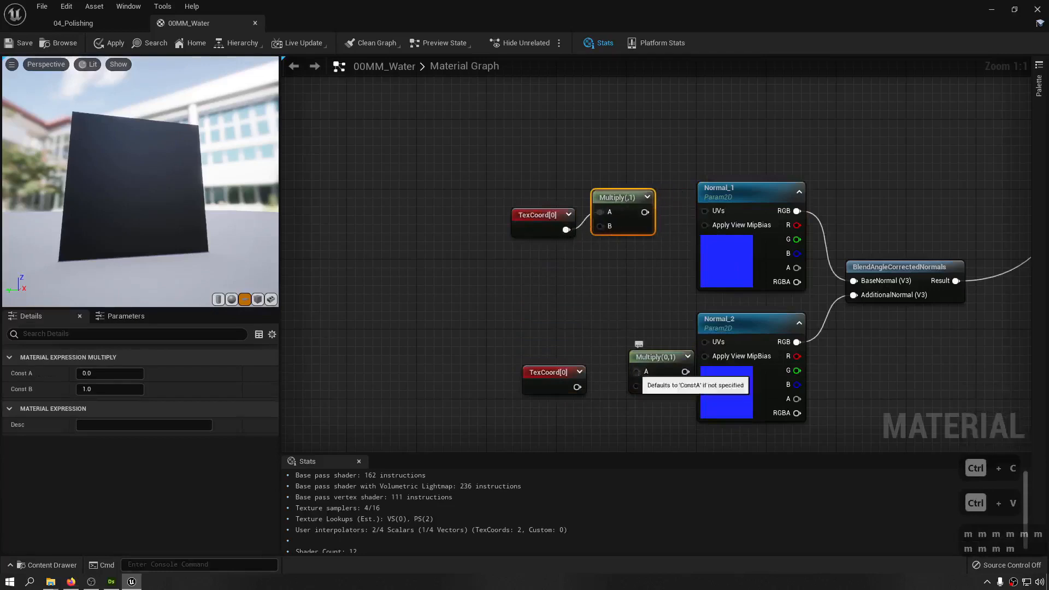
left_click_drag(637, 372, 577, 388)
- Create a scalar parameter with the default name Param near the upper TexCoord node and duplicate it beneath itself
right_click_drag(540, 342, 552, 270)
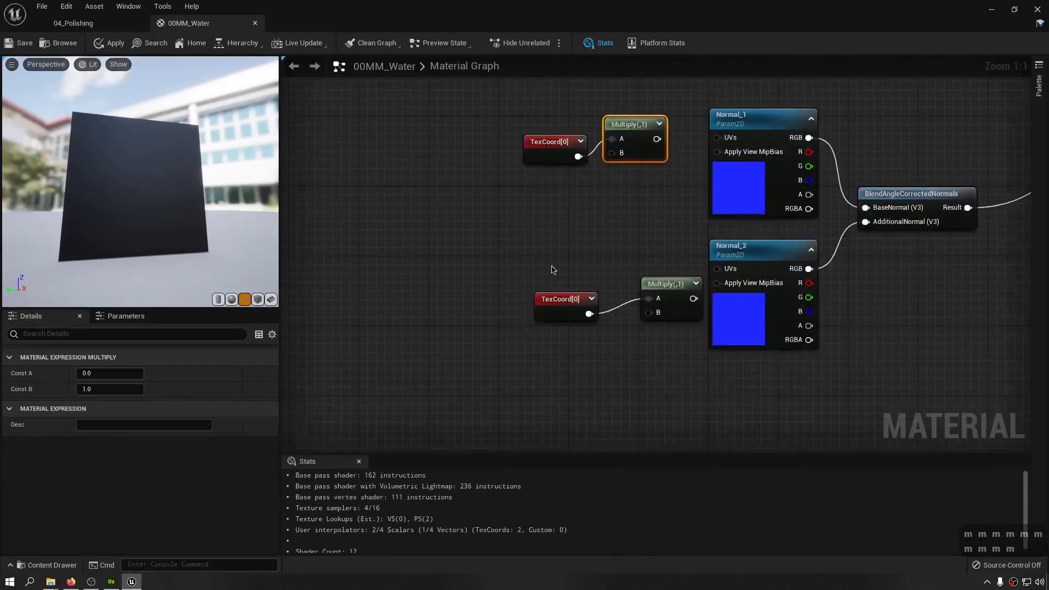
key("s")
left_click(530, 186)
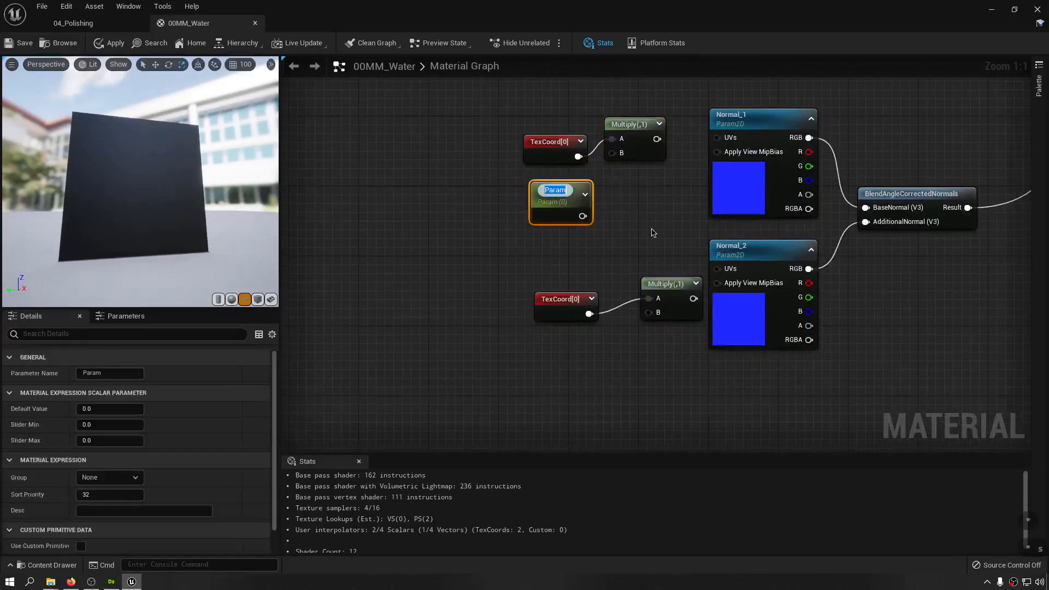
left_click(639, 210)
left_click_drag(553, 195, 546, 180)
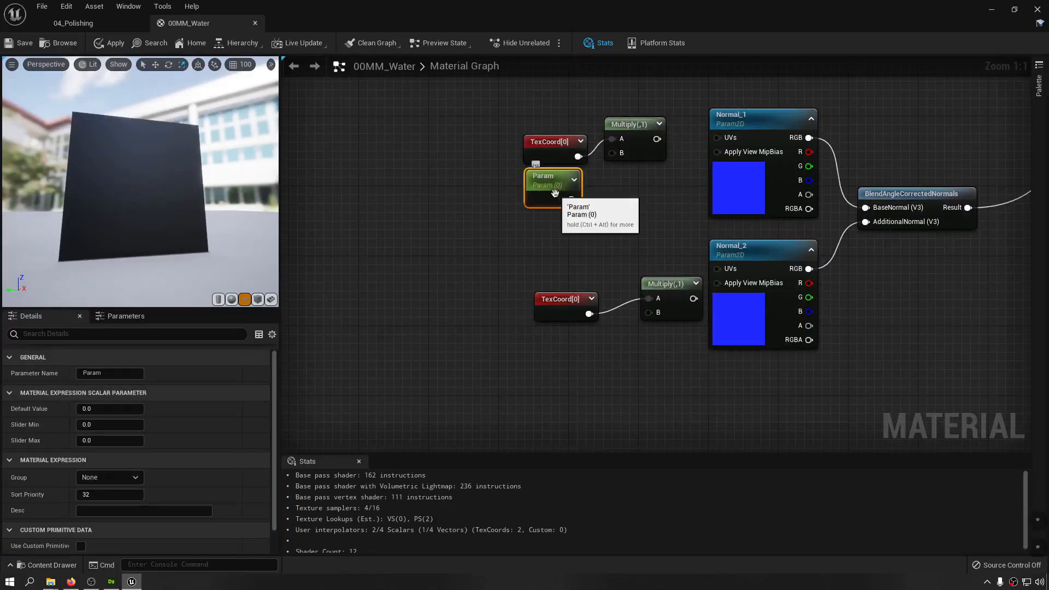
left_click_drag(555, 192, 470, 229)
key("ctrl+c")
key("ctrl+v")
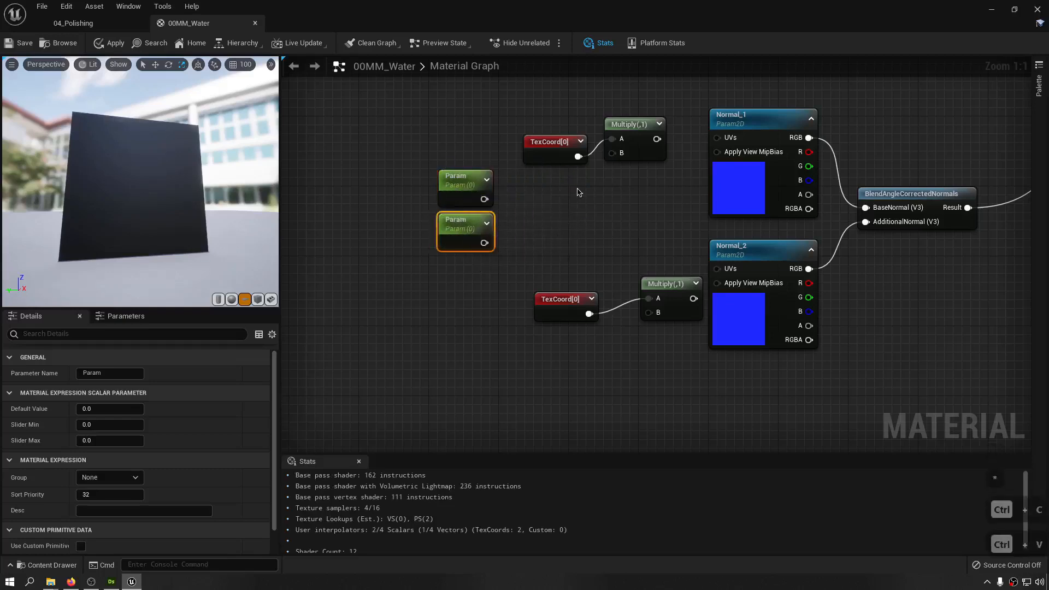
- Add an AppendVector node beside the two scalar parameters, connecting the upper one to A and the lower one to B
right_click(578, 192)
type("appe")
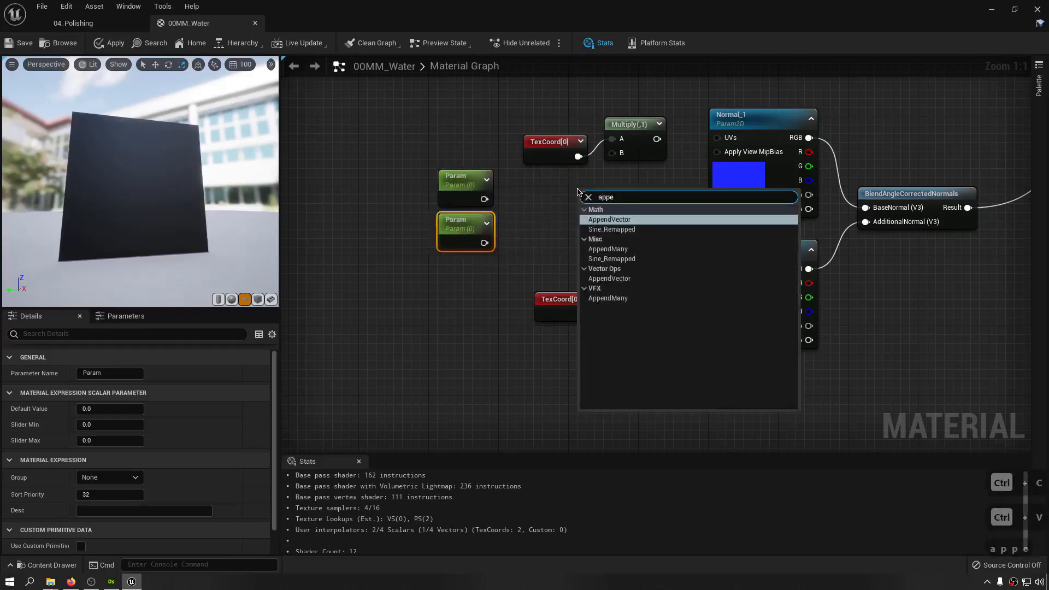
left_click(610, 219)
left_click_drag(484, 199, 585, 210)
left_click_drag(483, 243, 516, 192)
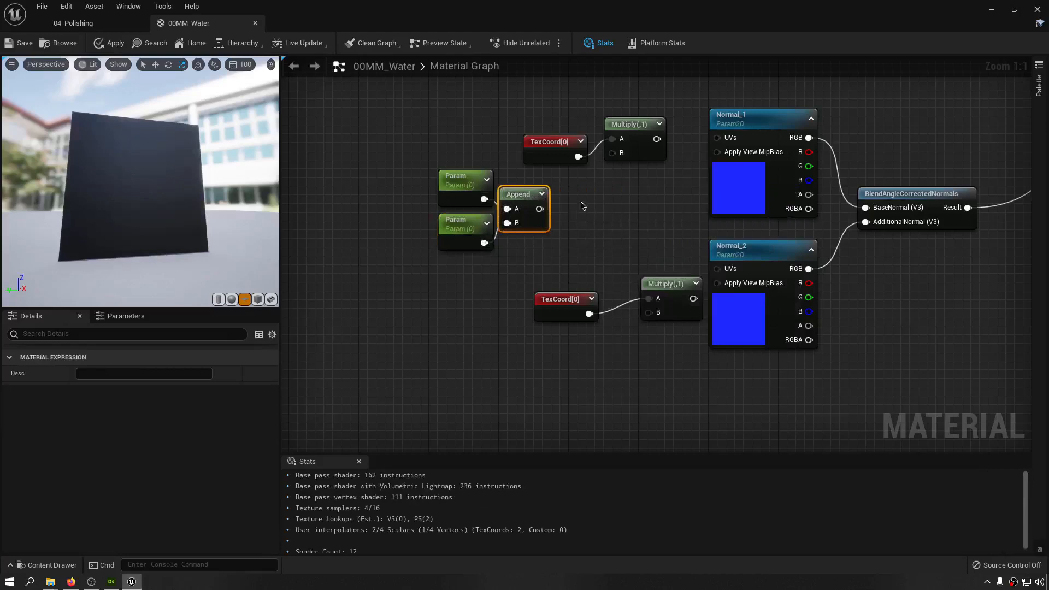
left_click(583, 206)
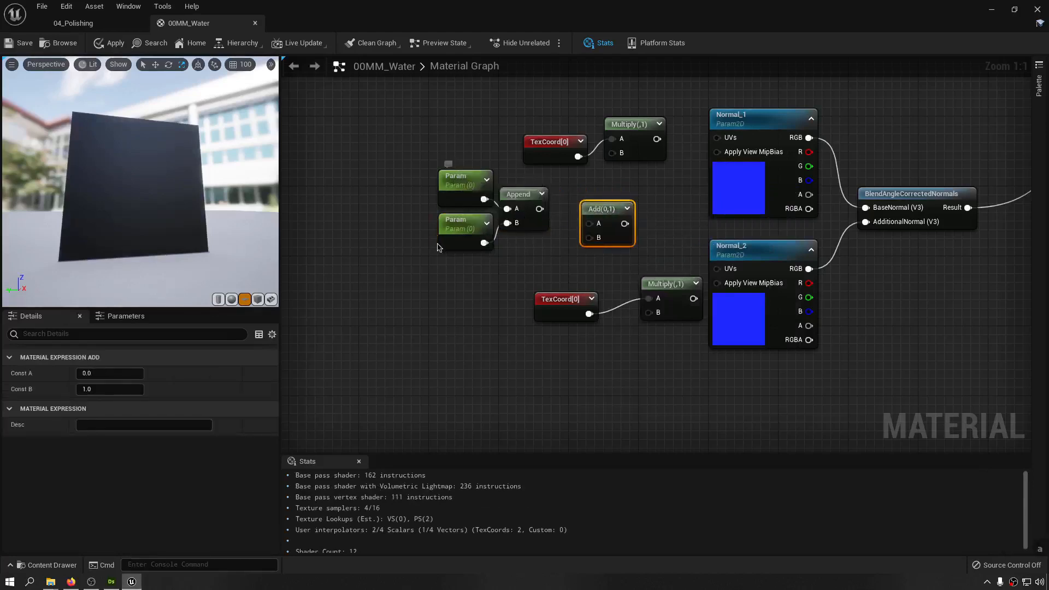
left_click(453, 201)
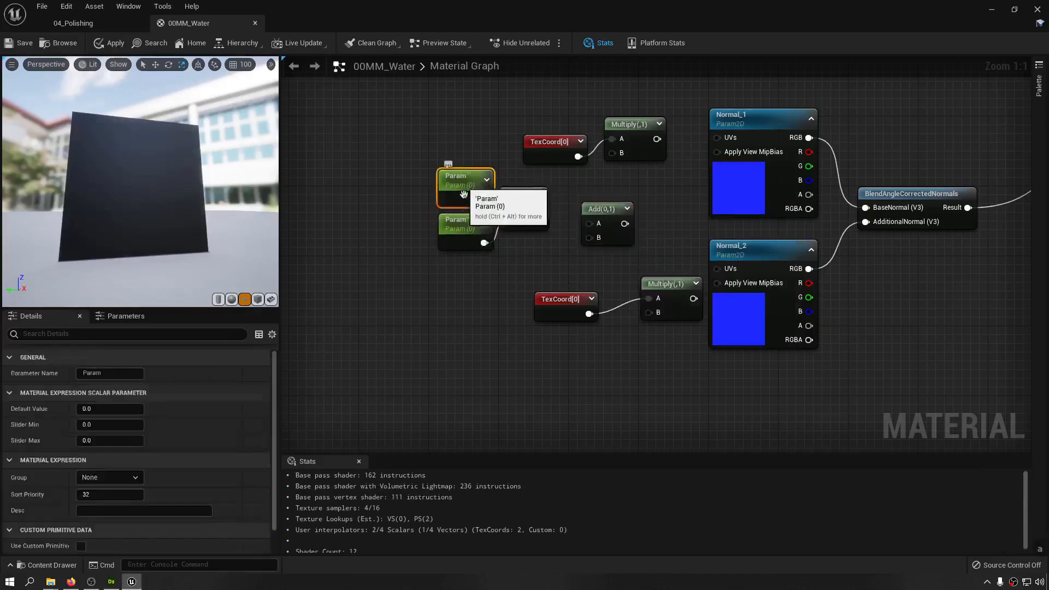
left_click(462, 221)
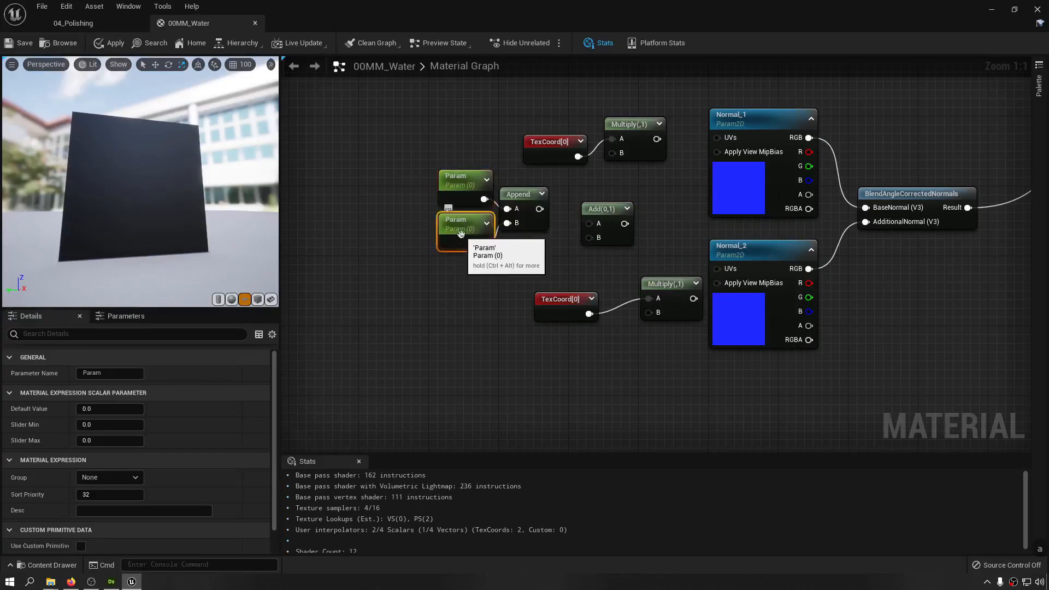
left_click_drag(623, 227, 451, 265)
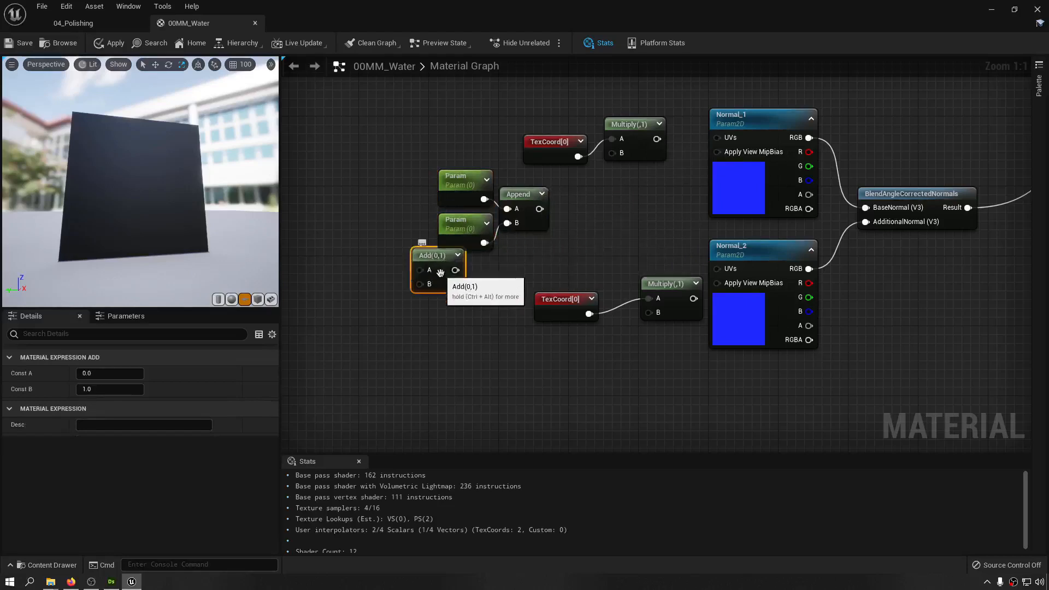
key("Delete")
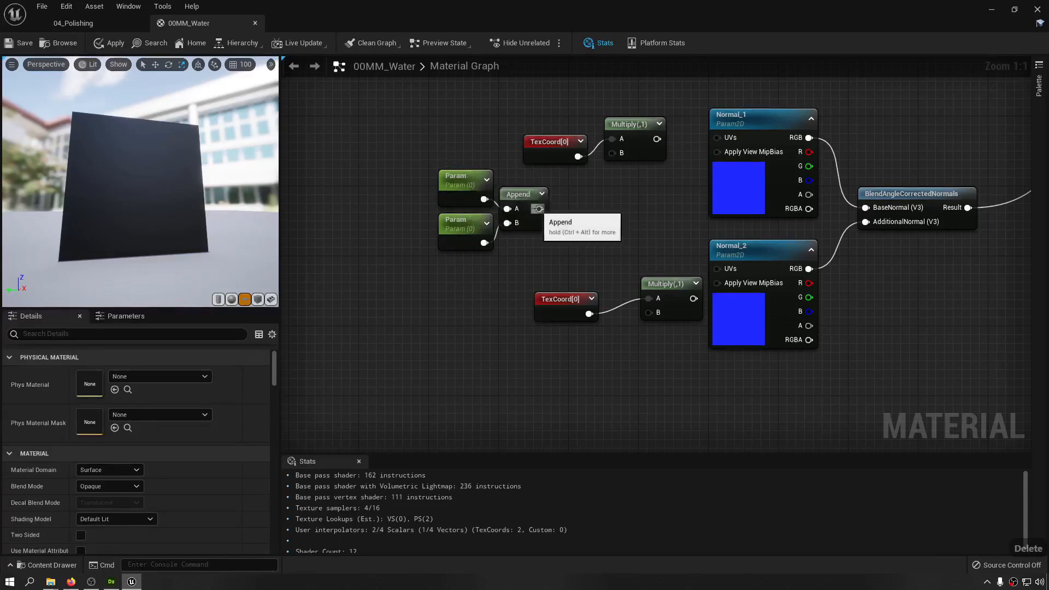
- Set the default value of both scalar parameters feeding the Append node to 1
left_click(459, 183)
left_click(109, 409)
type("1")
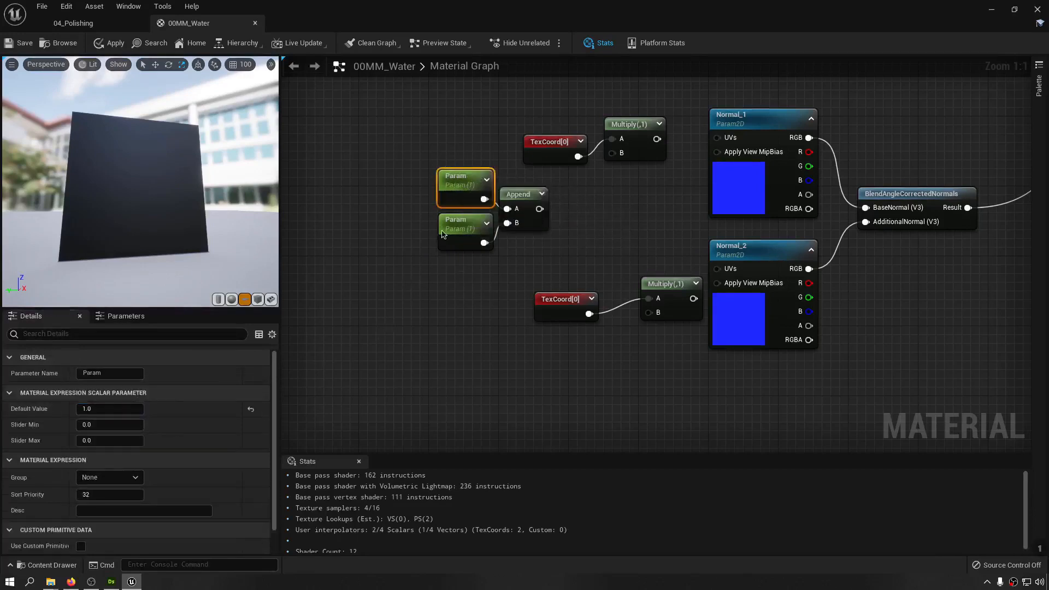
left_click(442, 234)
left_click(109, 409)
type("1")
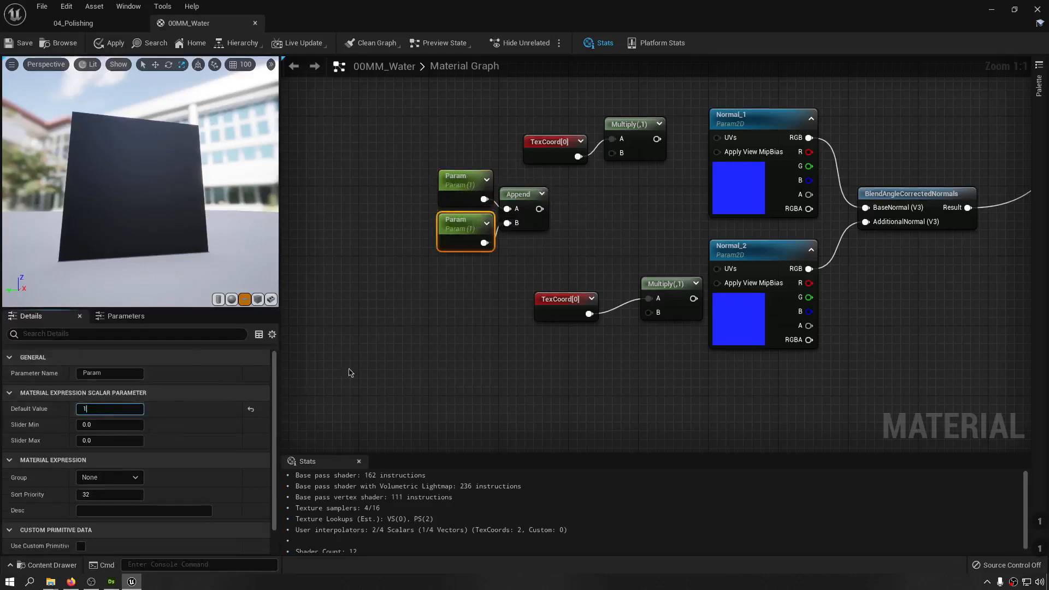
left_click(351, 373)
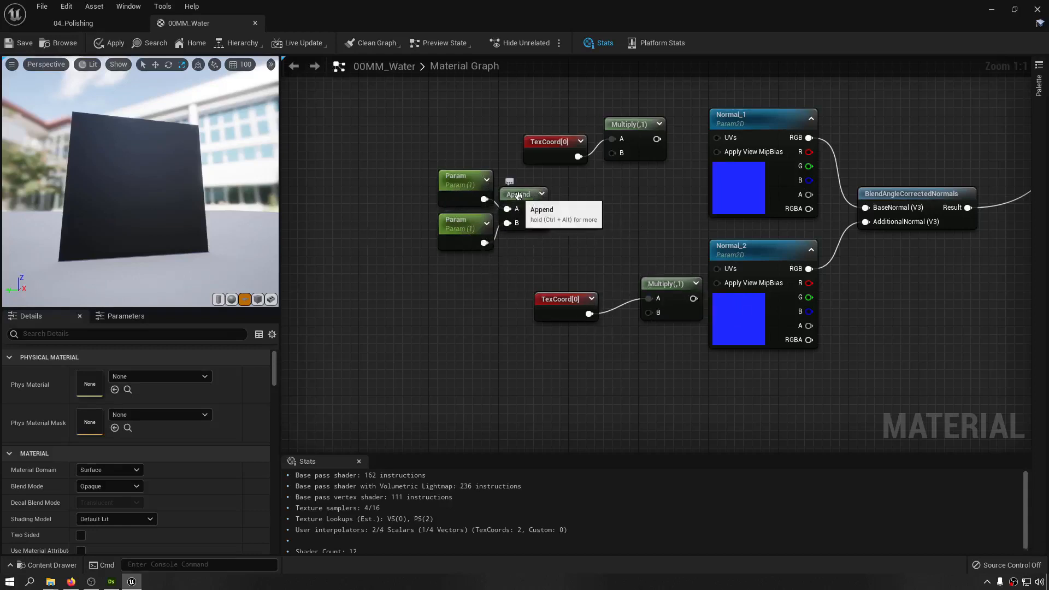
- Rename the upper scalar parameter feeding the Append node to "Normal_1 X Tiling"
left_click(444, 182)
left_click_drag(114, 374, 92, 373)
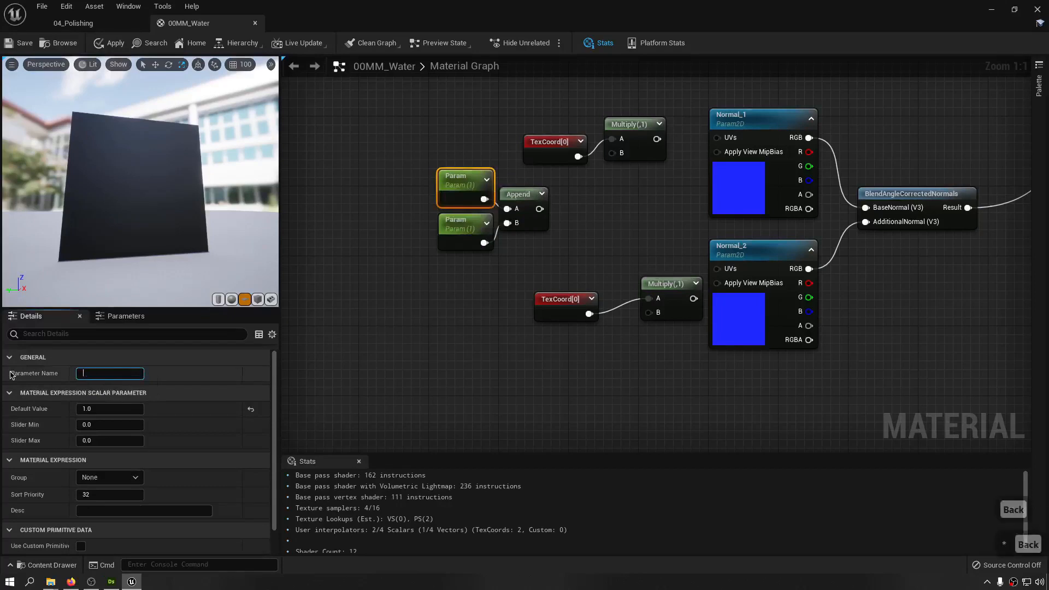
type("Nor")
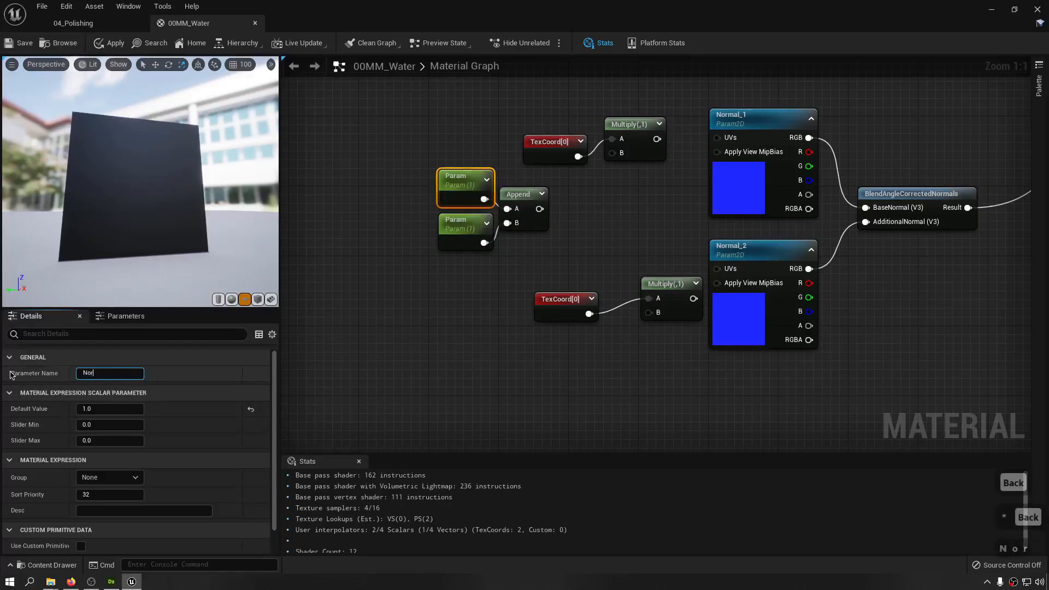
type("mal")
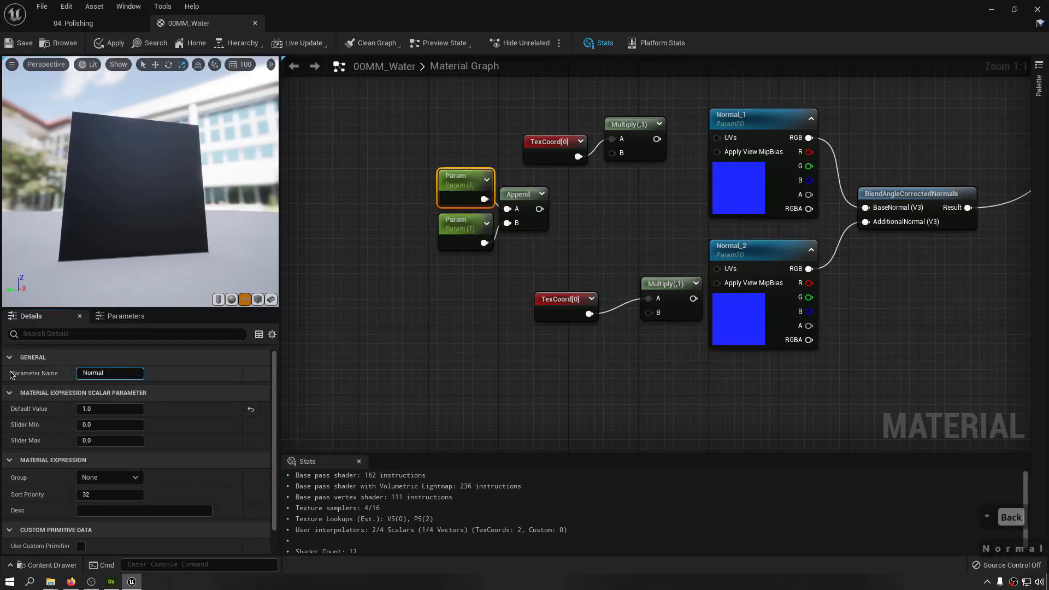
type("_")
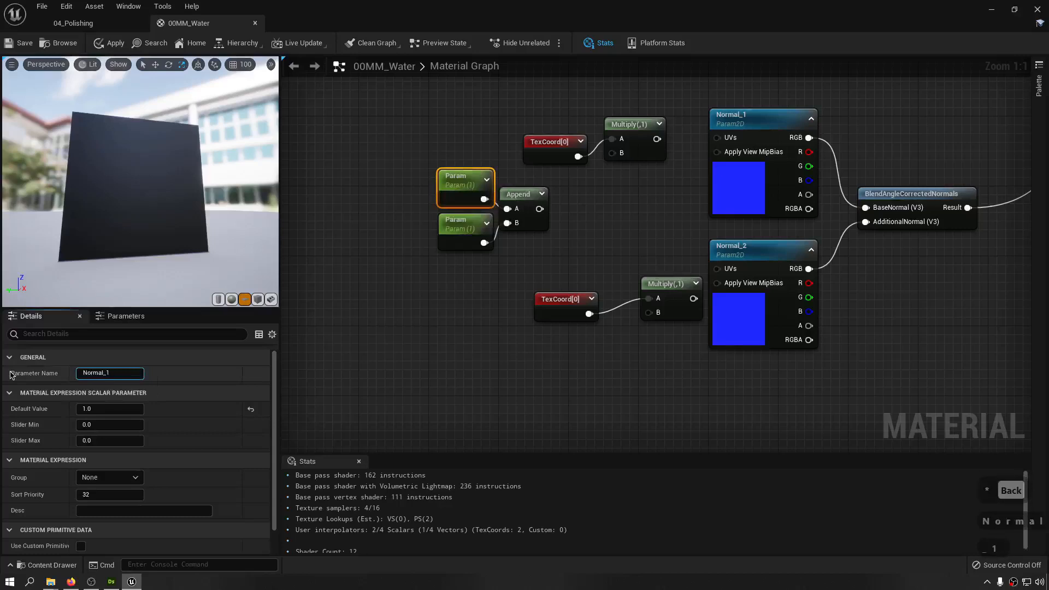
type("1 X Tiling")
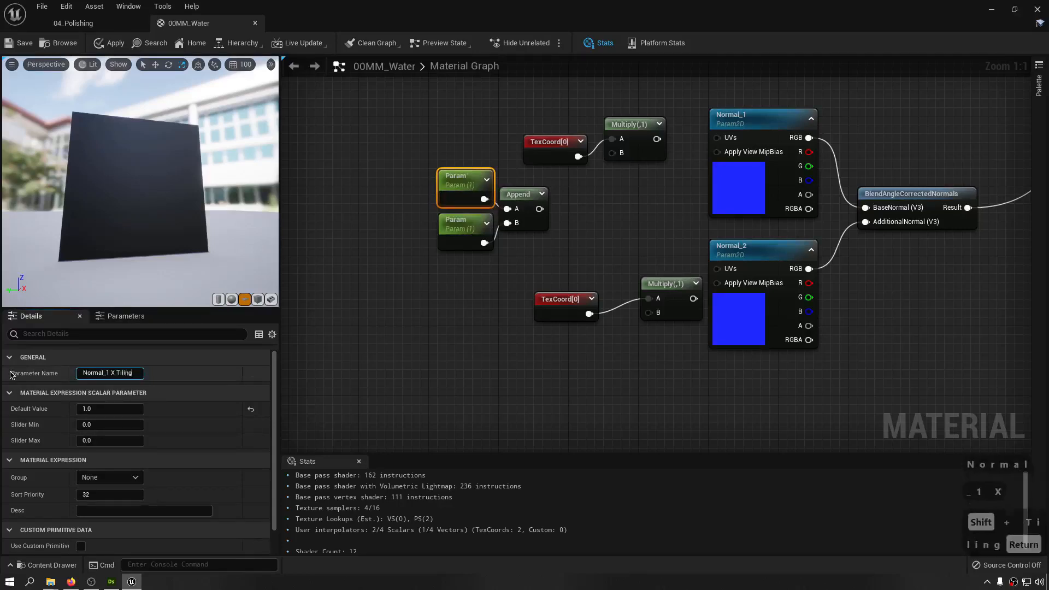
key("Return")
- Rename the lower scalar parameter to "Normal_1 Y Tiling", reusing the copied name of the upper parameter
key("ctrl+c")
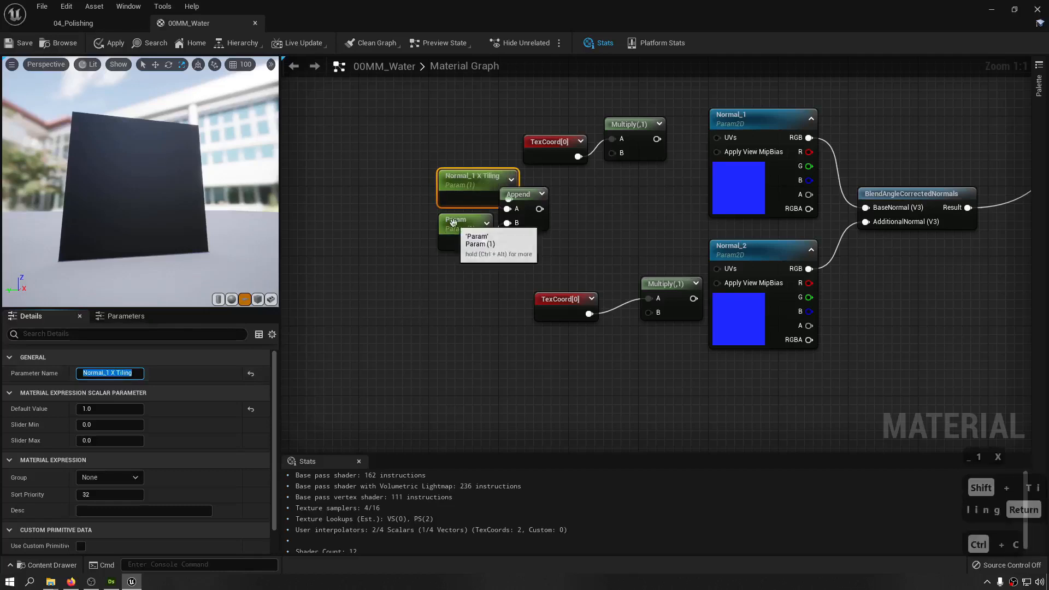
left_click(464, 233)
left_click(129, 376)
key("ctrl+v")
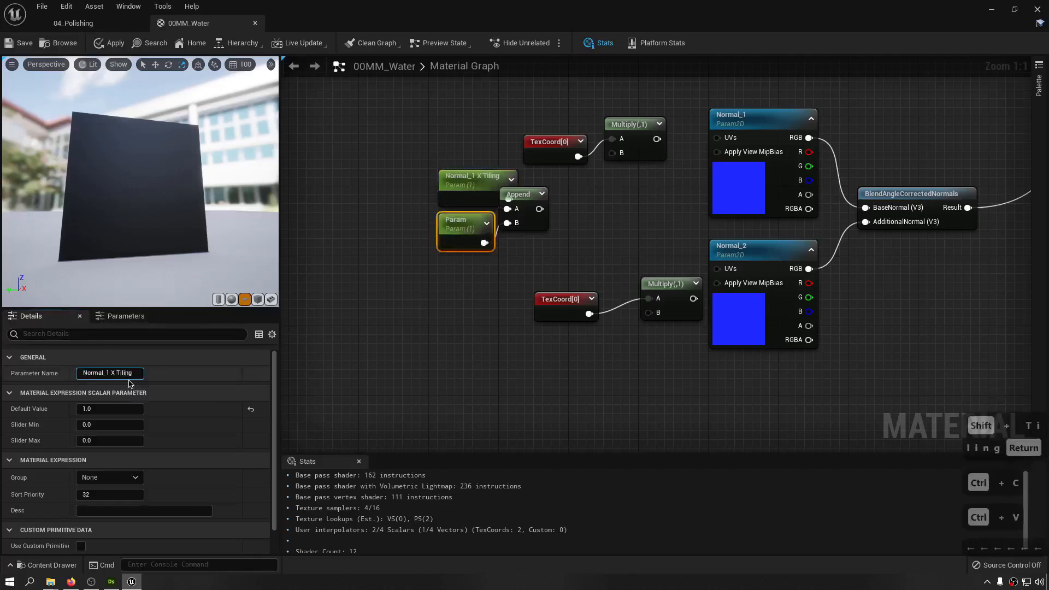
key("Left")
key("shift+Left")
type("Y")
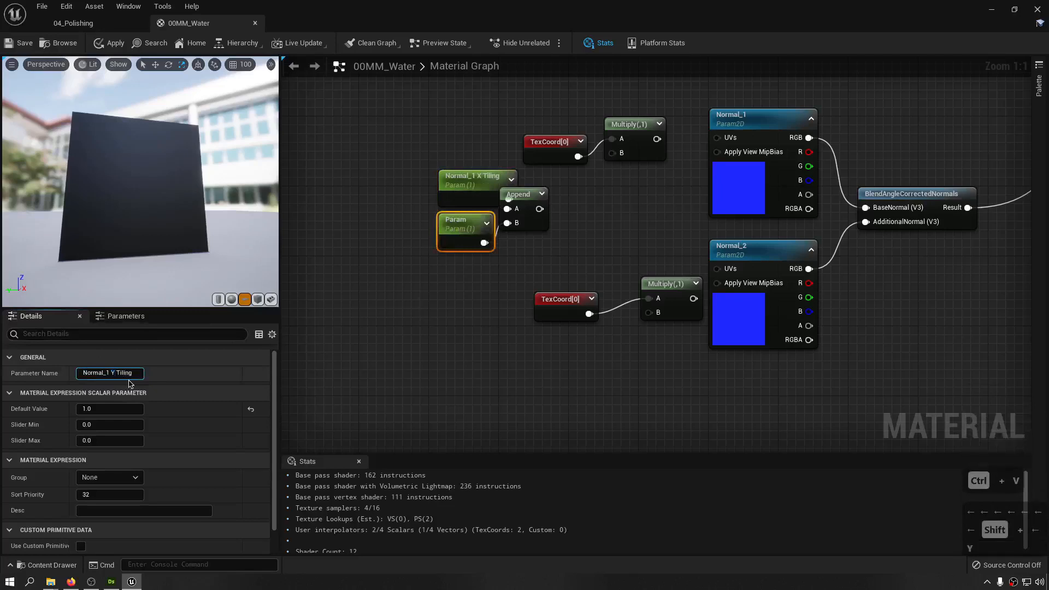
key("Return")
- Connect Append through the upper Multiply's B input to Normal_1's UVs, and space the Append and tiling parameter nodes out away from Multiply
left_click_drag(539, 209, 730, 140)
right_click_drag(609, 211, 684, 179)
left_click_drag(614, 145, 494, 212)
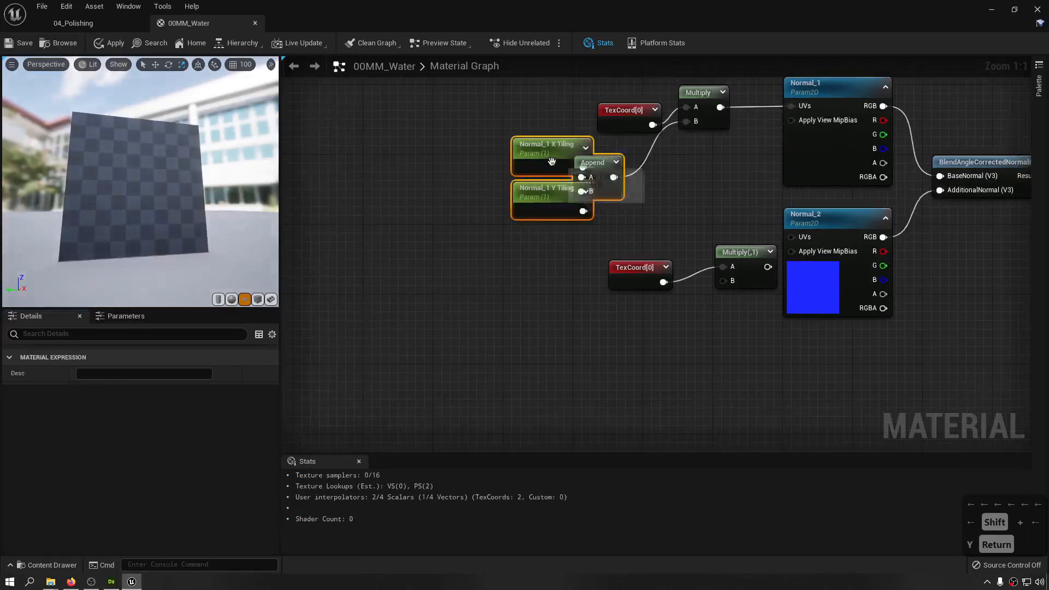
left_click_drag(560, 160, 498, 165)
left_click(516, 192)
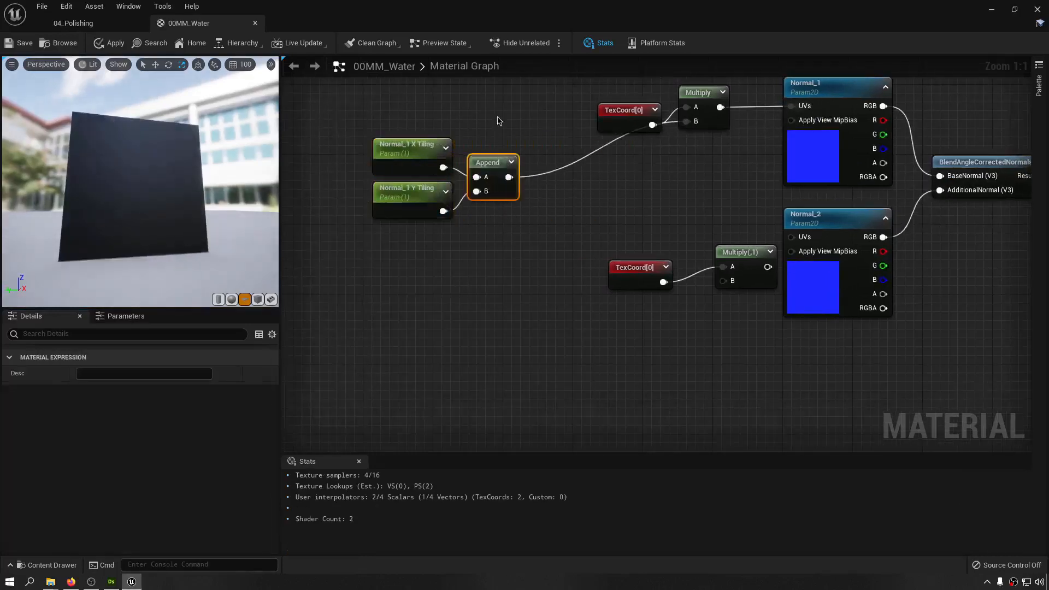
- Duplicate the two Normal_1 tiling parameters with their Append node and place the copies directly below the originals
left_click_drag(497, 117, 342, 206)
key("ctrl+c")
key("ctrl+v")
left_click_drag(502, 275, 449, 275)
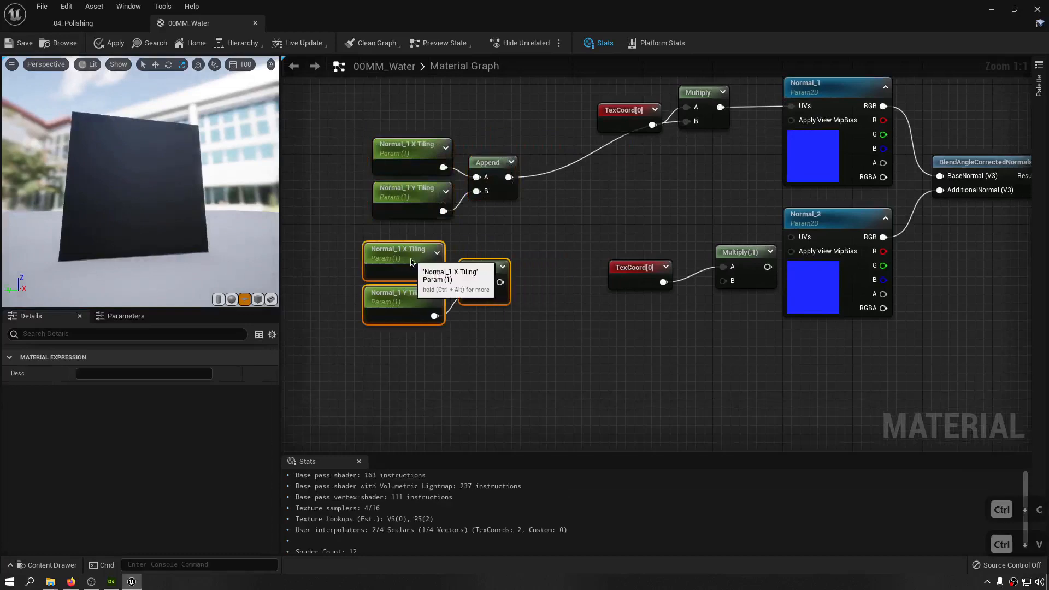
- Rename the duplicated X tiling parameter to "Normal_2 X Tiling"
left_click(392, 251)
left_click(118, 373)
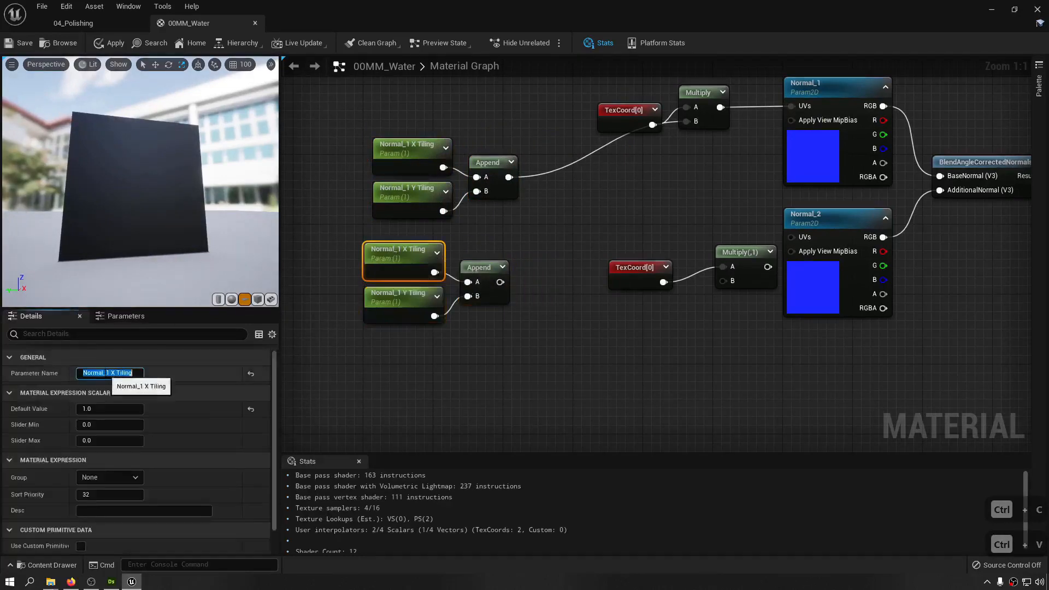
key("Right")
key("Left")
key("Left")
key("Left")
key("Left")
key("Left")
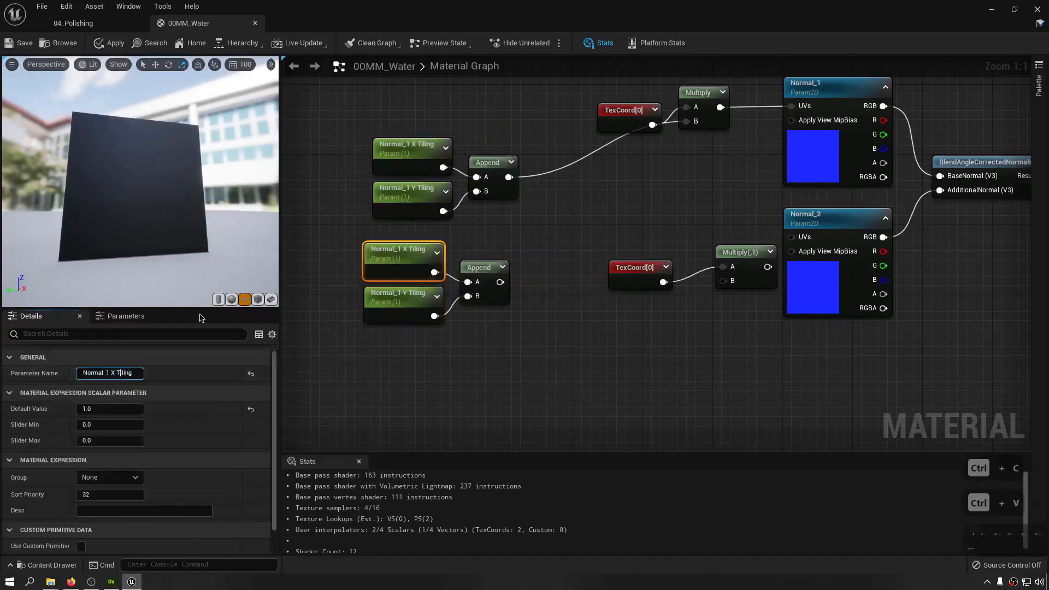
key("shift+Right")
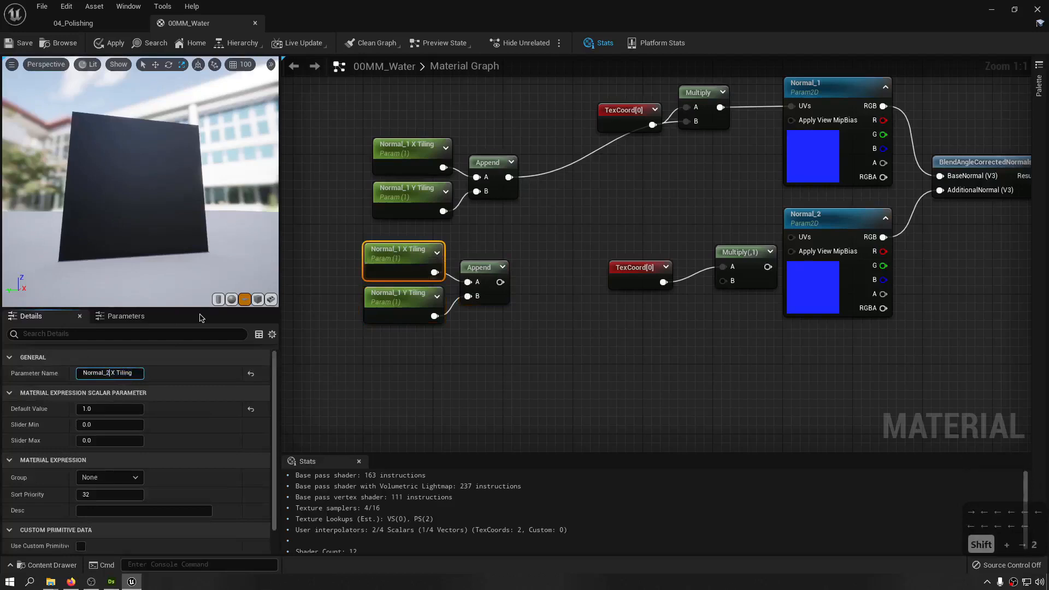
type("2")
key("Return")
- Rename the duplicated Y tiling parameter to "Normal_2 Y Tiling"
left_click(393, 304)
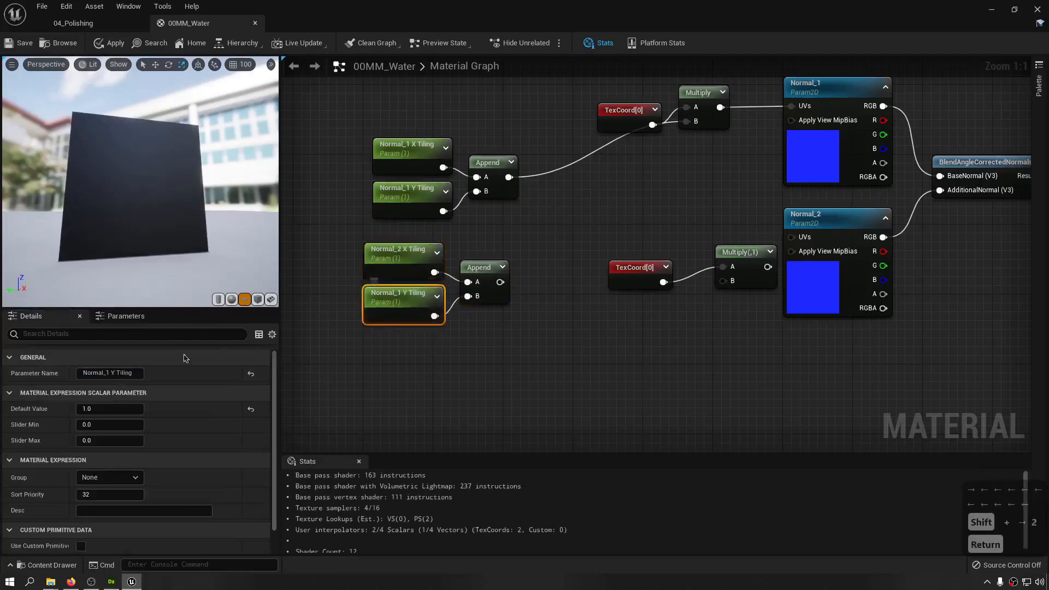
left_click(108, 374)
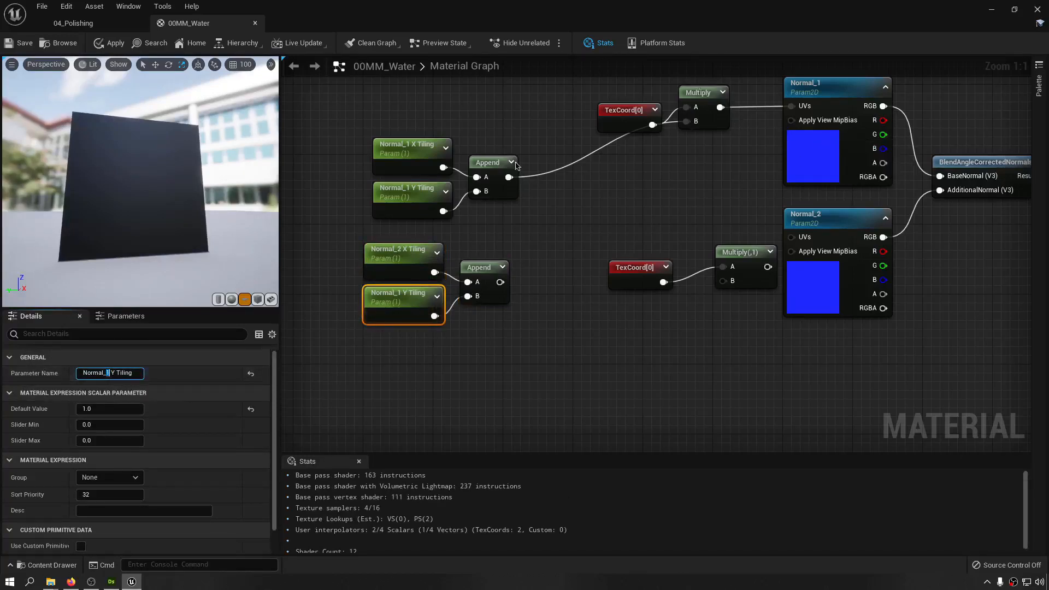
type("2")
key("Return")
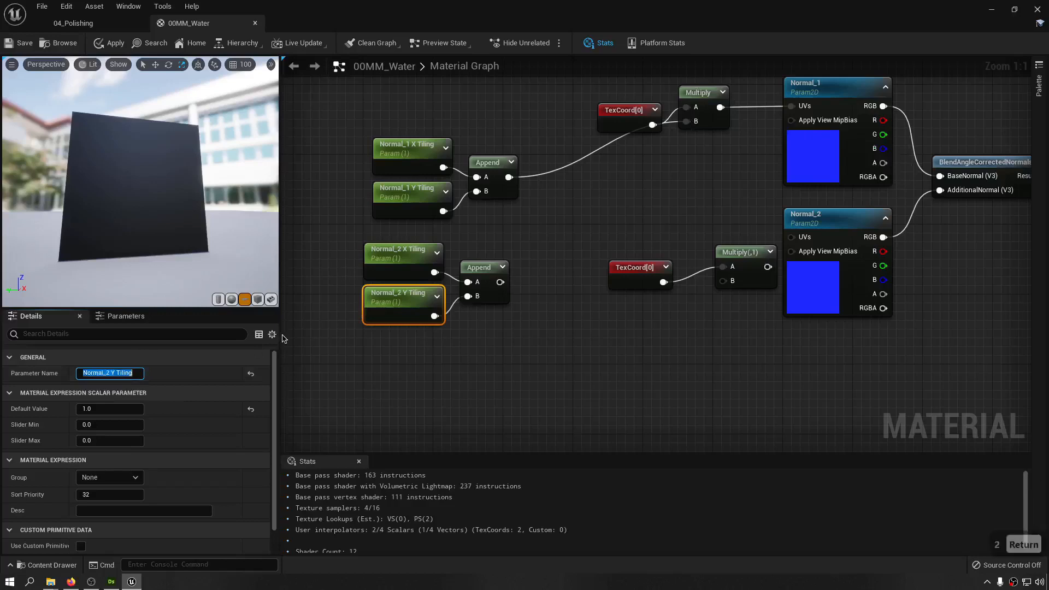
left_click(499, 363)
- Connect the lower Append through the lower Multiply's B input to Normal_2's UVs, and place TexCoord between Append and Multiply
left_click_drag(500, 282, 791, 238)
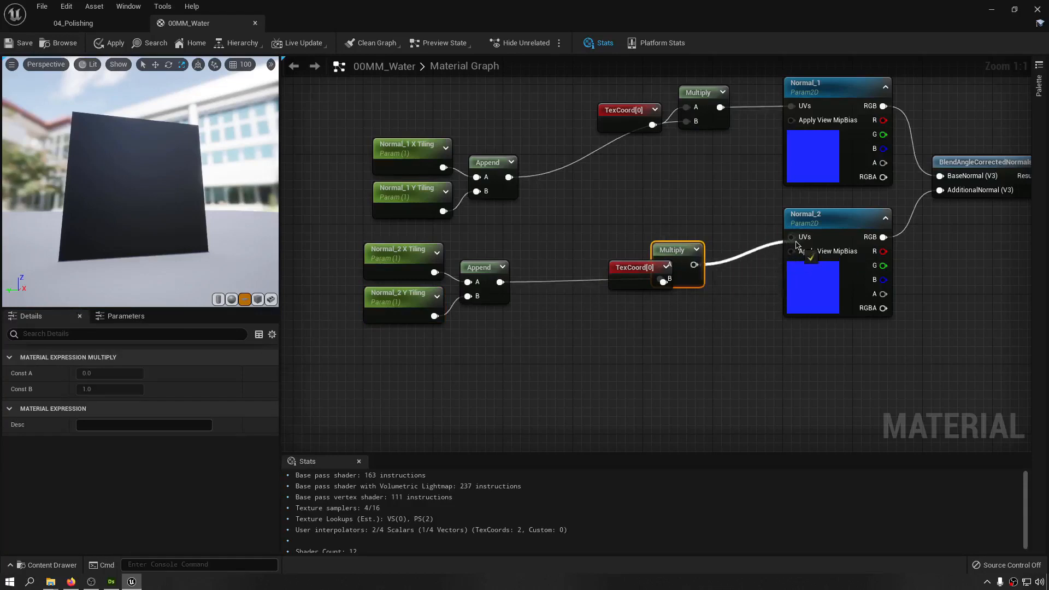
left_click_drag(633, 270, 581, 272)
left_click(612, 330)
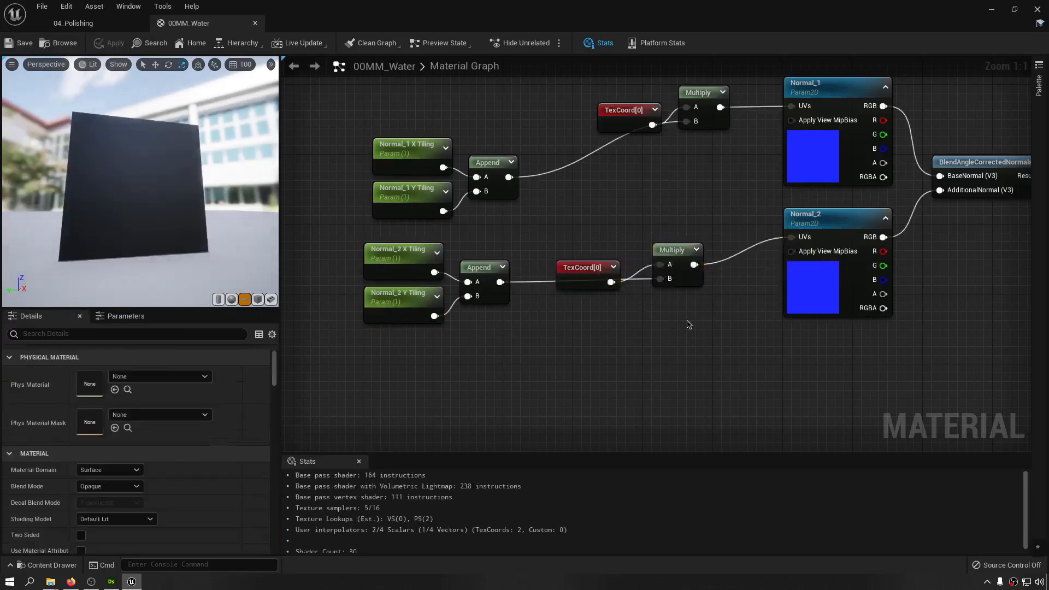
- Enclose all the normal map nodes in a comment box titled "Normal" and save the material
scroll(710, 312, "down", 3)
left_click_drag(838, 196, 314, 376)
key("c")
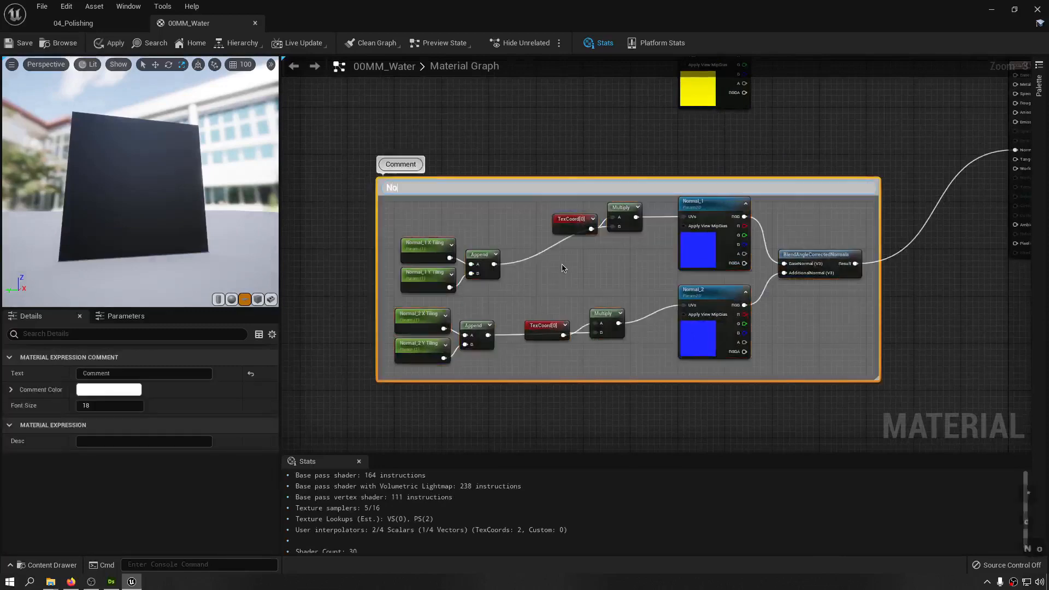
key("Return")
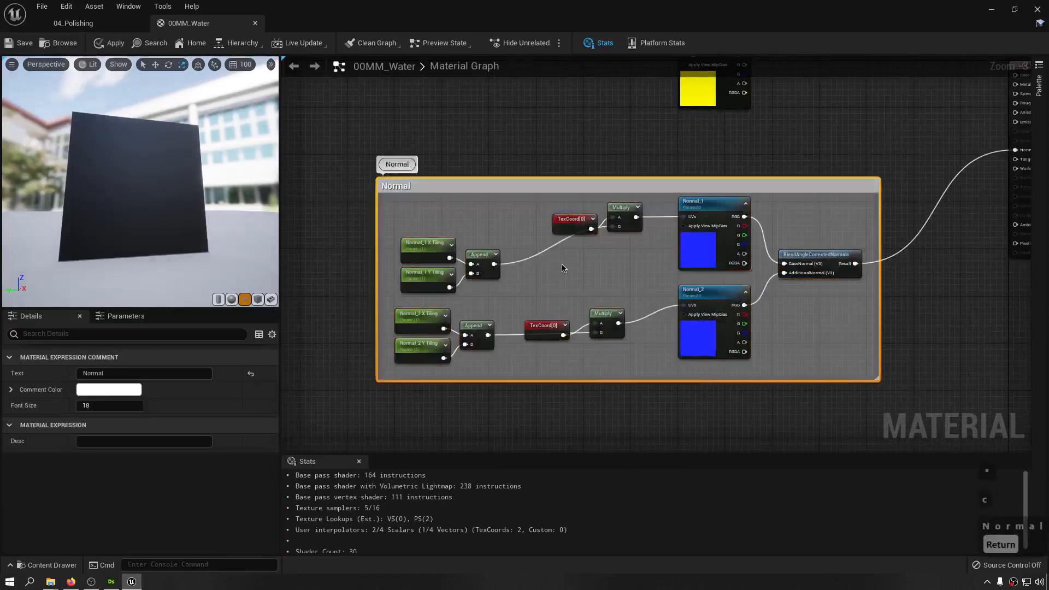
left_click(16, 45)
- Create a material instance of 00MM_Water in the PirateIsland Materials folder and name it "MI_Water"
left_click(73, 23)
key("ctrl+space")
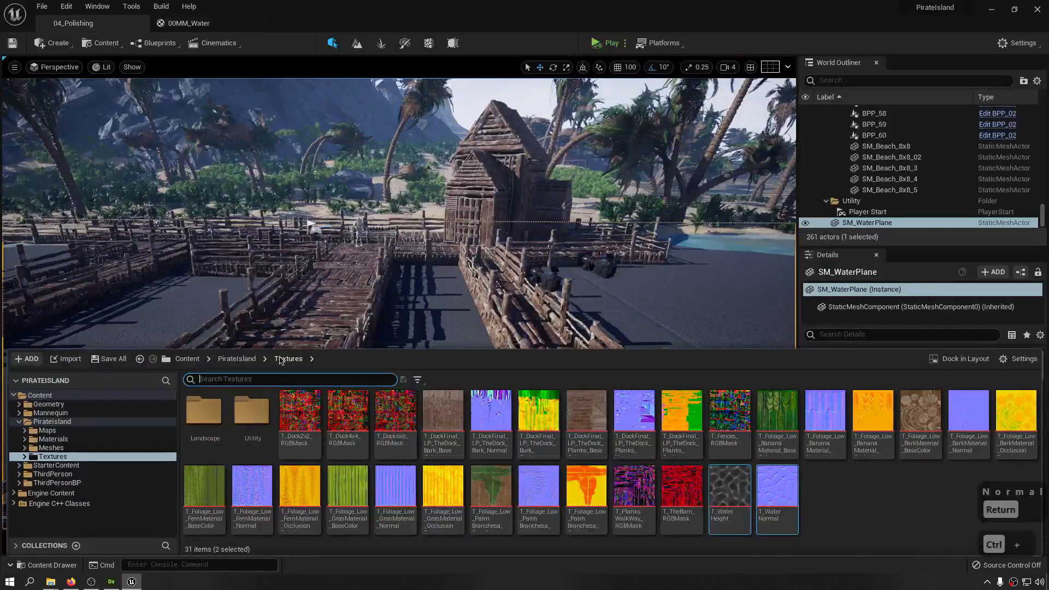
left_click(53, 439)
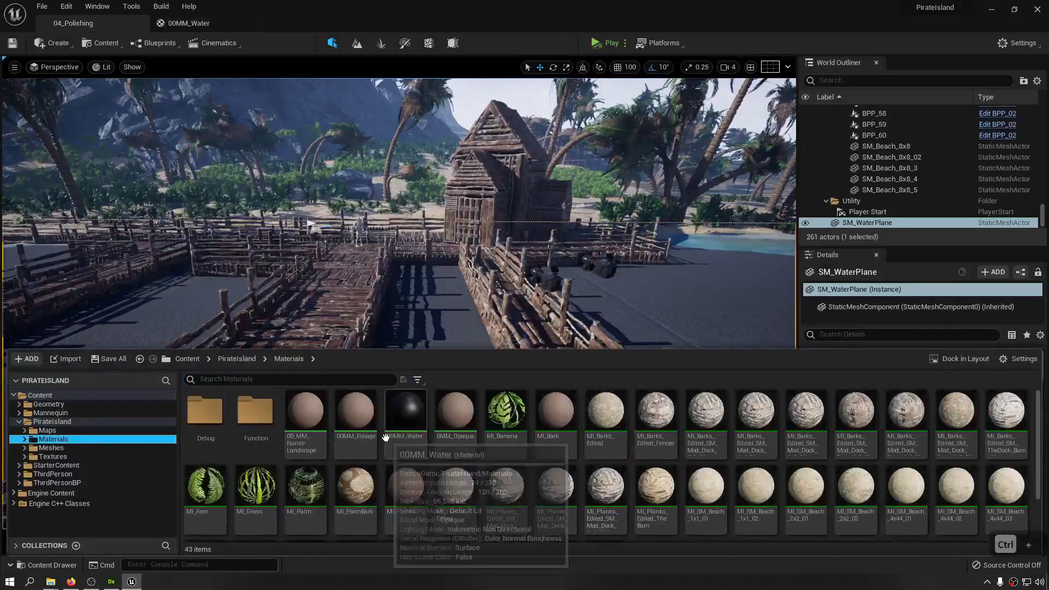
right_click(414, 417)
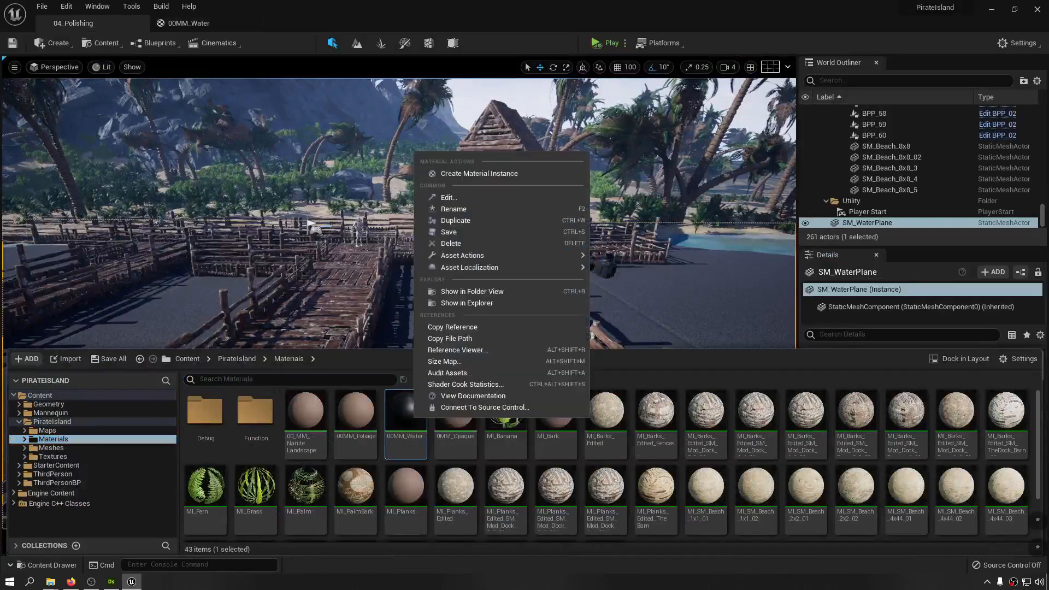
left_click(481, 173)
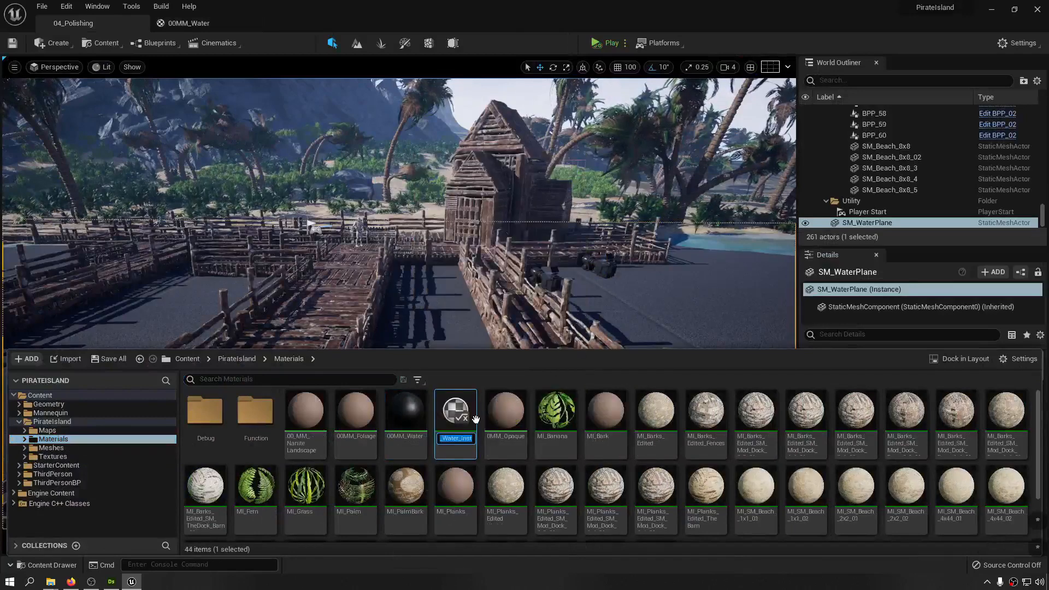
type("MI_Water")
key("Return")
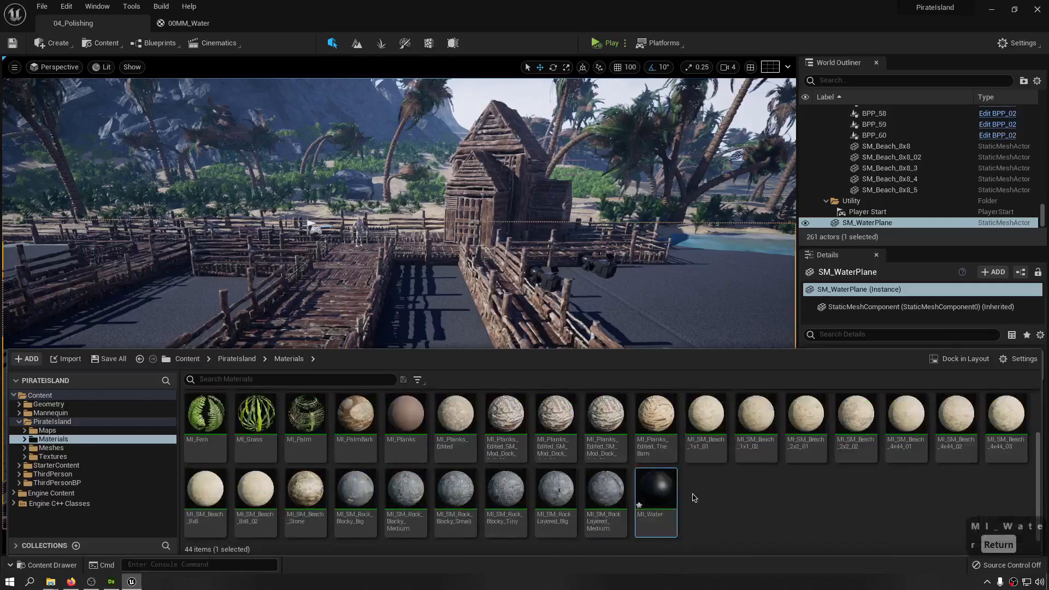
- Assign MI_Water to the SM_WaterPlane static mesh's Element 0 material slot and close the mesh editor
right_click_drag(492, 273, 478, 312)
scroll(872, 508, "down", 1)
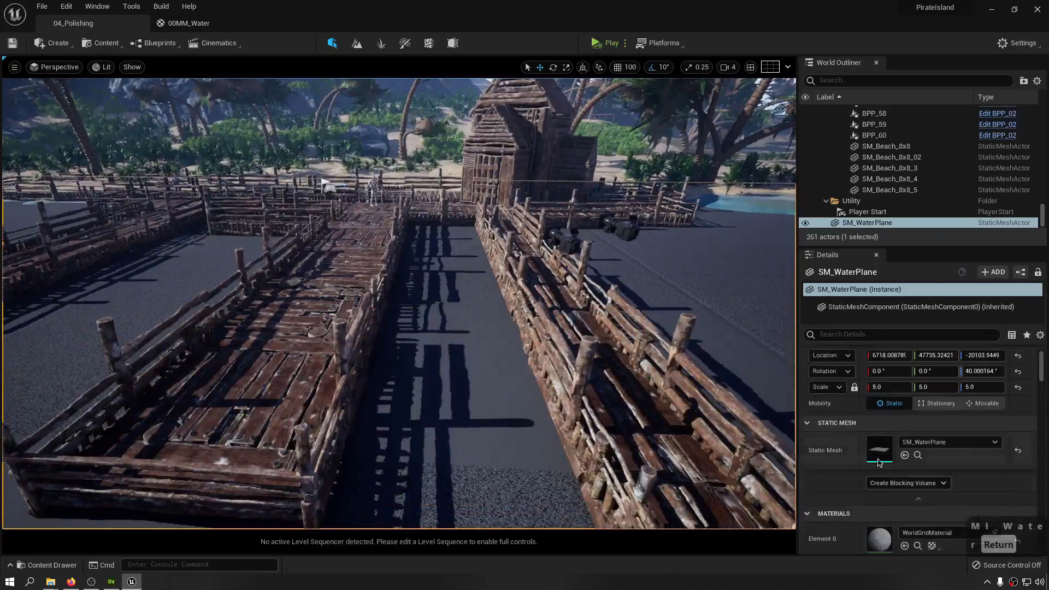
double_click(878, 454)
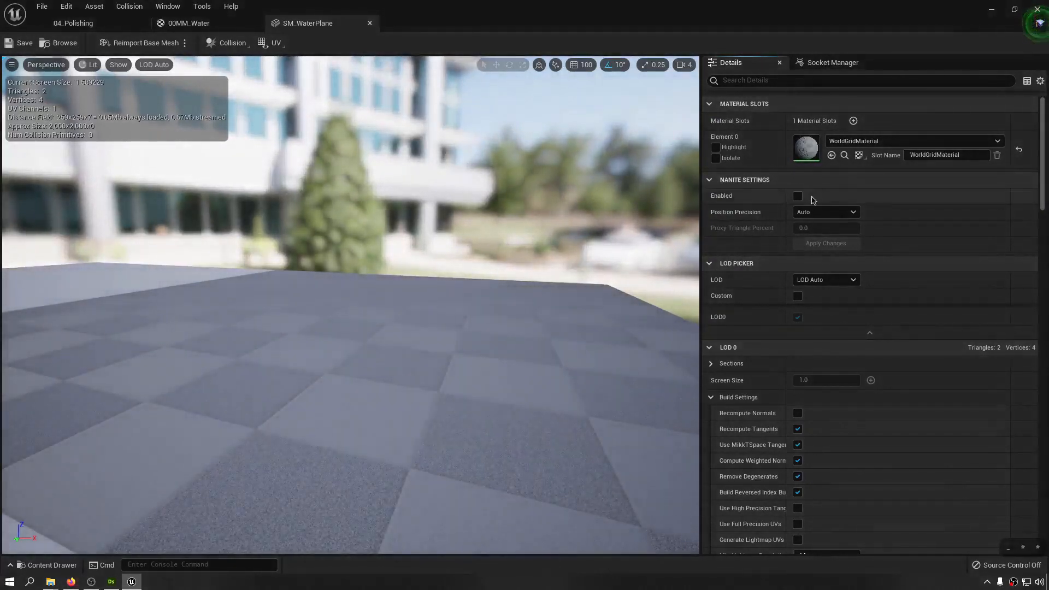
left_click(870, 142)
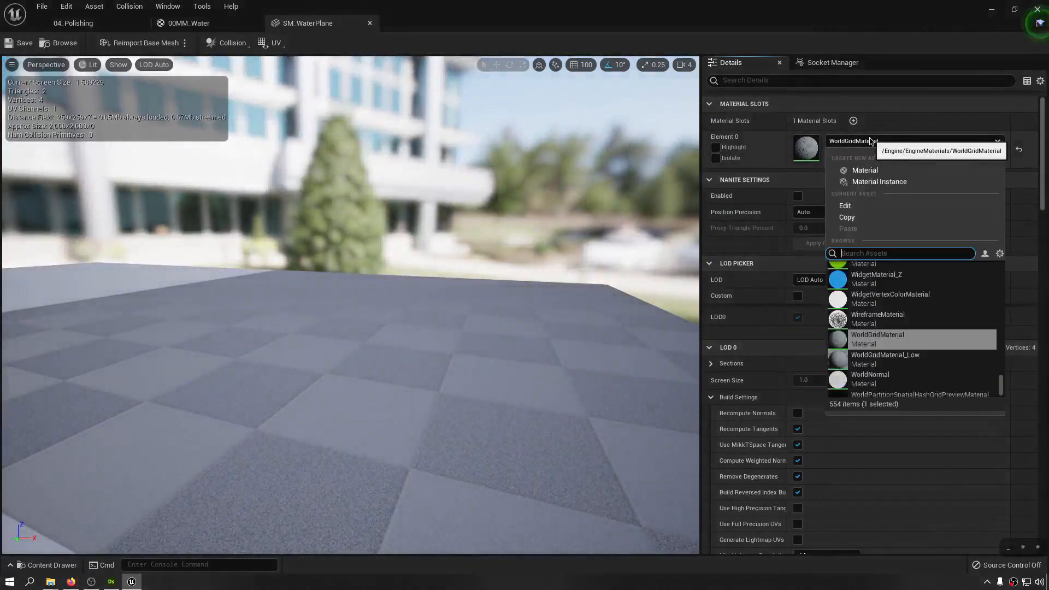
type("MI_Water")
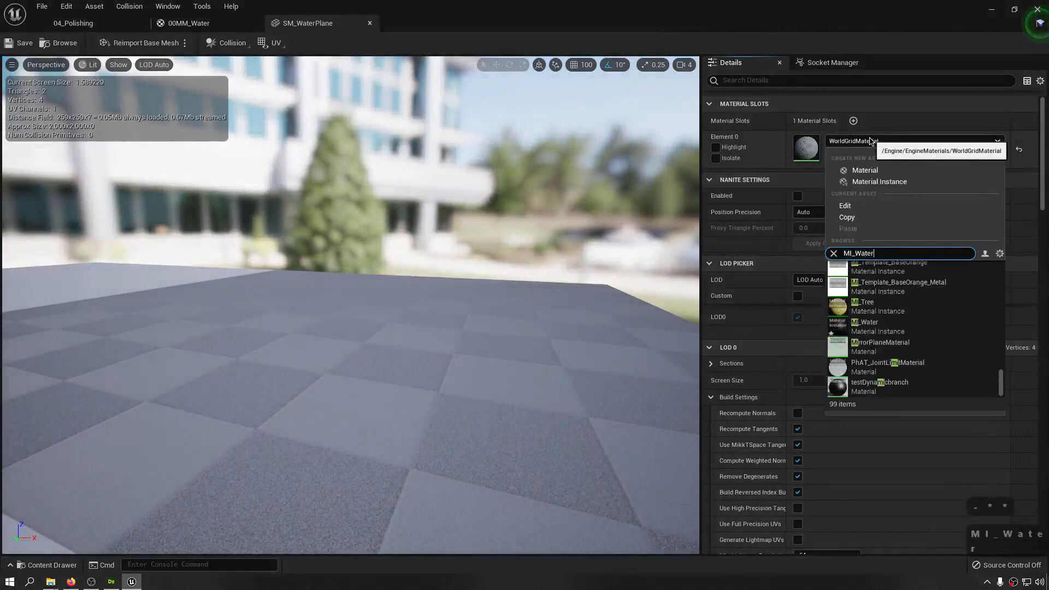
key("Return")
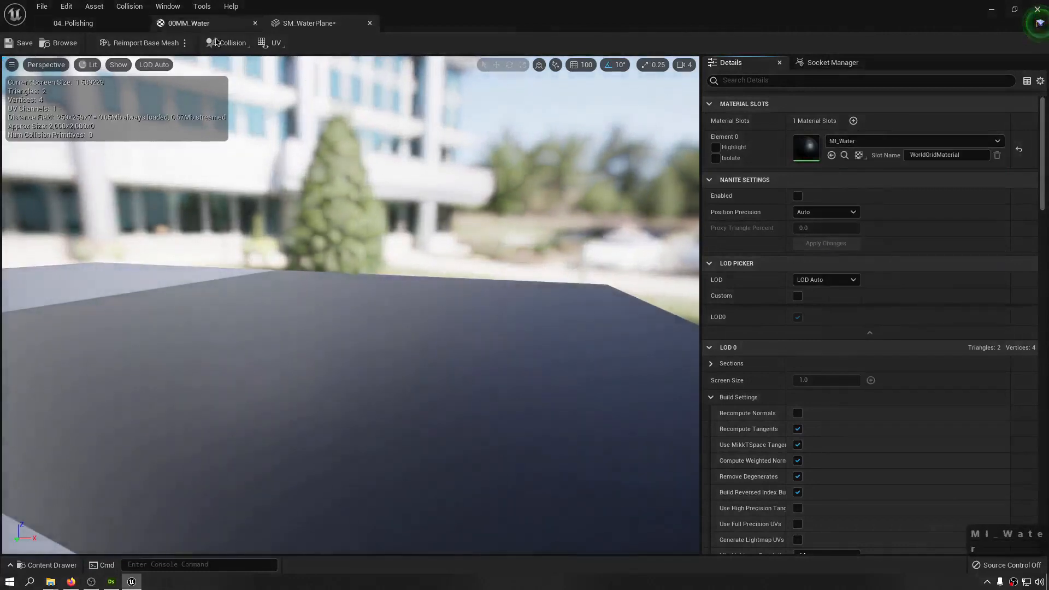
left_click(370, 23)
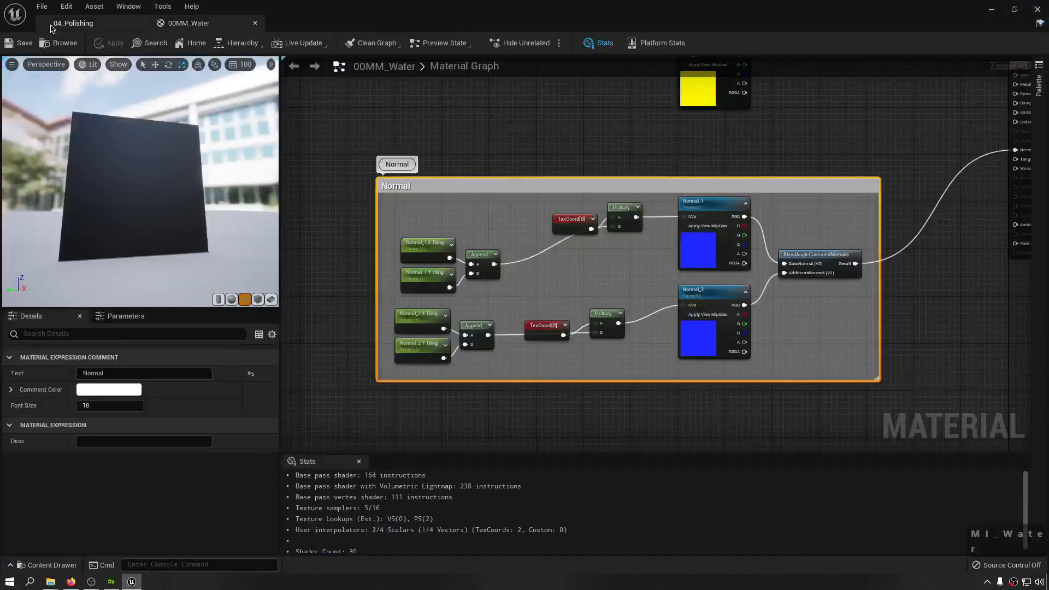
- Open the MI_Water instance from the water plane in the 04_Polishing level and enable its Normal_1 and Normal_2 texture overrides
left_click(74, 23)
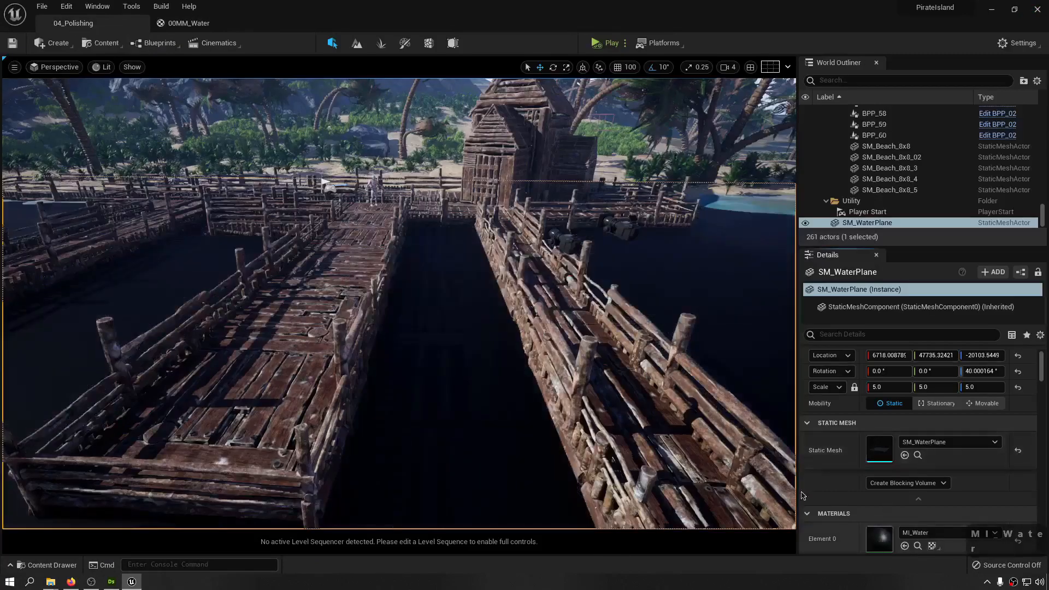
double_click(880, 538)
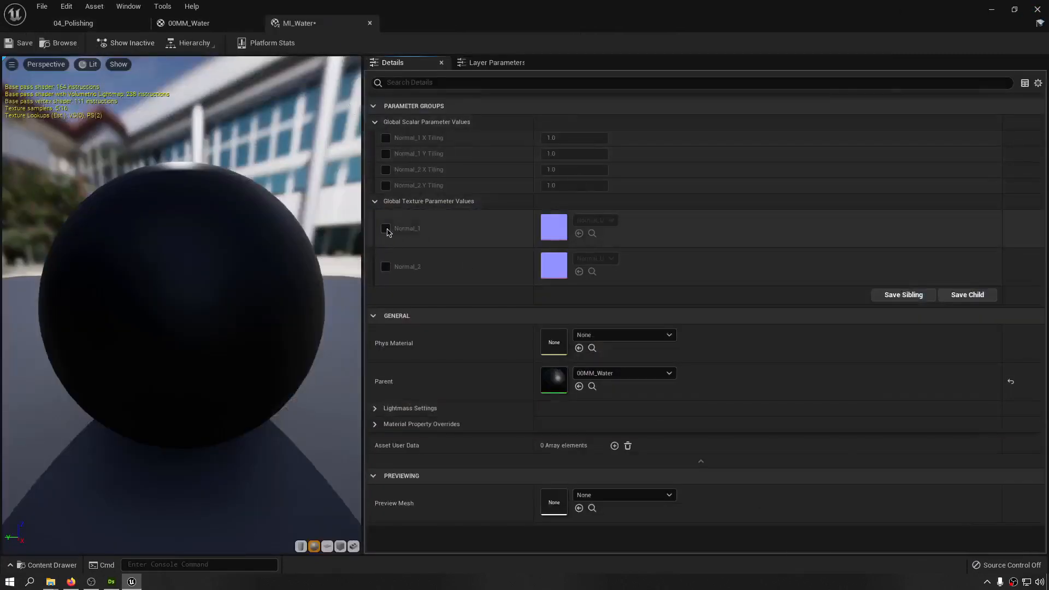
left_click(386, 229)
left_click(386, 266)
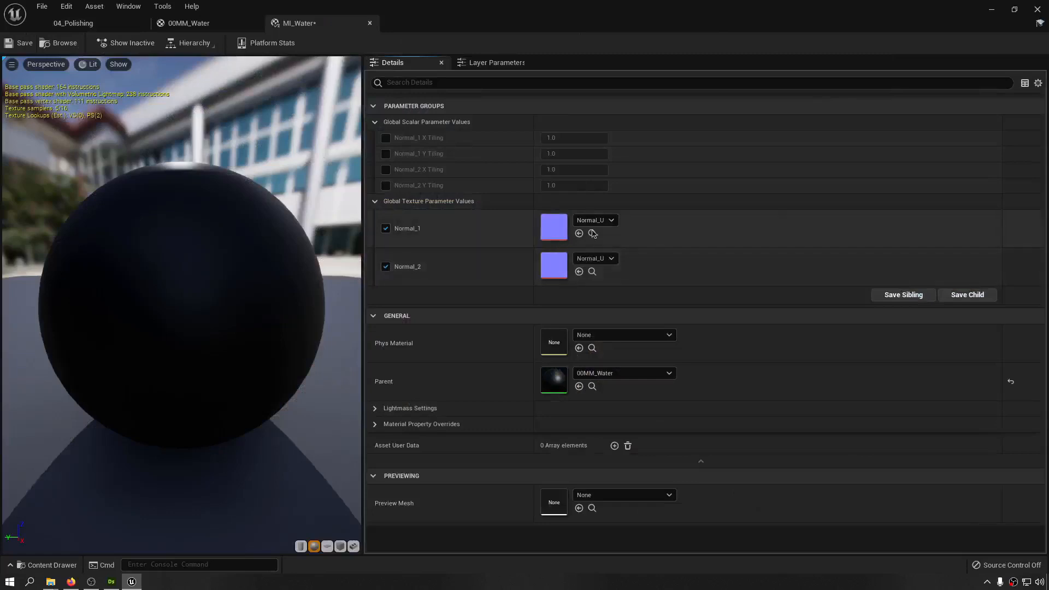
- Assign the T_WaterNormal texture to both the Normal_1 and Normal_2 parameters of MI_Water
left_click(606, 221)
type("wate")
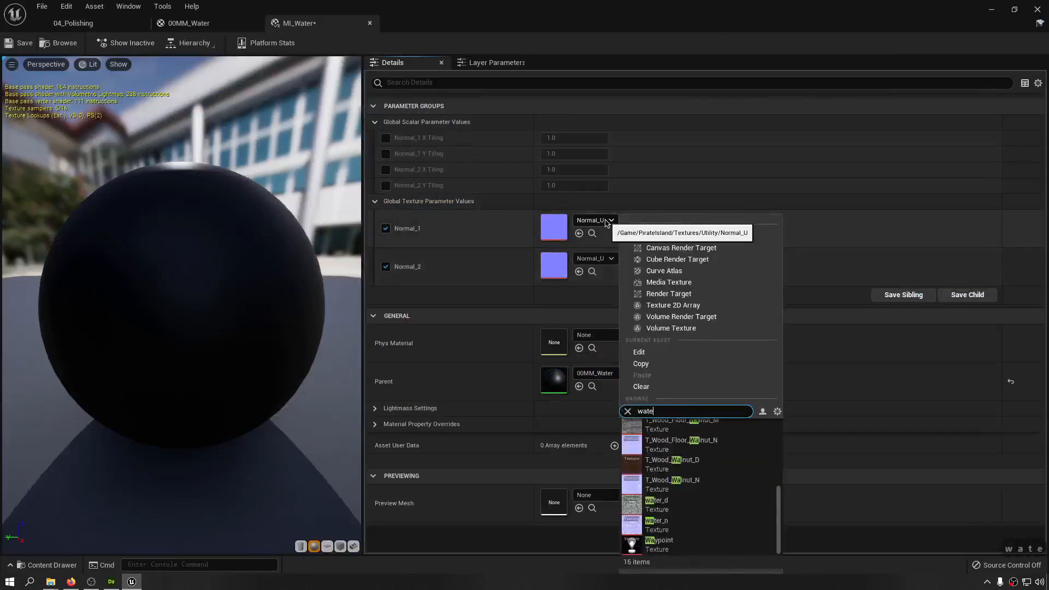
type("r")
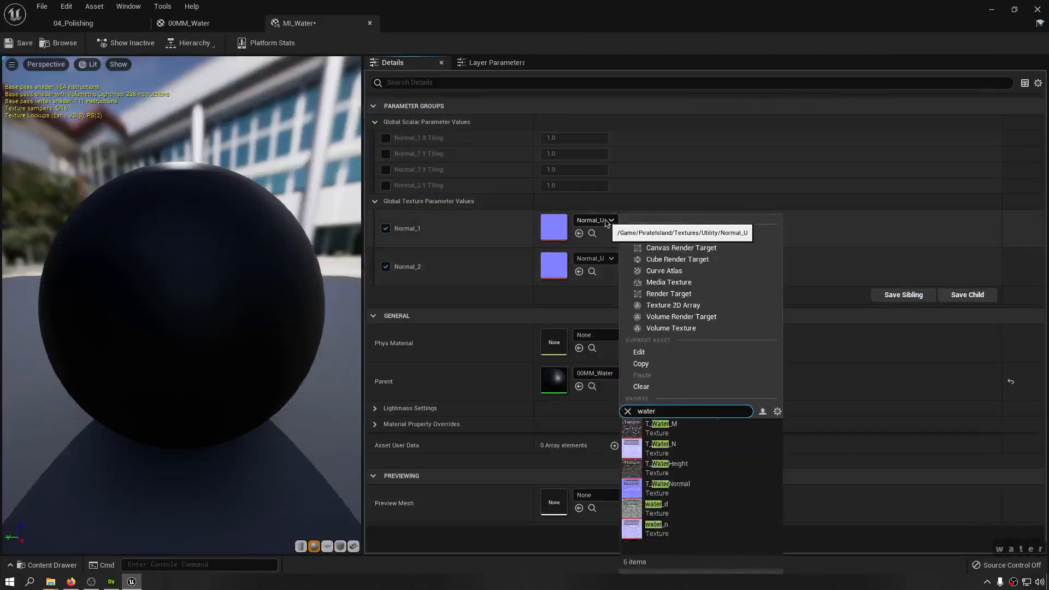
left_click(702, 491)
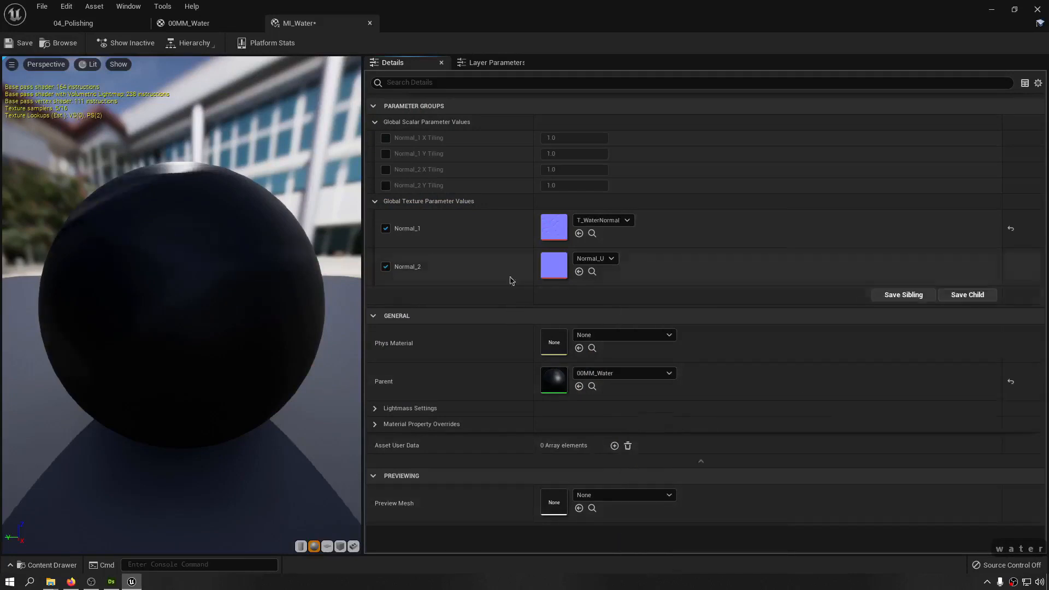
left_click(604, 262)
type("water")
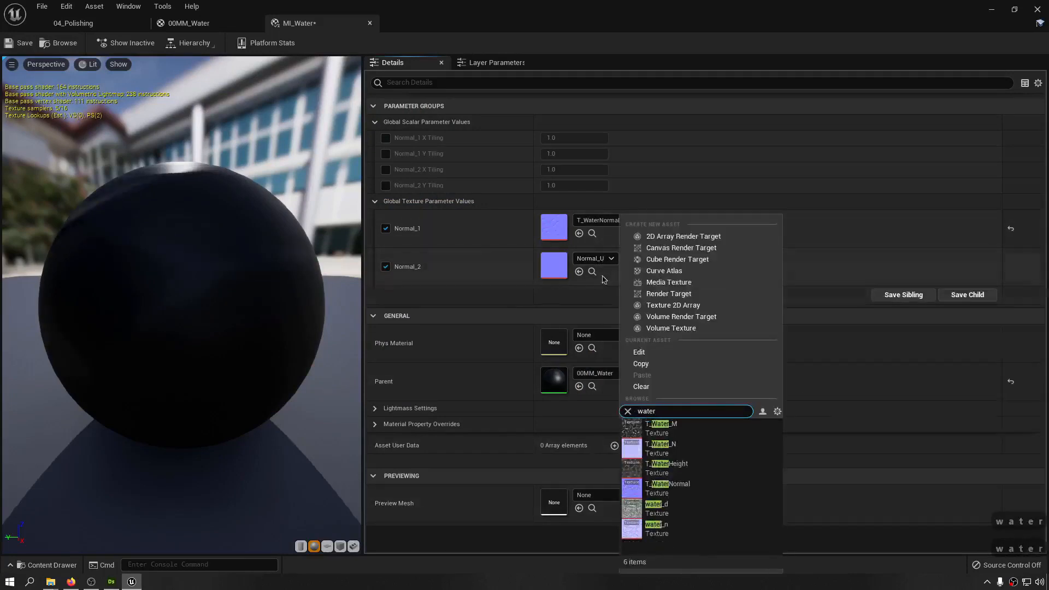
left_click(682, 487)
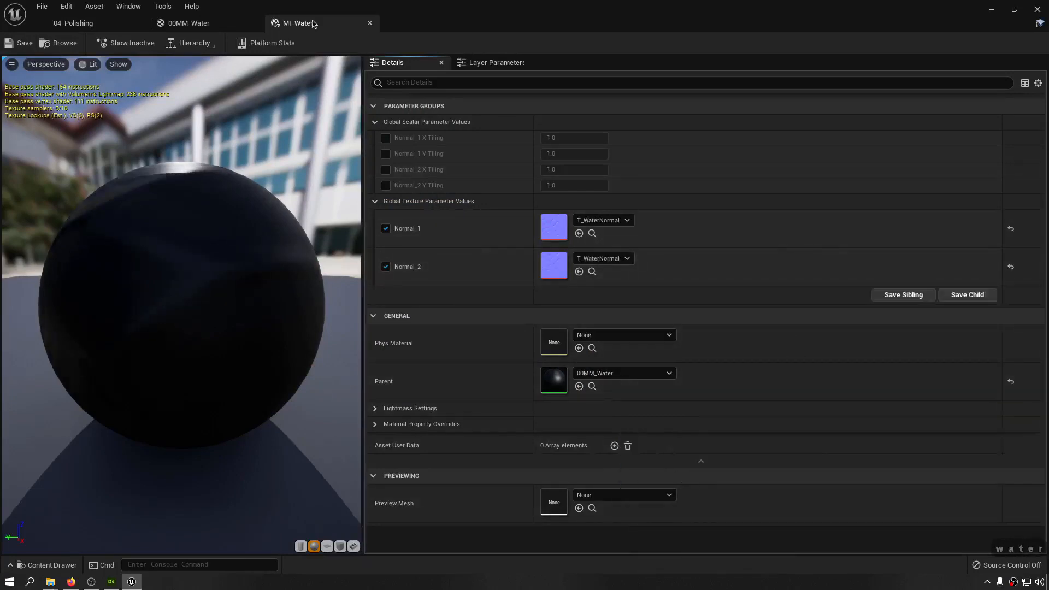
- Float the MI_Water editor over the 04_Polishing level and frame the docks and surrounding water beside it
left_click(370, 23)
left_click(95, 11)
left_click(95, 11)
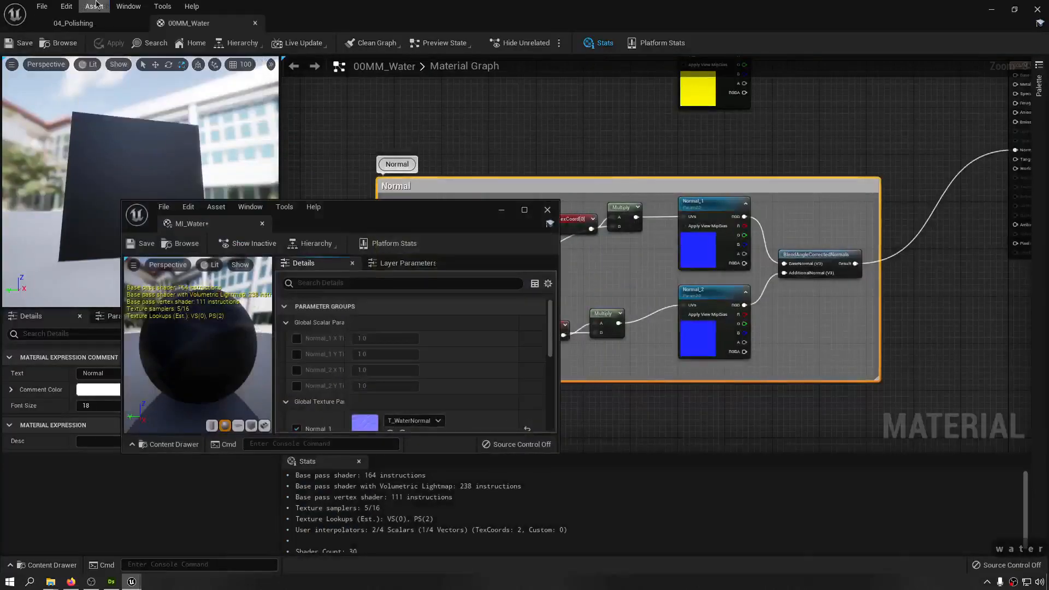
left_click(98, 25)
left_click_drag(446, 229, 251, 266)
key("s")
right_click_drag(437, 262, 481, 254)
key("d")
key("d")
key("w")
key("w")
key("w")
key("a")
key("w")
key("w")
key("e")
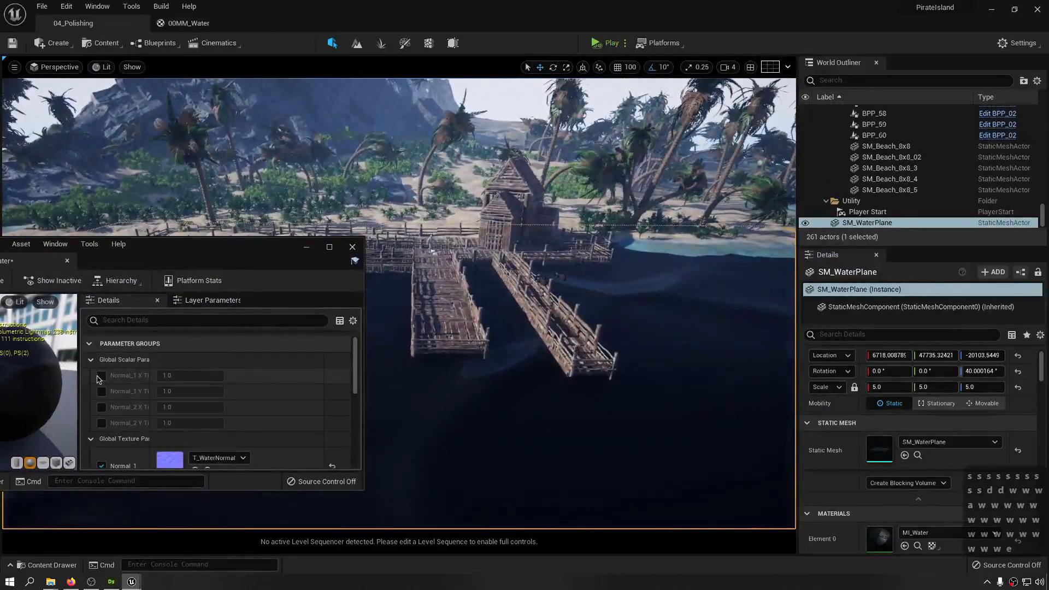
- Enable all four tiling overrides in MI_Water and set Normal_1 X Tiling and Normal_1 Y Tiling to 100
left_click_drag(149, 374, 191, 381)
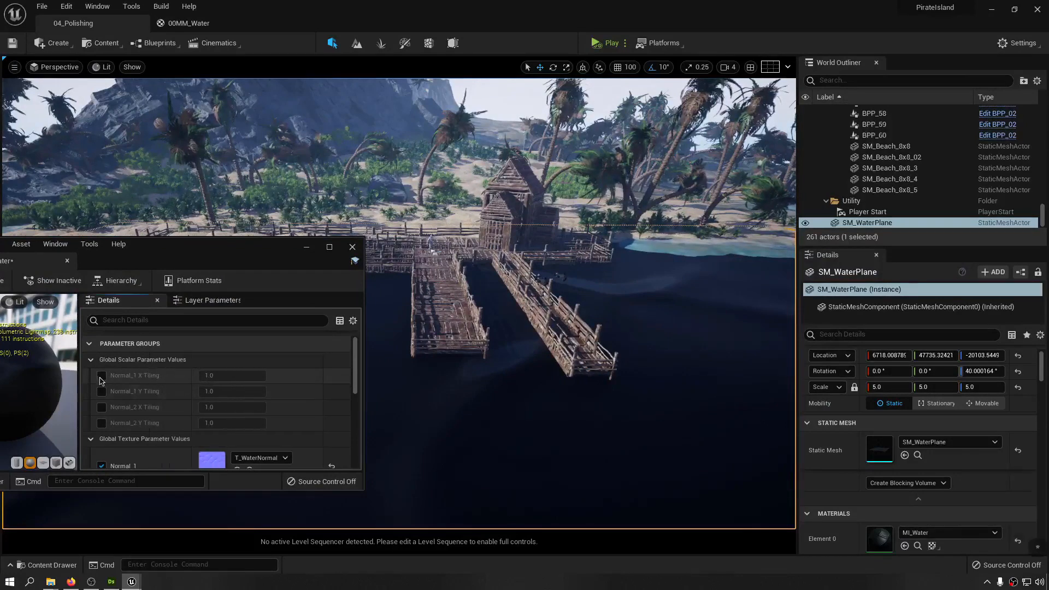
left_click(101, 409)
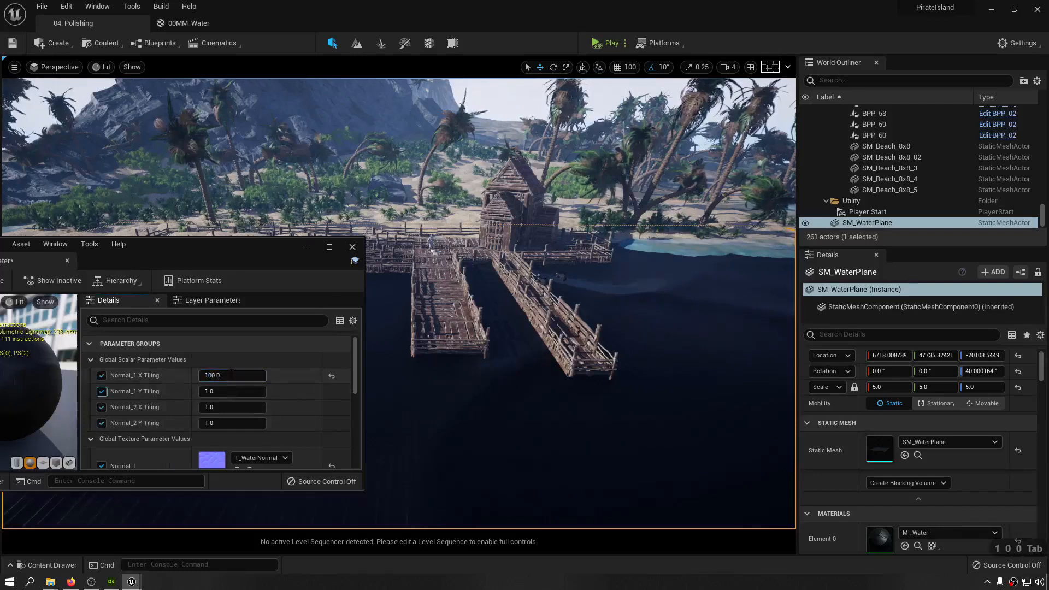
type("100")
key("Return")
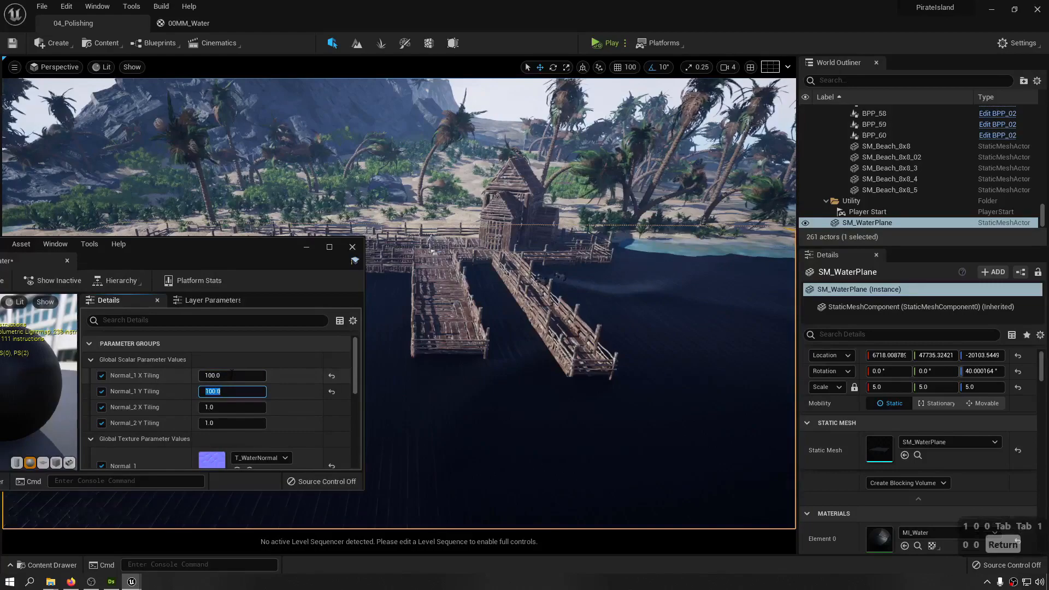
- Examine the Normal_1 tiling on the water around the docks
key("w")
right_click_drag(492, 328, 456, 369)
key("a")
key("w")
key("e")
key("d")
key("w")
key("s")
key("a")
key("s")
key("s")
key("d")
- Set Normal_2 X Tiling and Normal_2 Y Tiling to 200
left_click(239, 409)
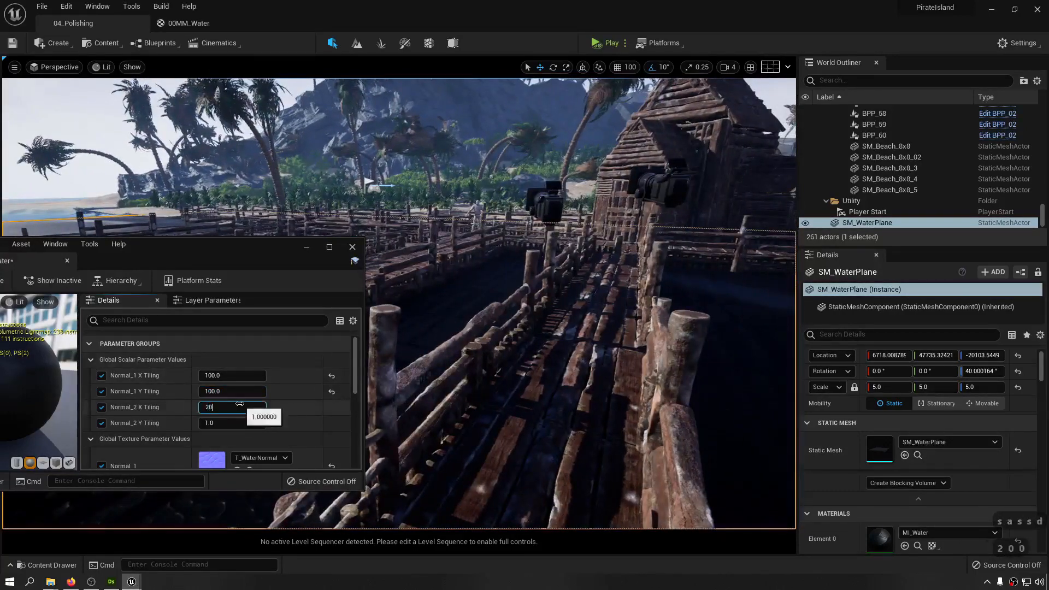
type("200")
key("Tab")
key("Tab")
type("200")
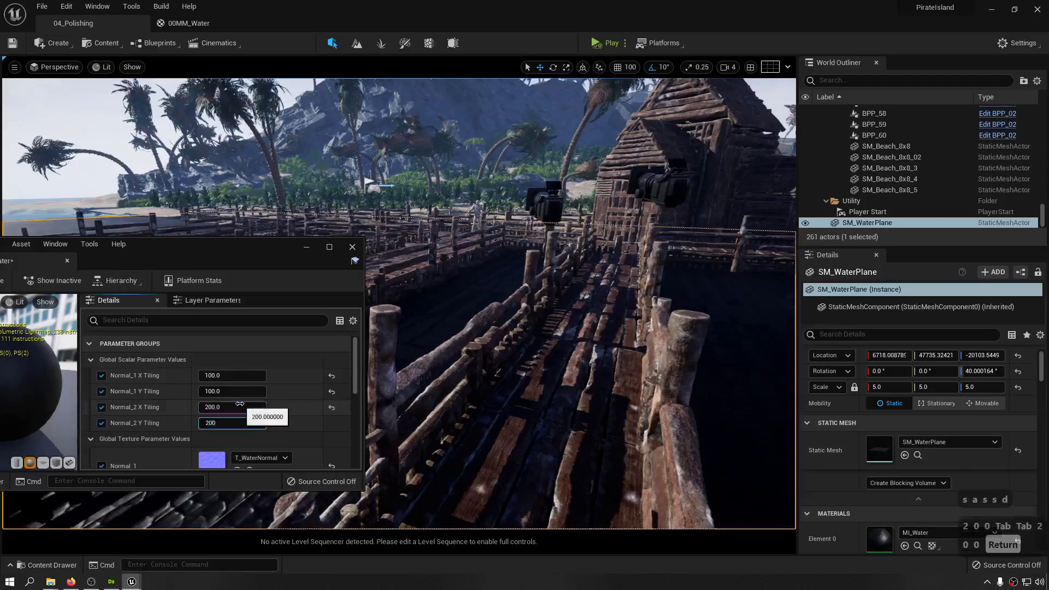
key("Return")
- Examine the blended normal tiling across the water beside the docks and close the MI_Water editor
key("a")
key("s")
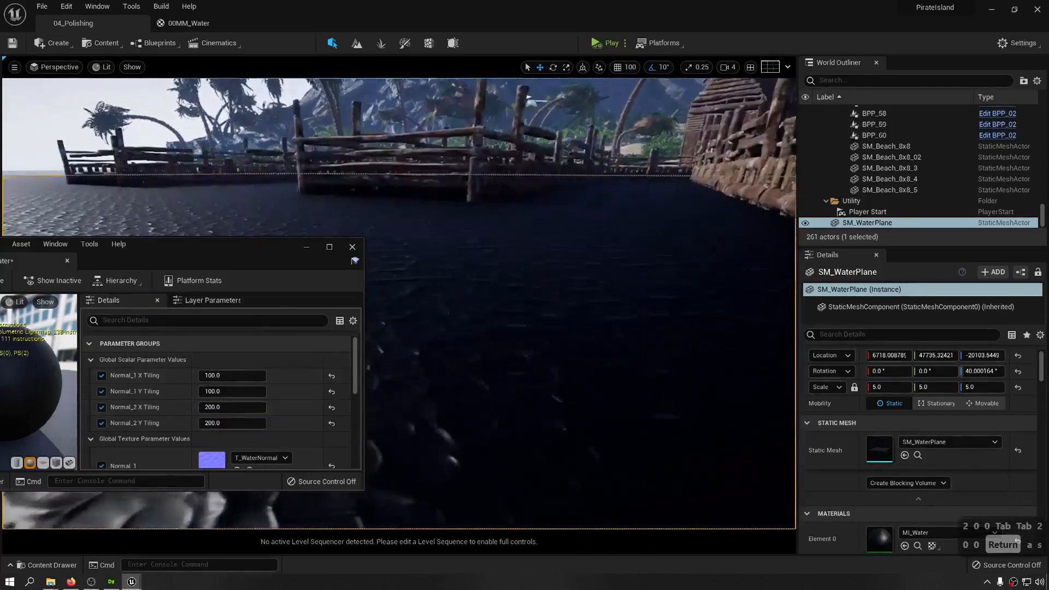
key("a")
key("s")
key("a")
key("s")
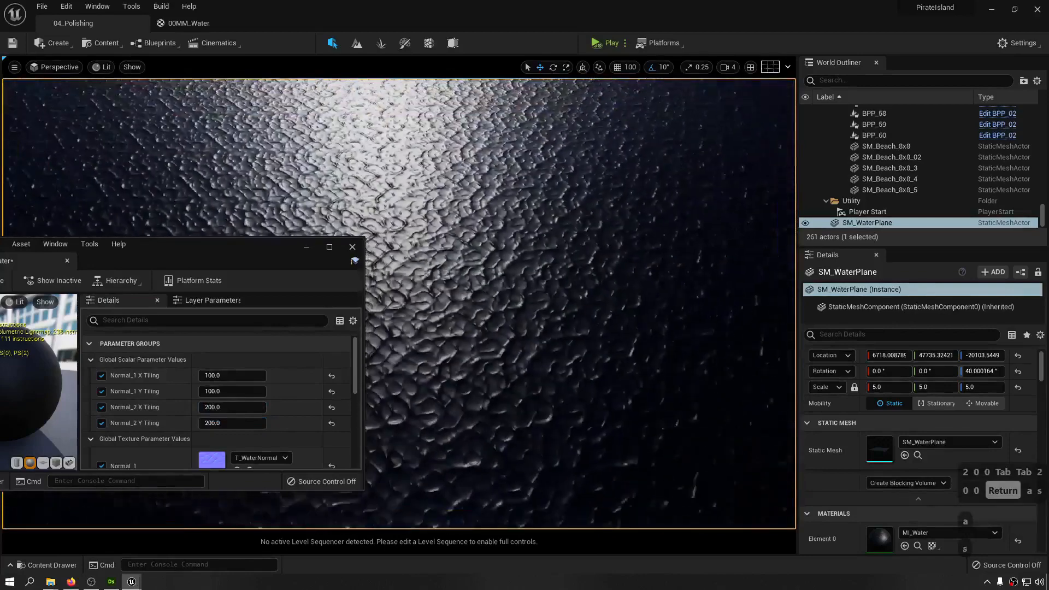
key("q")
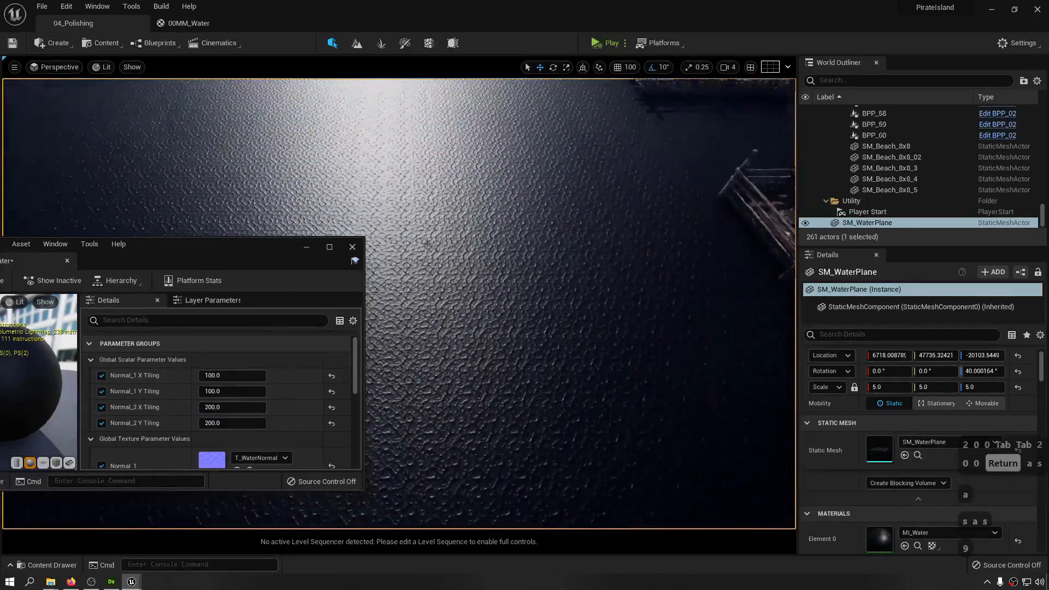
key("a")
right_click_drag(445, 231, 563, 241)
key("w")
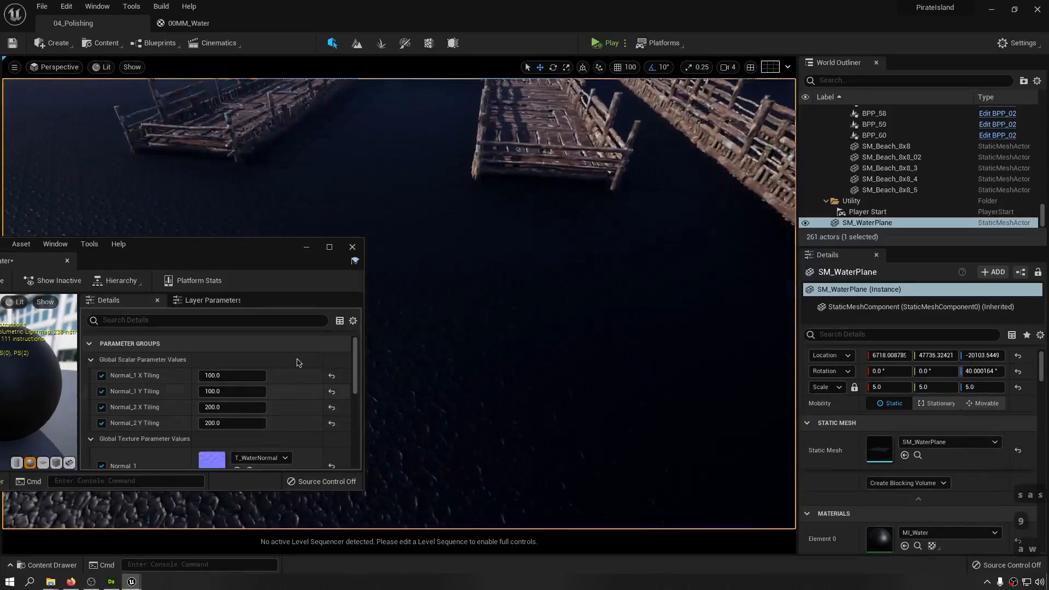
left_click(356, 248)
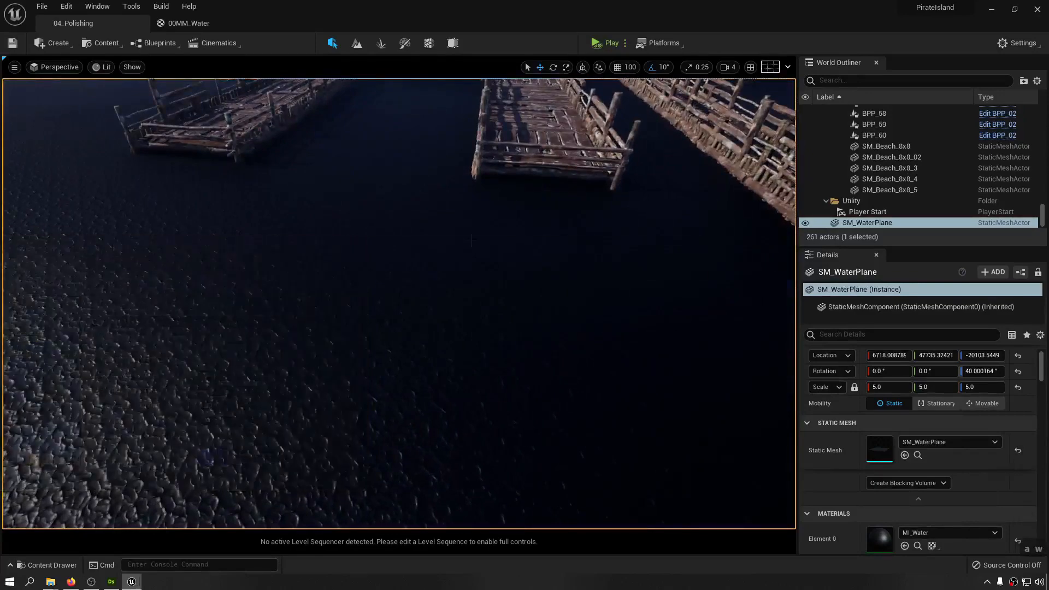
- Inspect the ripple pattern of the water surface up close in the level
right_click_drag(415, 273, 350, 306)
key("w")
key("d")
key("a")
key("e")
key("a")
key("KP_Multiply")
key("KP_Multiply")
key("a")
key("w")
key("a")
key("s")
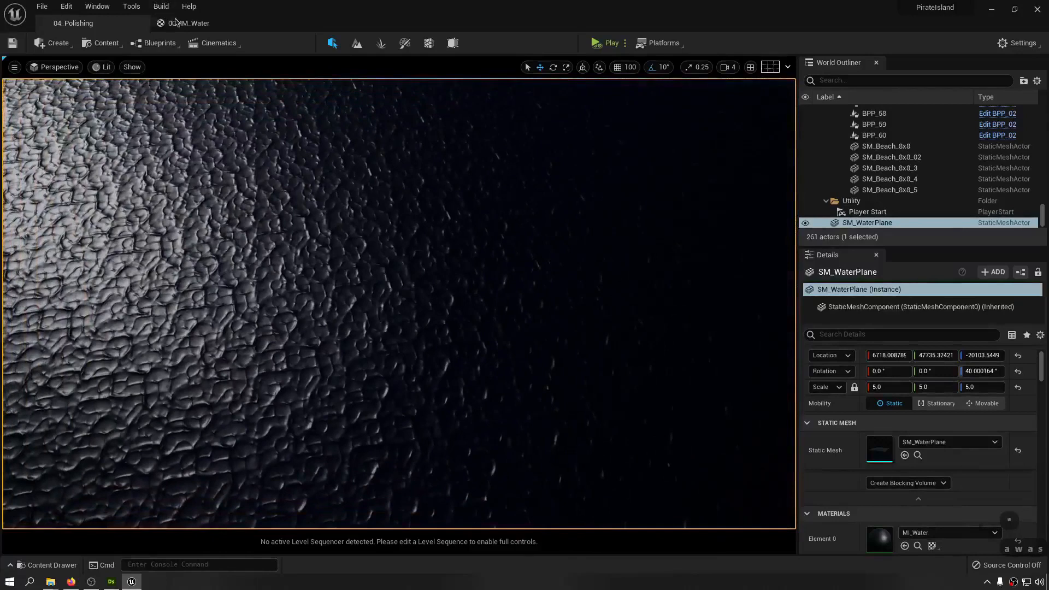
- In the 00MM_Water graph, widen the Normal comment box and move the tiling nodes away from the texture samples to make room
left_click(176, 22)
left_click(559, 144)
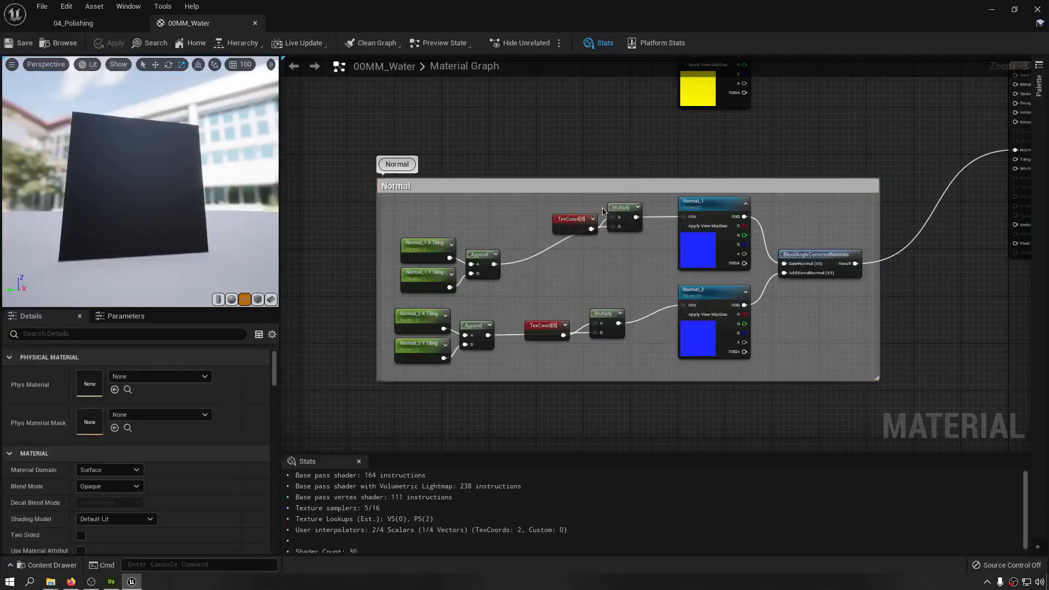
left_click_drag(375, 226, 281, 226)
left_click_drag(549, 260, 376, 364)
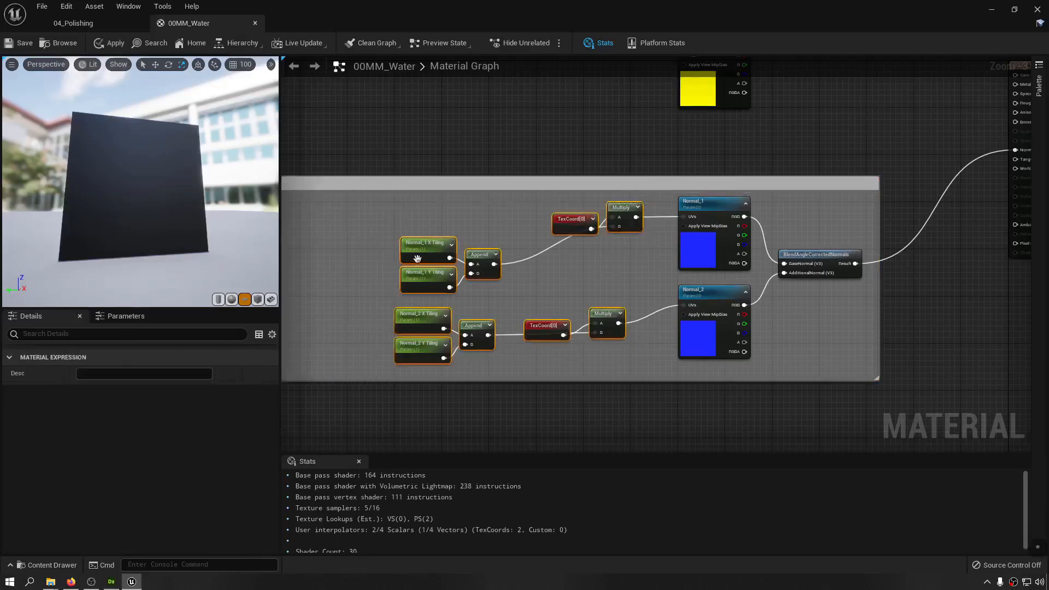
left_click_drag(415, 255, 337, 255)
right_click_drag(401, 249, 532, 244)
left_click_drag(533, 247, 421, 247)
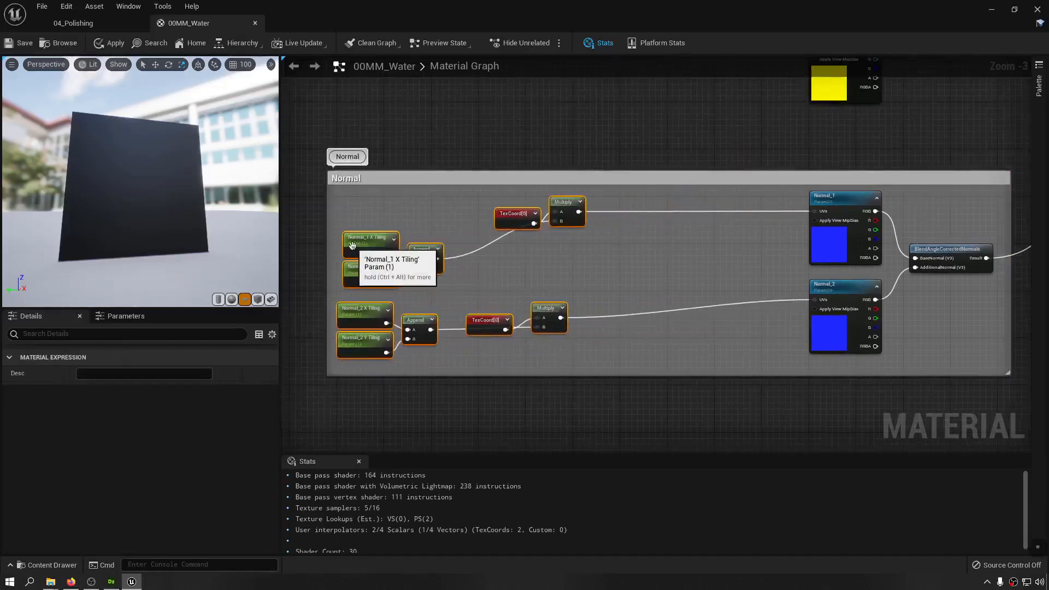
left_click(633, 249)
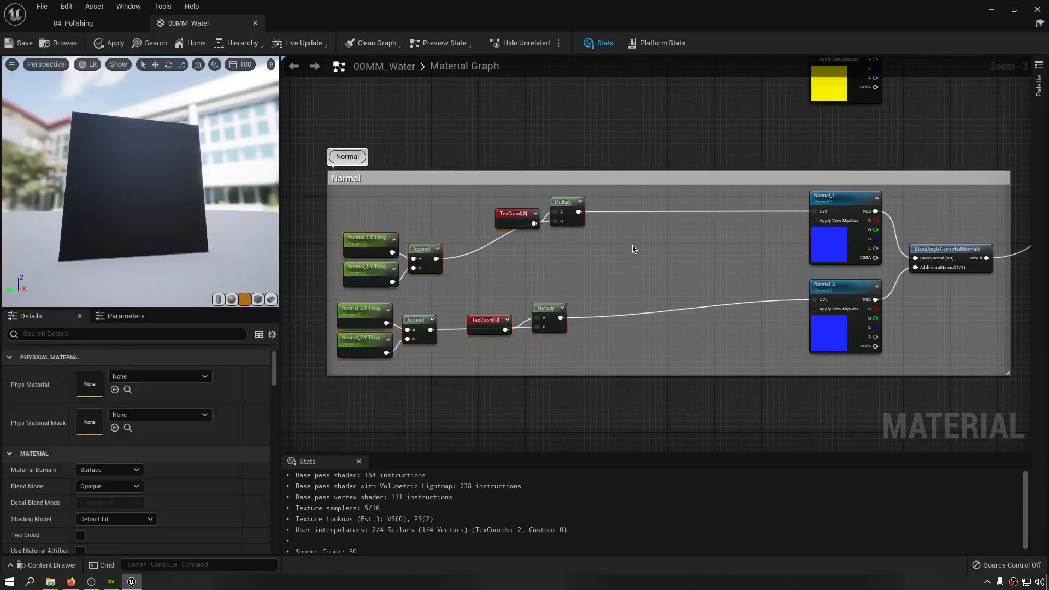
- Add a Panner node and a duplicate, placing one between the Multiply and texture sample of each normal map
right_click(637, 240)
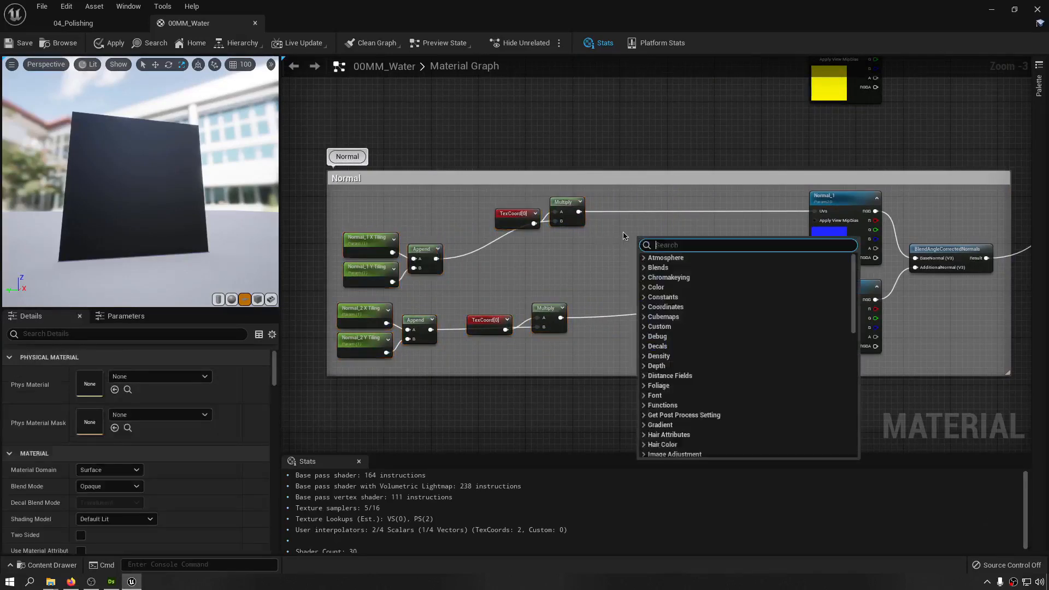
type("pann")
key("Return")
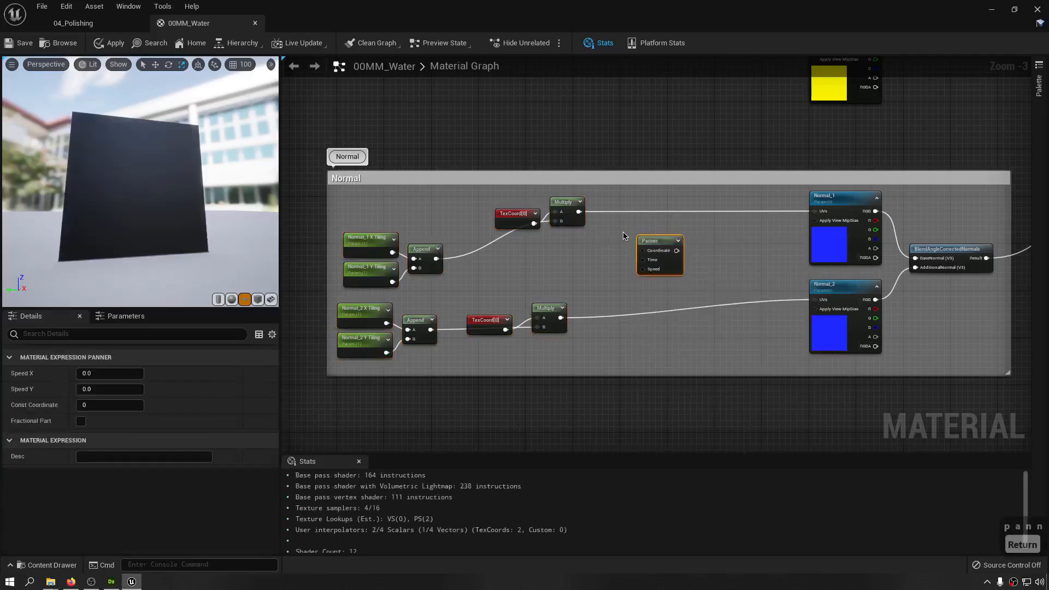
key("ctrl+c")
key("ctrl+v")
left_click_drag(656, 241, 661, 310)
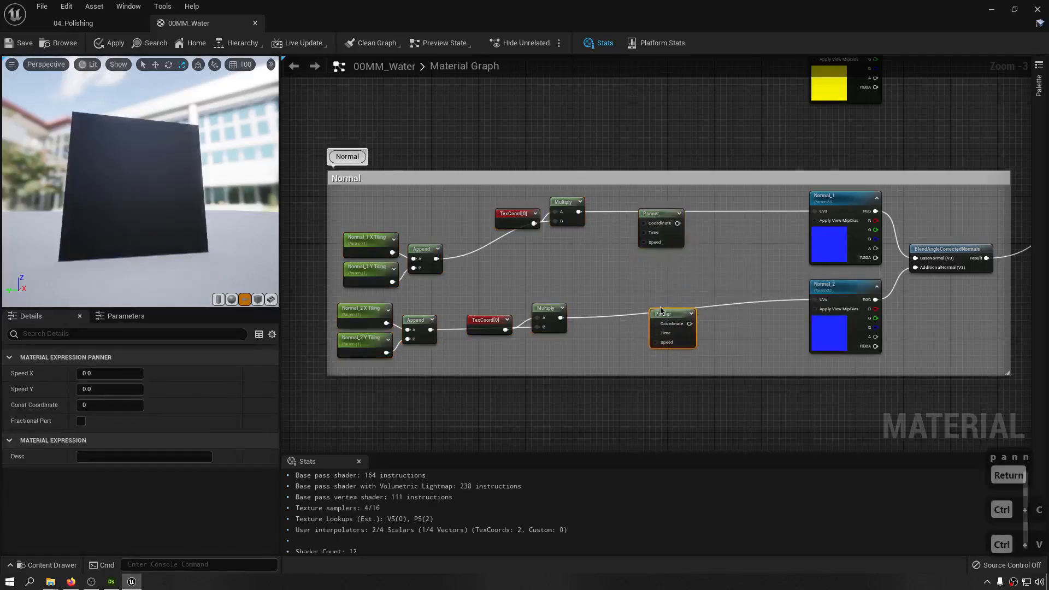
- Wire each Multiply output into its Panner's Coordinate and each Panner into the UVs of Normal_1 and Normal_2 respectively
scroll(674, 219, "up", 3)
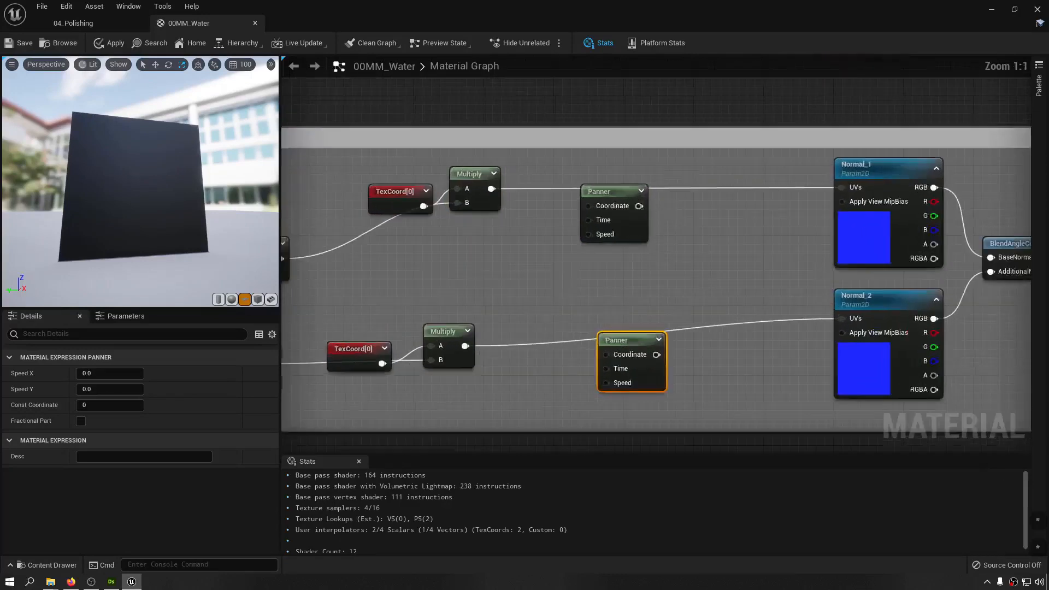
right_click_drag(674, 218, 655, 265)
left_click_drag(619, 252, 823, 233)
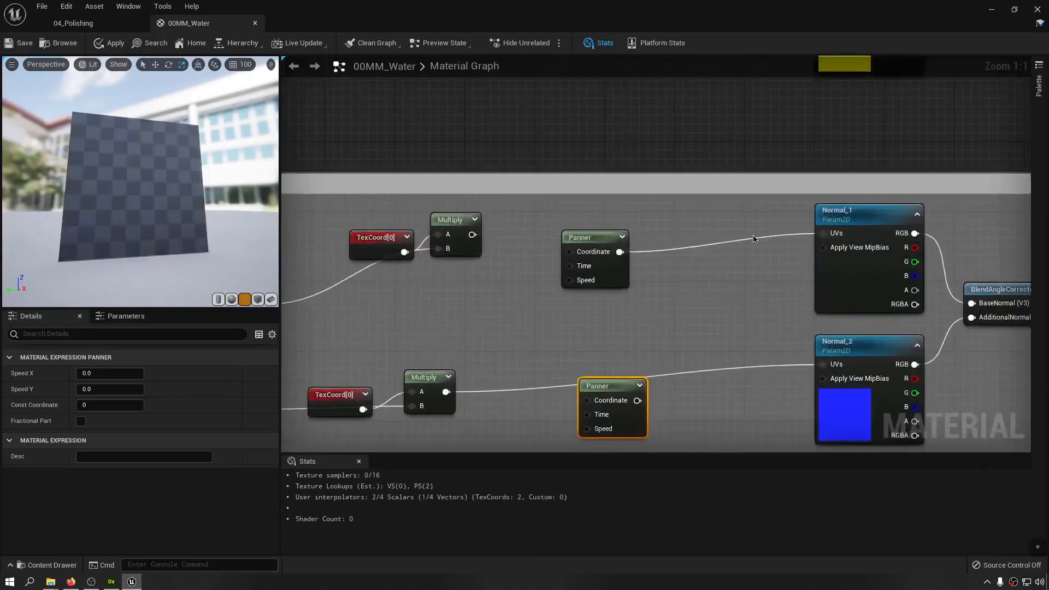
left_click_drag(596, 237, 614, 220)
left_click_drag(472, 235, 588, 234)
right_click_drag(445, 391, 483, 323)
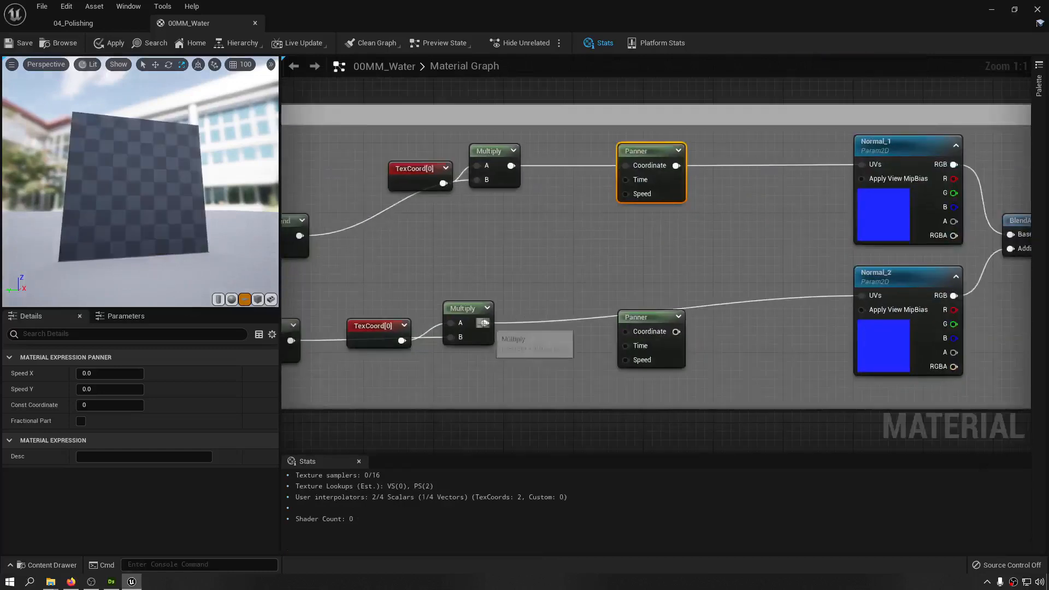
left_click_drag(483, 323, 866, 298)
mouse_move(652, 319)
left_mouse_down()
mouse_move(678, 303)
mouse_move(660, 310)
left_mouse_up()
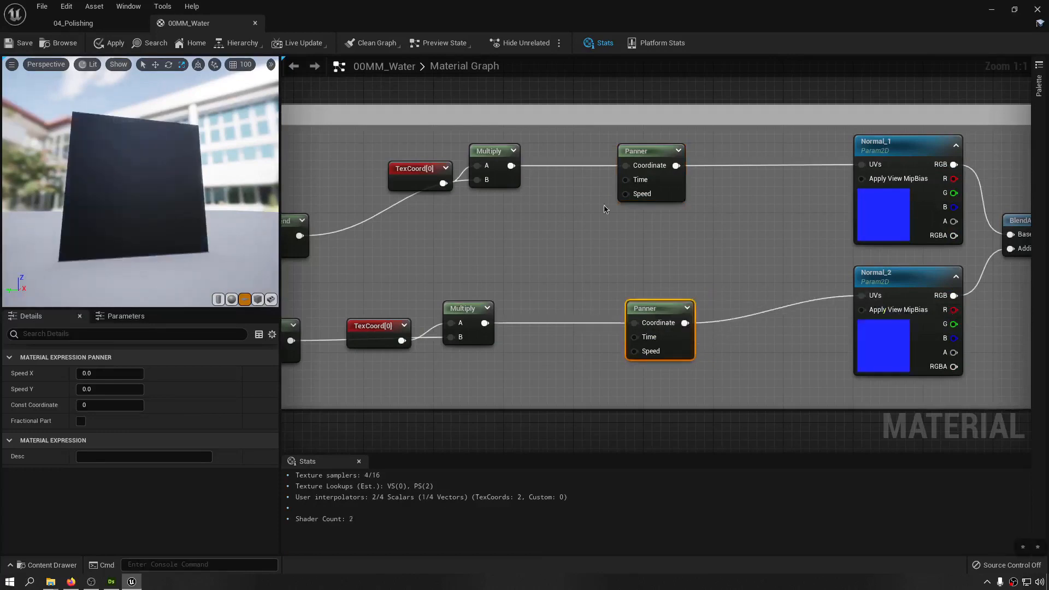
- Add a scalar parameter named "Normal_1 Speed" beside the Normal_1 Panner and copy its name
right_click_drag(632, 226, 681, 208)
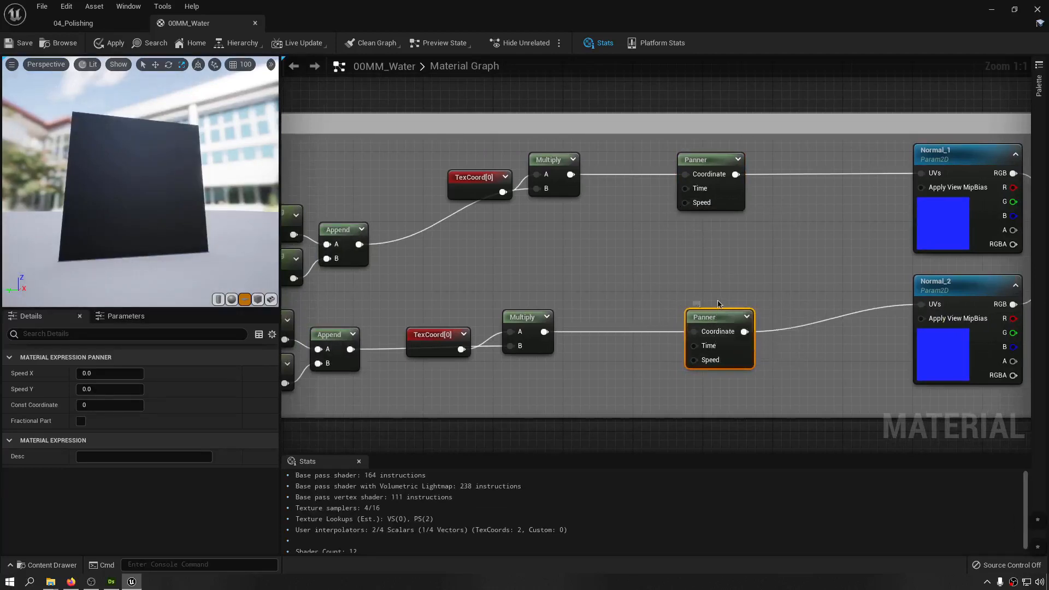
mouse_move(725, 218)
right_mouse_down()
mouse_move(810, 220)
mouse_move(741, 207)
right_mouse_up()
left_click(648, 221)
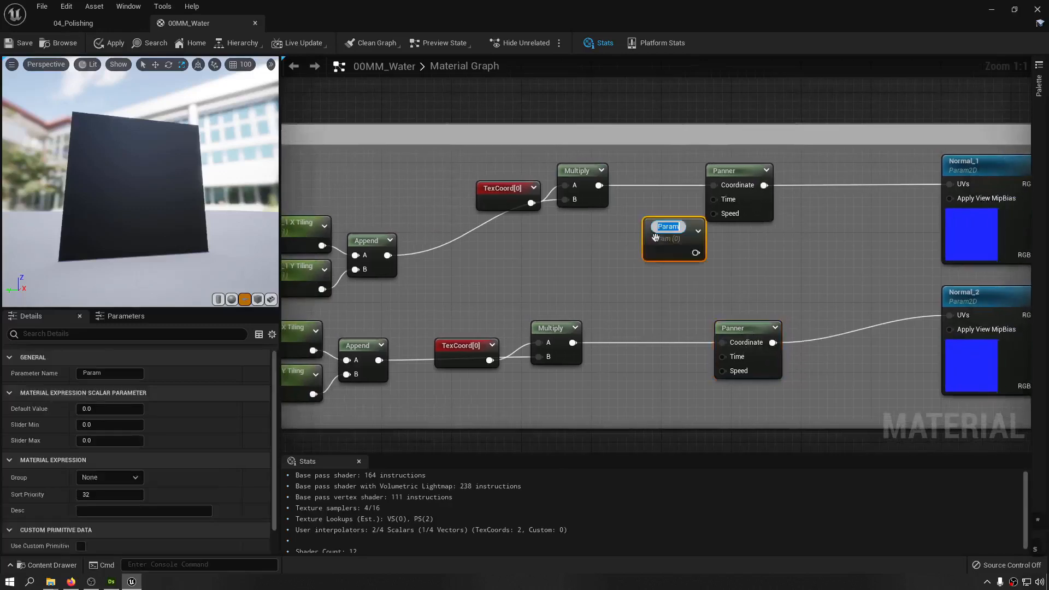
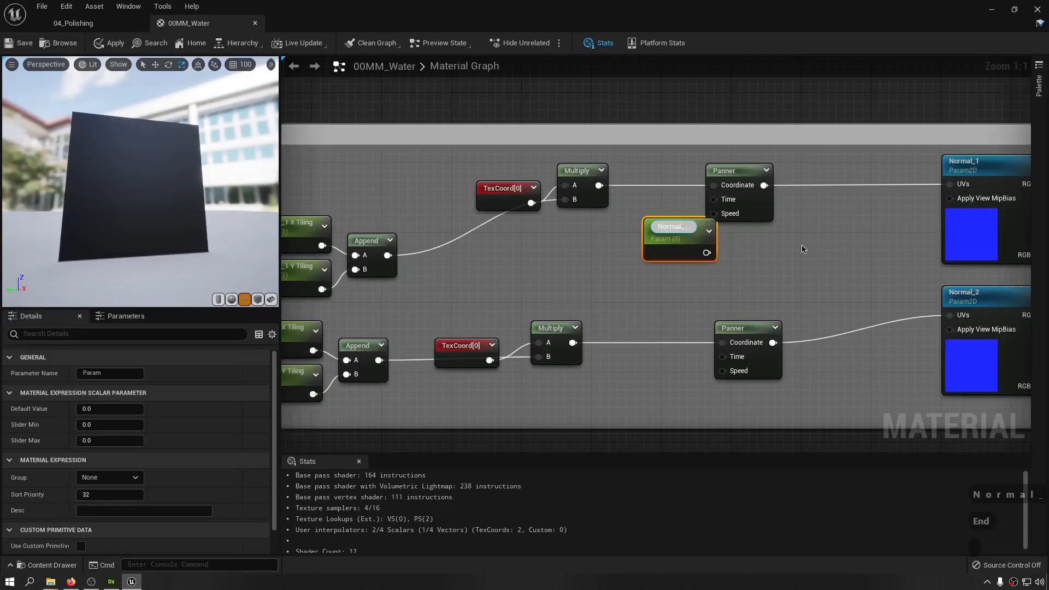
key("Left")
key("Left")
key("Left")
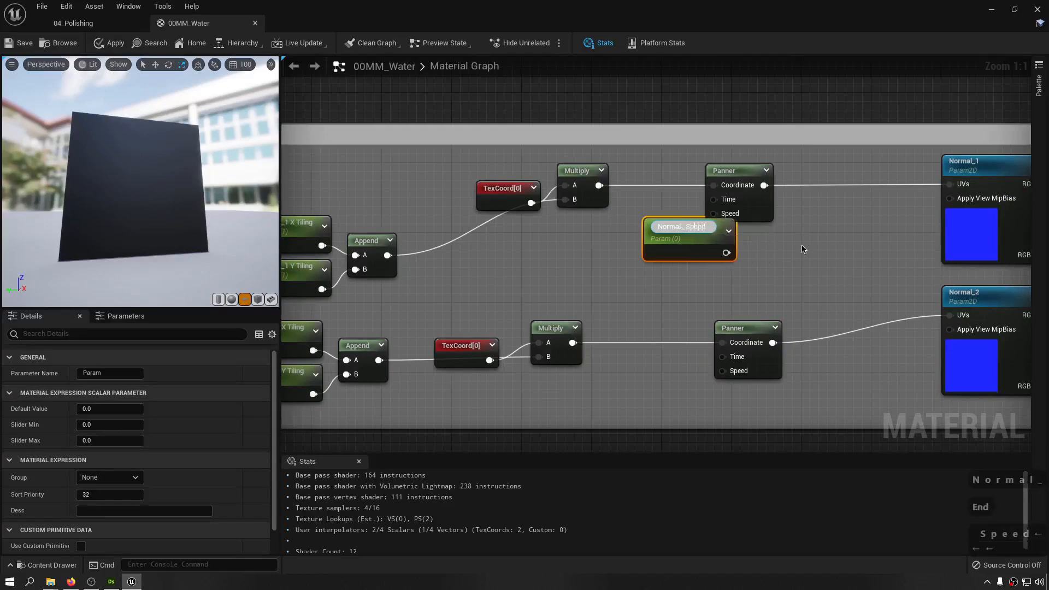
key("Return")
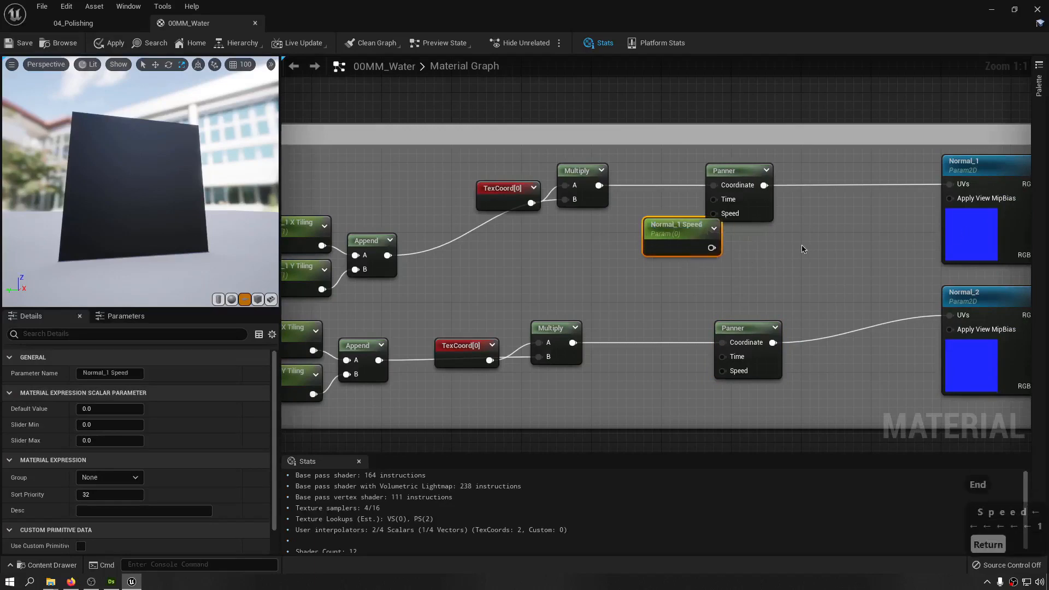
left_click(110, 373)
key("ctrl+c")
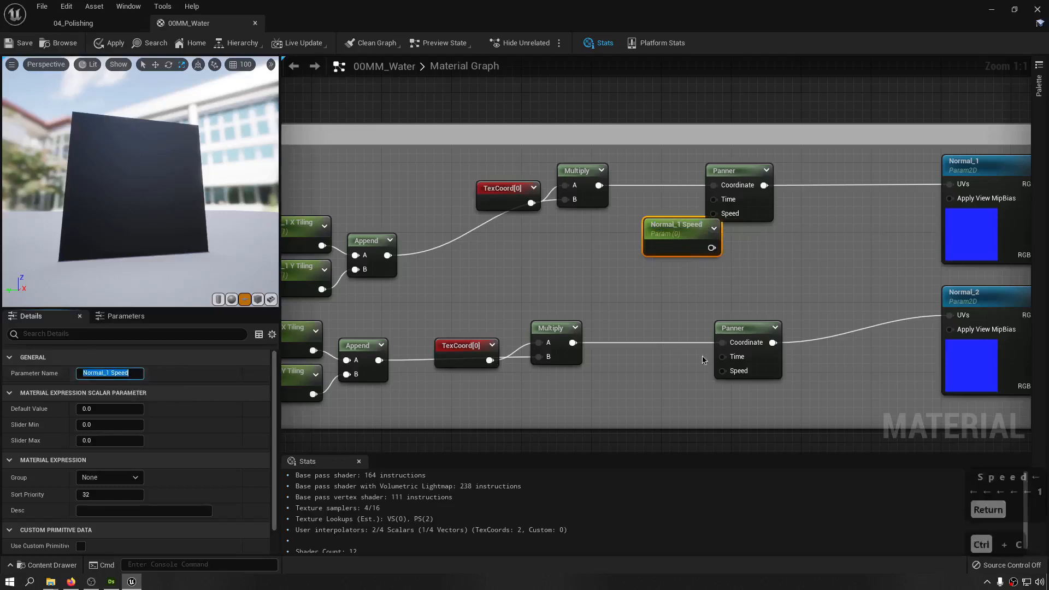
- Duplicate the Normal_1 Speed parameter node and place the copy beside the Panner that feeds Normal_2
key("ctrl+v")
left_click(647, 380)
left_click(678, 230)
key("ctrl+c")
key("ctrl+v")
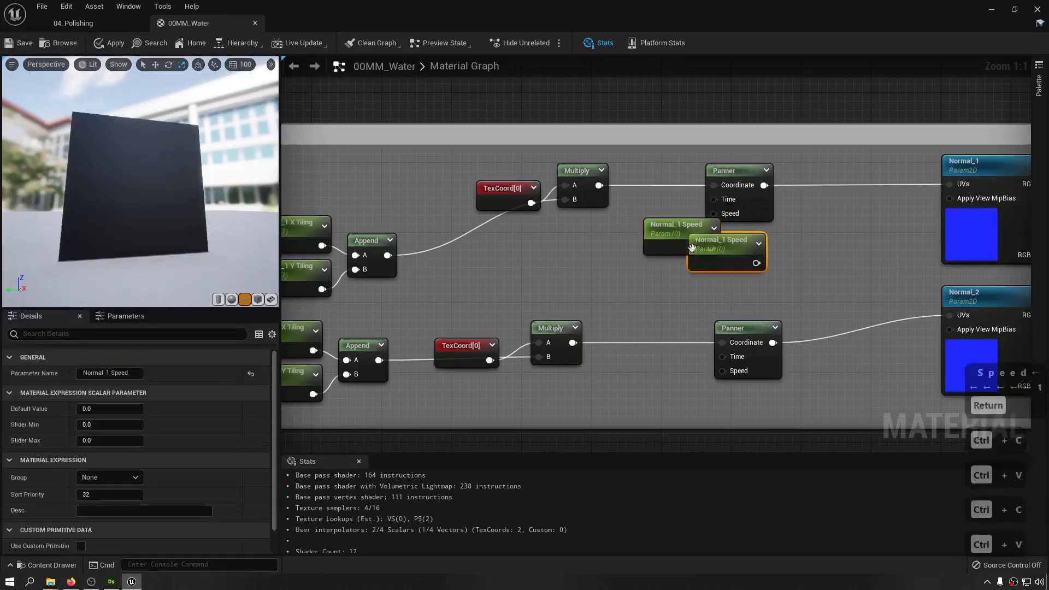
left_click_drag(720, 241, 643, 364)
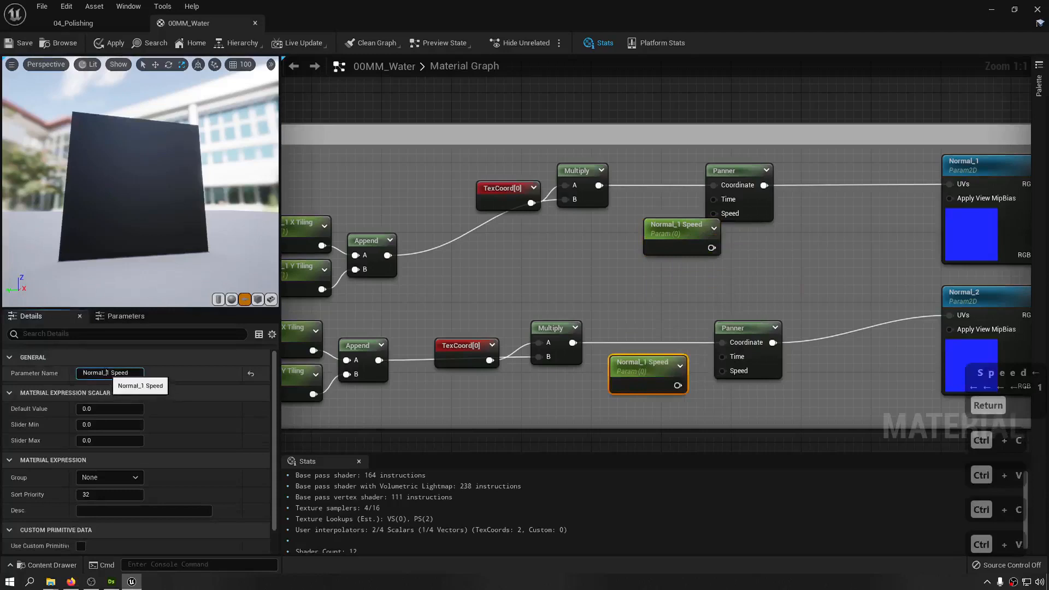
- Rename the duplicated parameter "Normal_2 Speed" and wire it into the Speed input of the Normal_2 Panner
left_click(107, 373)
key("shift+Right")
type("2")
key("Return")
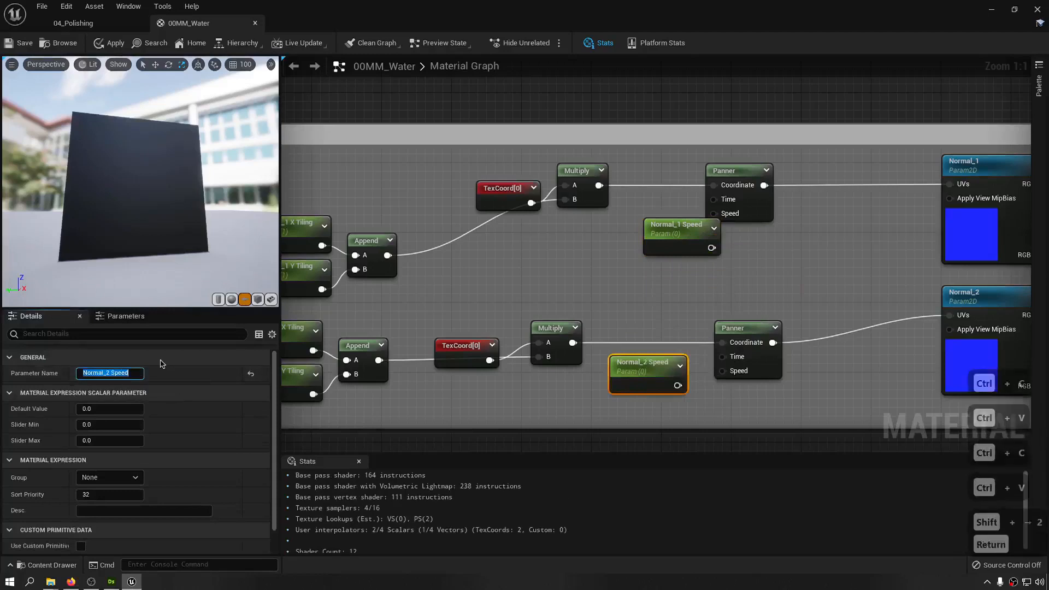
left_click_drag(678, 386, 628, 374)
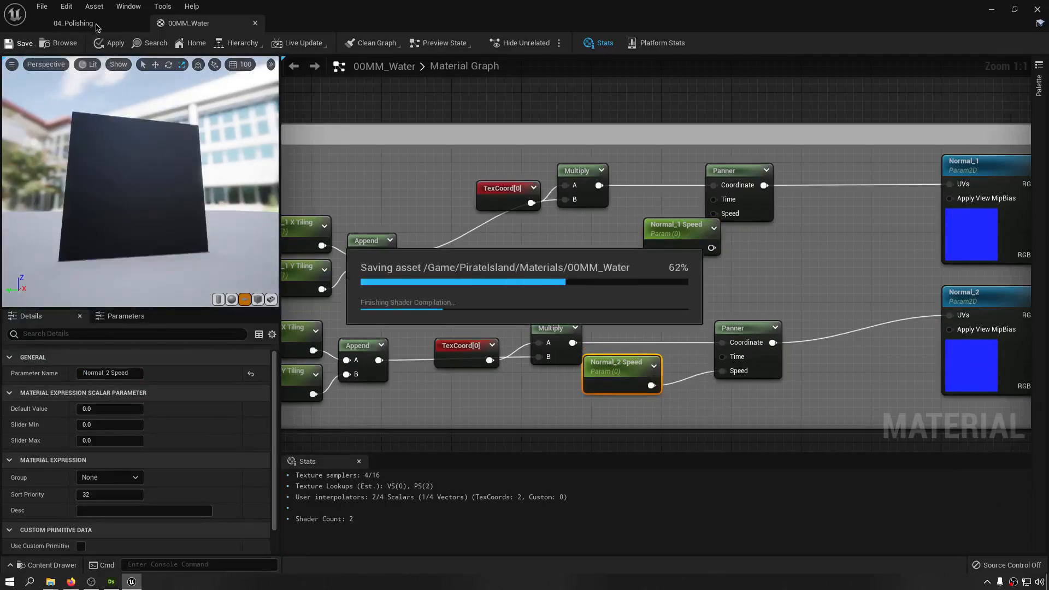
- Save the 00MM_Water material and switch to the 04_Polishing level to view the water plane's surface from another angle
left_click(97, 27)
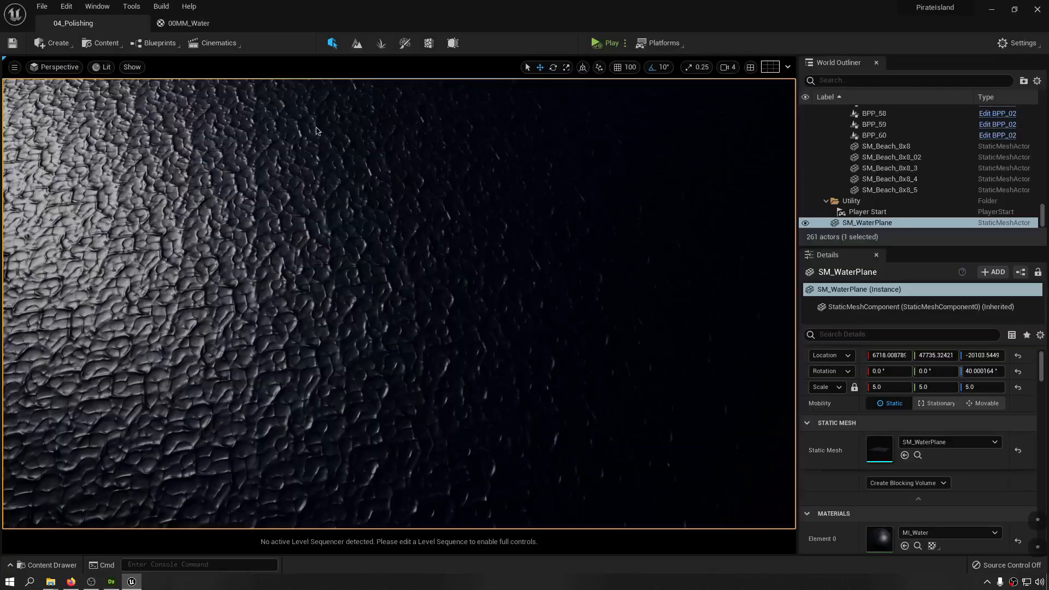
key("a")
right_click_drag(416, 284, 325, 323)
key("w")
key("s")
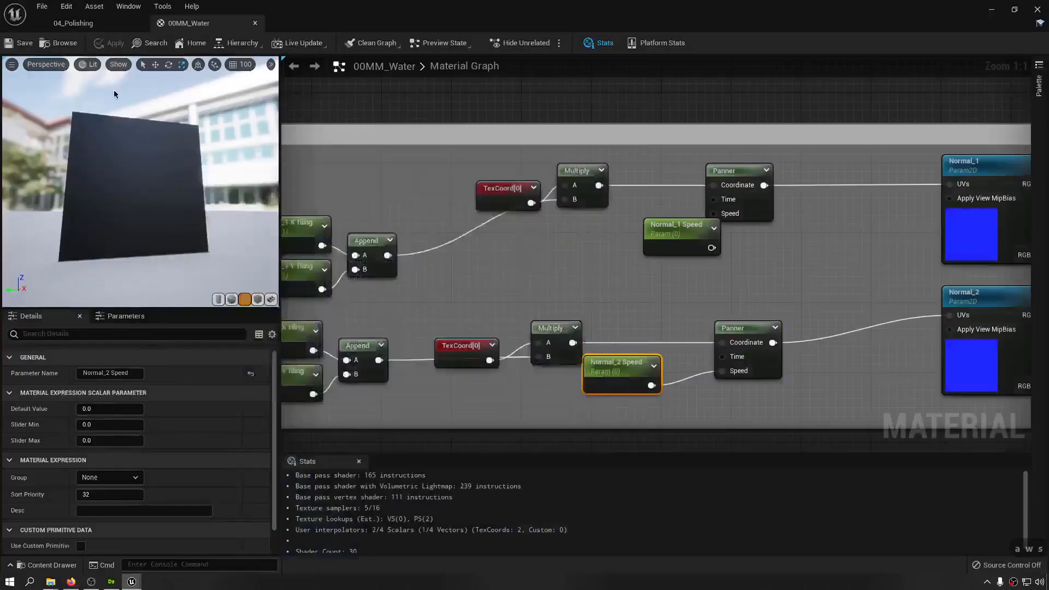
- Bring up the MI_Water instance editor over the 04_Polishing level and move its window off the middle of the water view
left_click(67, 8)
left_click(68, 9)
left_click(80, 25)
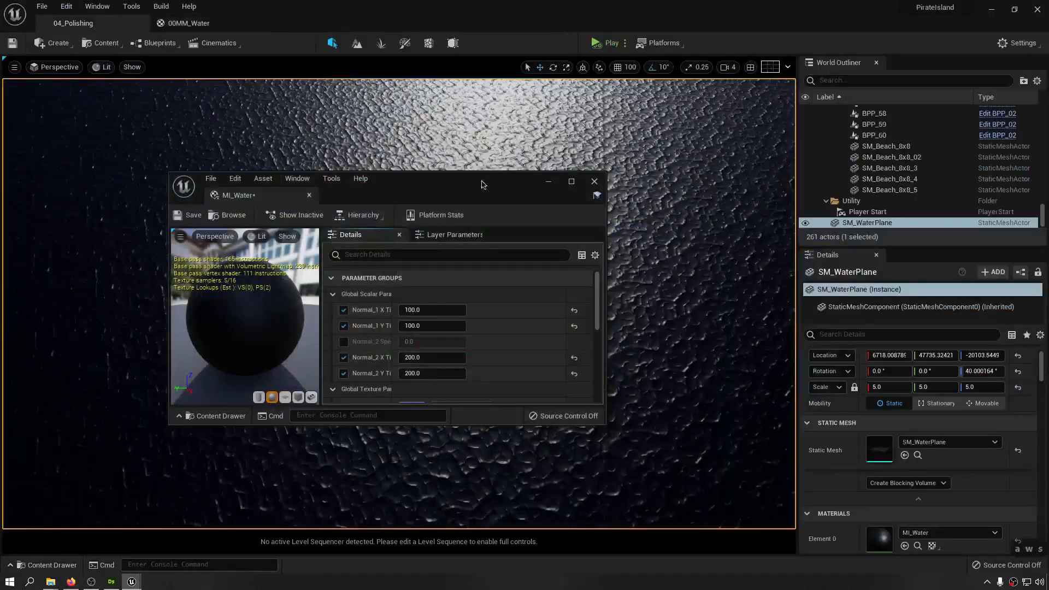
left_click_drag(483, 184, 368, 187)
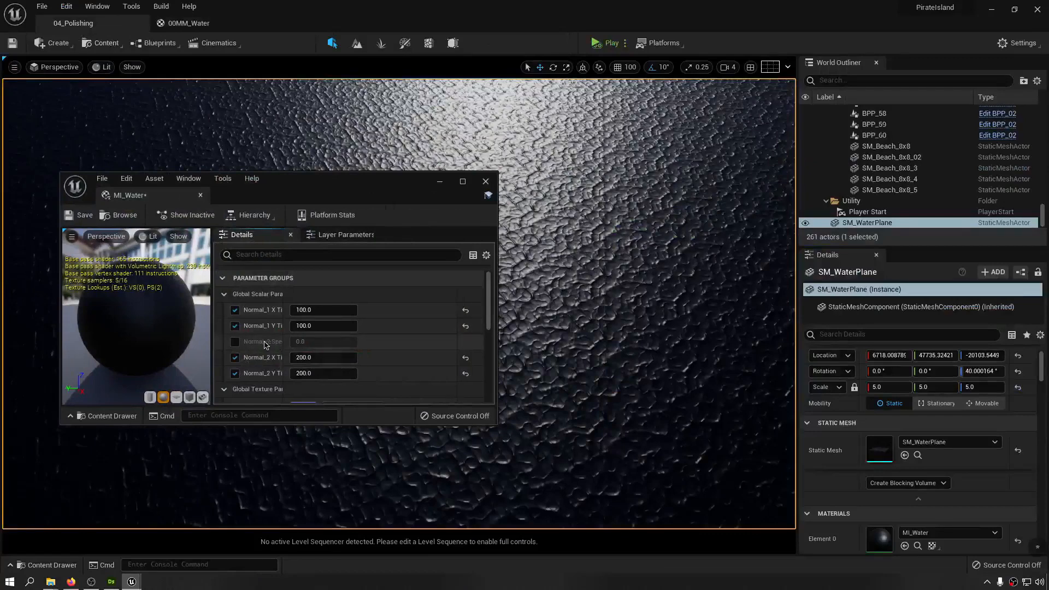
- In the 00MM_Water graph, connect the Normal_1 Speed parameter to the upper Panner's Speed input and save the material
left_click(189, 23)
left_click(640, 245)
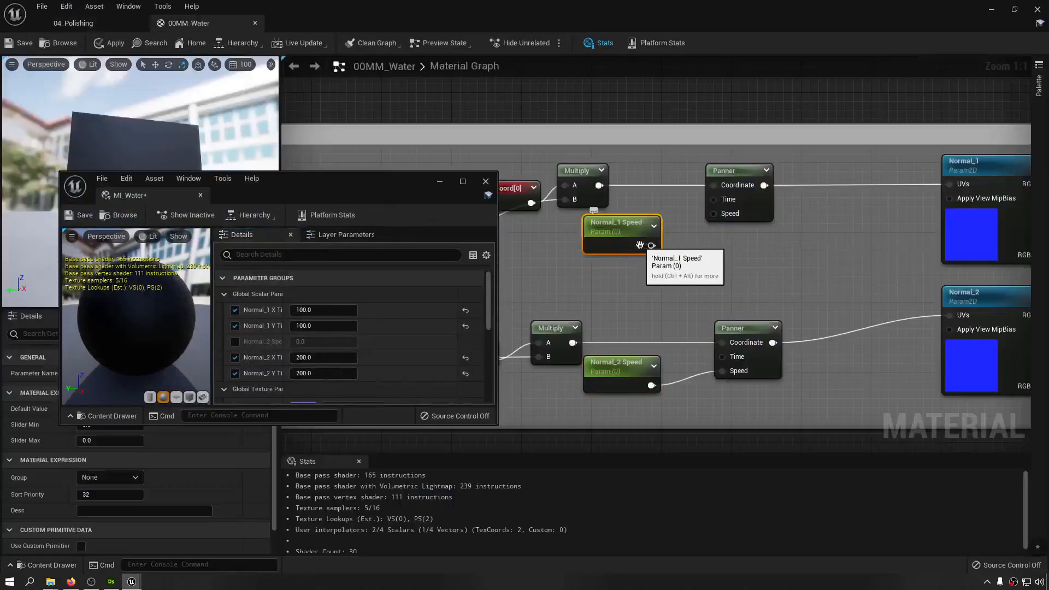
left_click_drag(652, 245, 714, 213)
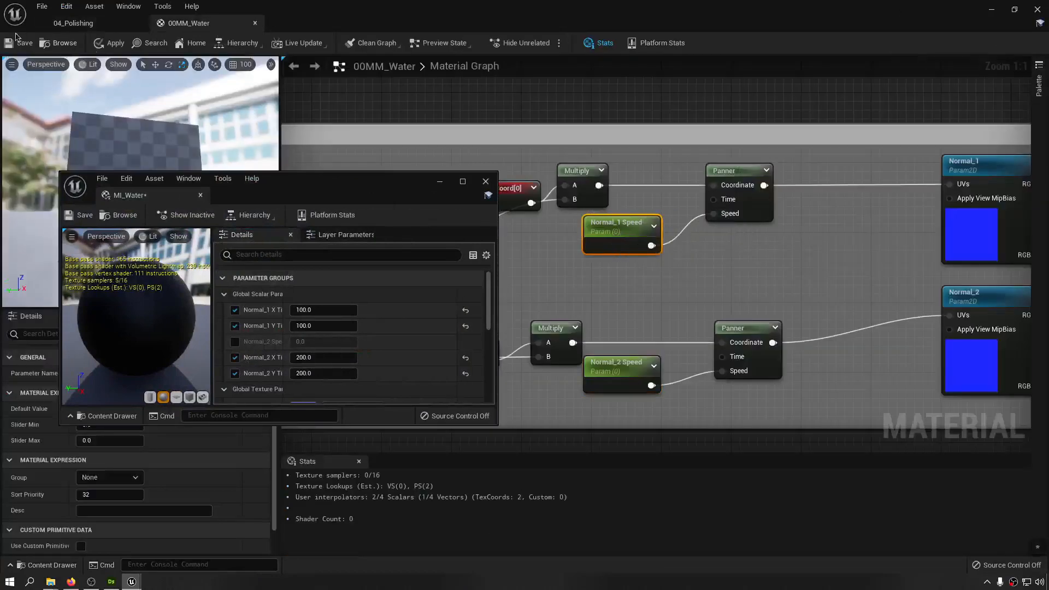
left_click(10, 46)
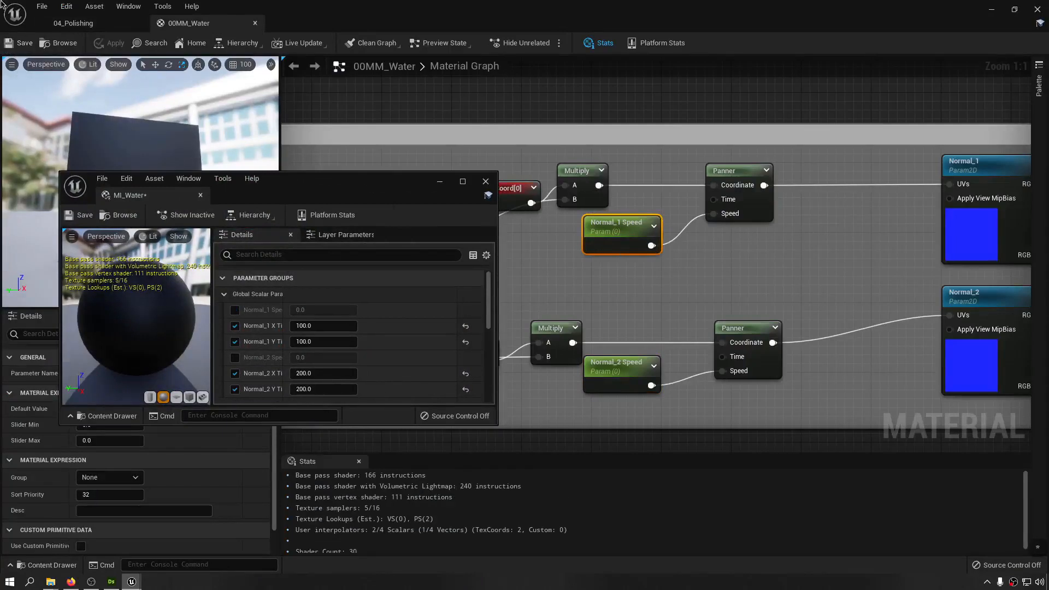
- Return to the 04_Polishing level, enable both normal speed overrides in MI_Water, and set Normal_1 Speed to 0.1
left_click(91, 24)
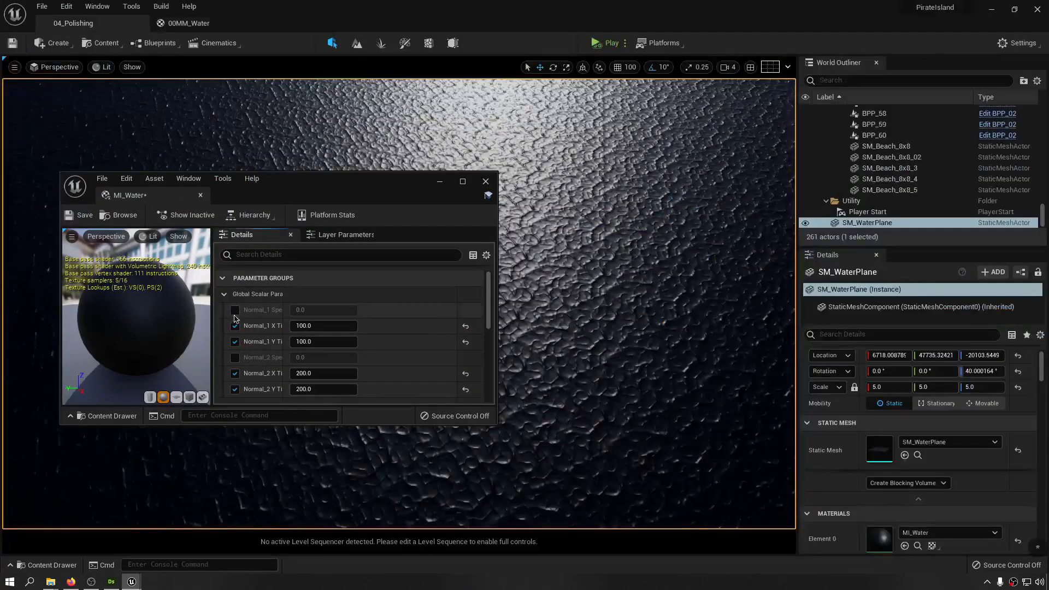
left_click(235, 310)
left_click(235, 358)
left_click(310, 312)
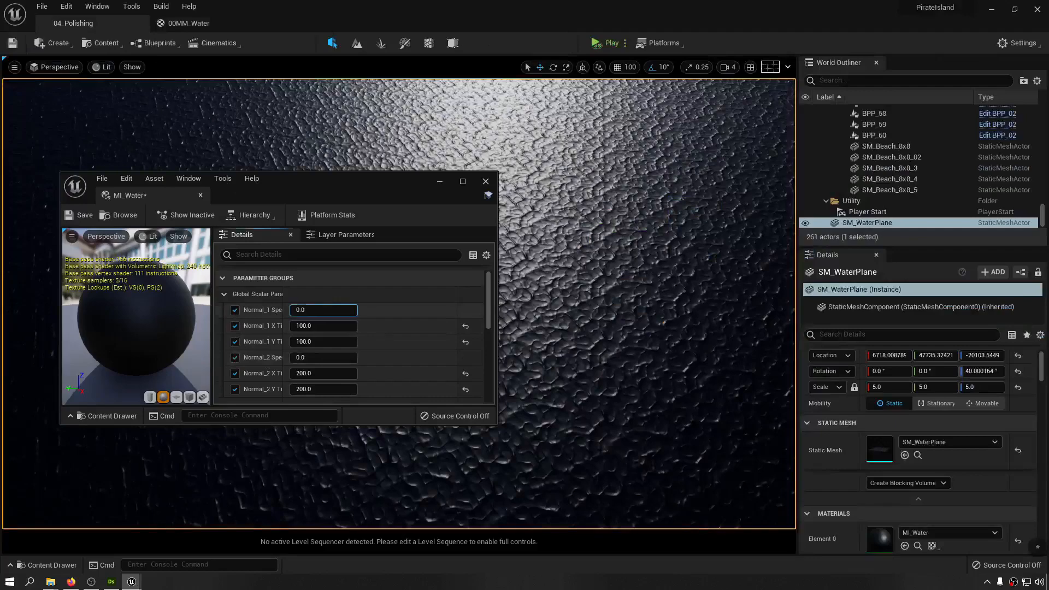
type(".1")
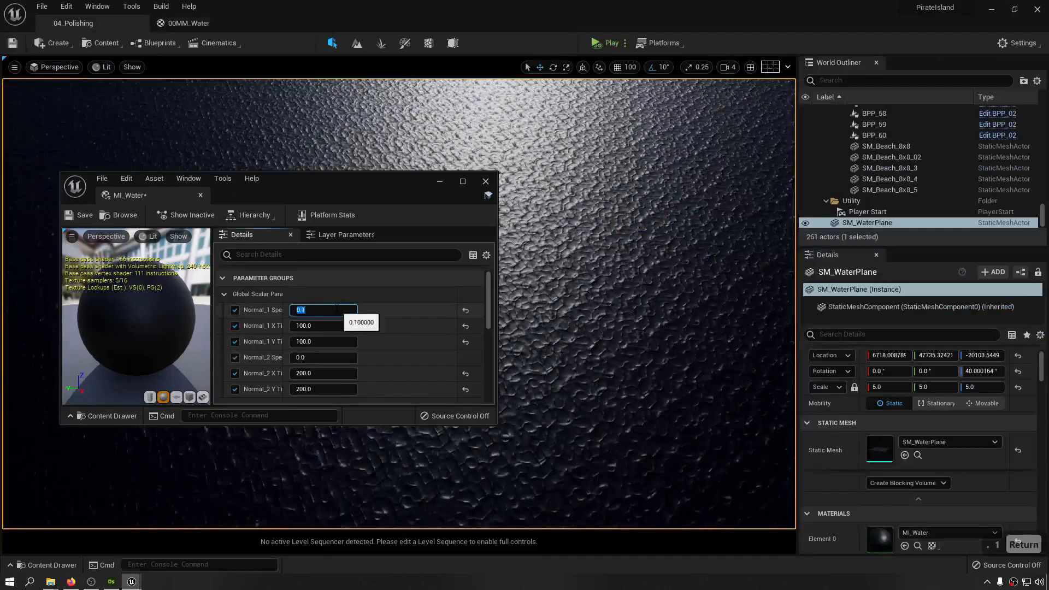
key("Return")
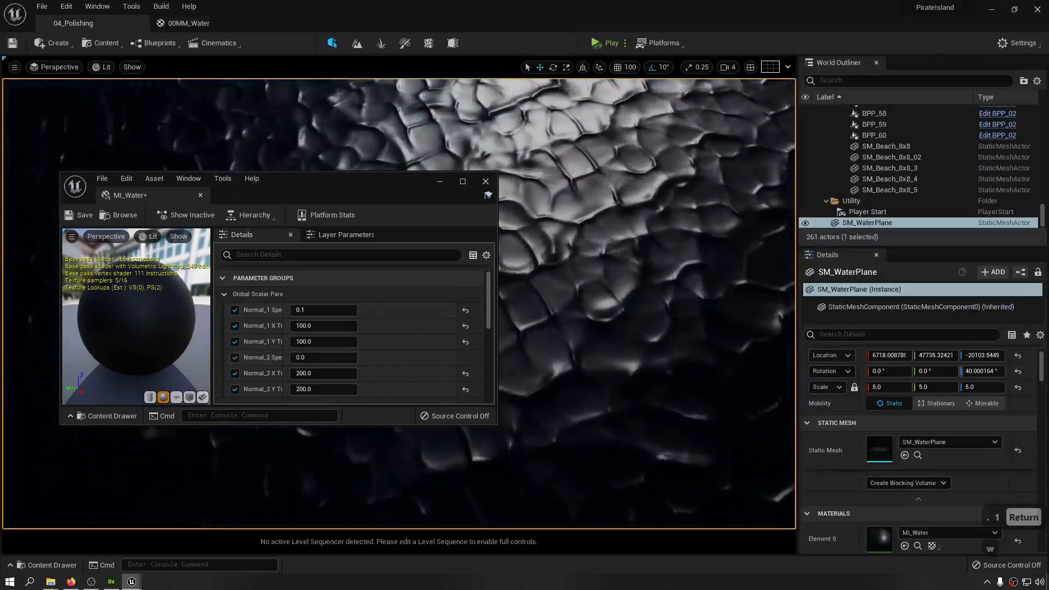
- Set the Normal_2 Speed parameter of MI_Water to 0.2
right_click_drag(629, 306, 629, 192)
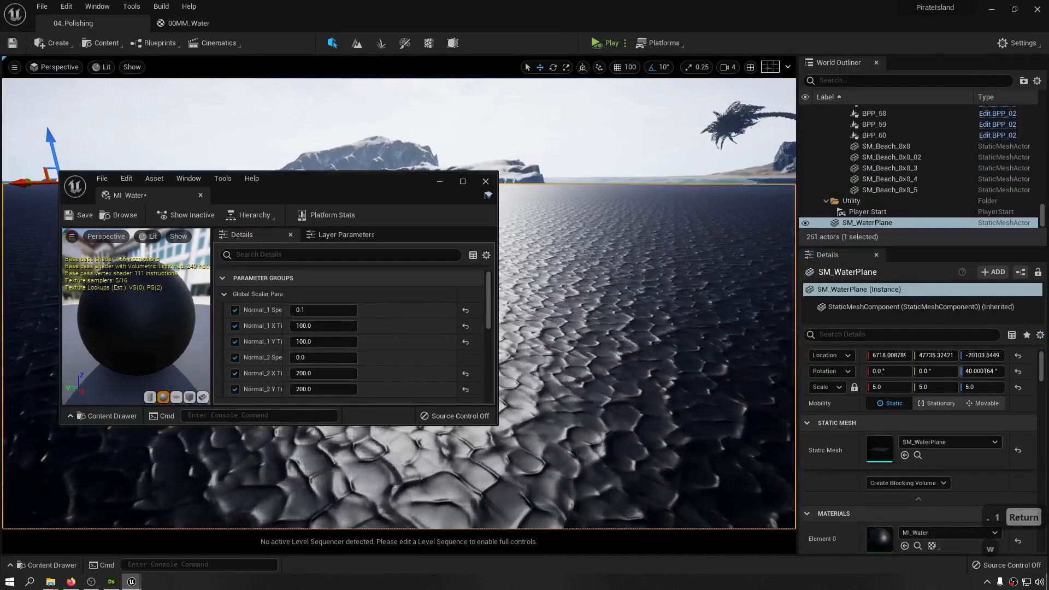
left_click(309, 357)
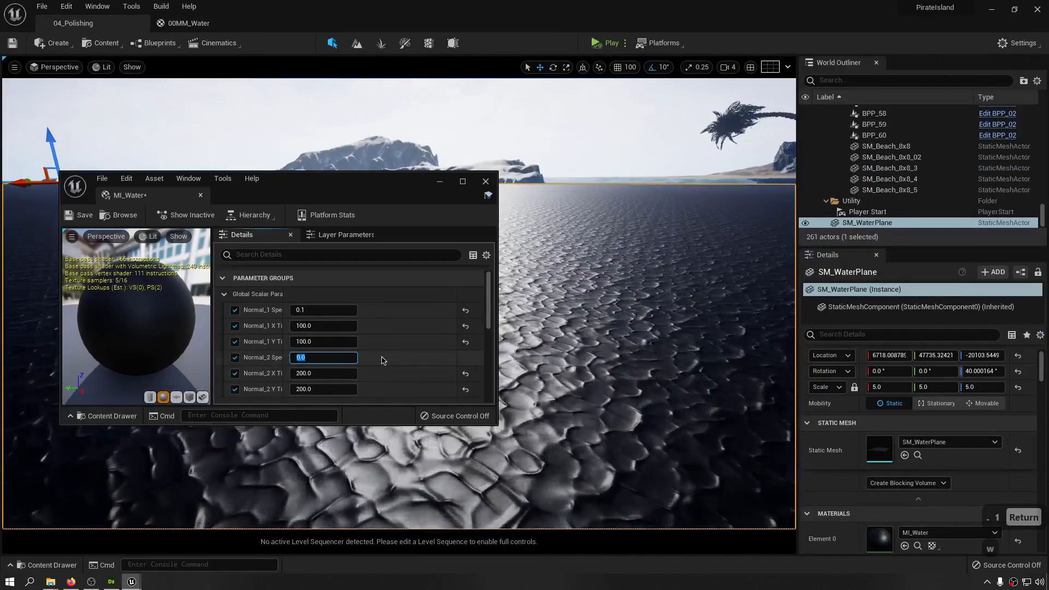
type(".")
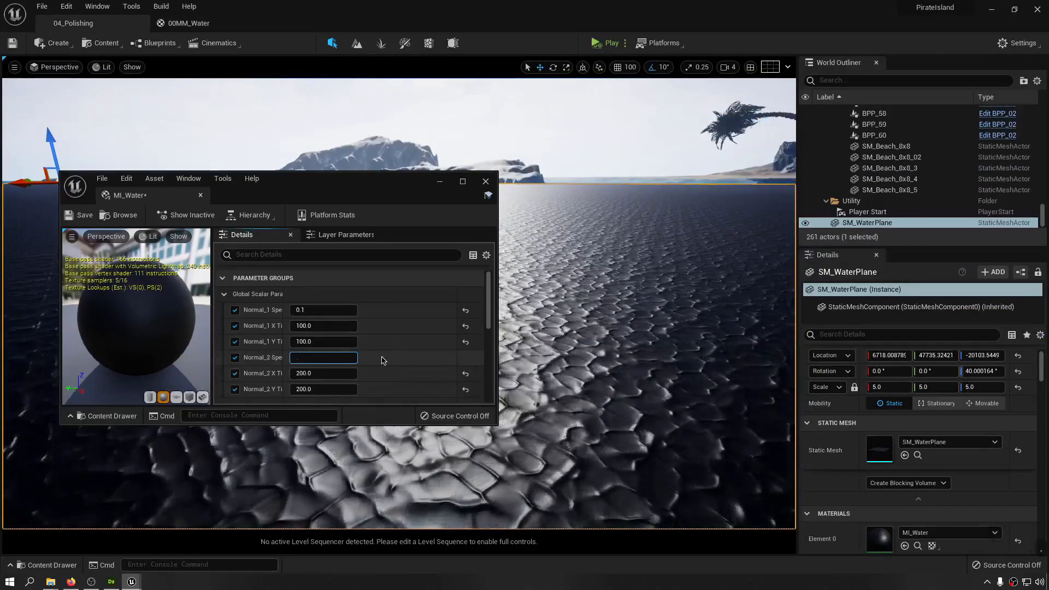
type("2")
key("Return")
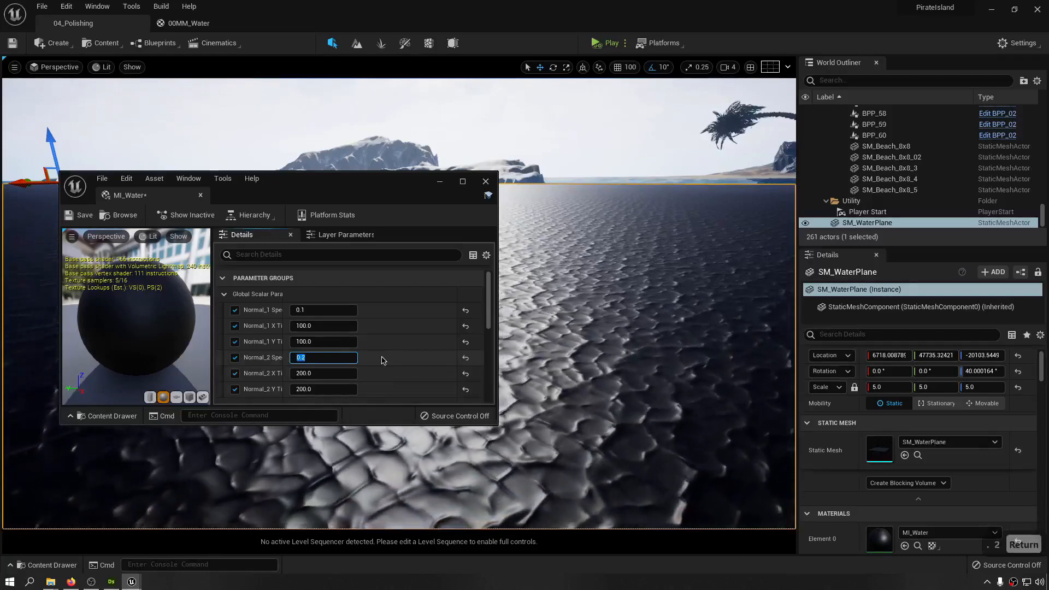
key("ctrl+z")
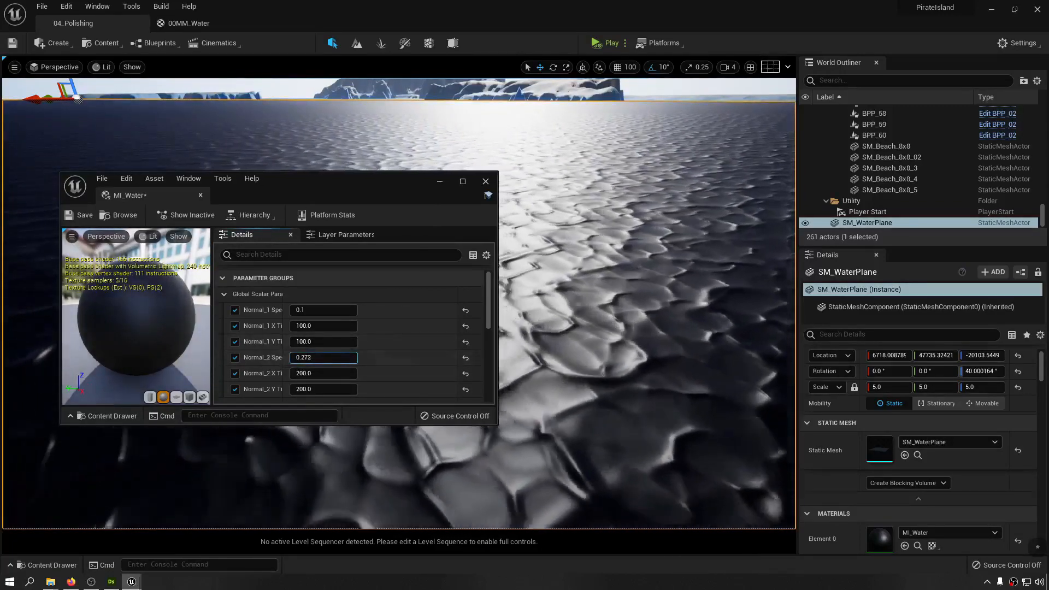
- Fly around above the water plane to examine how the two panning normal maps move across its surface
key("s")
right_click_drag(628, 306, 628, 363)
key("w")
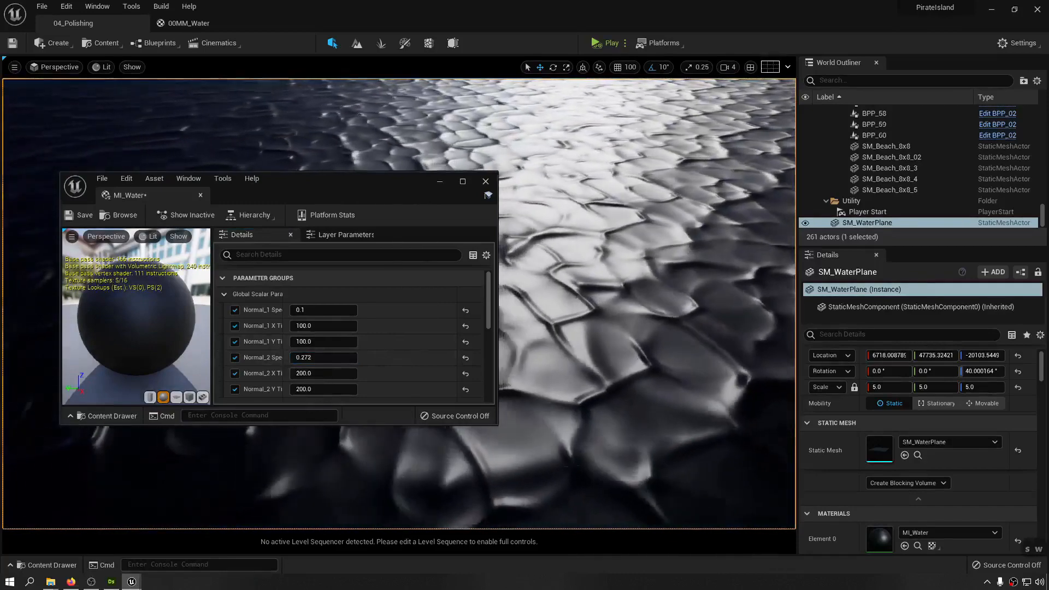
mouse_move(659, 292)
right_mouse_down()
mouse_move(650, 238)
mouse_move(664, 350)
mouse_move(678, 257)
mouse_move(657, 312)
right_mouse_up()
key("s")
key("a")
key("w")
key("d")
key("w")
key("s")
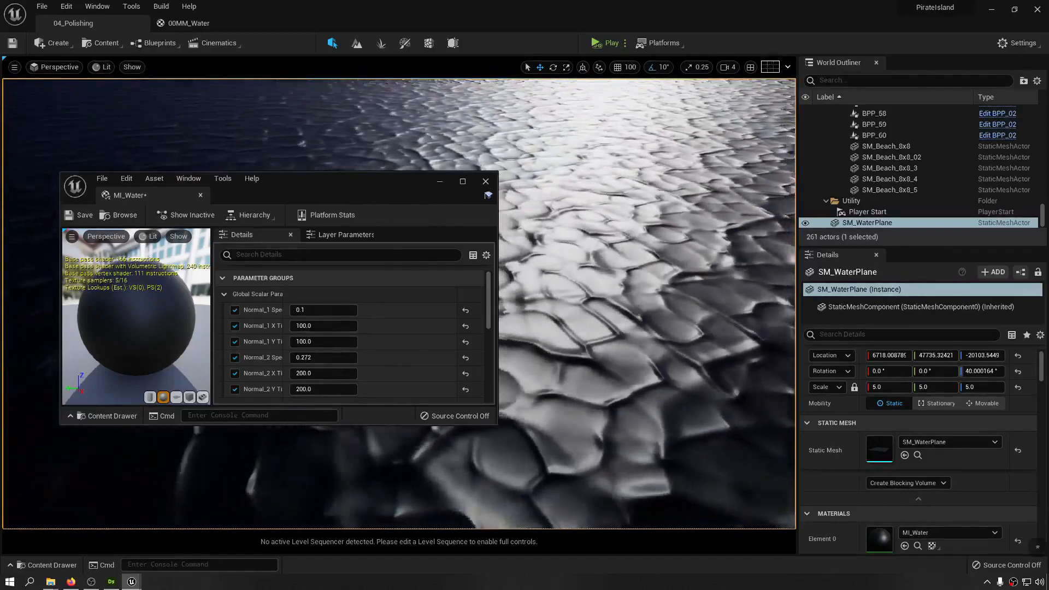
key("e")
key("e")
key("e")
key("e")
key("e")
right_click_drag(657, 312, 607, 311)
key("w")
key("w")
key("w")
key("d")
key("w")
key("e")
key("w")
key("d")
key("d")
key("d")
key("d")
key("d")
key("d")
key("d")
key("d")
key("d")
key("d")
key("d")
key("d")
- Return to the 00MM_Water graph, minimize the MI_Water window, and add a CustomRotator node beside the Normal comment
left_click(193, 24)
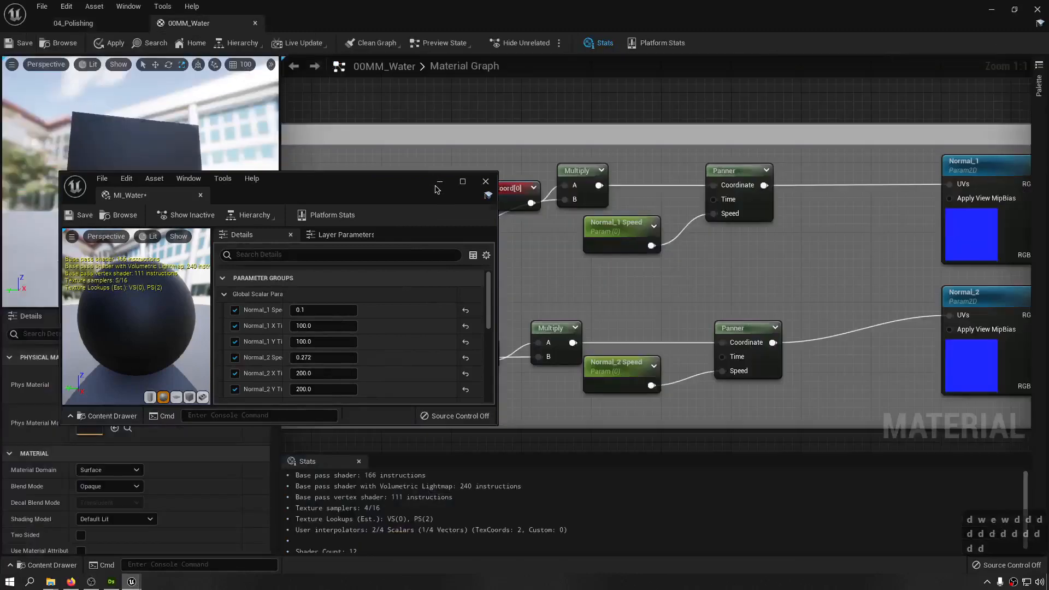
left_click(440, 183)
right_click_drag(445, 184, 647, 183)
scroll(350, 203, "down", 1)
right_click_drag(350, 203, 609, 209)
right_click(452, 202)
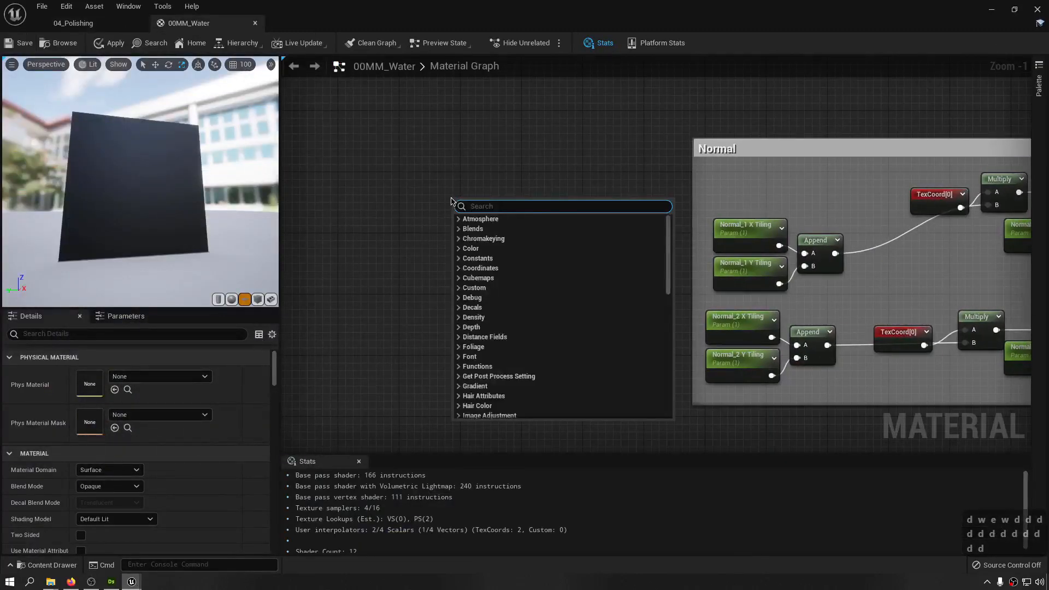
type("rota")
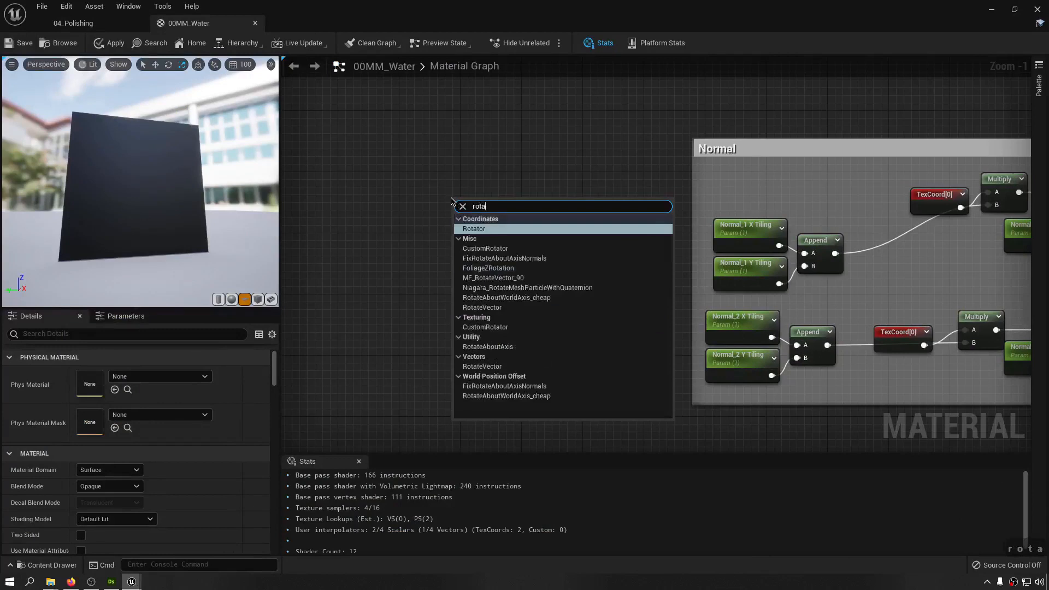
key("ctrl+a")
type("cus")
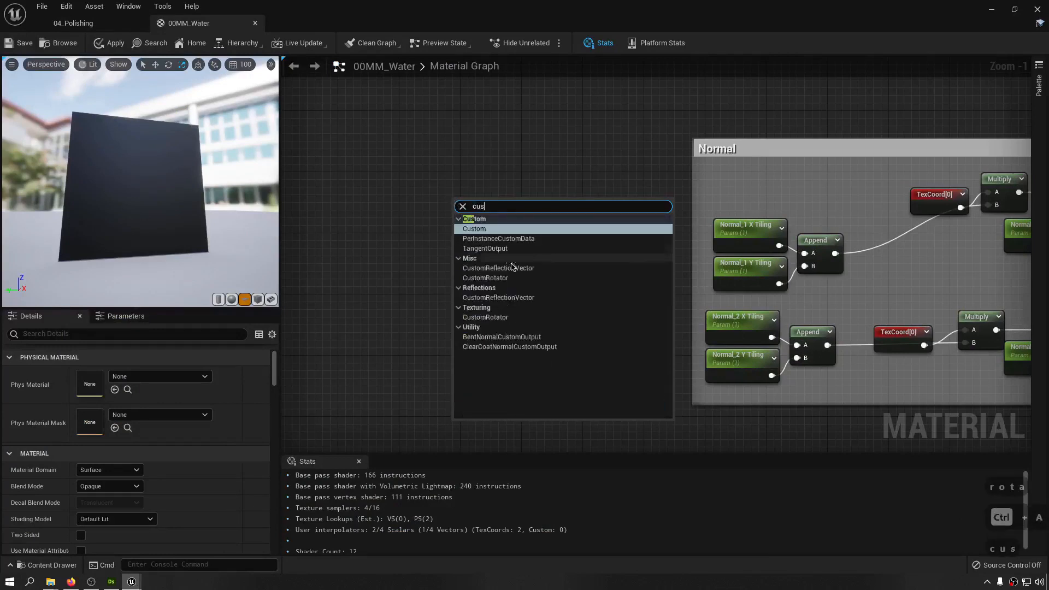
left_click(522, 279)
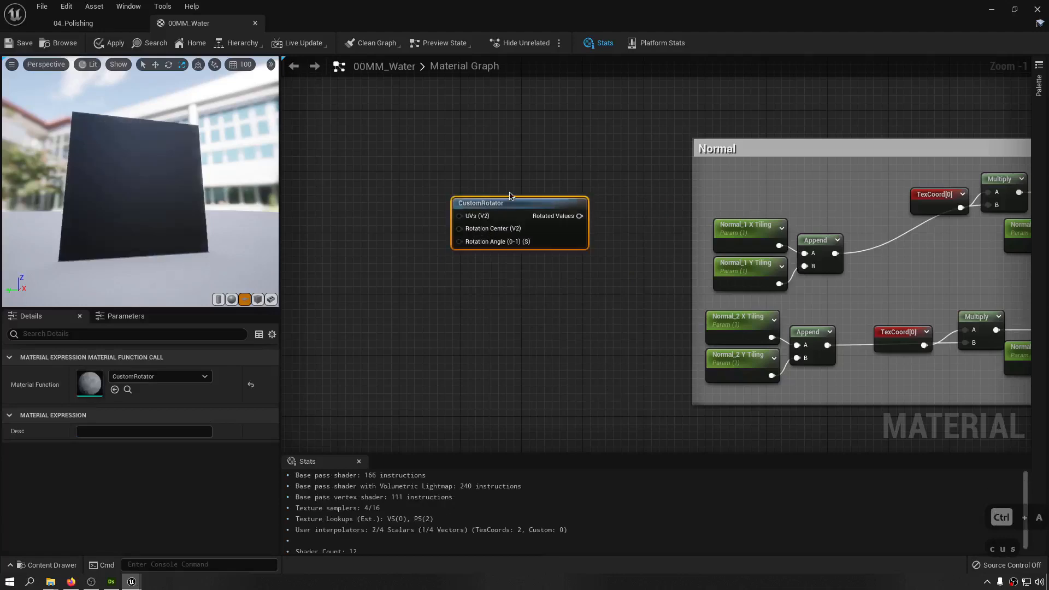
left_click_drag(468, 245, 493, 228)
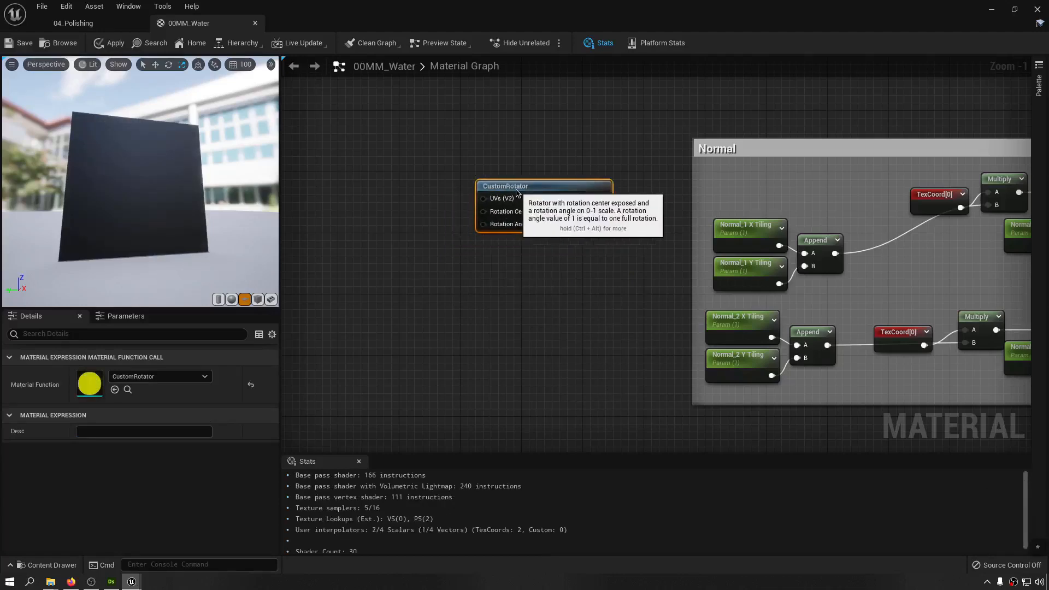
- Widen the Normal comment box to the left and move the CustomRotator node above the upper Multiply node
left_click_drag(696, 209, 427, 209)
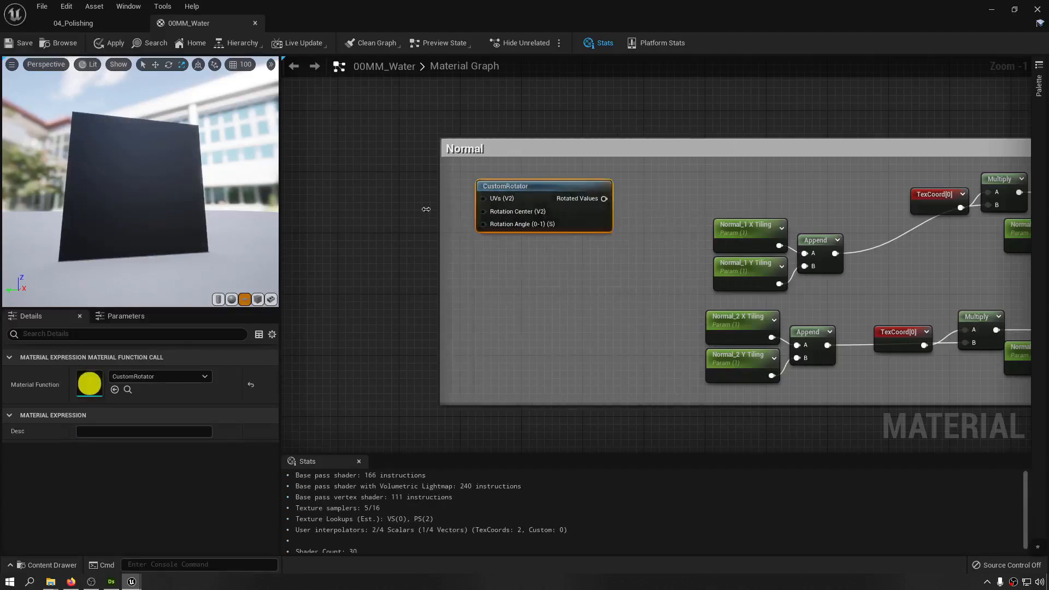
left_click_drag(531, 188, 744, 150)
right_click_drag(748, 148, 528, 149)
left_click_drag(555, 148, 809, 103)
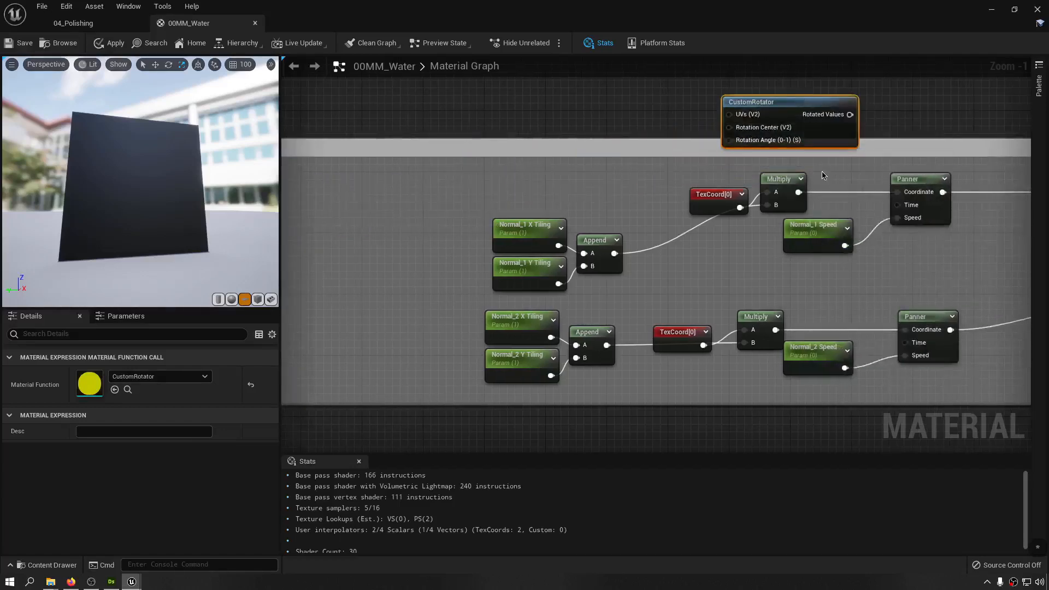
- Shift both rows of tiling parameters, Append, TexCoord and Multiply nodes left to make room before the Panners
left_click_drag(809, 173, 712, 205)
left_click_drag(764, 297, 628, 365, "shift")
left_click_drag(595, 264, 482, 390, "shift")
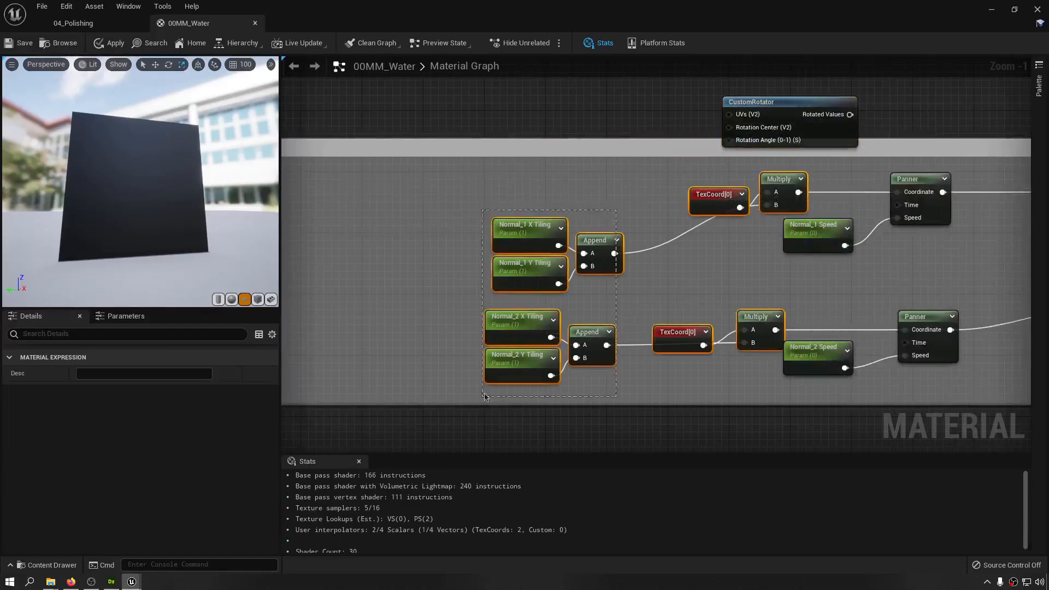
left_click_drag(723, 206, 465, 206)
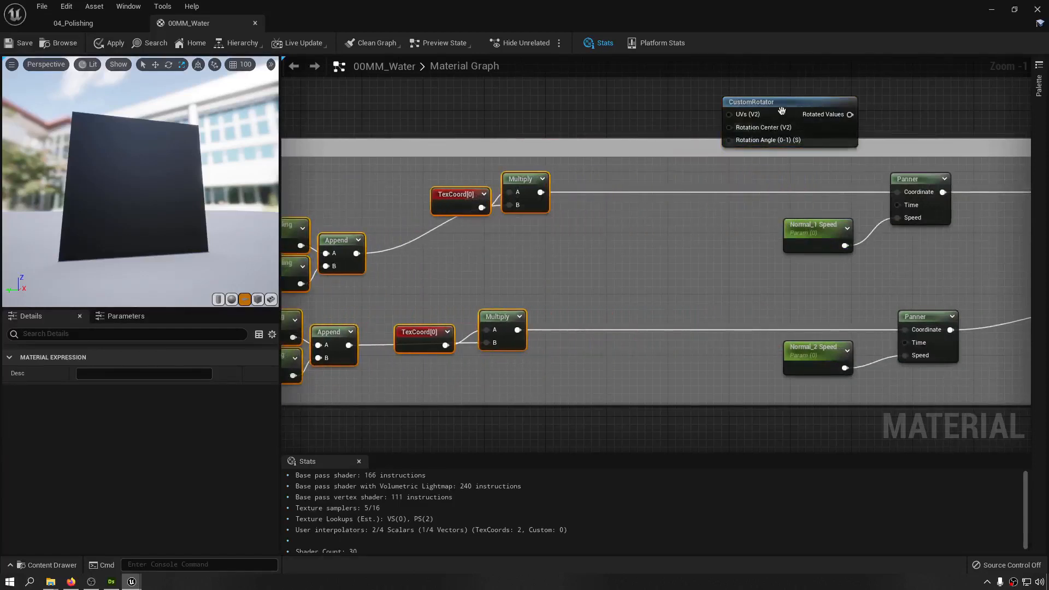
- Feed the upper Panner's Coordinate from the CustomRotator's Rotated Values, and the lower Panner's Coordinate from a duplicate CustomRotator
left_click_drag(778, 106, 671, 168)
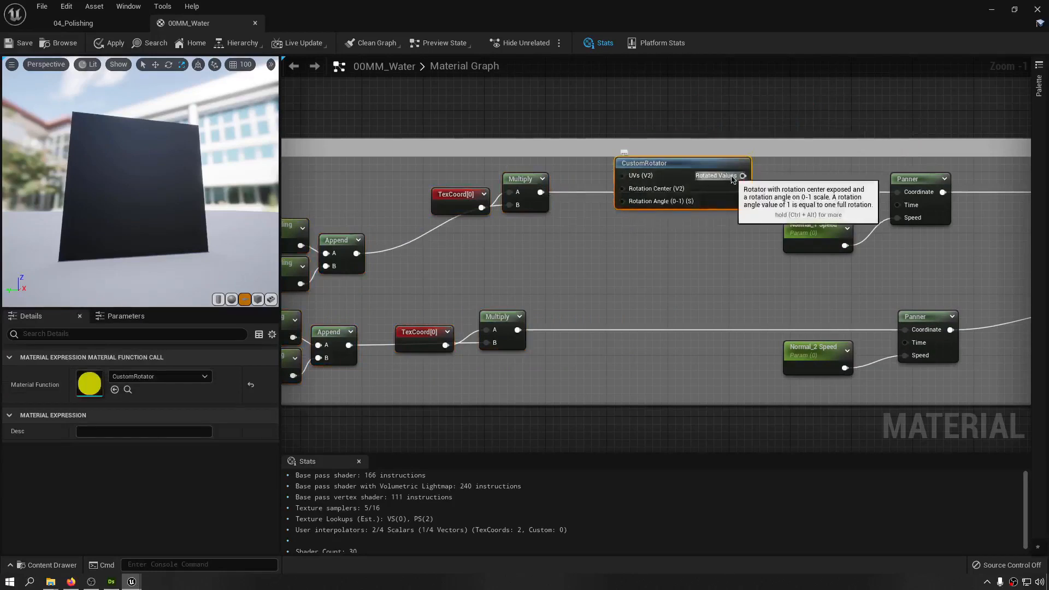
left_click_drag(732, 180, 913, 200)
key("ctrl+c")
key("ctrl+v")
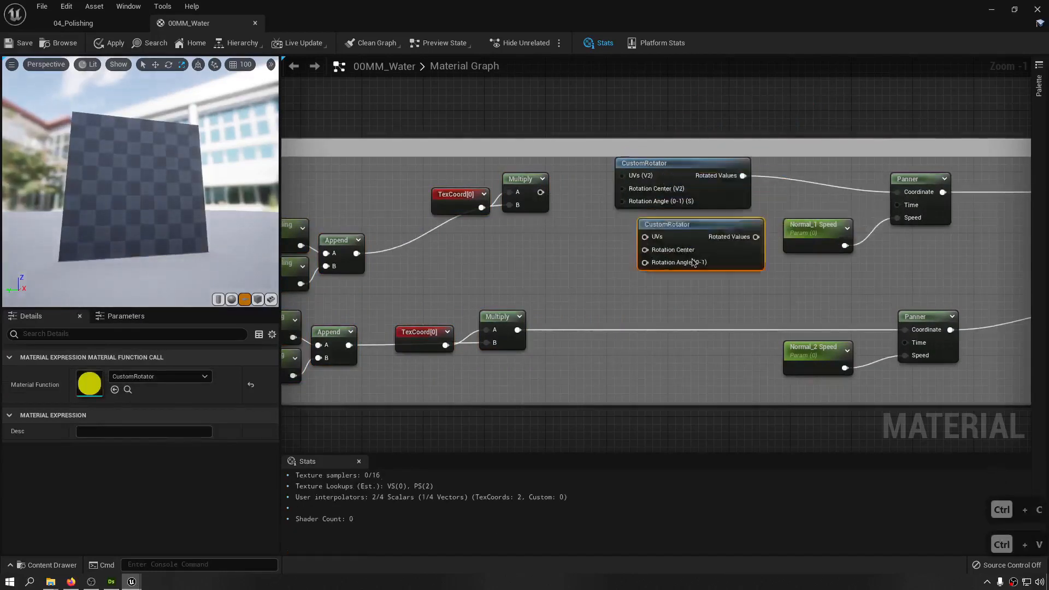
left_click_drag(694, 263, 662, 363)
left_click_drag(726, 336, 919, 336)
- Connect each Multiply output to the UVs input of its row's CustomRotator and align the upper rotator with its wires
scroll(565, 190, "up", 1)
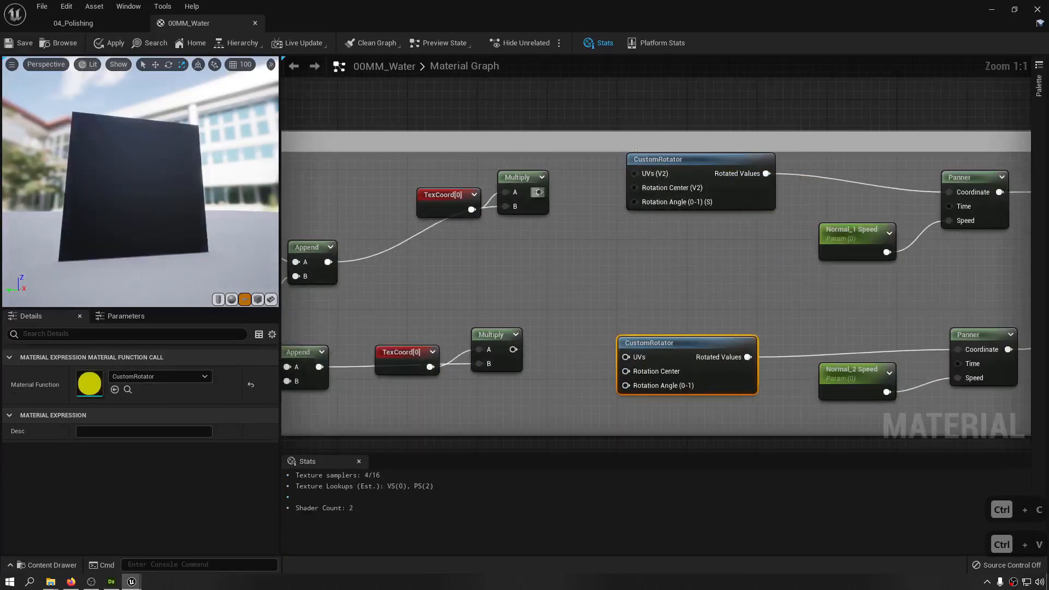
left_click_drag(540, 192, 635, 173)
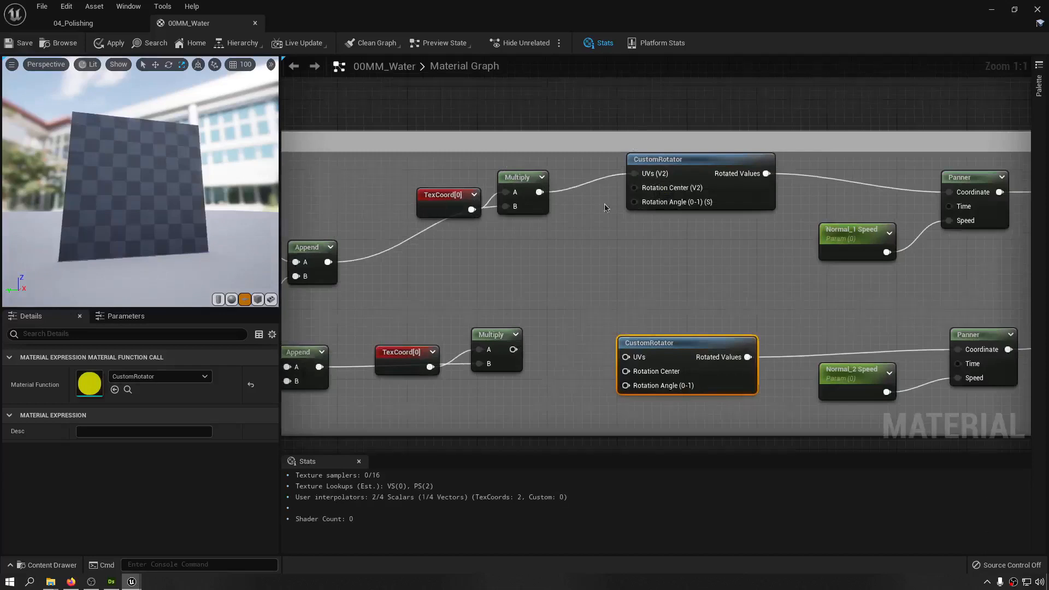
right_click_drag(605, 204, 713, 169)
right_click_drag(659, 198, 605, 195)
right_click_drag(557, 294, 557, 295)
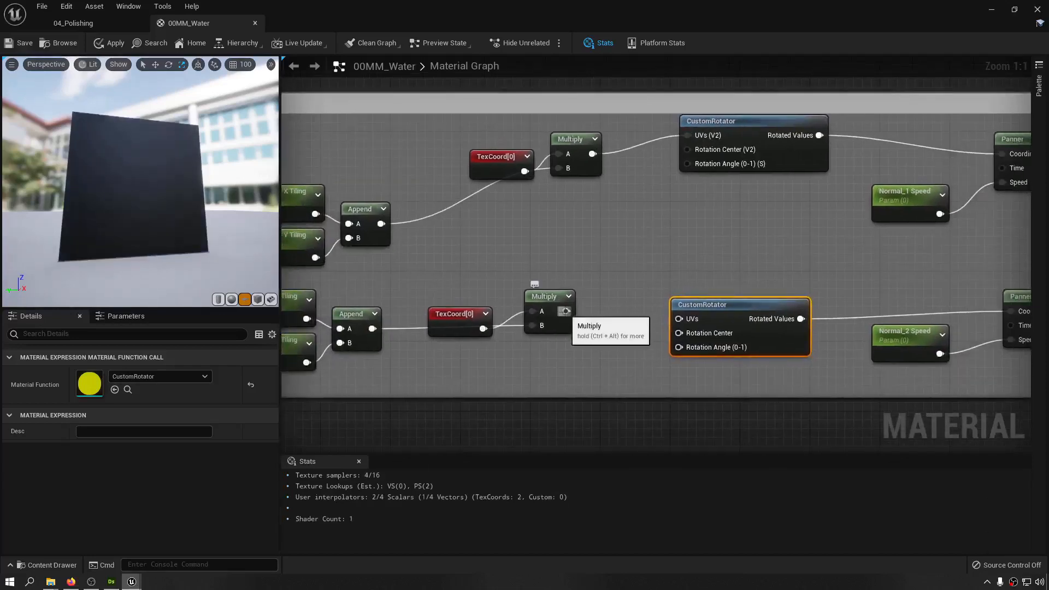
left_click_drag(566, 311, 687, 325)
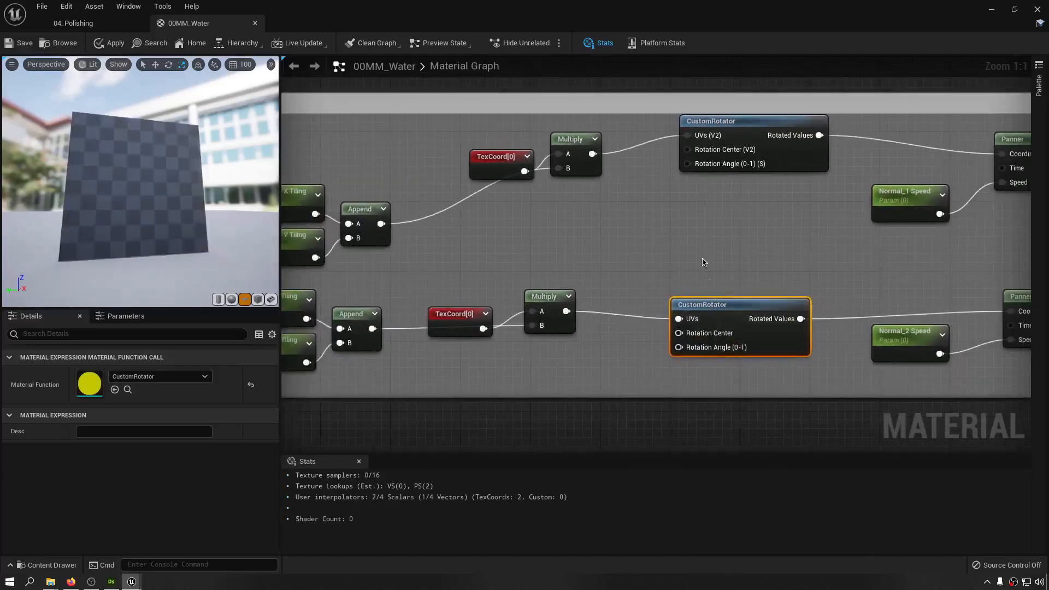
left_click_drag(754, 131, 762, 149)
- Add a scalar parameter named "Normal_1 Rotation" and place it just below the upper Multiply node
left_click(551, 207)
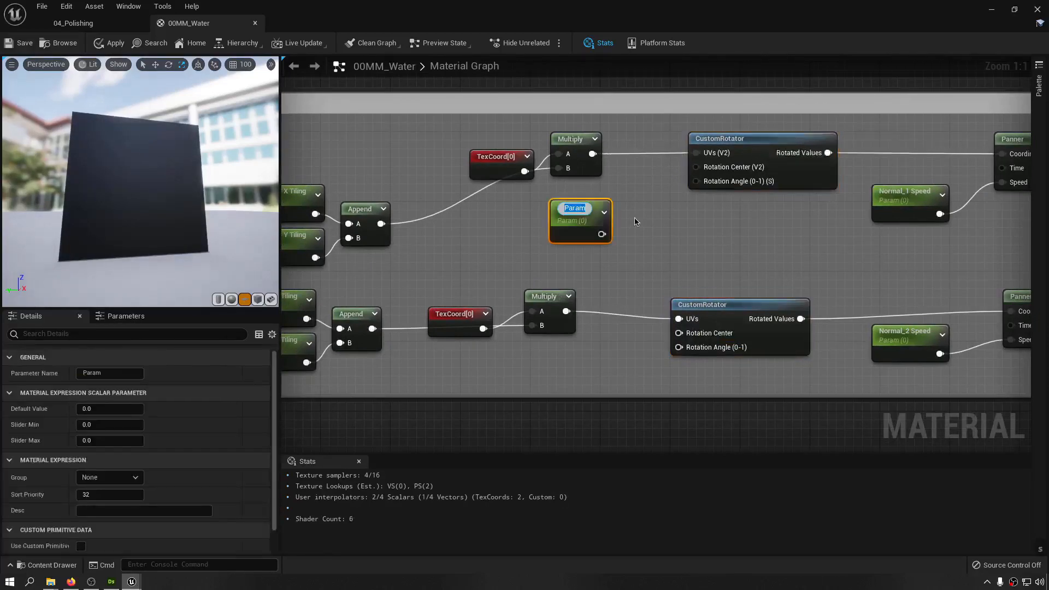
type("Normal")
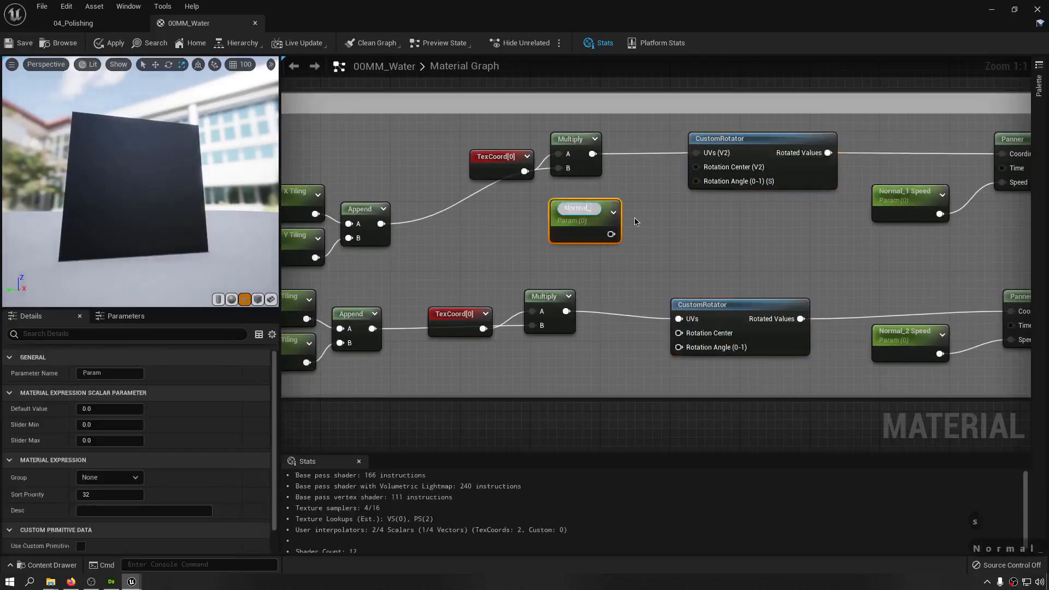
type("_1")
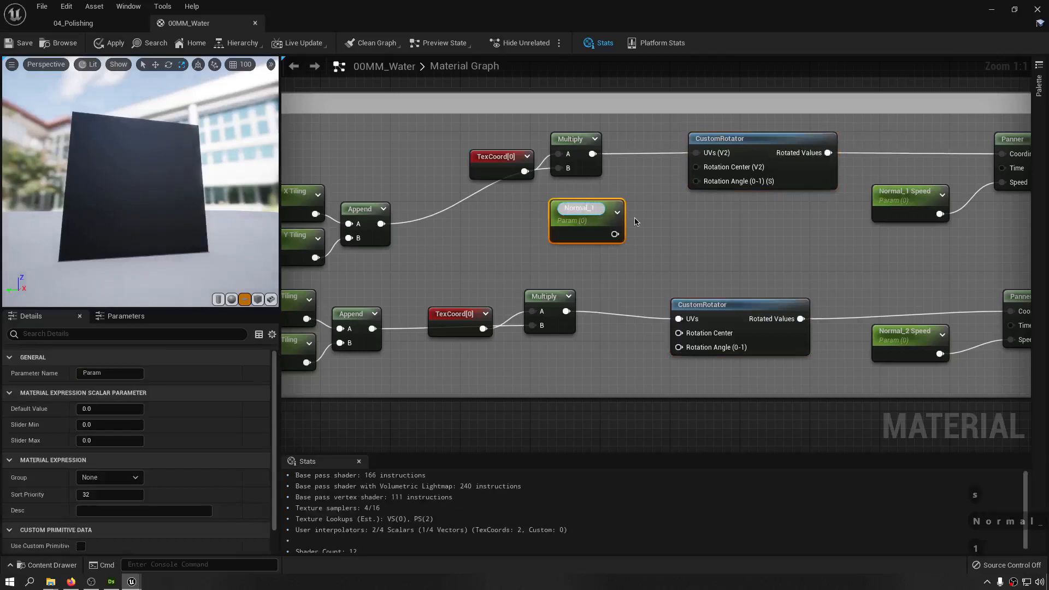
type(" Rotati")
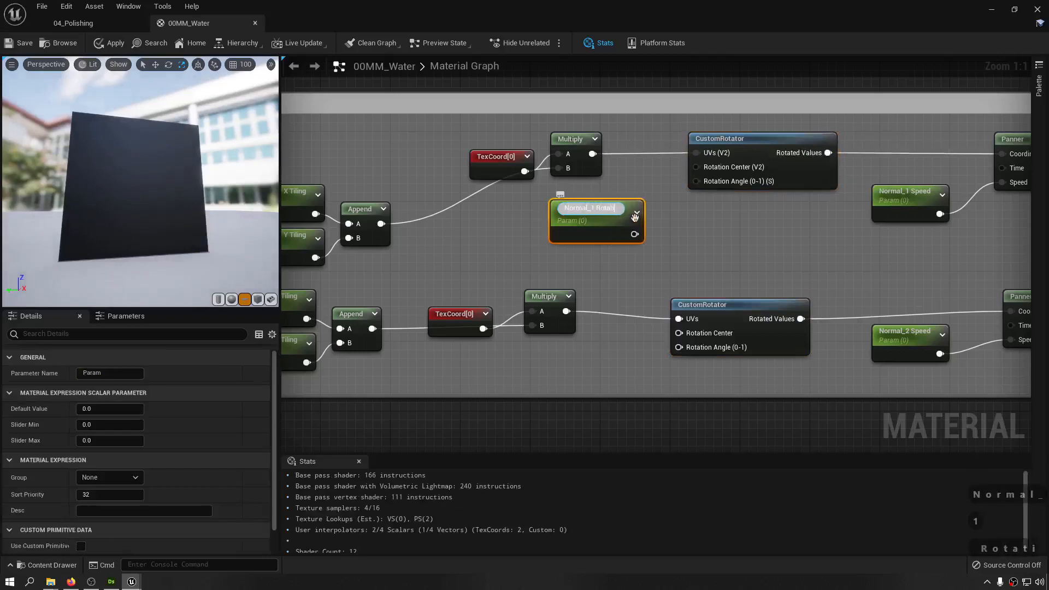
type("on")
key("Return")
left_click_drag(560, 223, 559, 207)
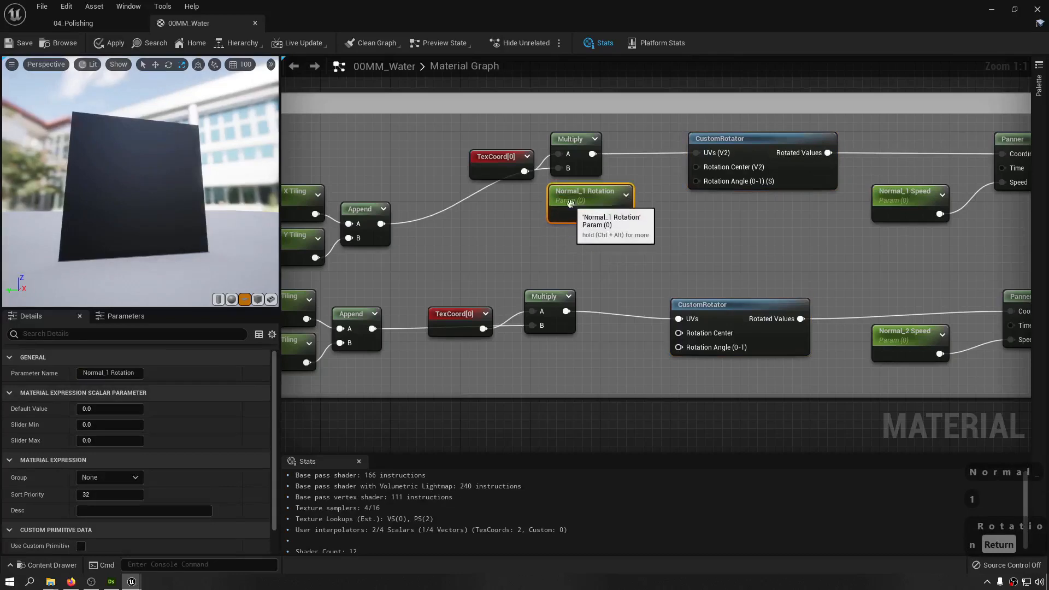
- Feed the upper CustomRotator's Rotation Angle from "Normal_1 Rotation", and the lower rotator's Rotation Angle from a duplicate of that parameter
left_click_drag(624, 214, 720, 188)
key("ctrl+c")
key("ctrl+v")
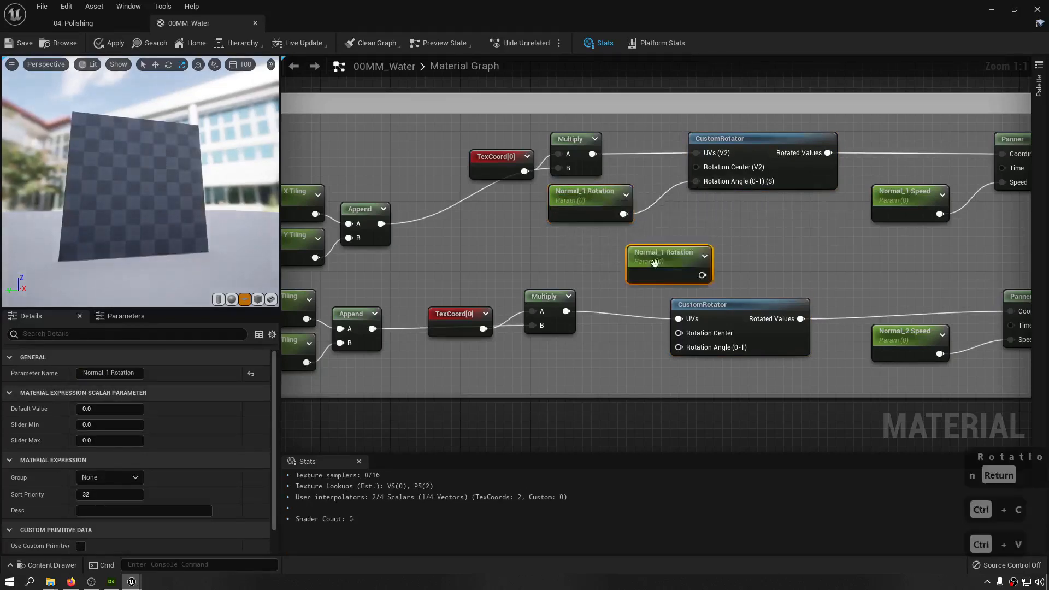
left_click_drag(668, 259, 679, 348)
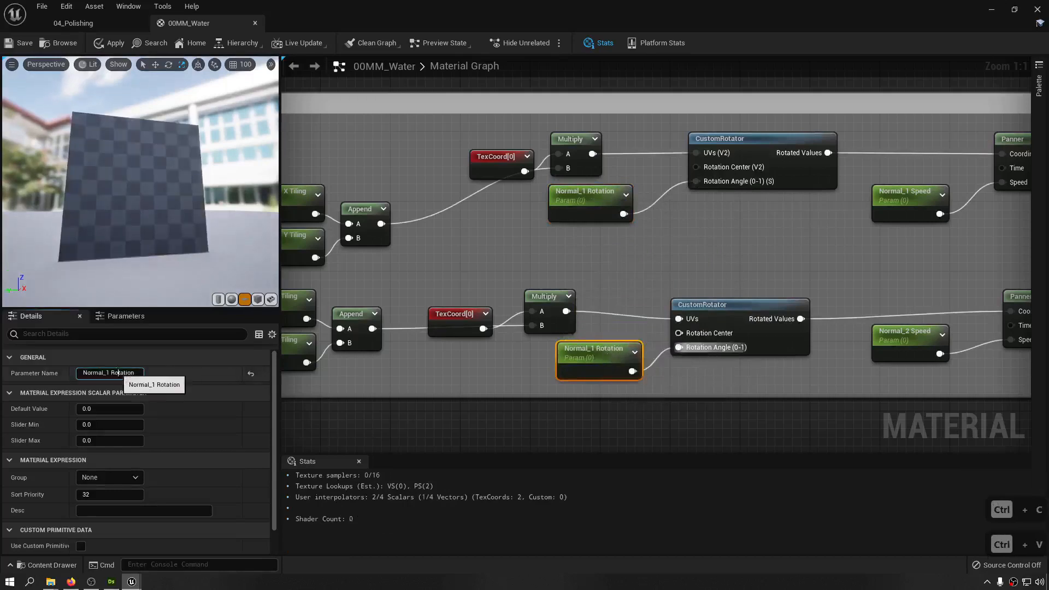
- Rename the duplicate rotation parameter beside the lower CustomRotator as "Normal_2 Rotation"
left_click(89, 373)
key("Right")
key("Right")
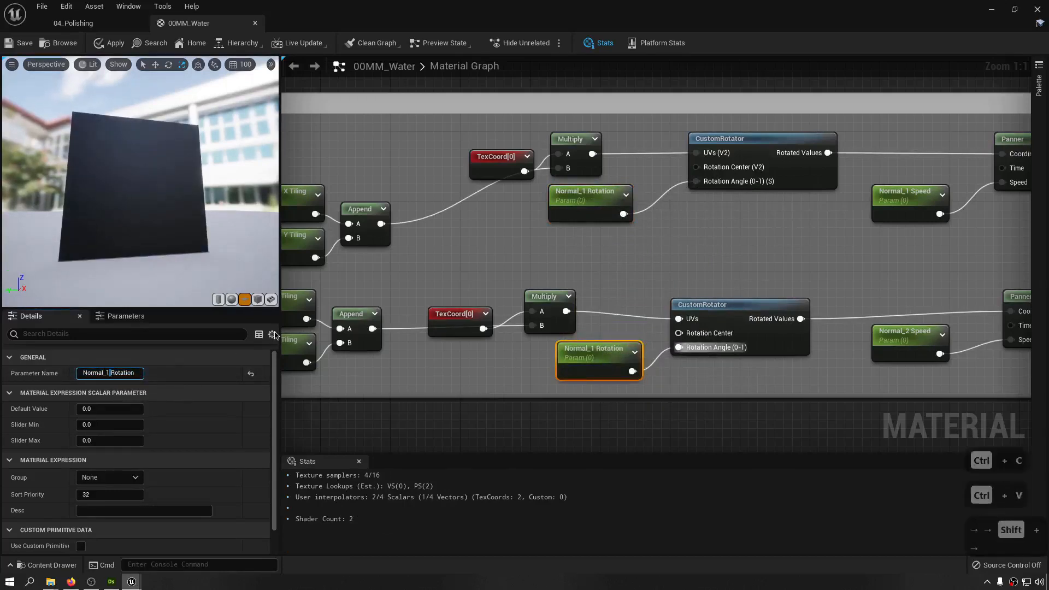
key("shift+Left")
type("1")
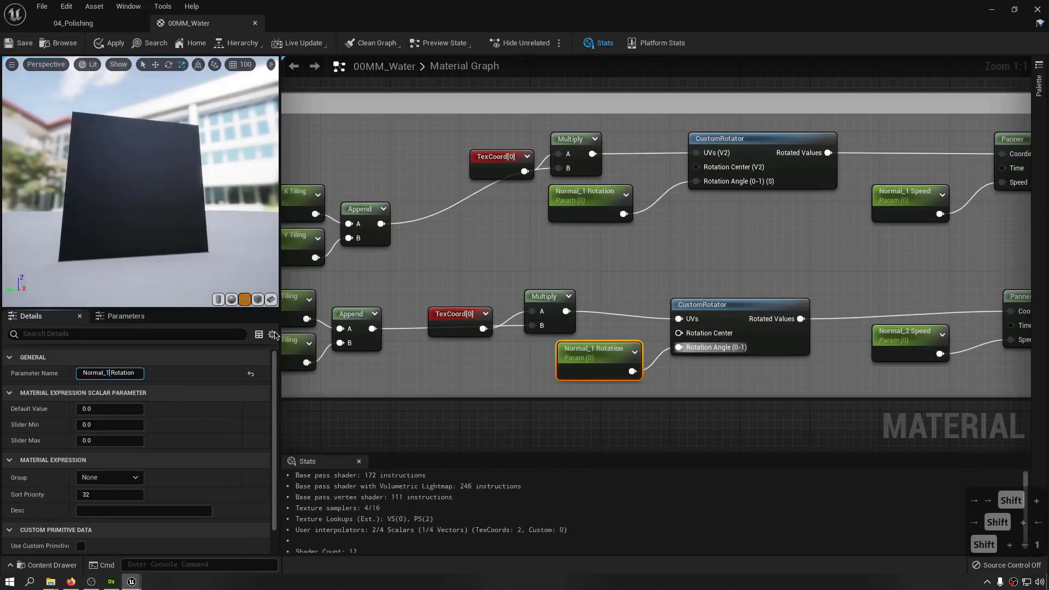
key("BackSpace")
type("2")
key("Return")
left_click(726, 240)
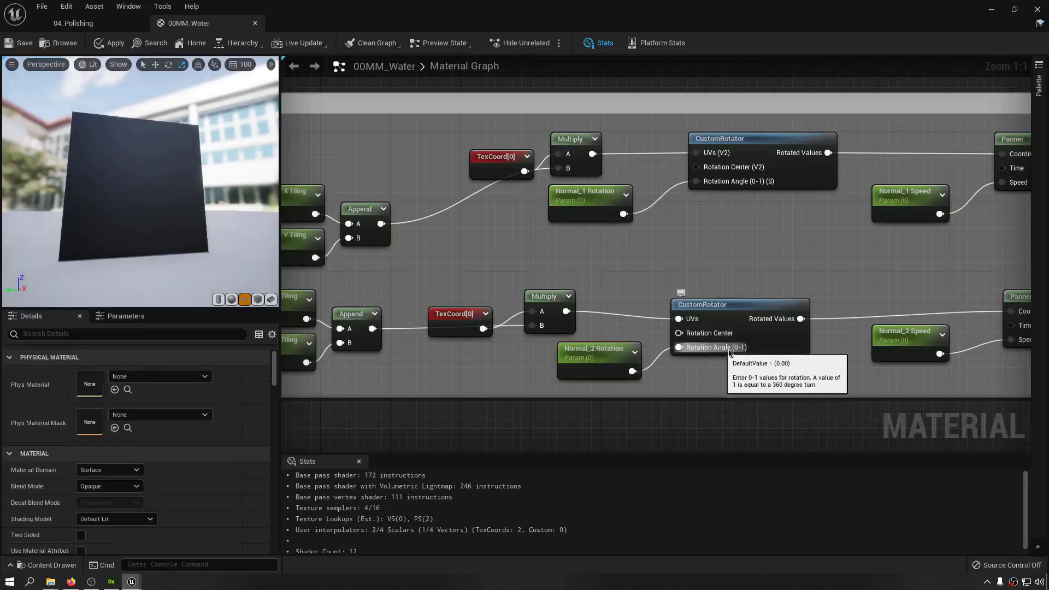
- Save the 00MM_Water material and return to the 04_Polishing level
right_click_drag(757, 245, 678, 285)
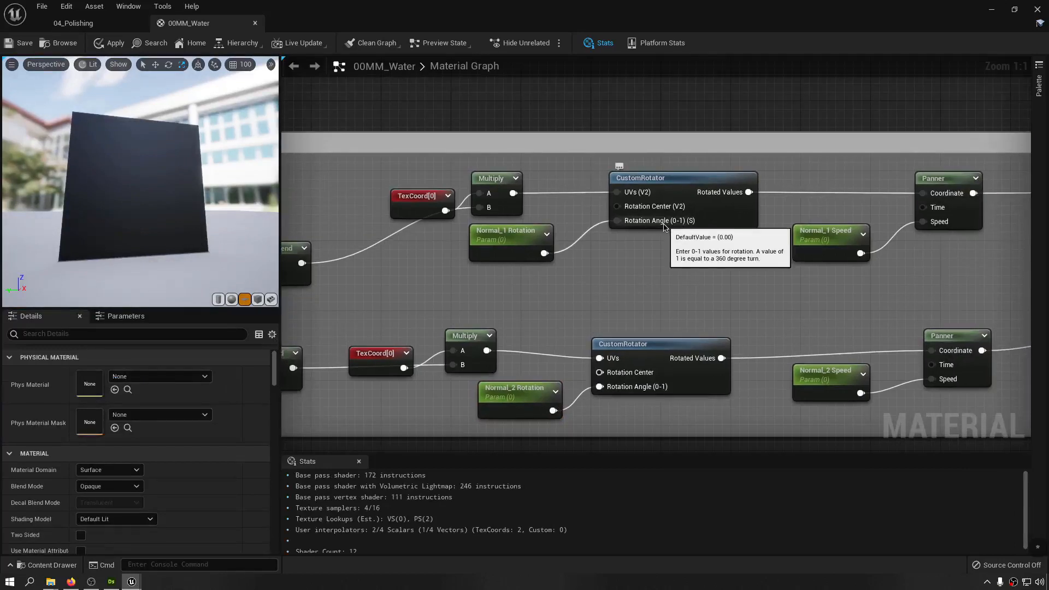
left_click(491, 250)
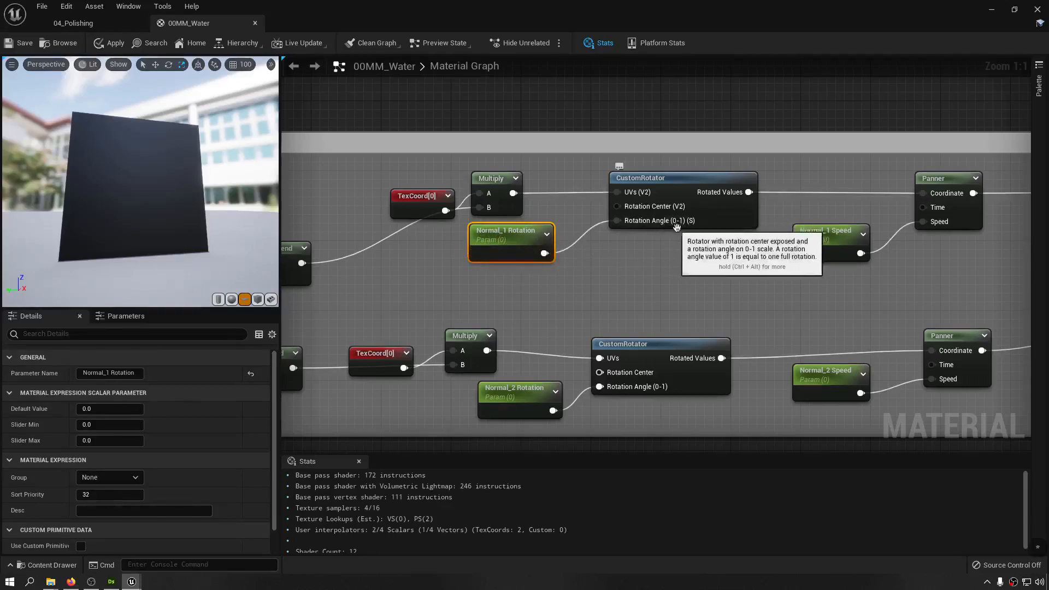
left_click(640, 292)
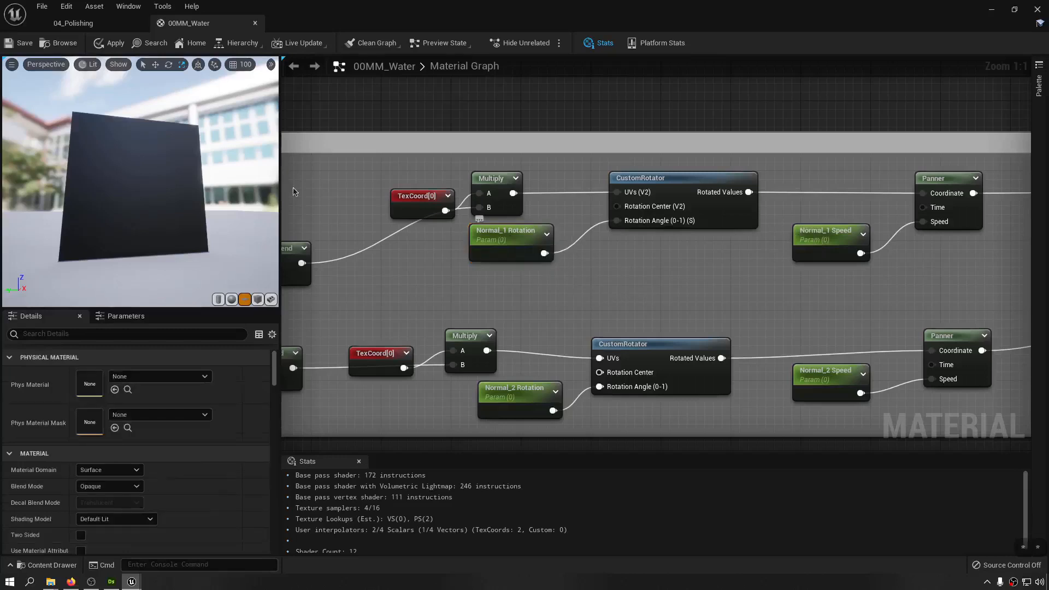
left_click(26, 41)
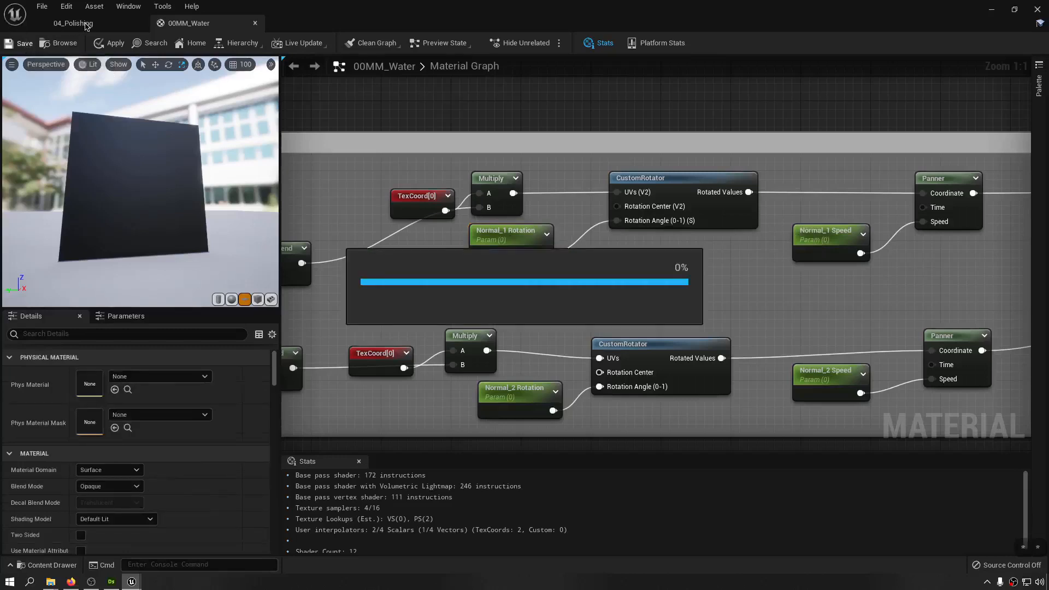
left_click(82, 24)
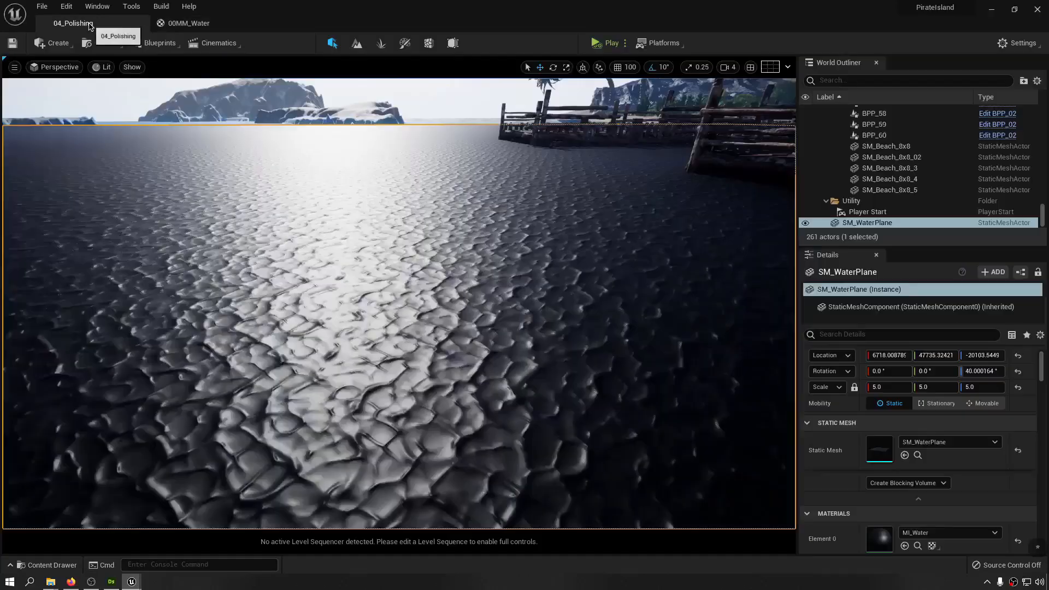
- Open the water plane's MI_Water instance and enable the Normal_1 Rotation and Normal_2 Rotation overrides
double_click(879, 540)
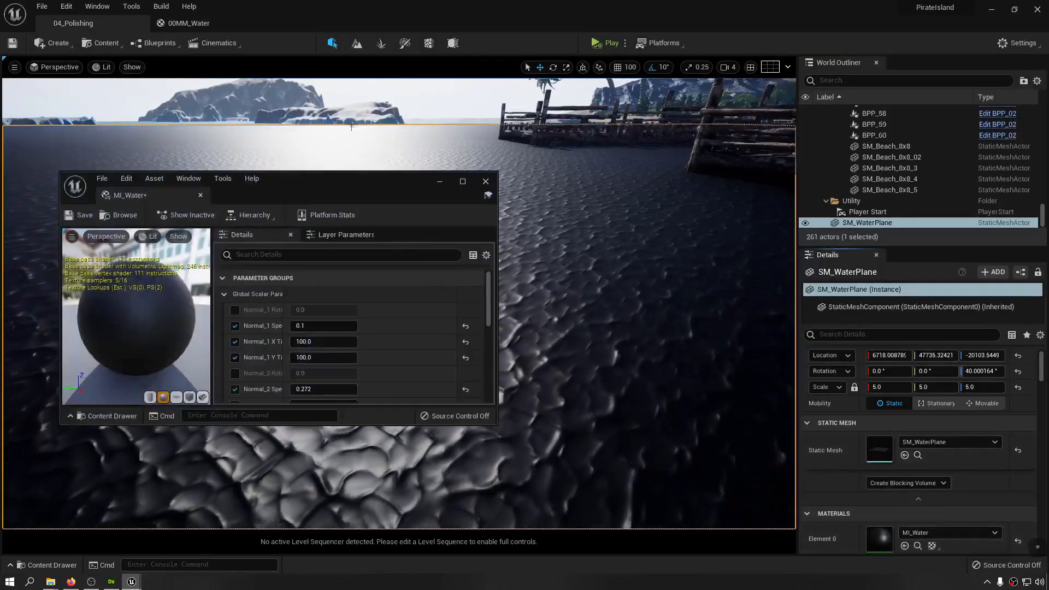
left_click(174, 285)
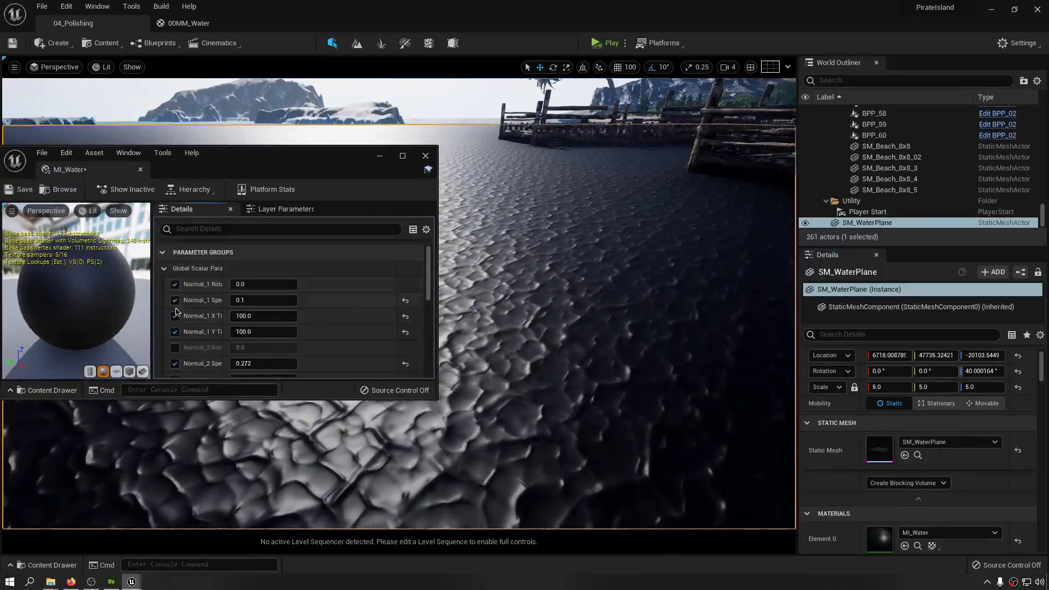
left_click(175, 348)
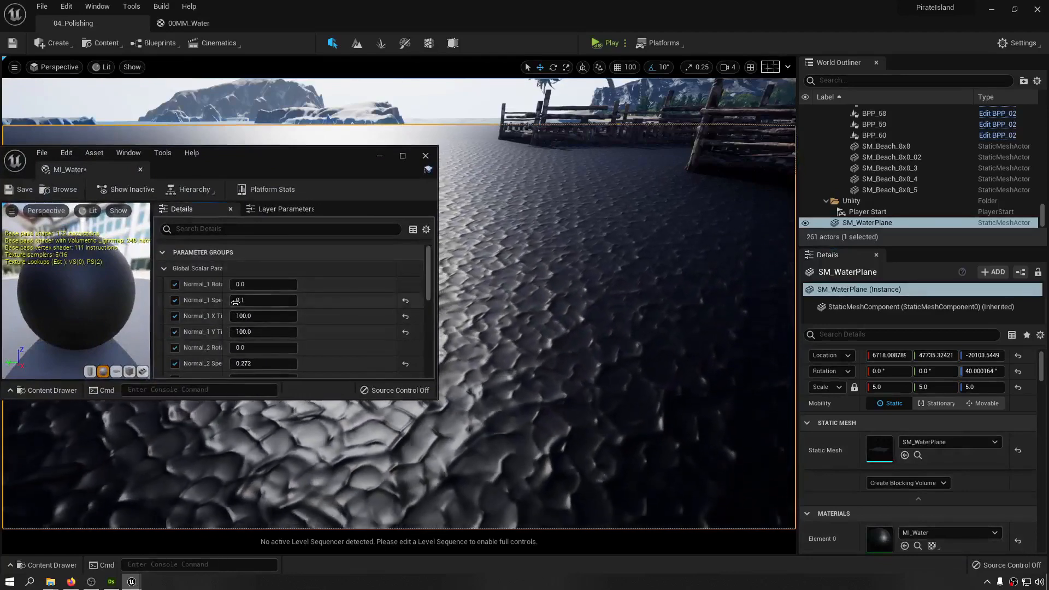
- Try Normal_1 Rotation at 0.16 and 0.448 in MI_Water while viewing the water surface
left_click_drag(251, 287, 258, 287)
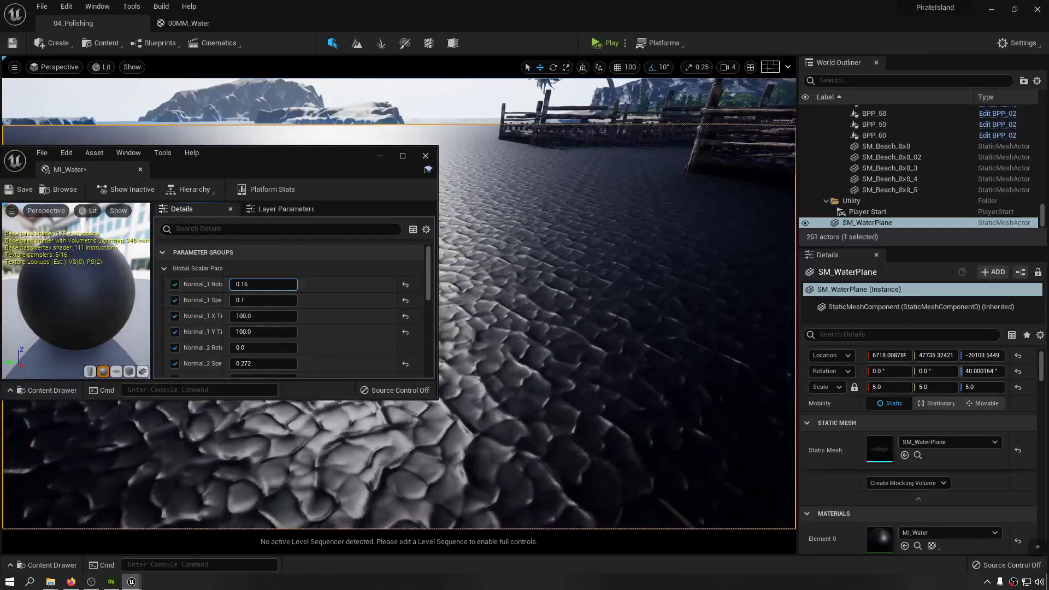
right_click_drag(668, 298, 612, 347)
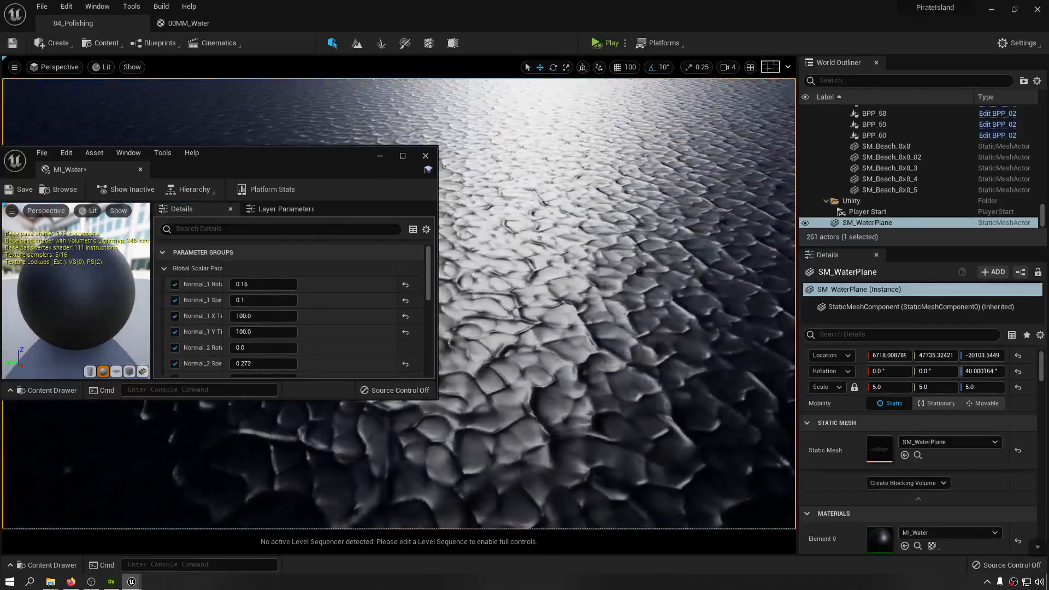
right_click_drag(667, 298, 668, 255)
left_click_drag(279, 287, 280, 287)
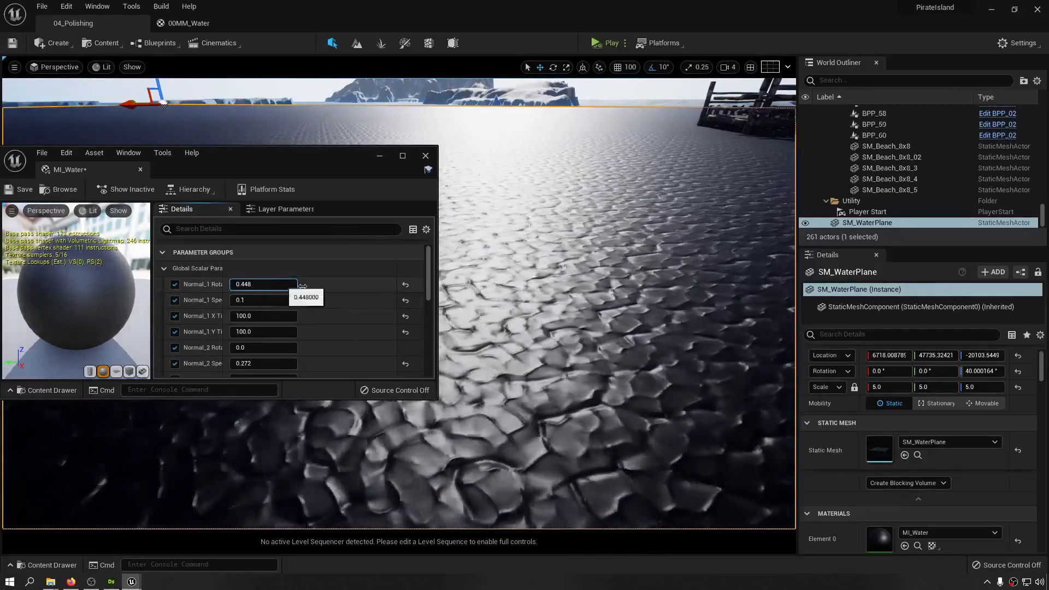
- Place a point light just above the water near the wooden docks and raise it by about 7 units
right_click_drag(602, 306, 743, 120)
key("a")
right_click_drag(618, 306, 618, 355)
key("e")
right_click_drag(683, 378, 683, 371)
key("l")
left_click(737, 189)
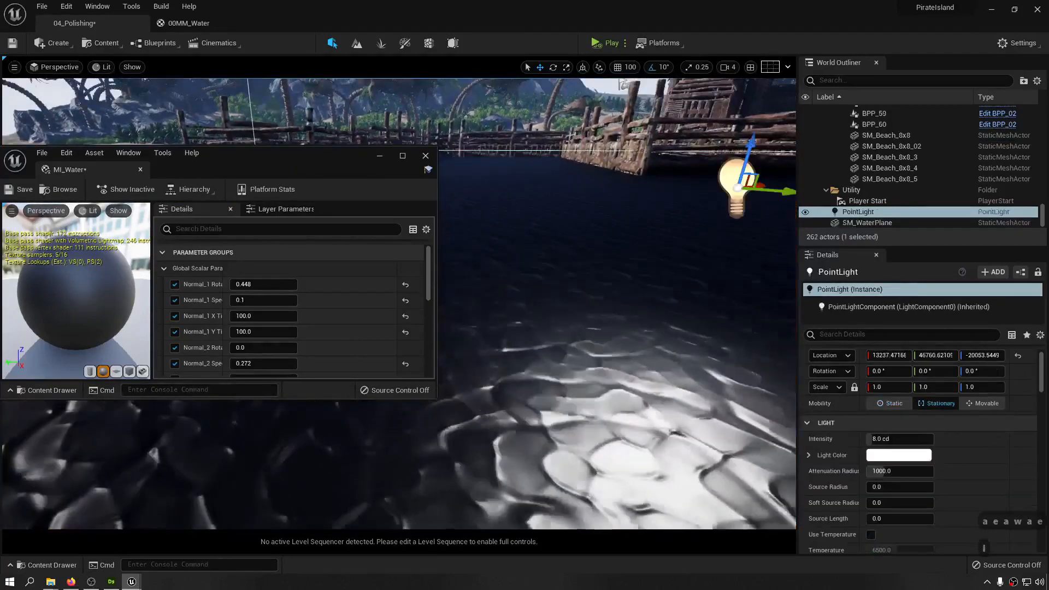
right_click_drag(682, 361, 683, 352)
key("s")
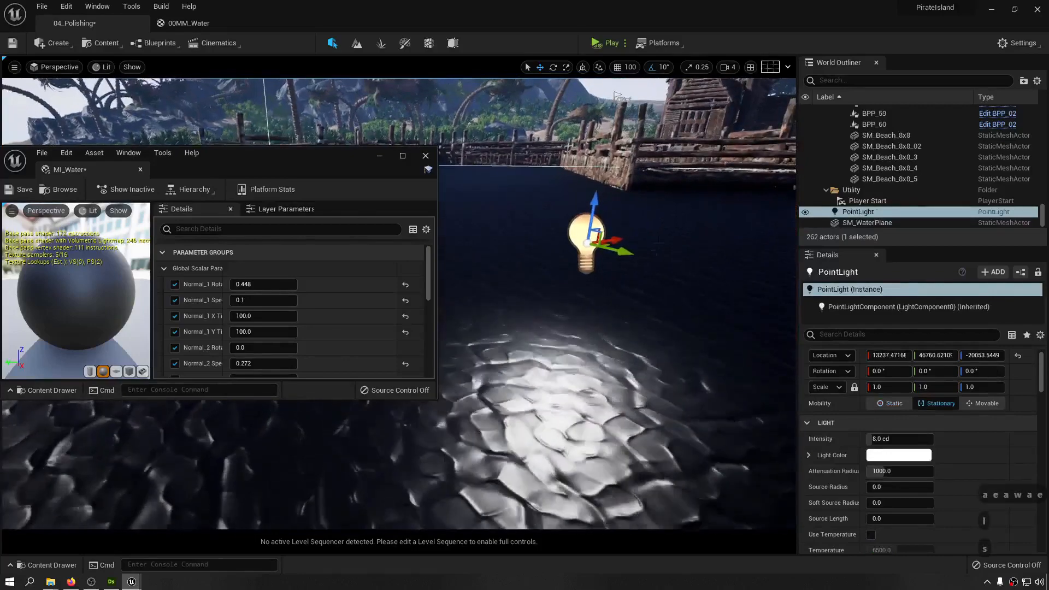
left_click_drag(594, 190, 604, 169)
mouse_move(618, 306)
right_mouse_down()
mouse_move(615, 279)
mouse_move(620, 292)
right_mouse_up()
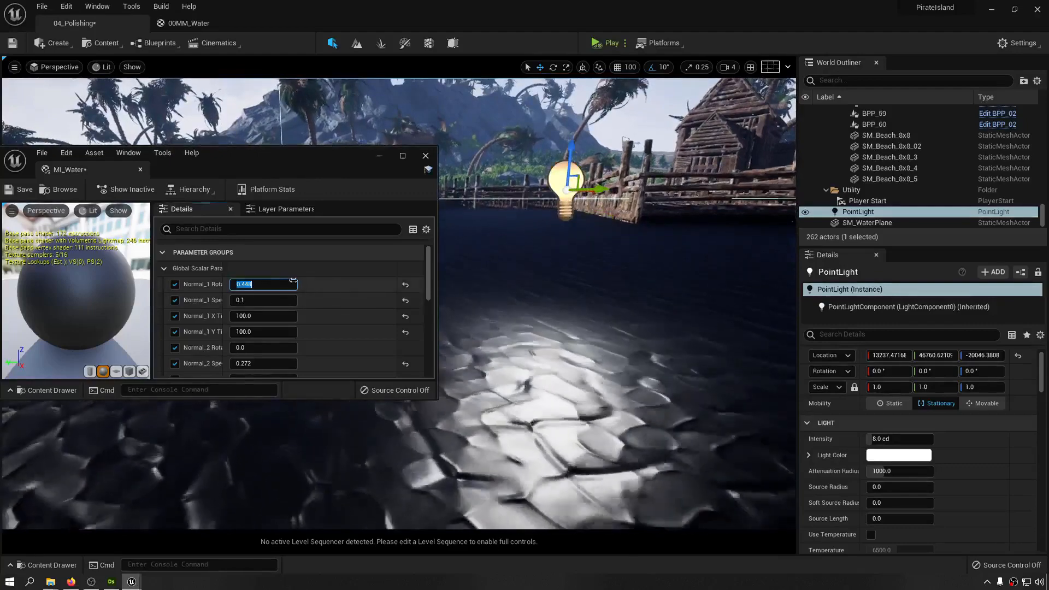
- Try a negative Normal_1 Rotation of -0.448 in MI_Water
key("Left")
key("Left")
key("Left")
key("Left")
key("Left")
key("Left")
key("Left")
key("Left")
key("Left")
type("-")
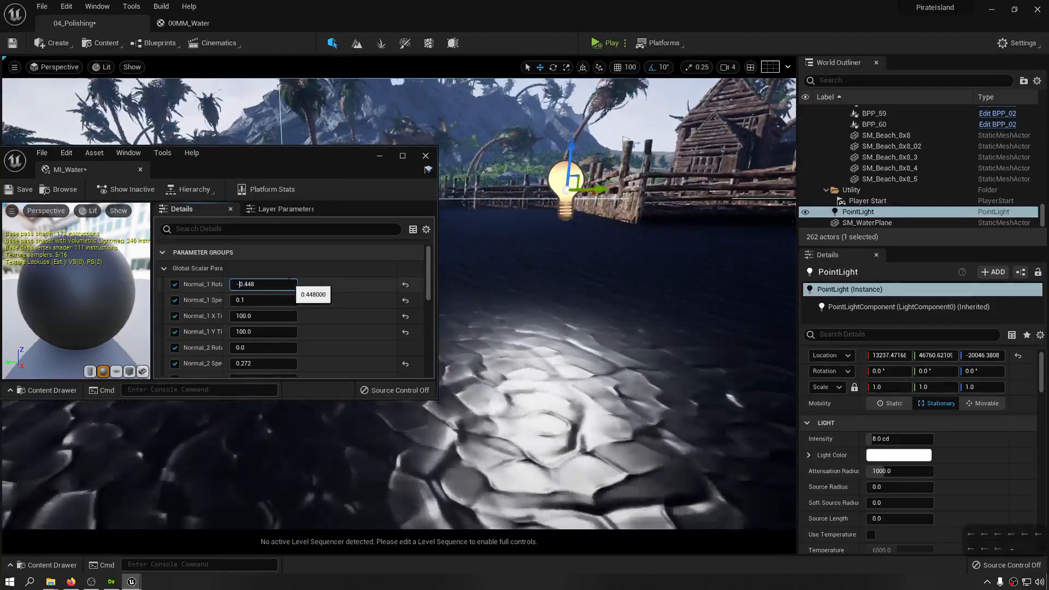
key("Return")
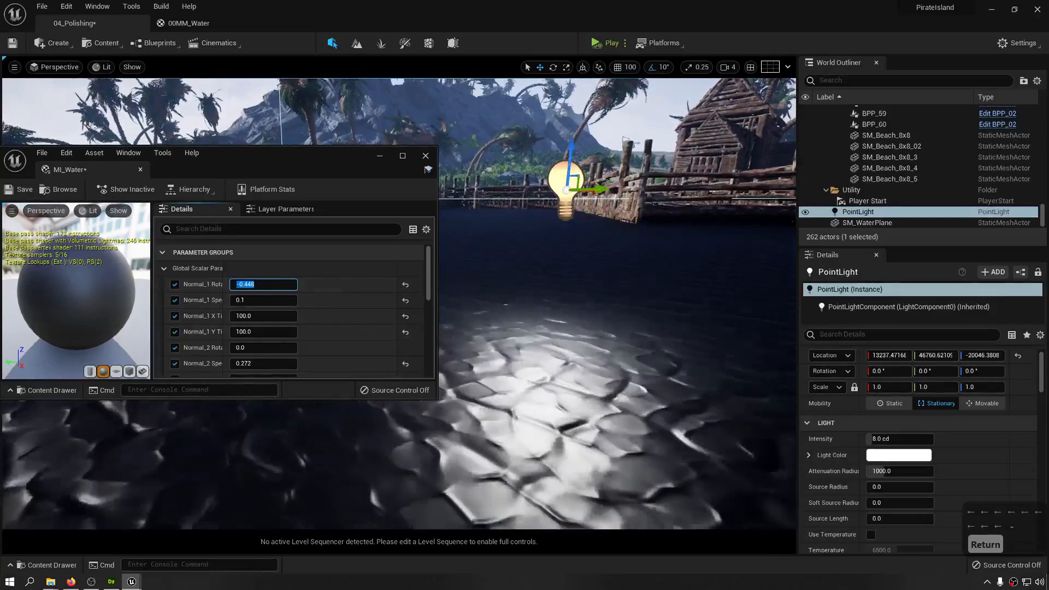
- Set Normal_1 Rotation to -0.112 in MI_Water and copy the same value into Normal_2 Rotation
right_click_drag(606, 306, 628, 341)
key("s")
middle_click_drag(628, 342, 631, 382)
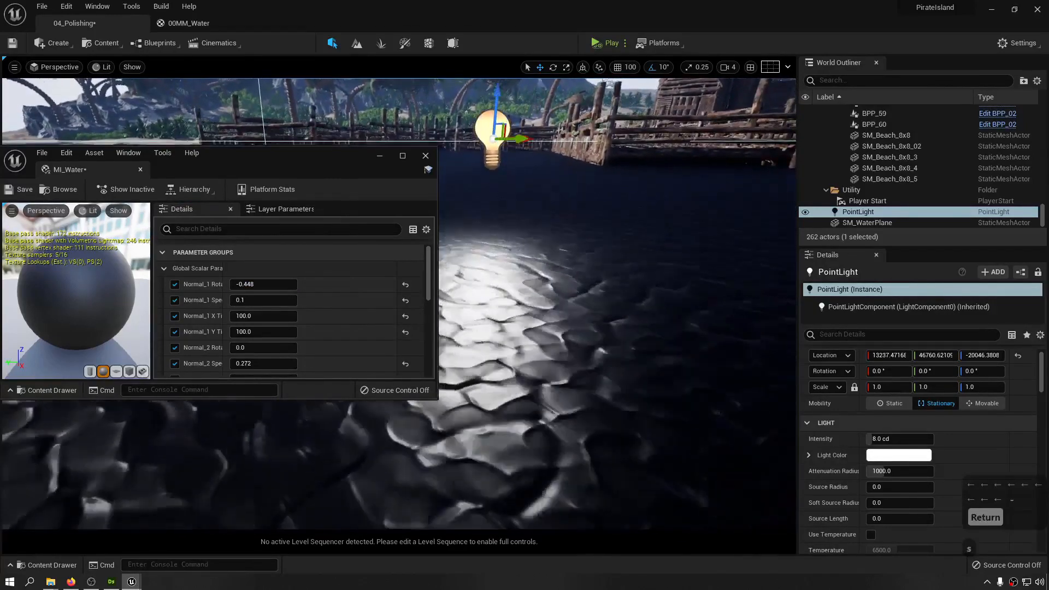
key("ctrl+z")
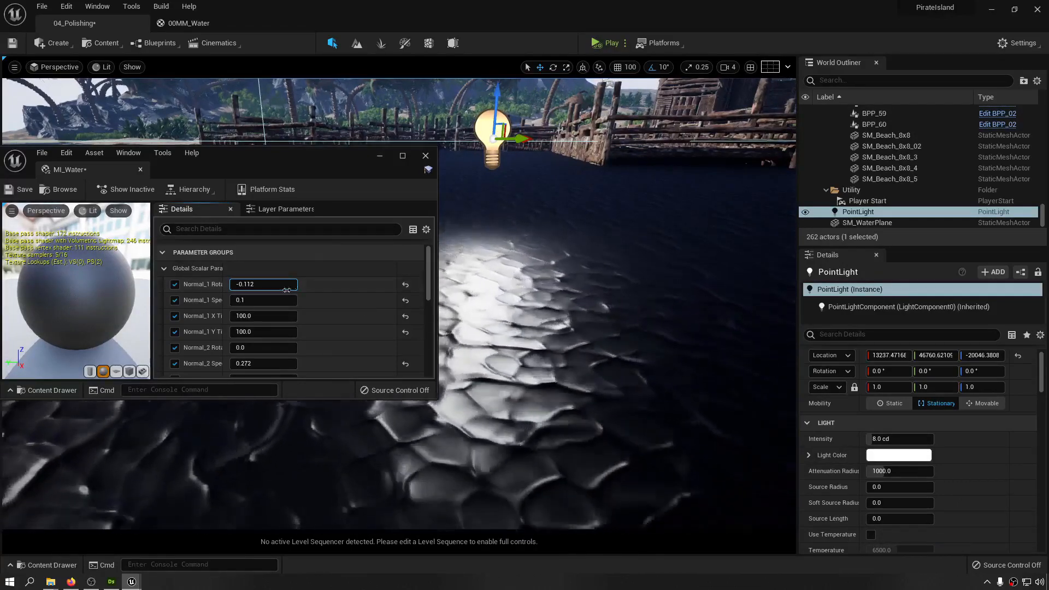
key("ctrl+c")
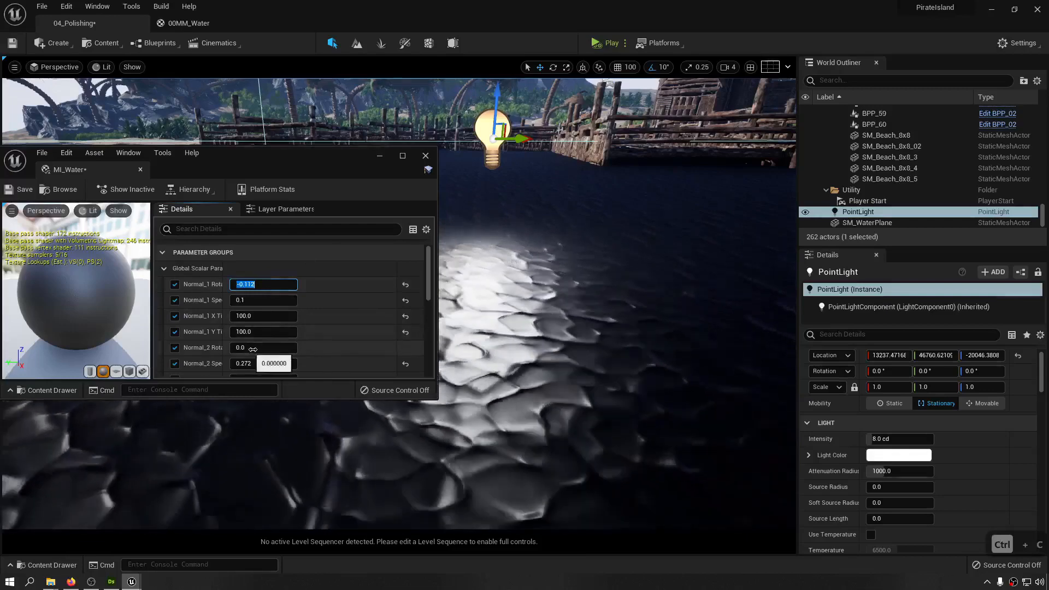
left_click(257, 348)
key("ctrl+v")
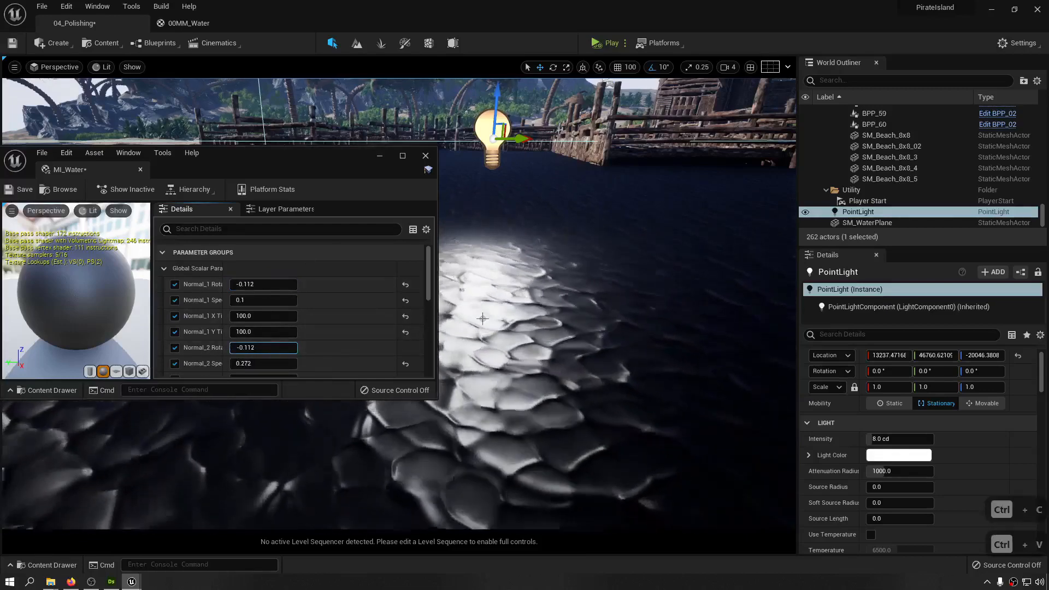
key("Return")
- Examine the rotated wave pattern on the water around the docks from several angles
right_click_drag(571, 308, 502, 357)
key("w")
key("d")
key("e")
key("s")
key("w")
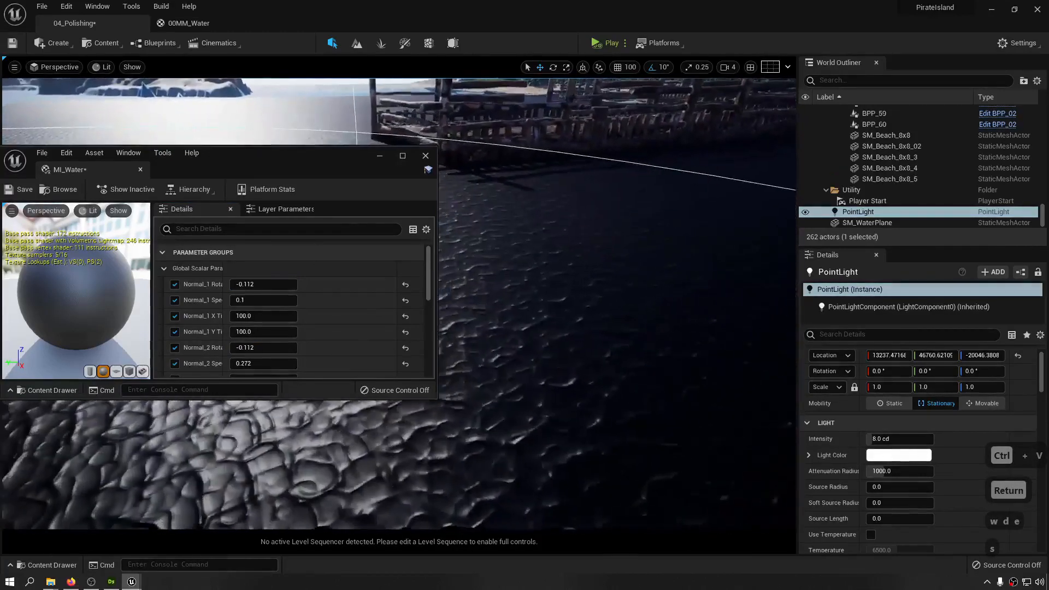
mouse_move(695, 276)
right_mouse_down()
mouse_move(765, 262)
mouse_move(696, 276)
right_mouse_up()
key("a")
key("a")
key("d")
key("s")
- Save the level and set Normal_2 Rotation to -0.1 in MI_Water
key("ctrl+s")
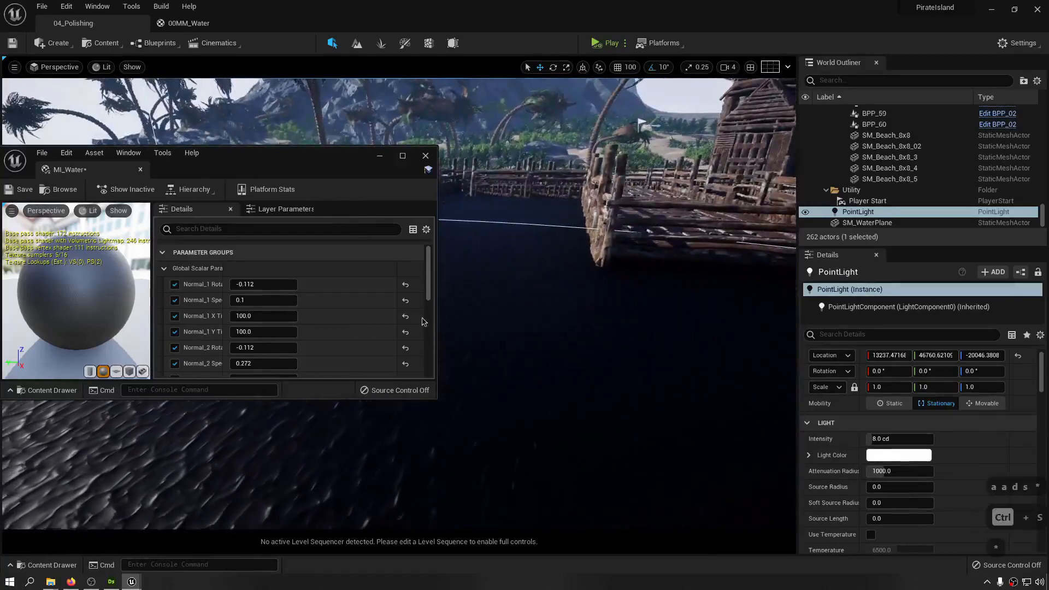
left_click(262, 348)
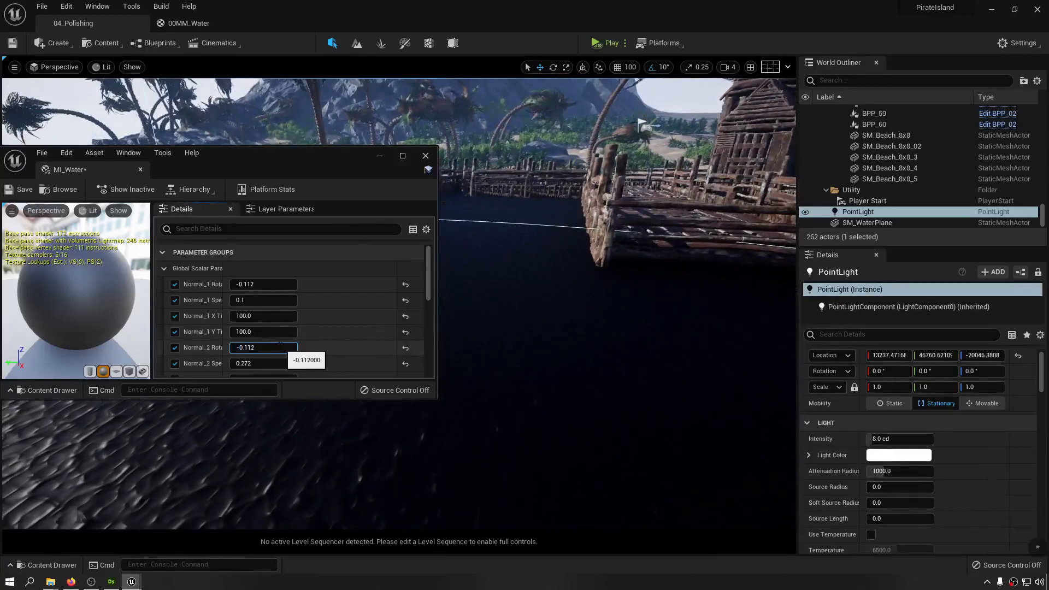
key("shift+Left")
key("shift+Left")
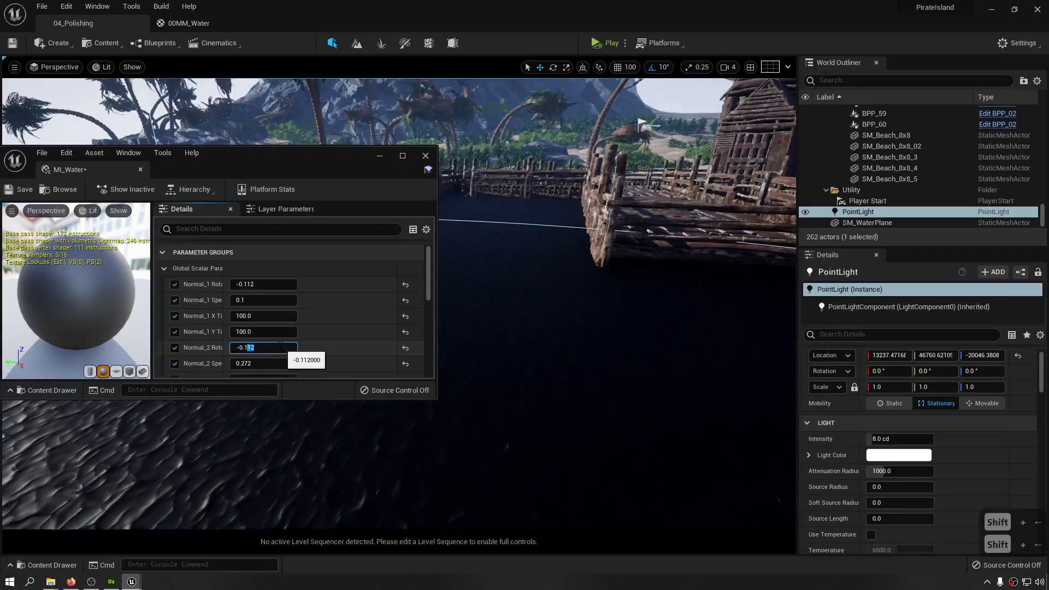
key("BackSpace")
key("Return")
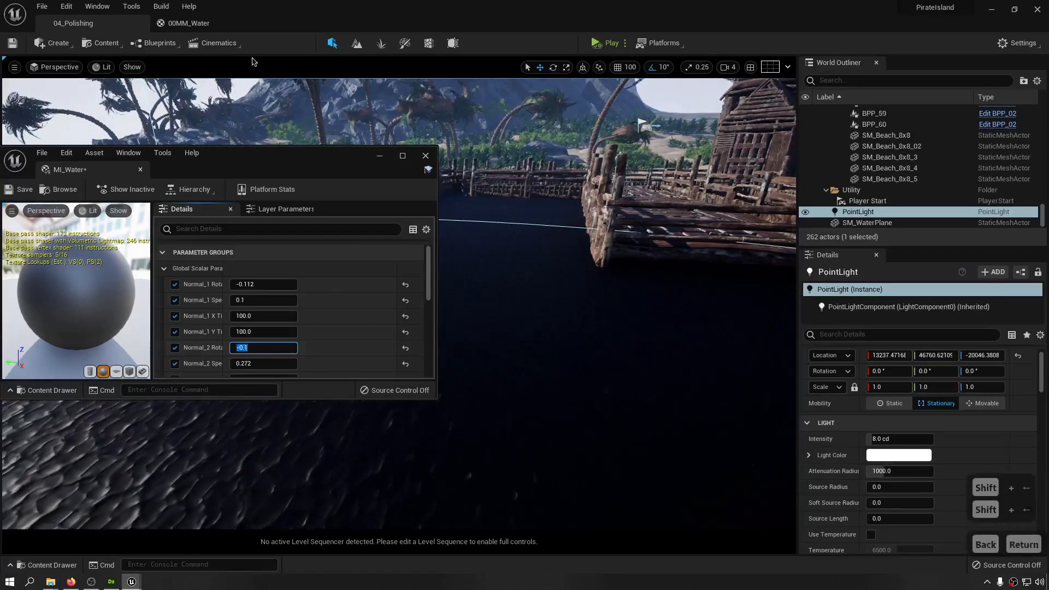
- Return to the 00MM_Water graph, minimize the instance window, and move the ARMH Texture Sample farther left above the Normal comment
left_click(189, 23)
left_click(379, 157)
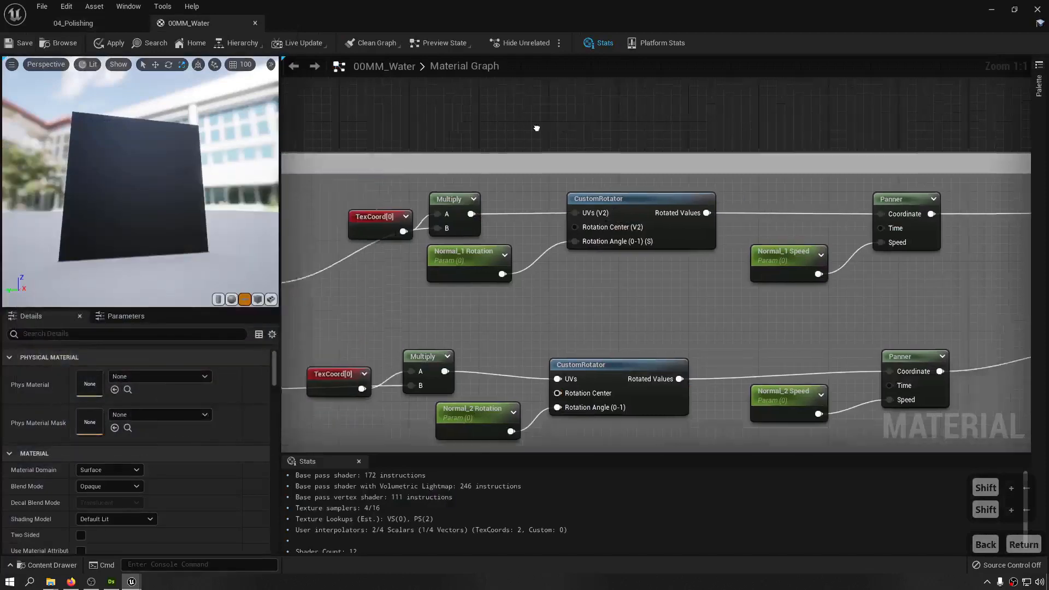
scroll(525, 257, "down", 7)
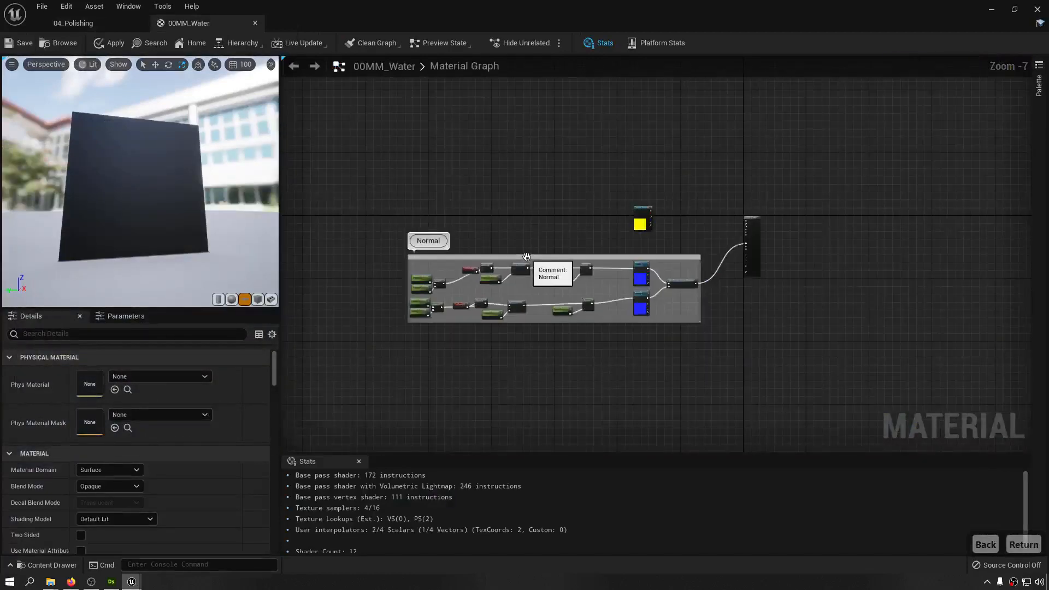
scroll(676, 240, "up", 3)
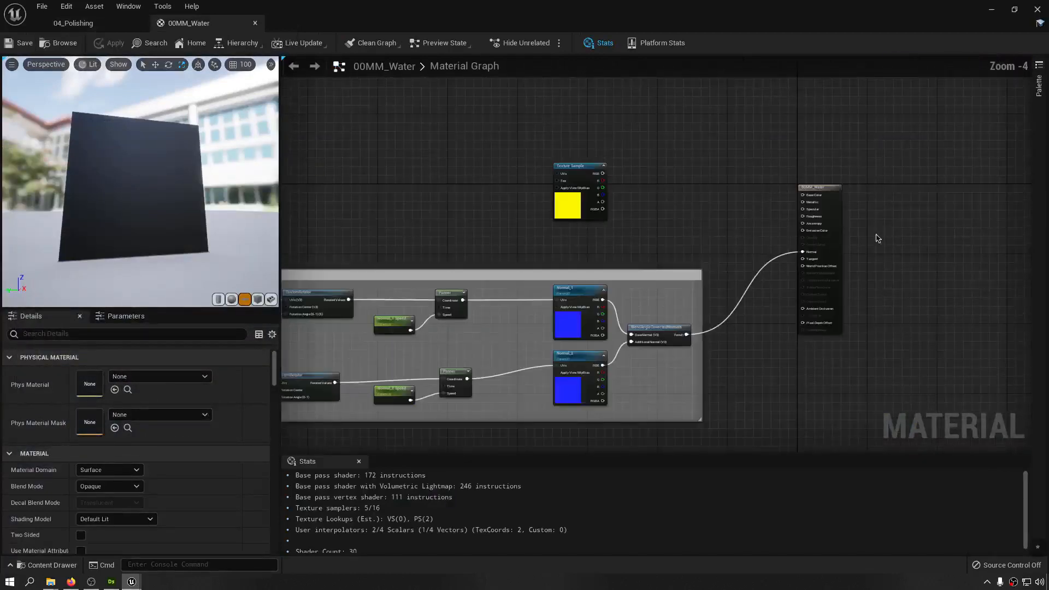
scroll(785, 204, "up", 2)
right_click_drag(630, 224, 787, 198)
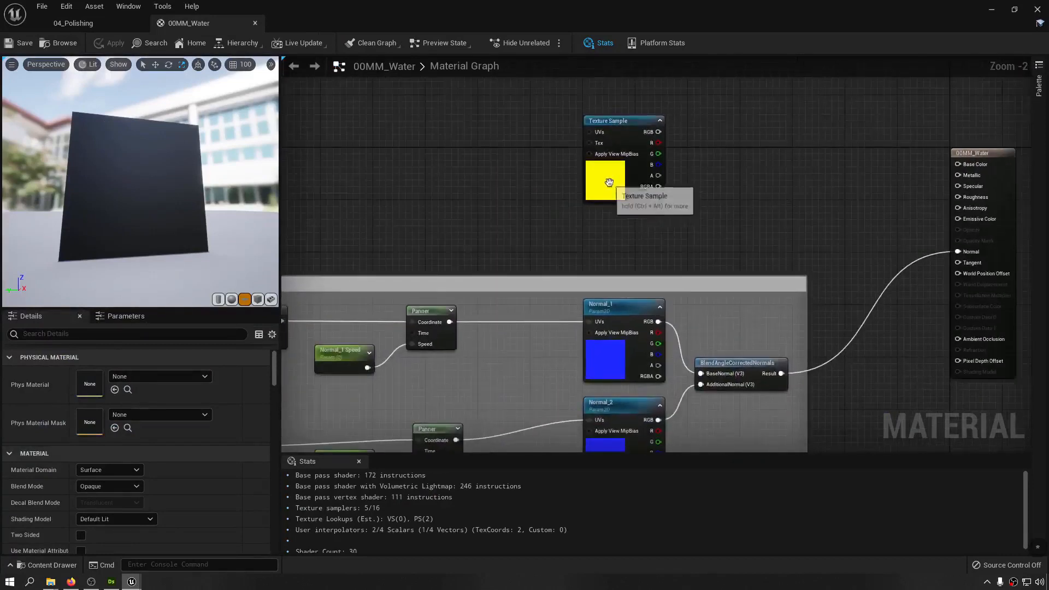
left_click_drag(609, 184, 520, 186)
right_click_drag(674, 218, 716, 238)
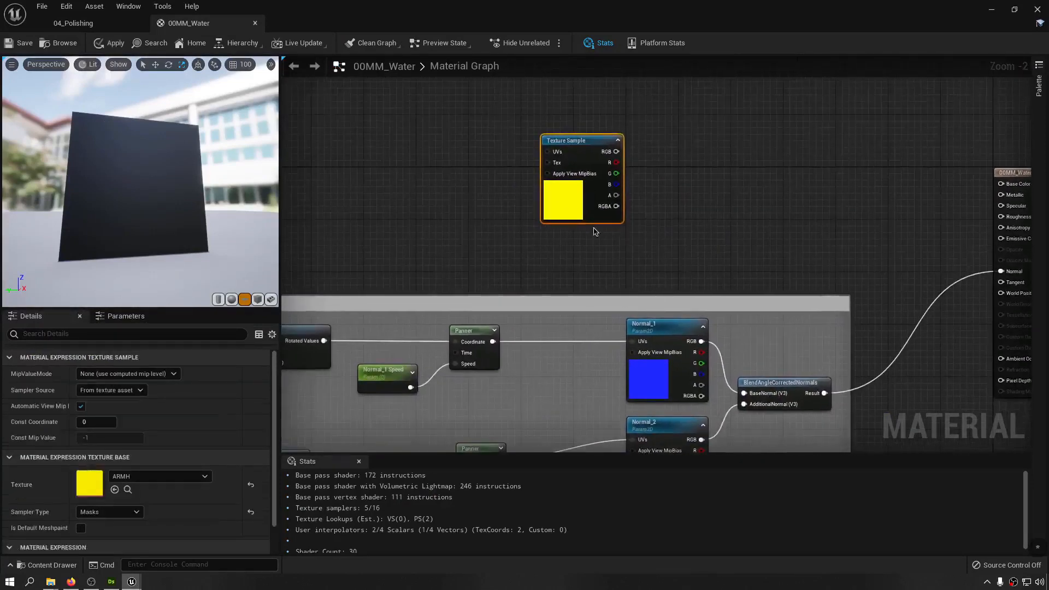
- Duplicate the ARMH Texture Sample and stack the two nodes above the Normal comment
left_click_drag(558, 200, 577, 167)
key("ctrl+c")
key("ctrl+v")
left_click_drag(613, 261, 582, 257)
- Convert the upper ARMH Texture Sample to a parameter named Water_1 Height
right_click(596, 161)
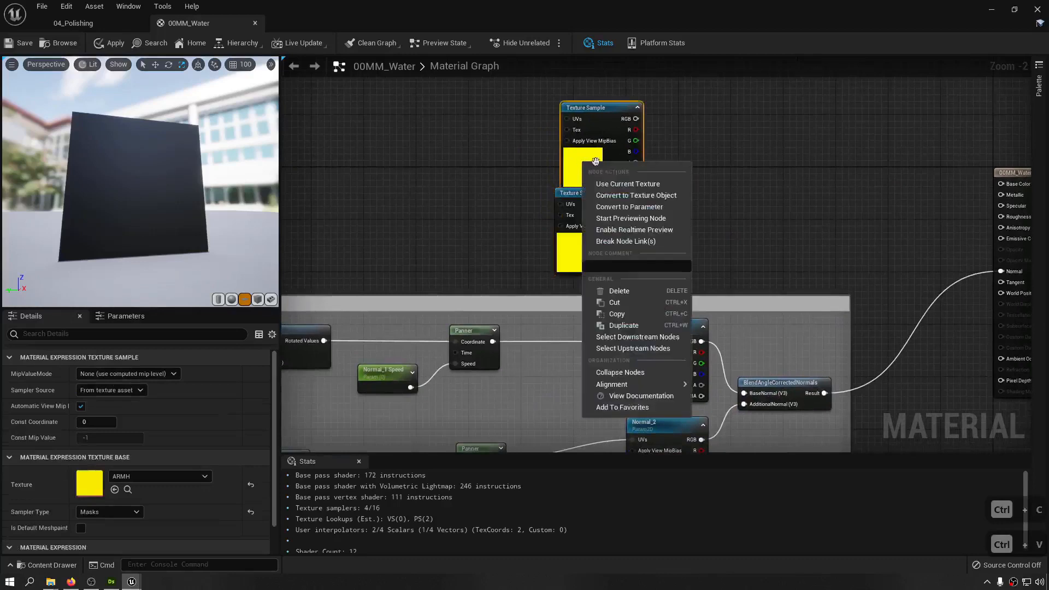
left_click(630, 207)
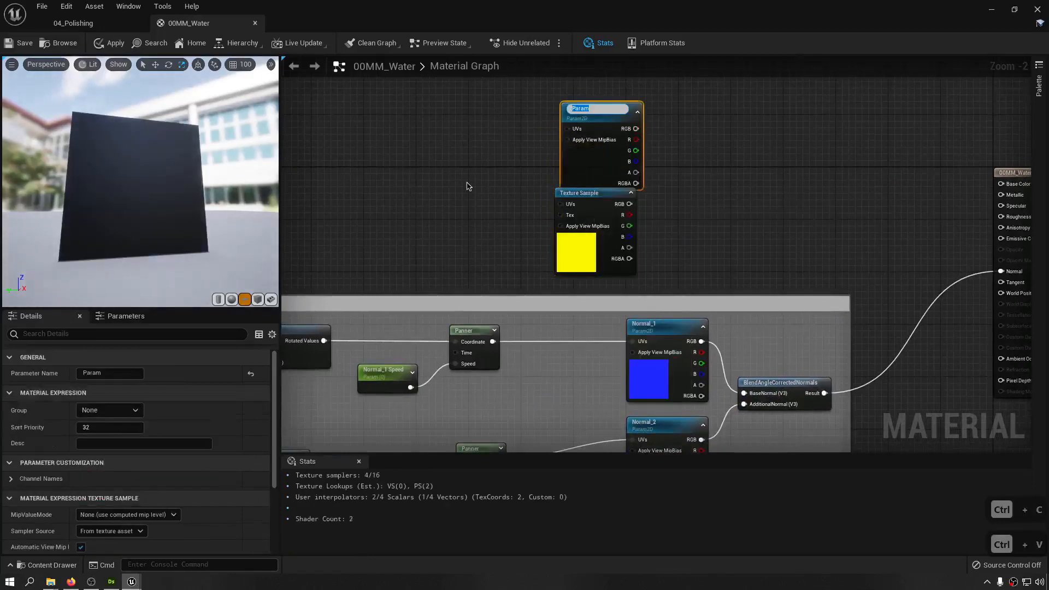
type("Water")
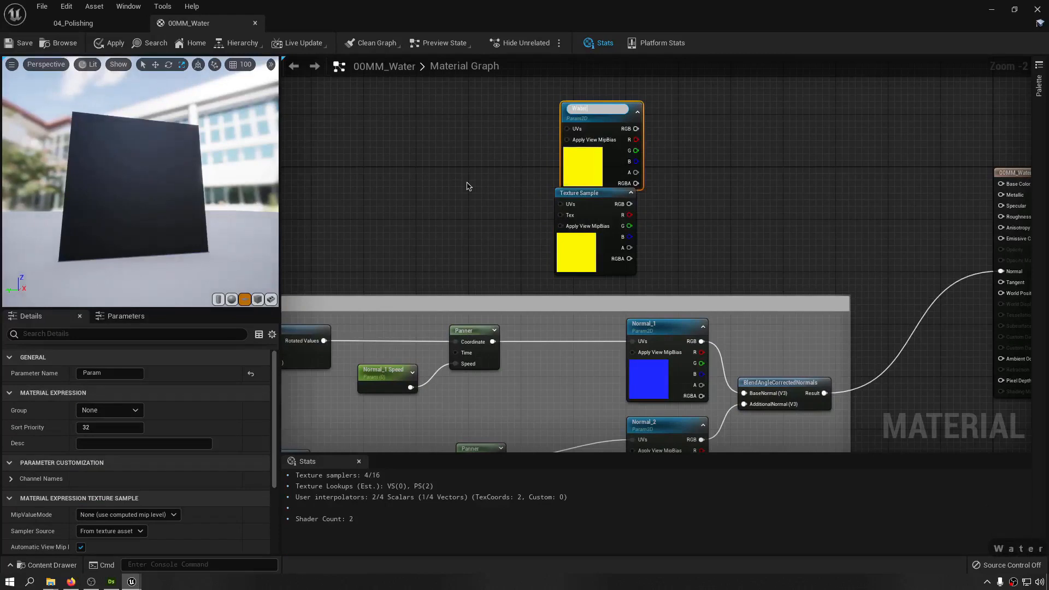
type("_1")
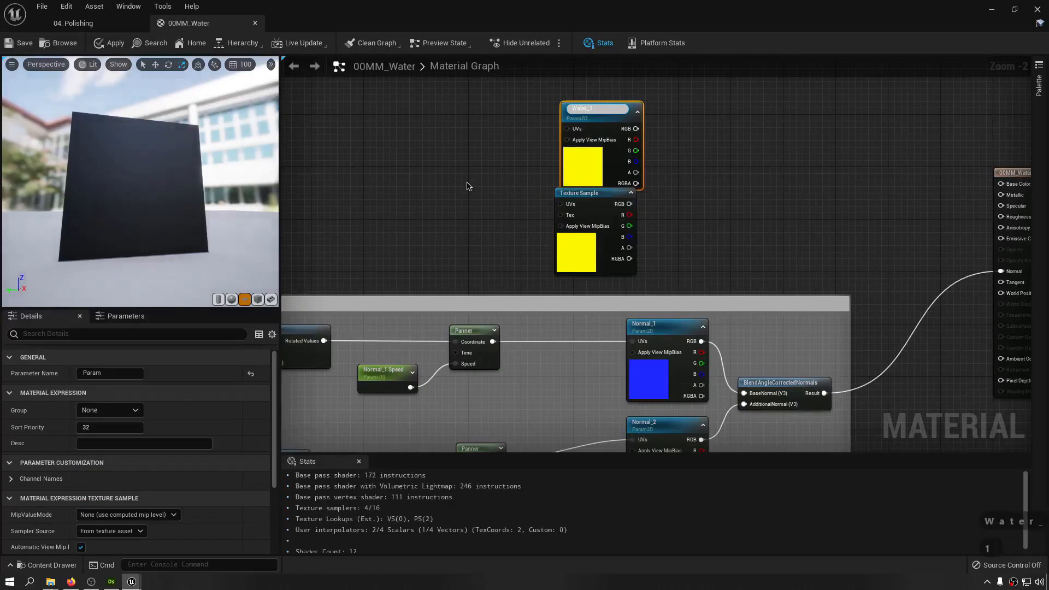
type(" Height")
key("Return")
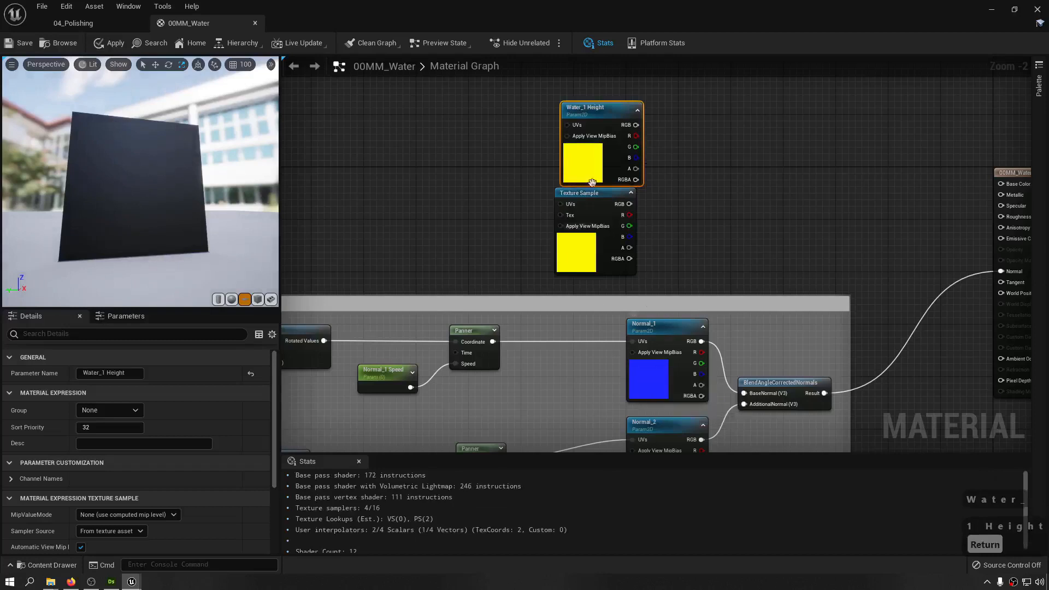
- Connect the Normal_1 Panner output to the Water_1 Height UVs and space the two texture nodes apart
left_click_drag(583, 159, 570, 153)
left_click_drag(492, 341, 593, 95)
left_click_drag(580, 206, 594, 213)
- Convert the lower ARMH Texture Sample to a parameter named Water_2 Height, reusing the copied Water_1 Height name
left_click(114, 373)
key("ctrl+c")
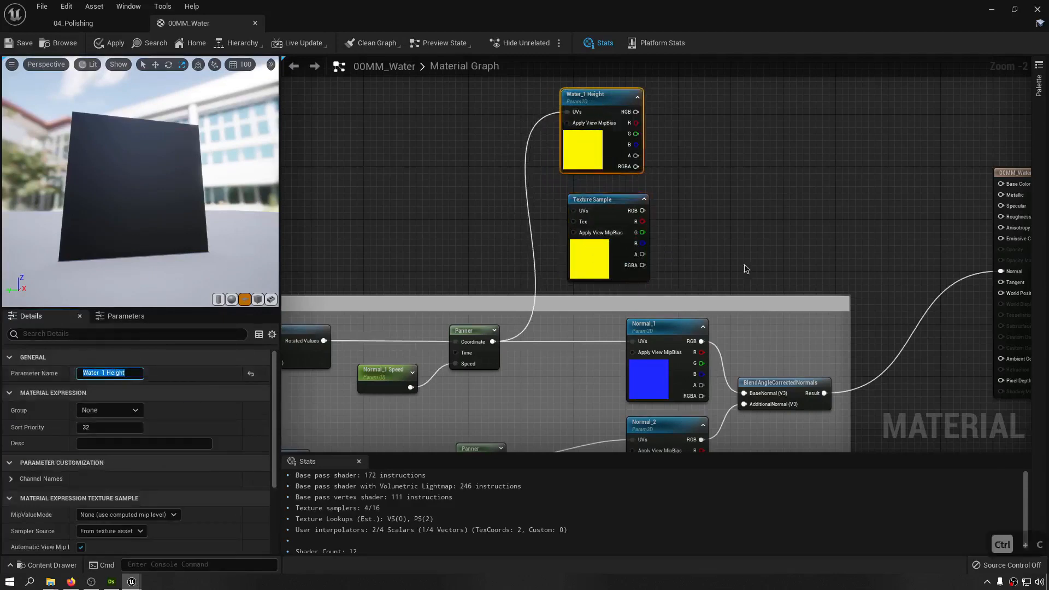
right_click(597, 262)
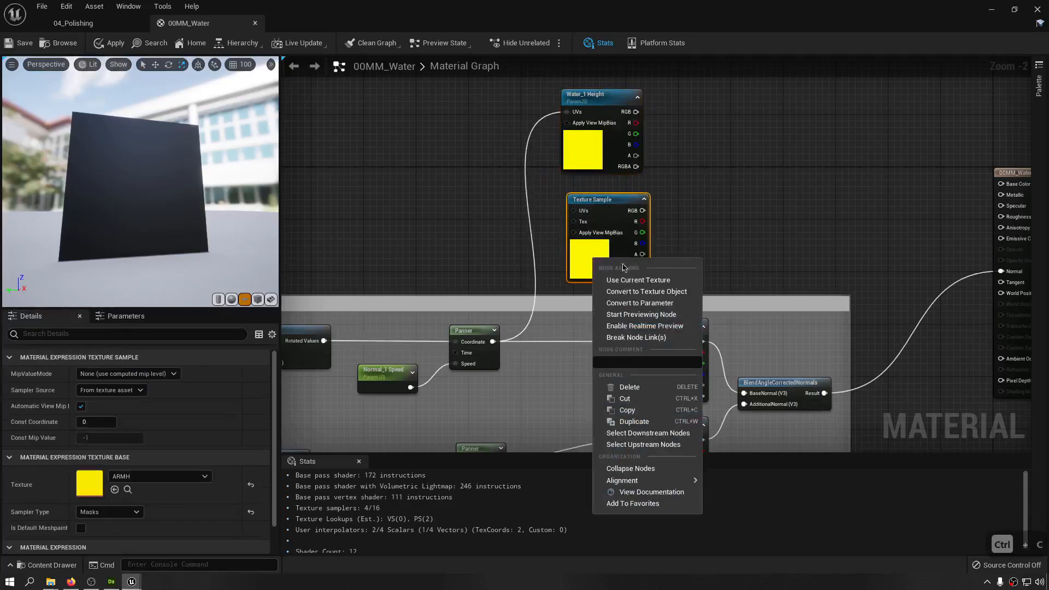
left_click(658, 305)
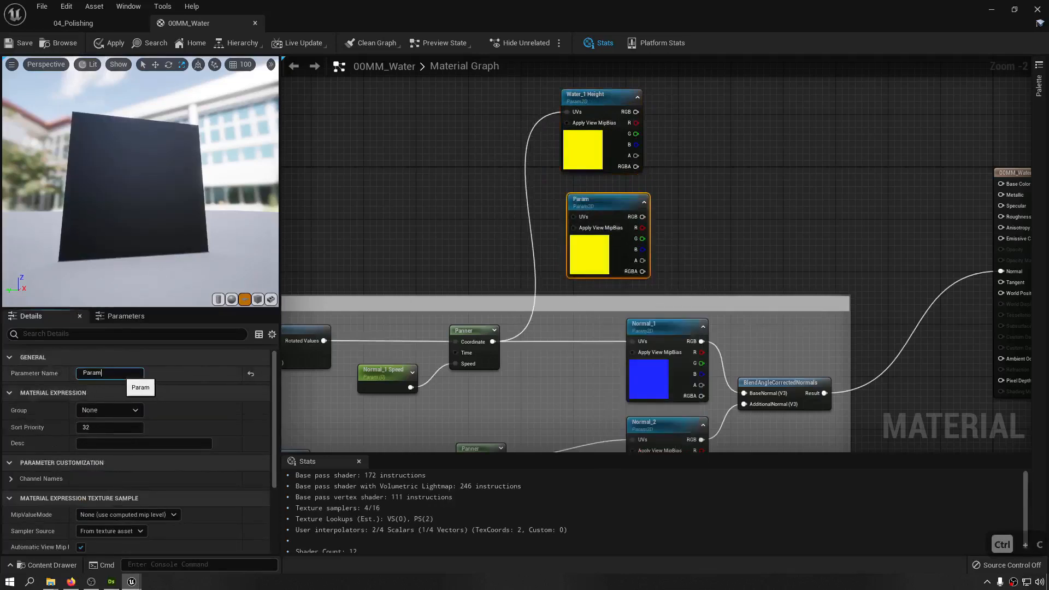
left_click(110, 373)
key("ctrl+v")
key("Left")
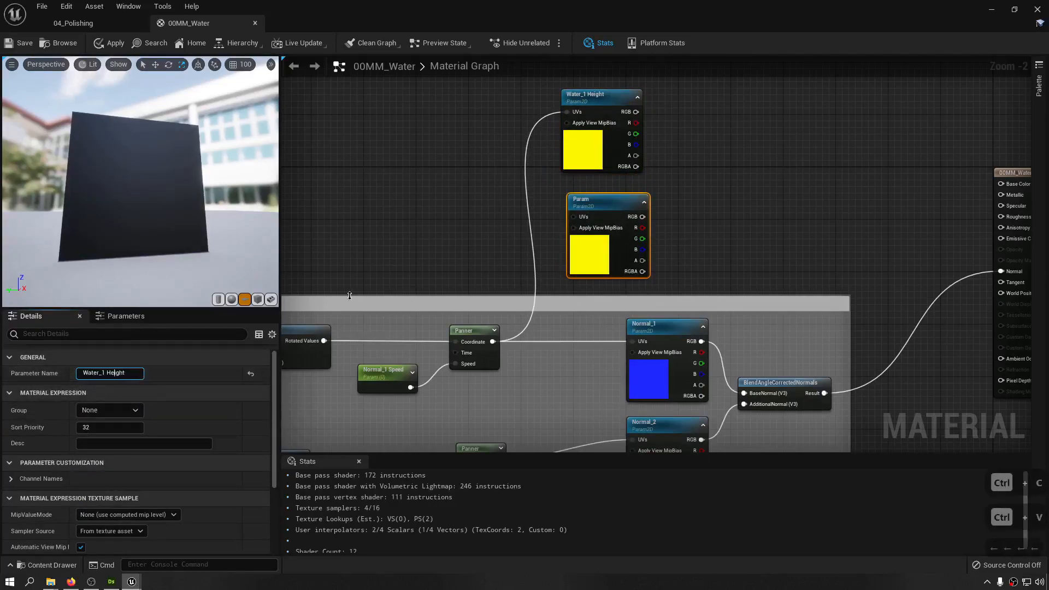
key("Left")
key("Left")
key("Left")
key("shift+Left")
type("2")
key("Return")
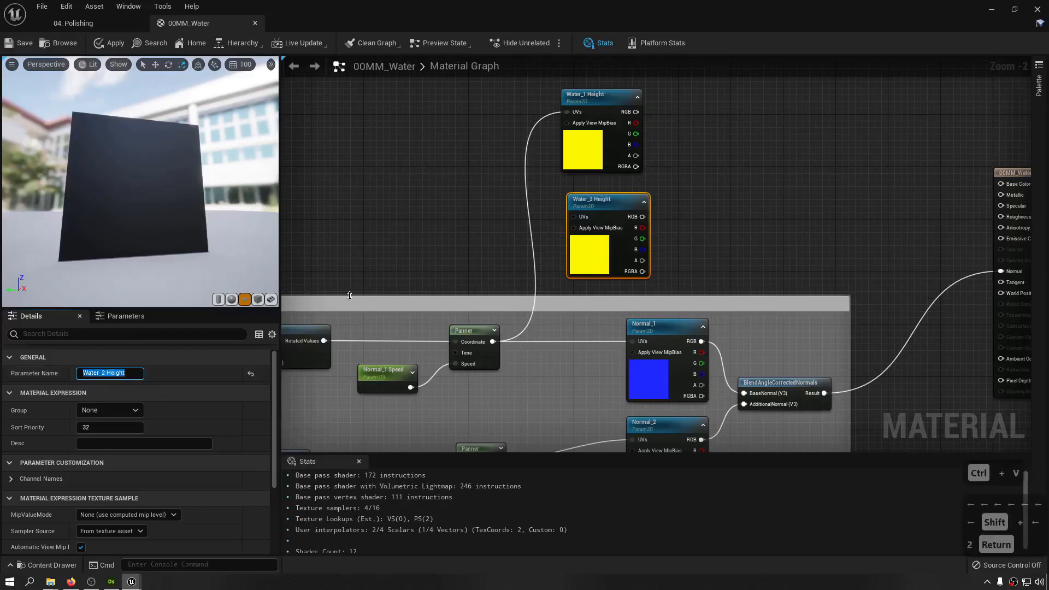
- Connect the Normal_2 Panner output to the Water_2 Height UVs and align that node beneath Water_1 Height
right_click_drag(350, 296, 354, 199)
left_click_drag(504, 360, 589, 119)
right_click_drag(696, 161, 693, 280)
mouse_move(590, 261)
left_mouse_down()
mouse_move(584, 242)
mouse_move(584, 256)
left_mouse_up()
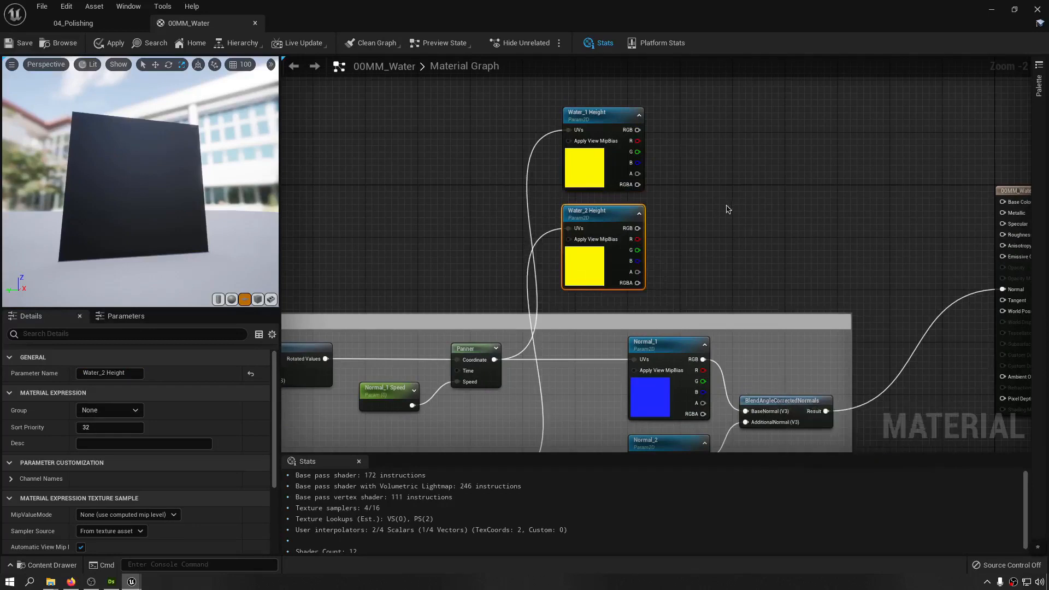
- Add a Lerp node beside the height textures, with Water_1 Height RGB feeding A and Water_2 Height RGB feeding B
left_click(713, 193)
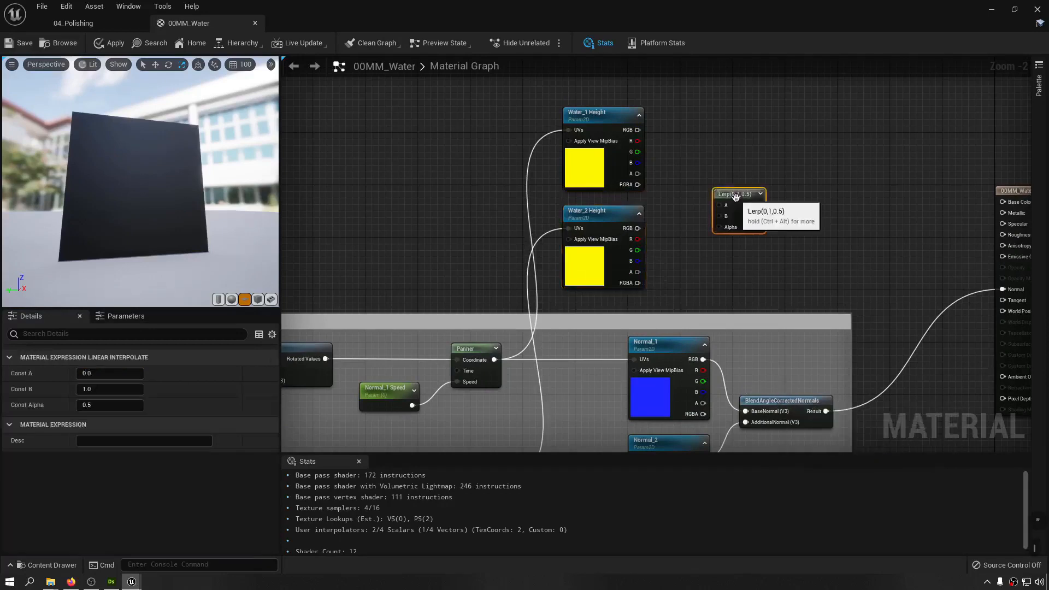
left_click_drag(739, 195, 745, 195)
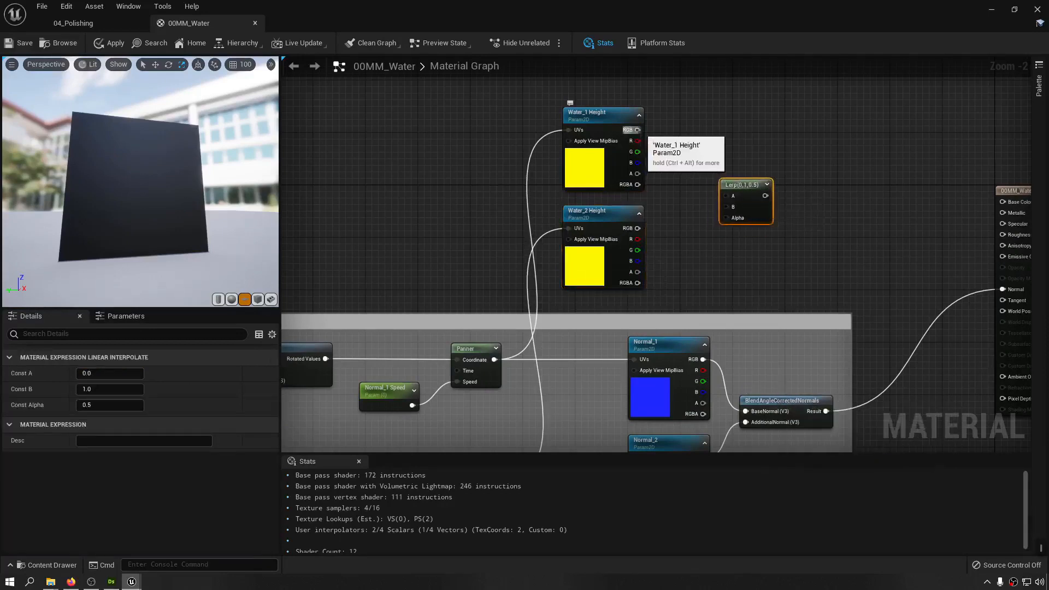
left_click_drag(638, 130, 726, 200)
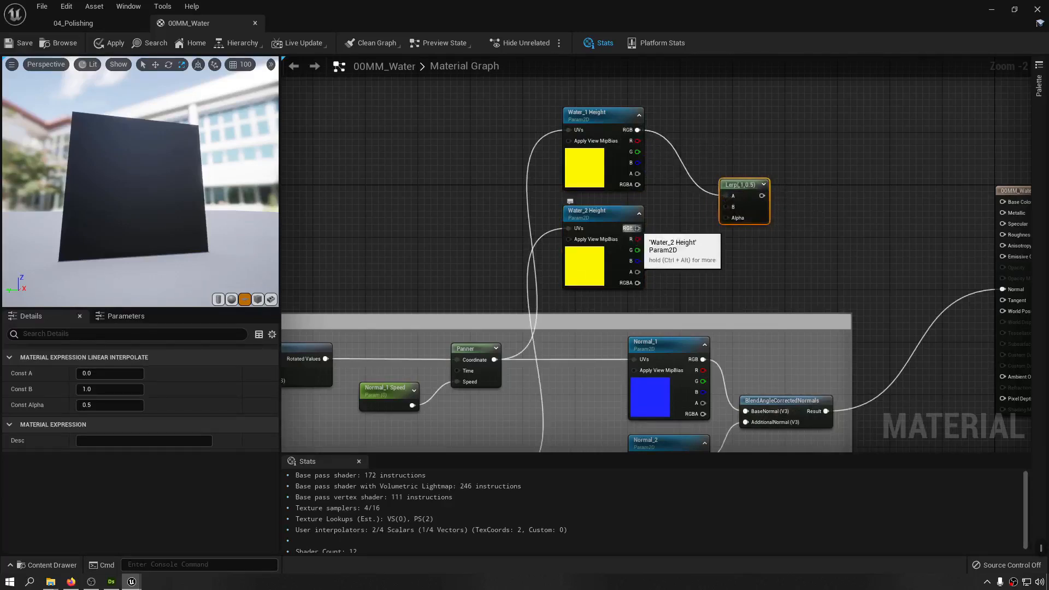
left_click_drag(637, 229, 733, 209)
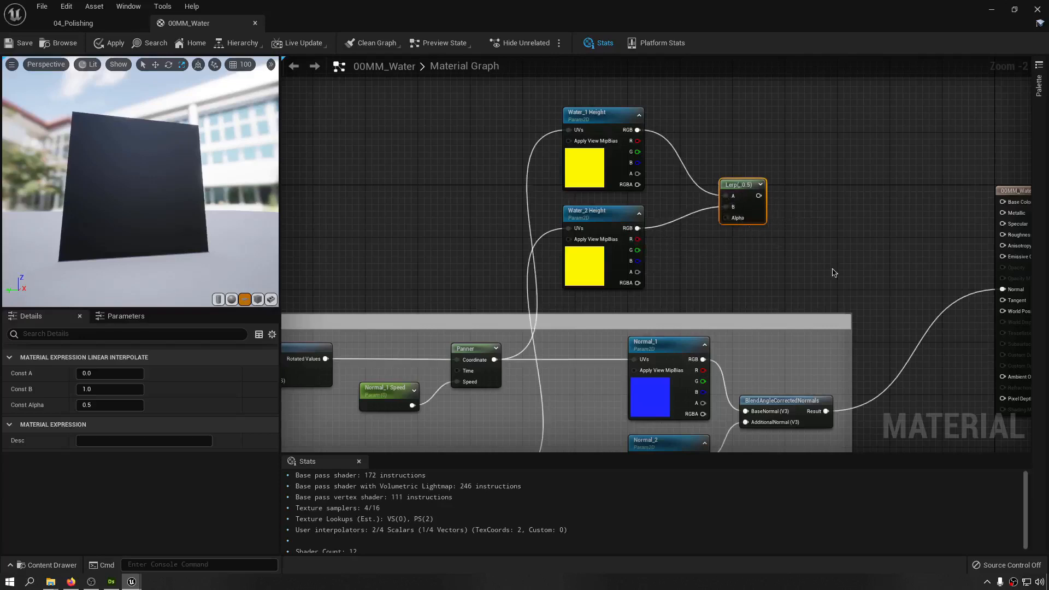
left_click(777, 215)
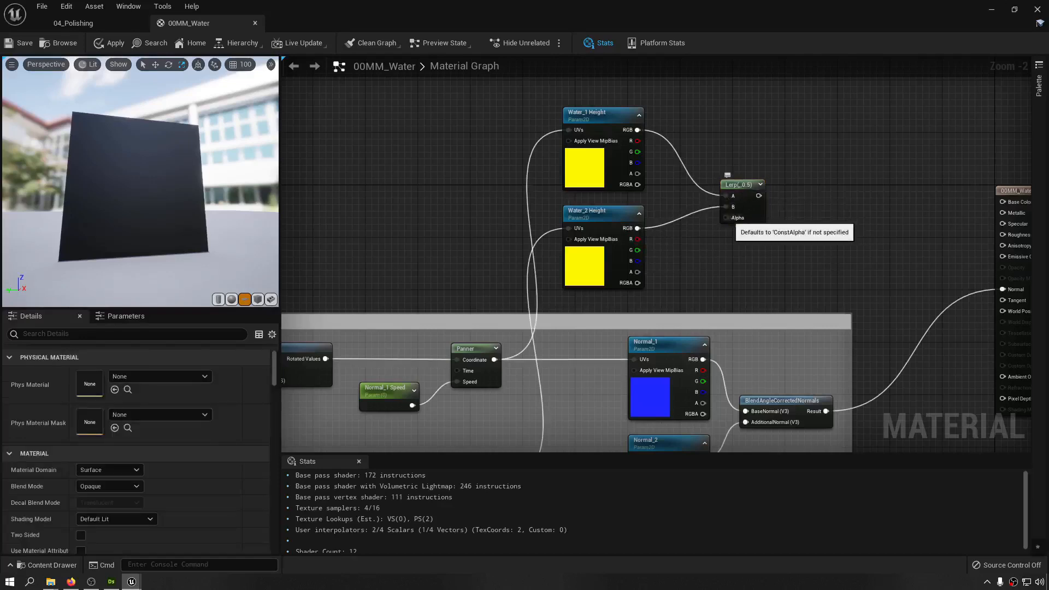
left_click_drag(746, 195, 692, 188)
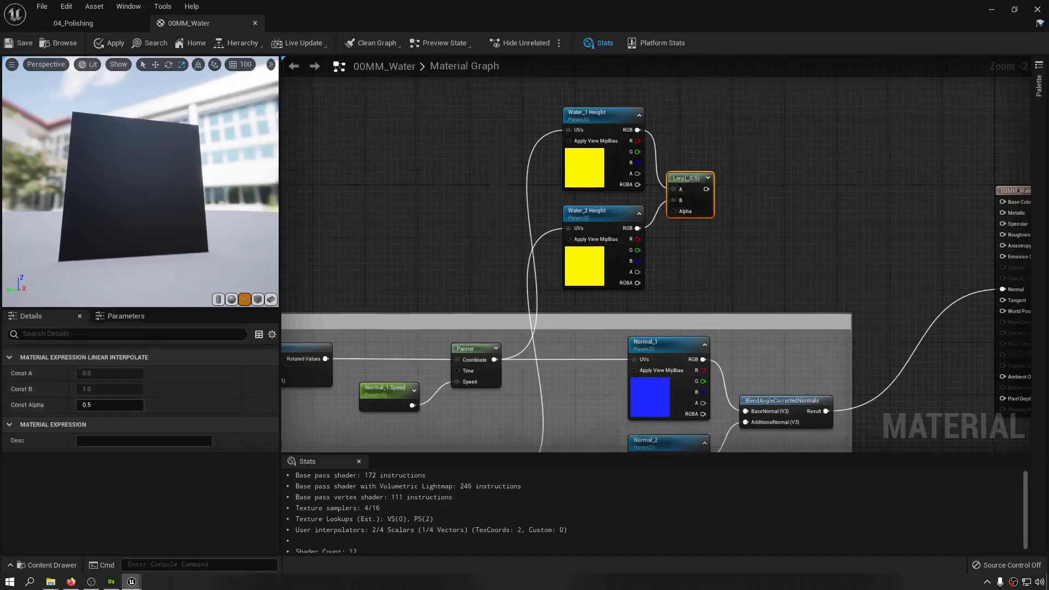
- Add a second Lerp node near the material output and connect it to Base Color
right_click_drag(640, 345, 666, 388)
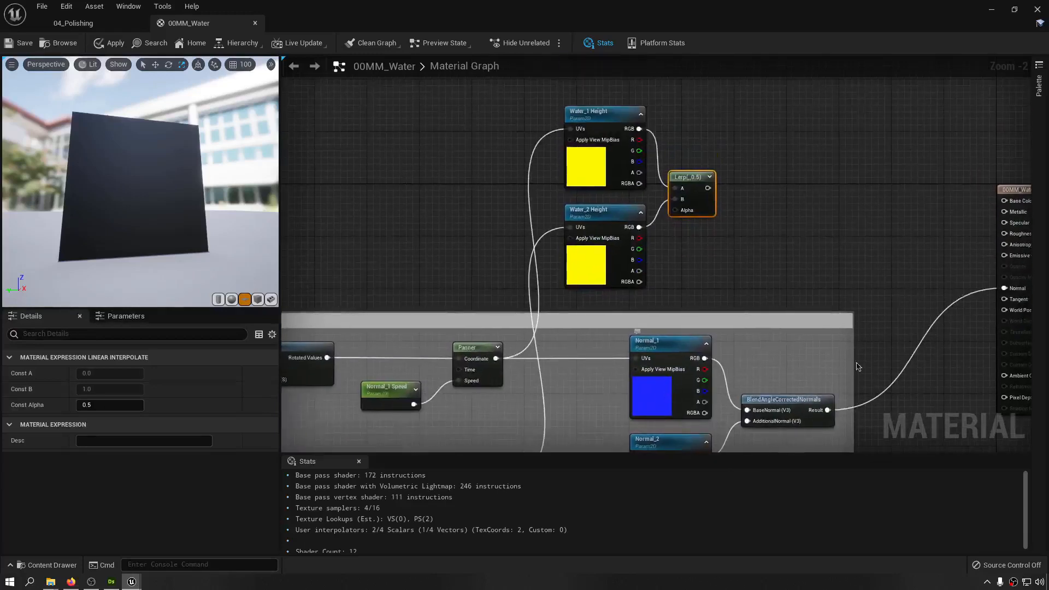
right_click_drag(671, 171, 569, 201)
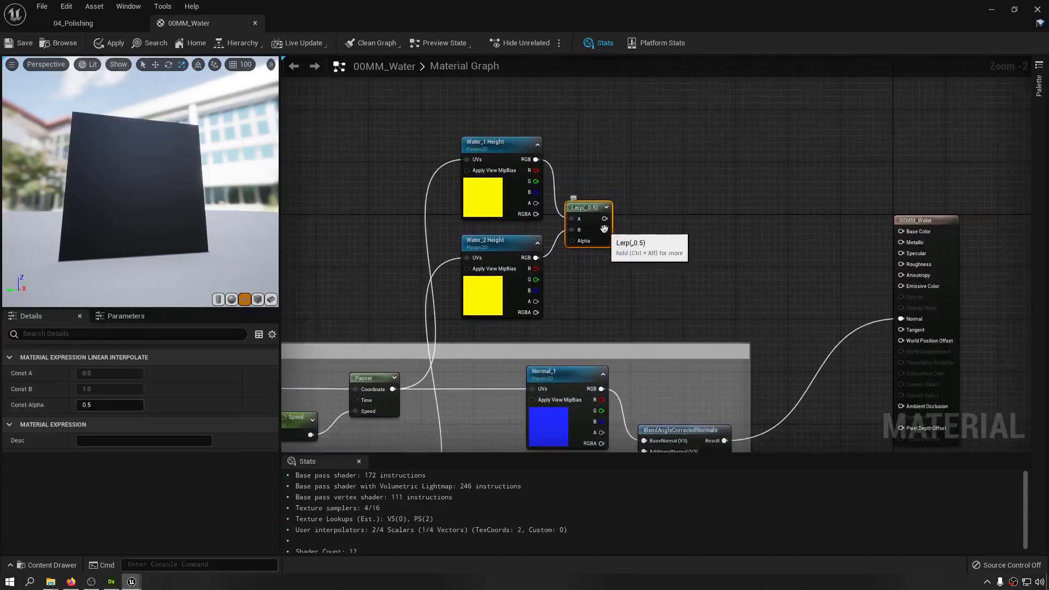
key("l")
left_click(765, 119)
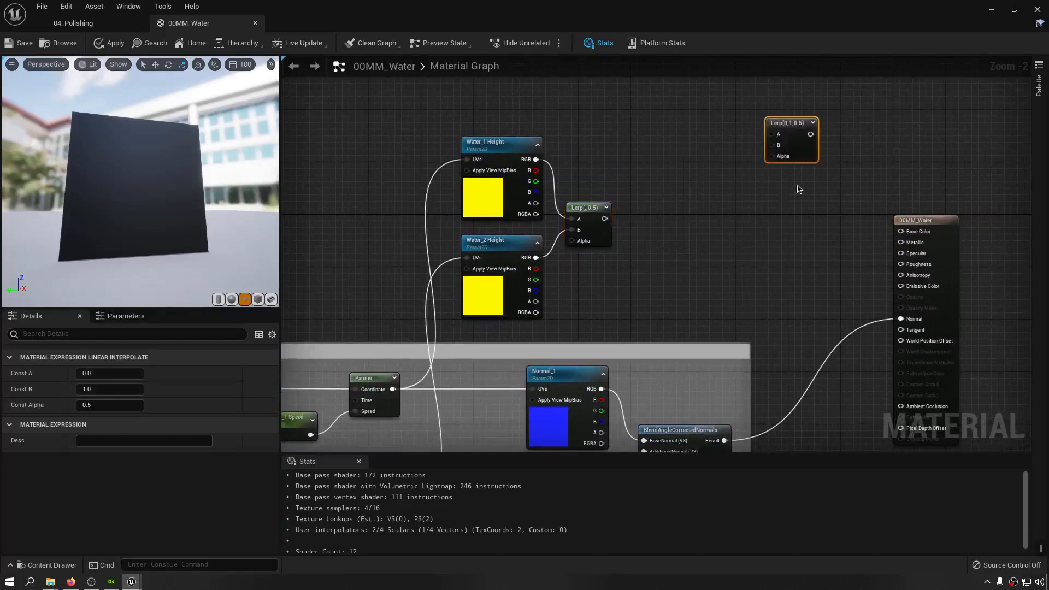
left_click_drag(791, 123, 902, 232)
right_click_drag(801, 218, 804, 297)
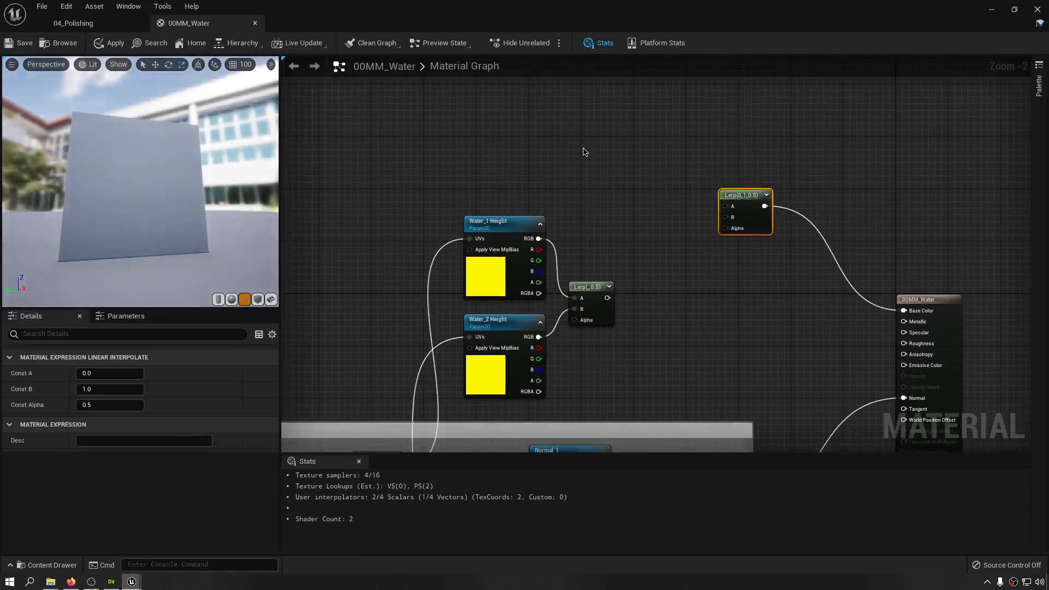
- Add two Constant3Vector nodes, one above the other, beside the Base Color Lerp
left_click(615, 108)
left_click(629, 188)
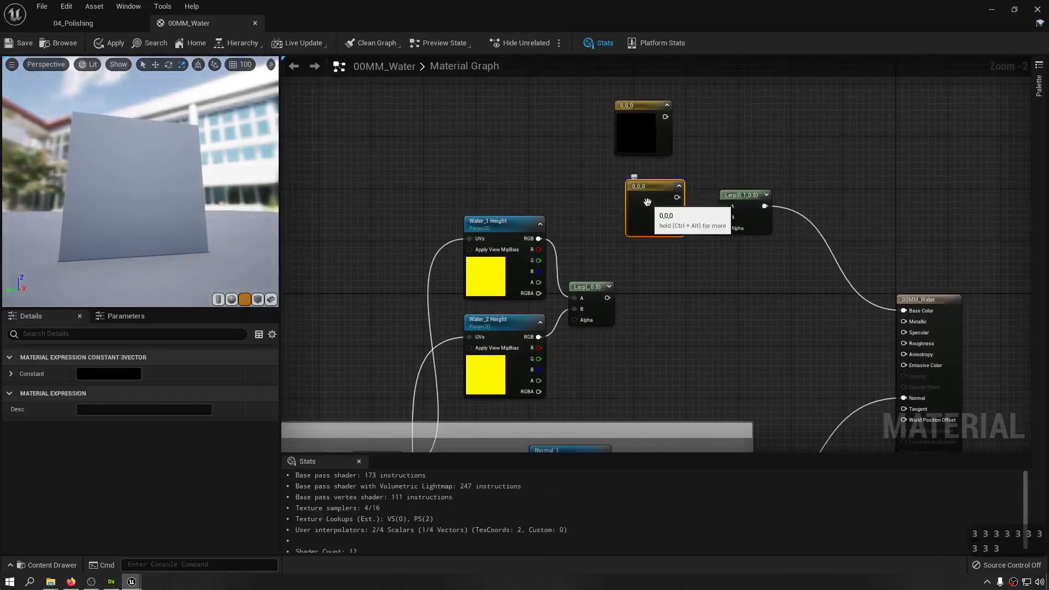
left_click_drag(647, 202, 628, 178)
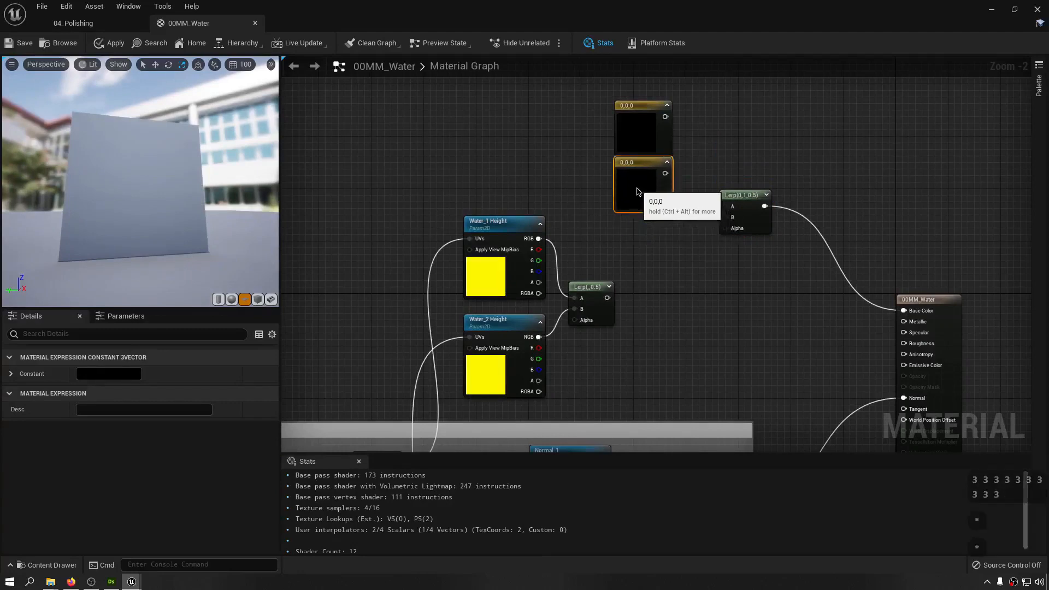
- Convert the upper Constant3Vector to a parameter named Water_1 Color
right_click(637, 137)
left_click(683, 158)
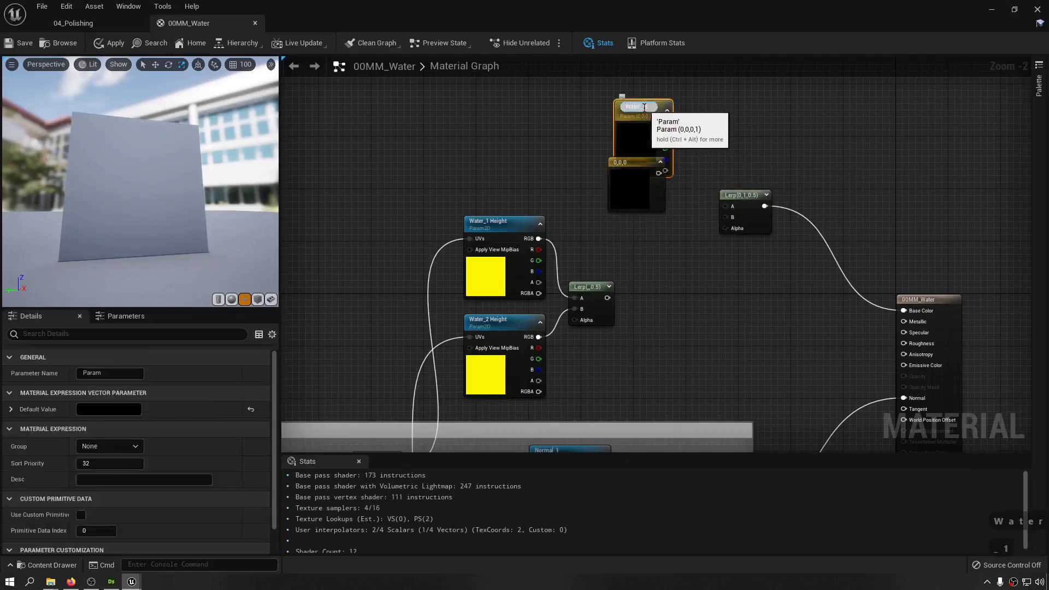
type("Water_1 Color")
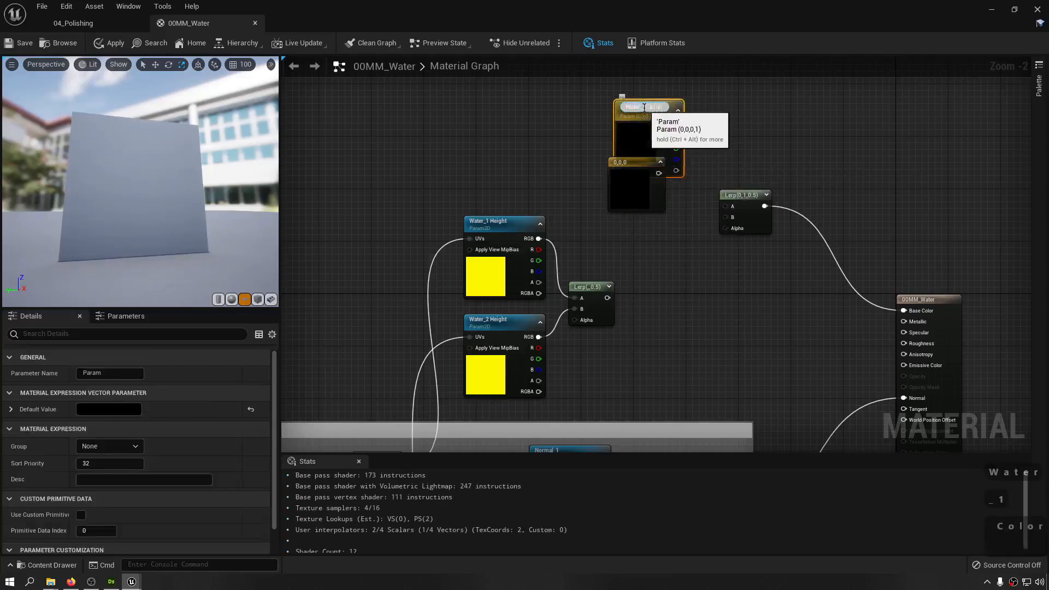
key("Return")
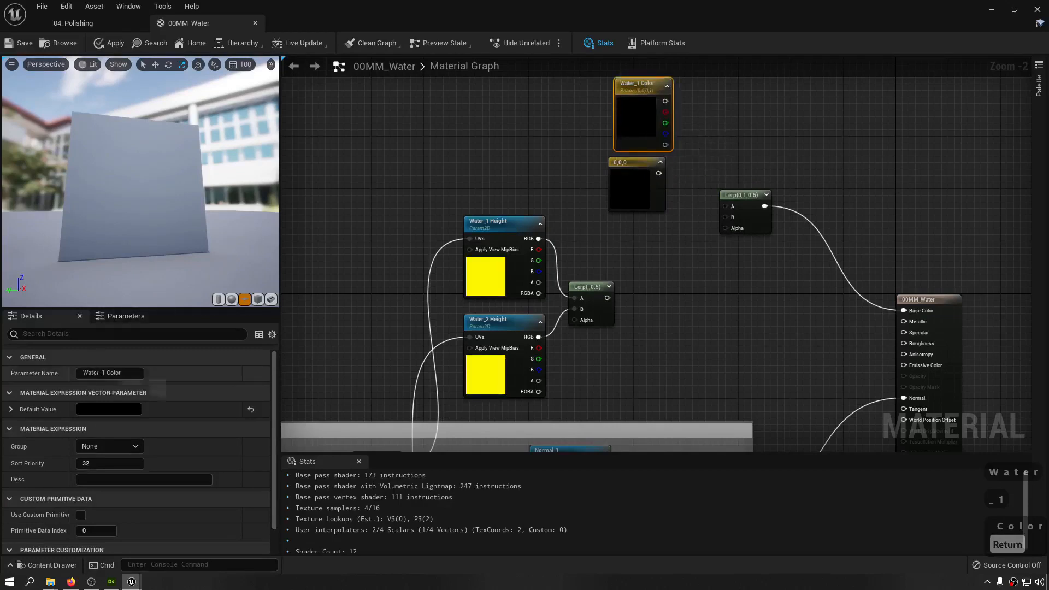
- Convert the lower Constant3Vector to a parameter named Water_2 Color, reusing the copied Water_1 Color name
left_click(118, 374)
key("ctrl+c")
left_click(622, 191)
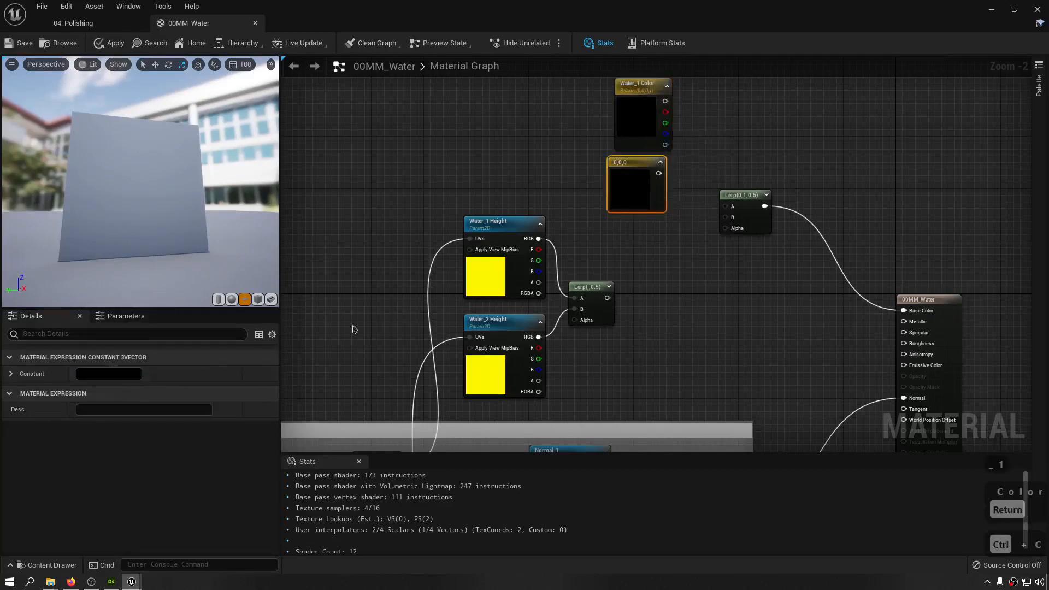
right_click(650, 192)
left_click(699, 208)
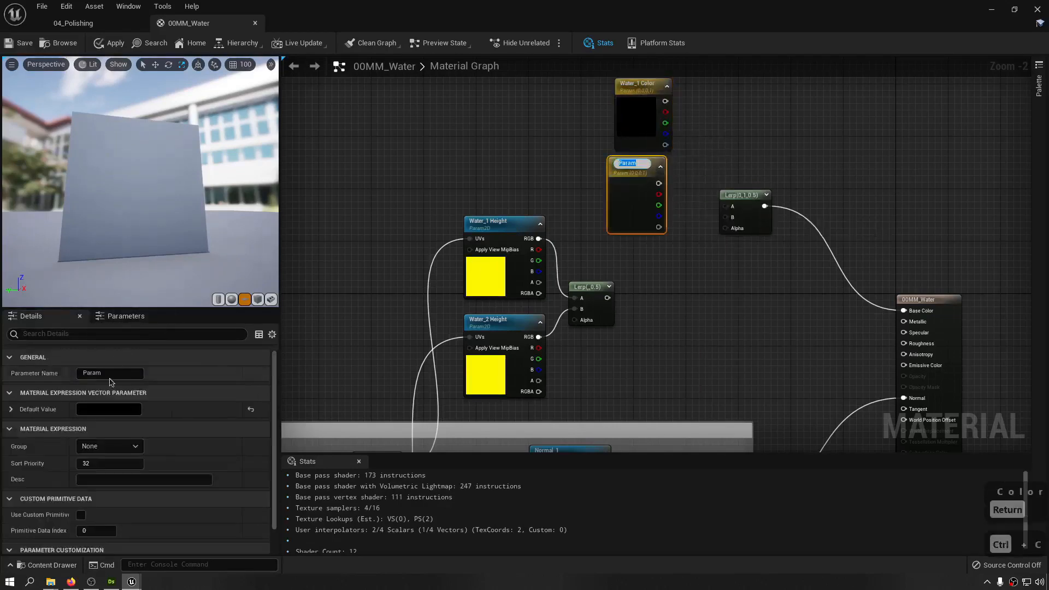
key("ctrl+v")
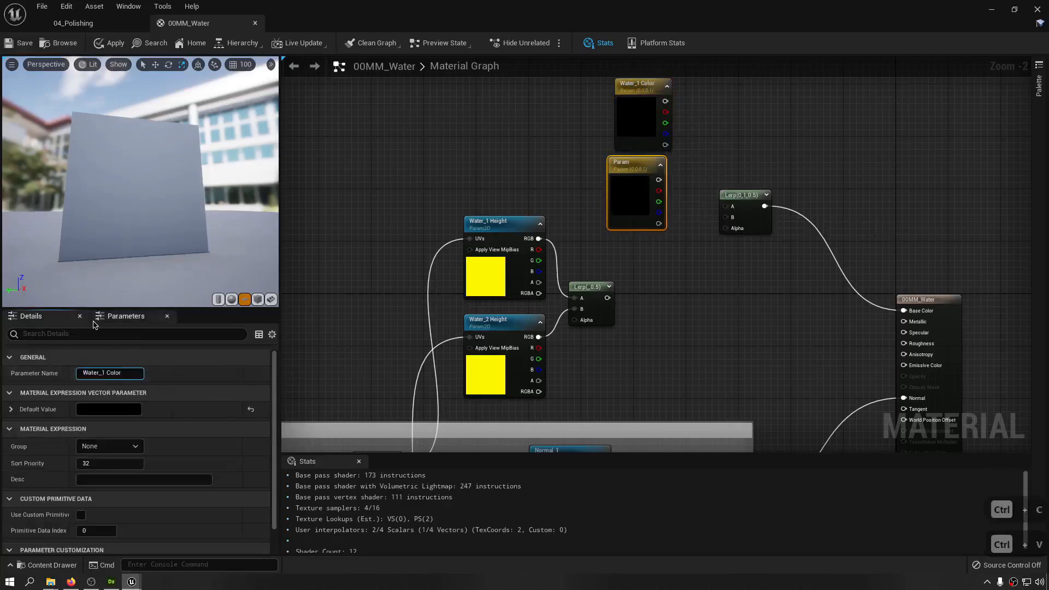
key("Left")
key("Left")
key("Left")
key("Left")
key("Left")
key("Left")
key("shift+Left")
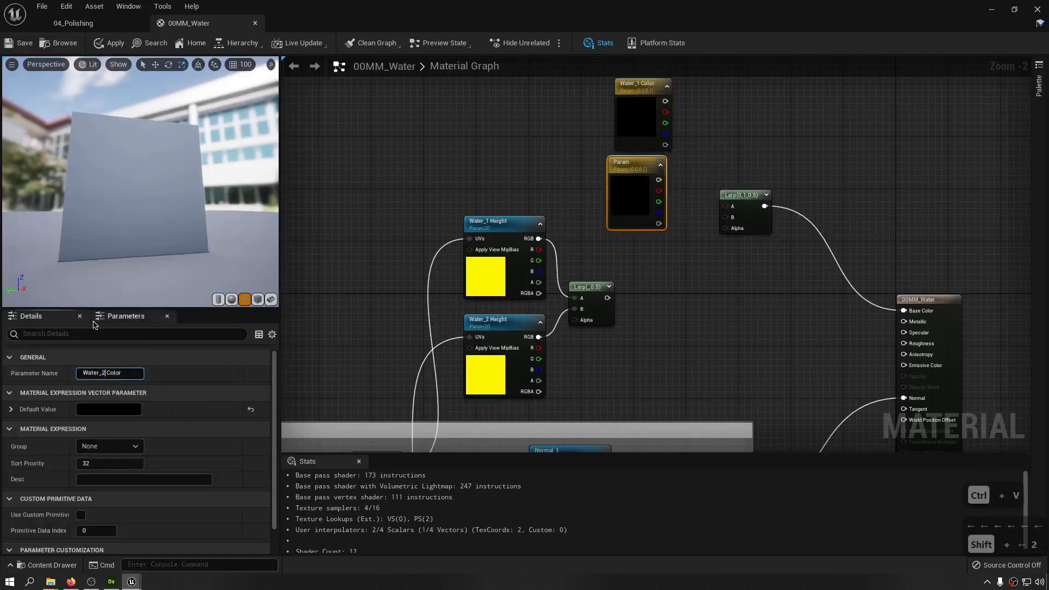
type("2")
key("Return")
- Connect Water_1 Color to A and Water_2 Color to B of the Base Color Lerp, and line up the two color nodes
right_click_drag(666, 101, 590, 127)
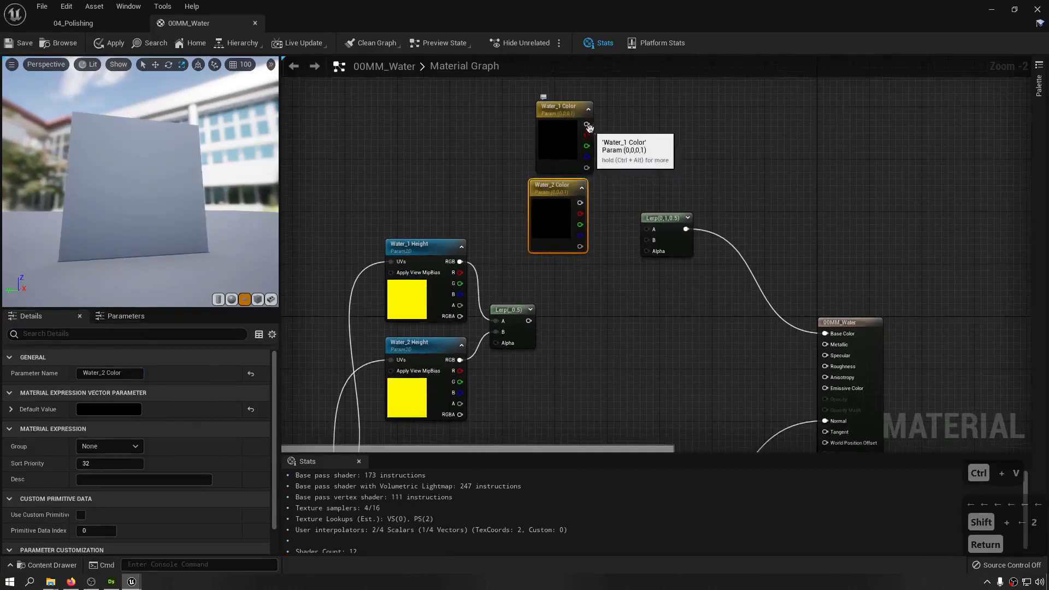
left_click_drag(587, 125, 654, 230)
left_click_drag(580, 203, 648, 240)
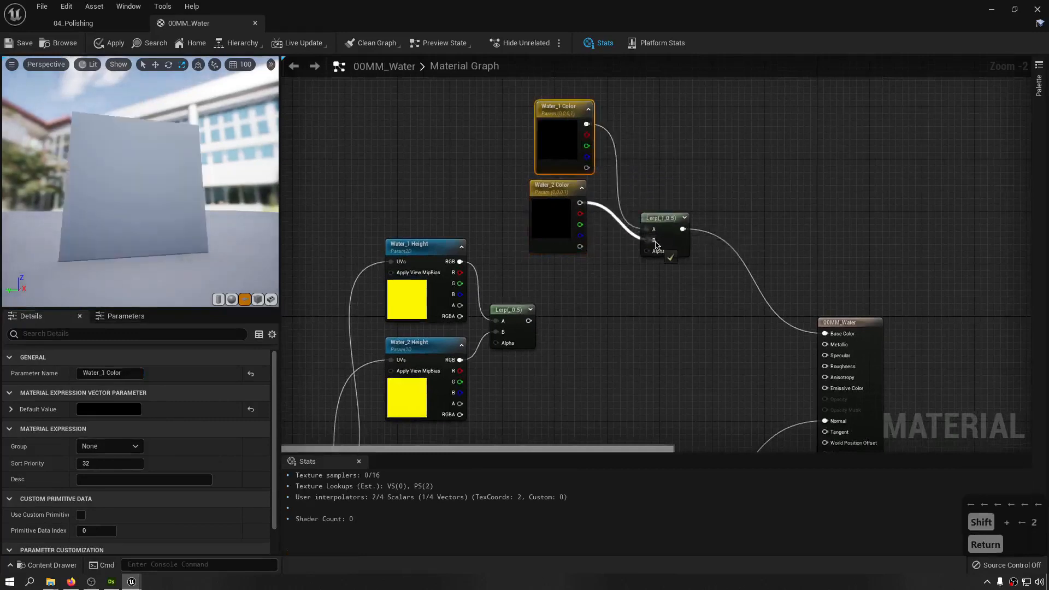
left_click(662, 219)
left_click(540, 237)
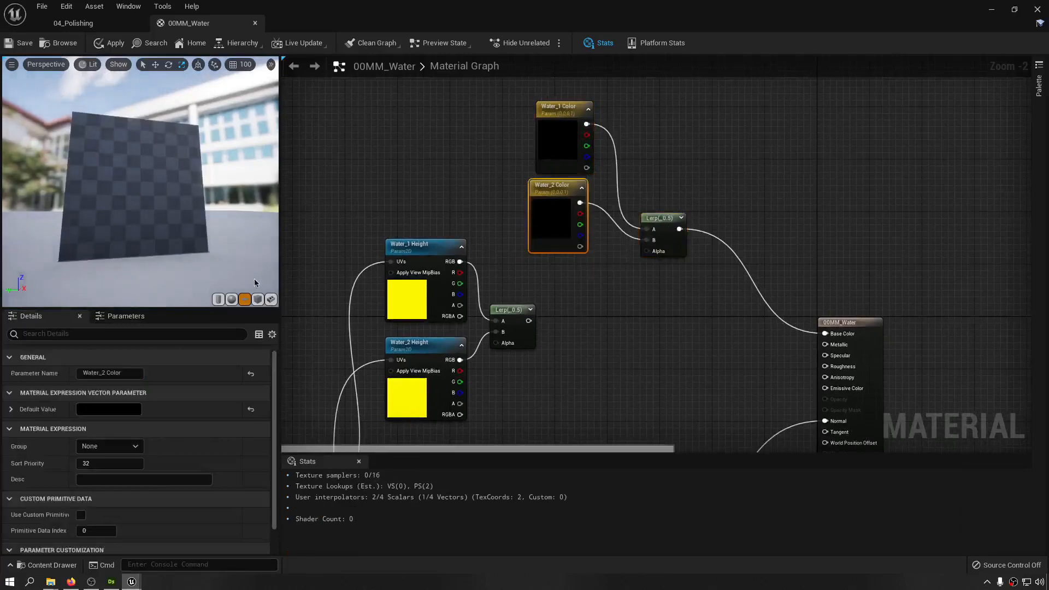
left_click(558, 105)
scroll(644, 230, "up", 2)
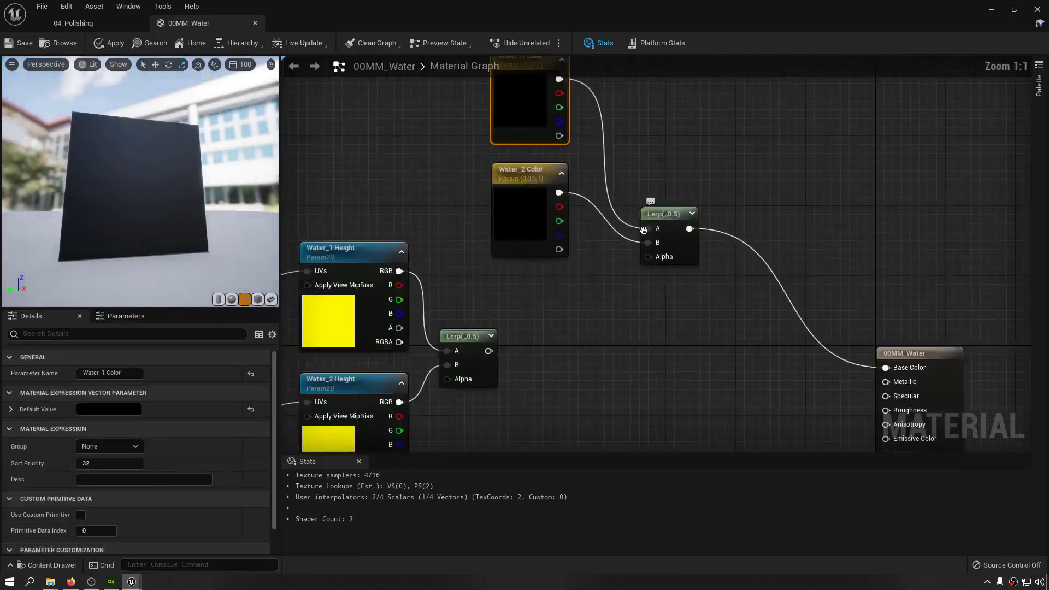
right_click_drag(644, 229, 648, 289)
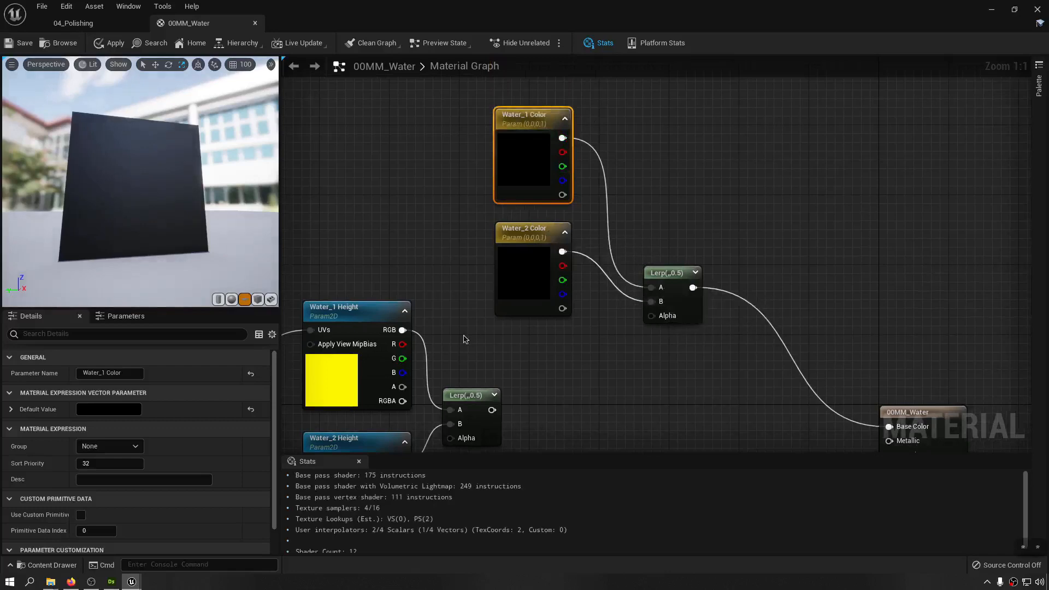
- Connect the output of the height textures' Lerp to the Alpha of the Base Color Lerp
right_click_drag(515, 350, 518, 321)
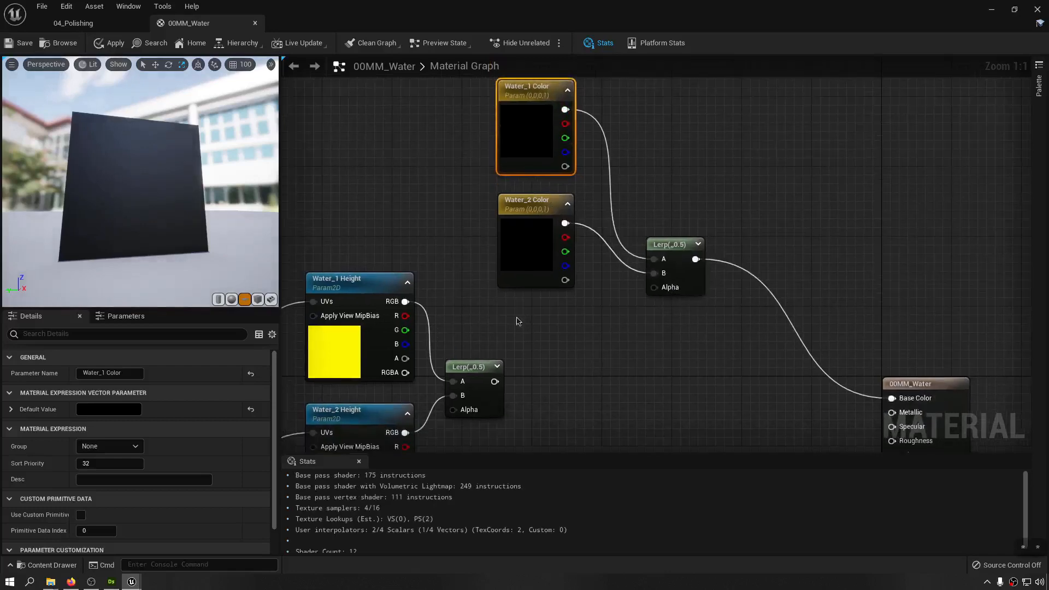
left_click(470, 367)
left_click(551, 389)
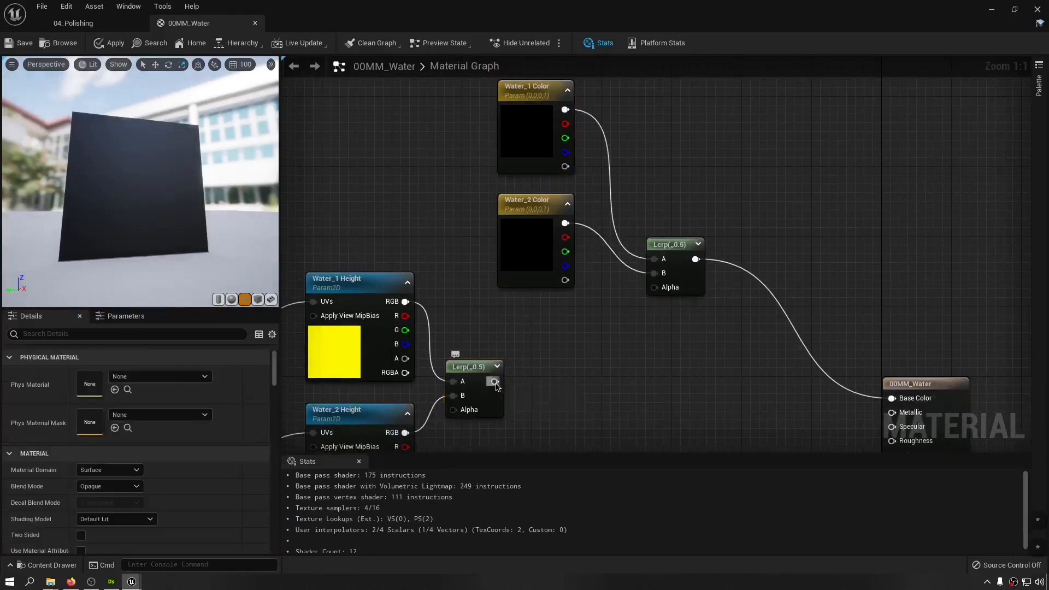
left_click_drag(493, 381, 653, 288)
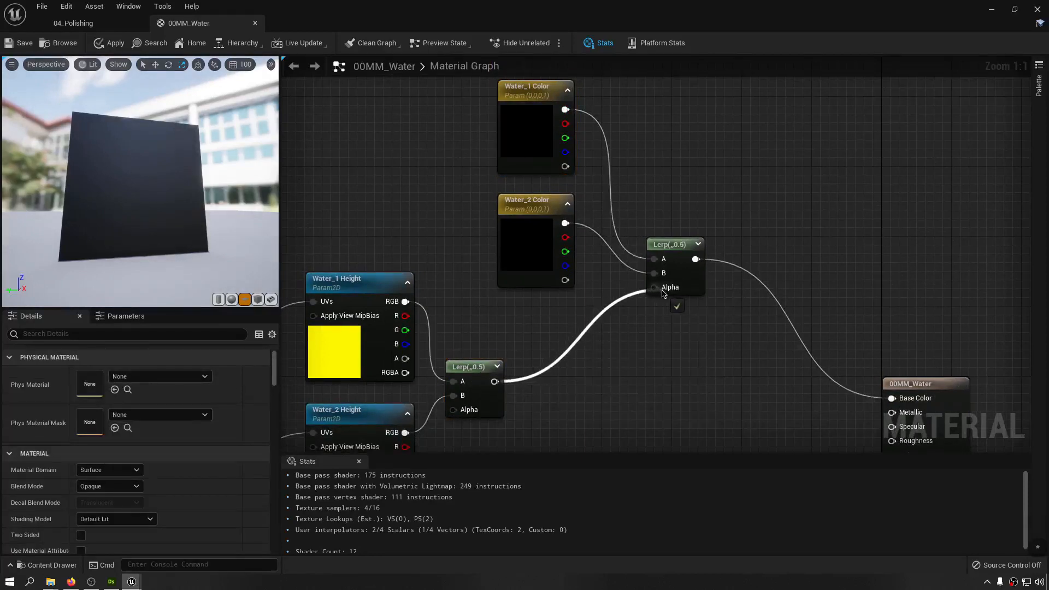
- Set the default value of Water_2 Color to pure white and save the material
left_click(555, 276)
left_click(100, 410)
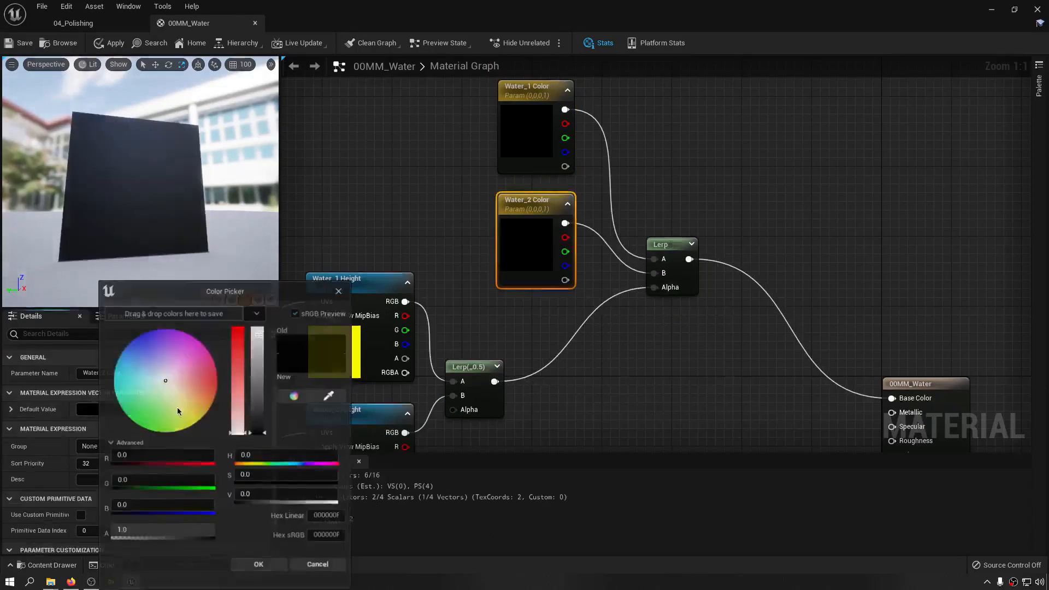
left_click_drag(252, 357, 254, 329)
left_click_drag(274, 292, 420, 168)
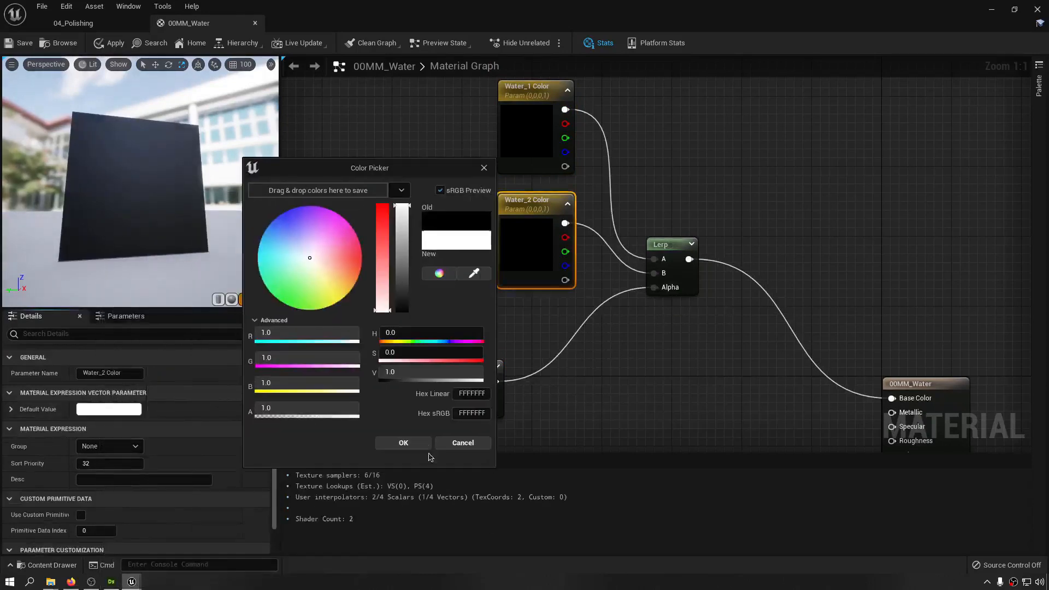
left_click(404, 444)
left_click(24, 44)
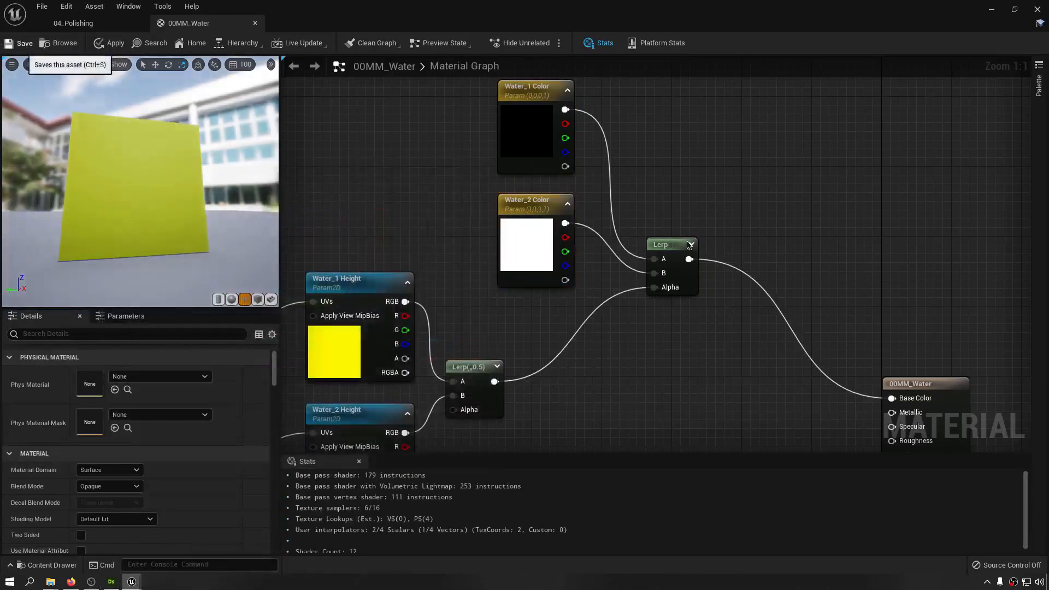
- Switch to the 04_Polishing level, select the water plane, and open its MI_Water material instance in a taller window
left_click(90, 20)
right_click_drag(427, 314, 427, 421)
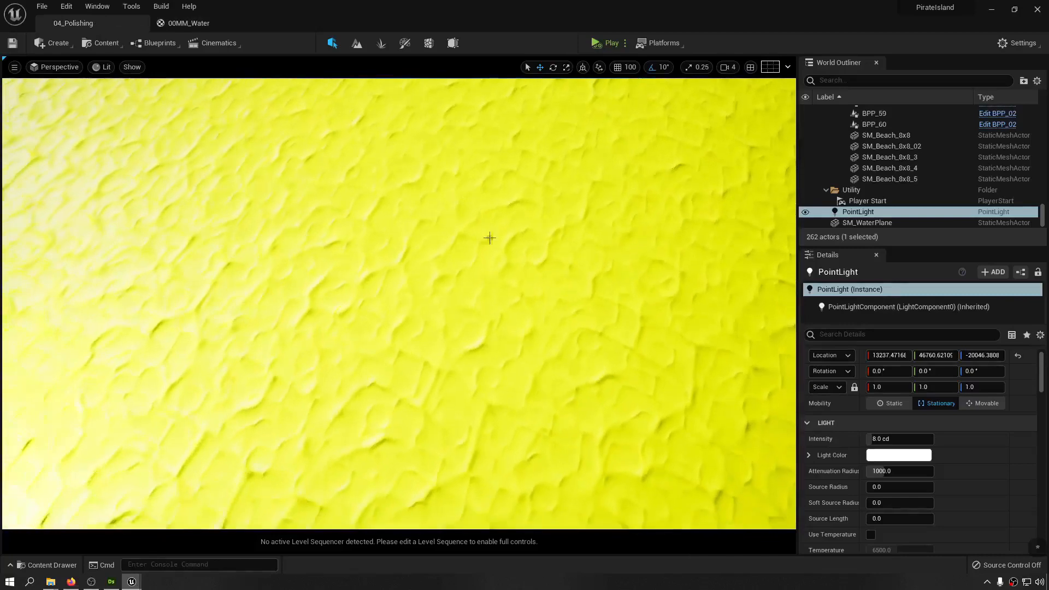
left_click(394, 322)
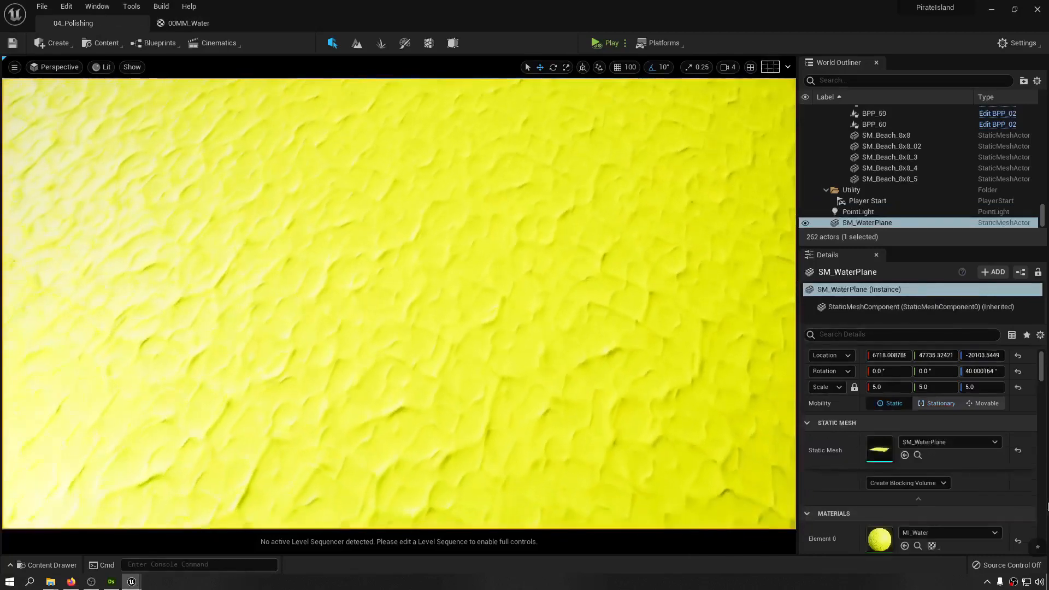
double_click(883, 539)
left_click_drag(288, 159, 273, 159)
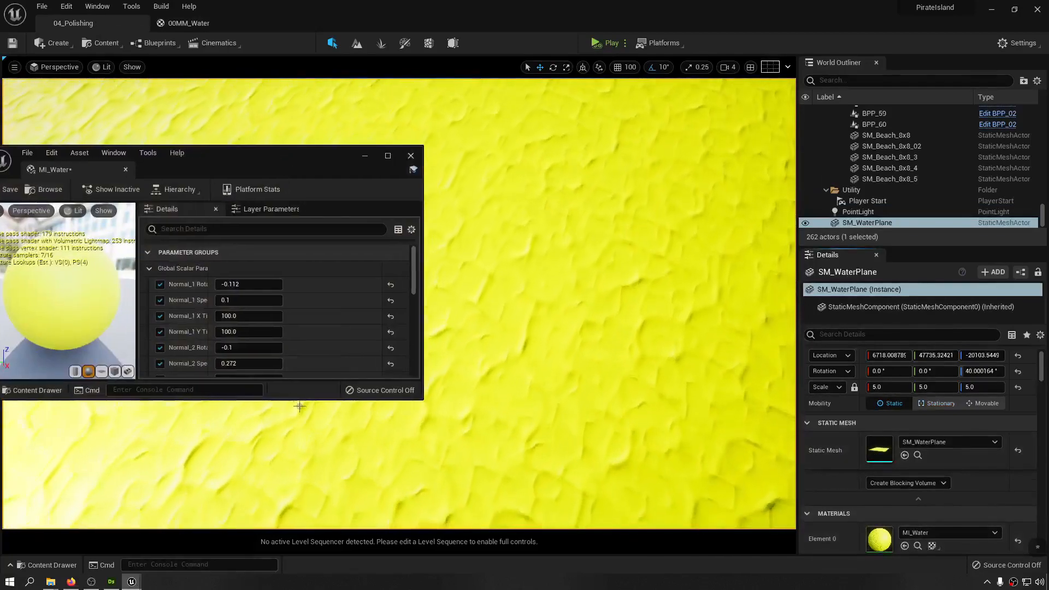
left_click_drag(306, 400, 306, 477)
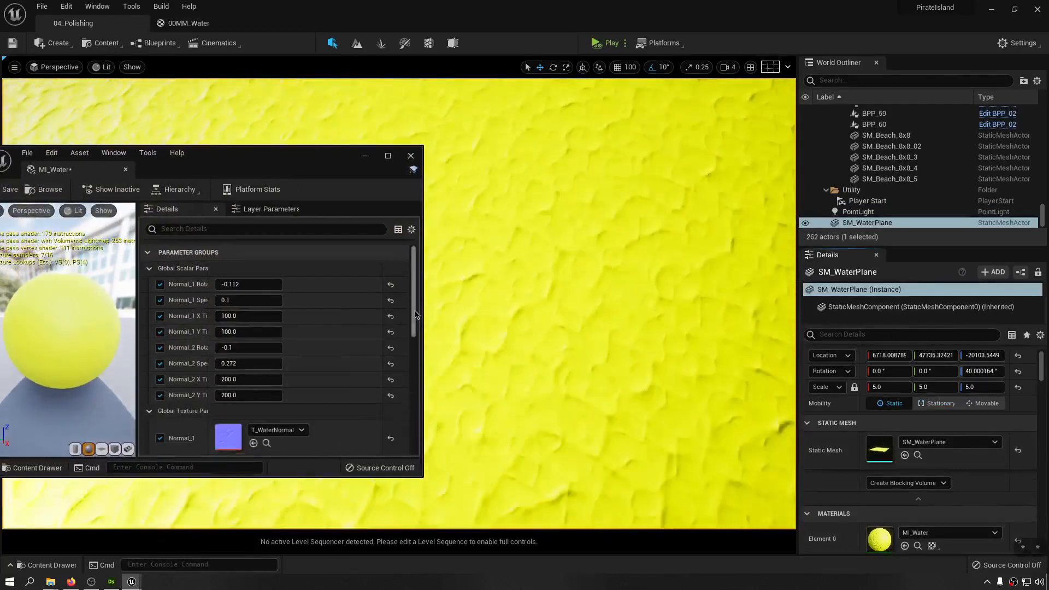
- Enable the Water_1 Height and Water_2 Height overrides in MI_Water and assign the T_WaterHeight texture to Water_1 Height
scroll(414, 383, "down", 5)
scroll(413, 383, "down", 2)
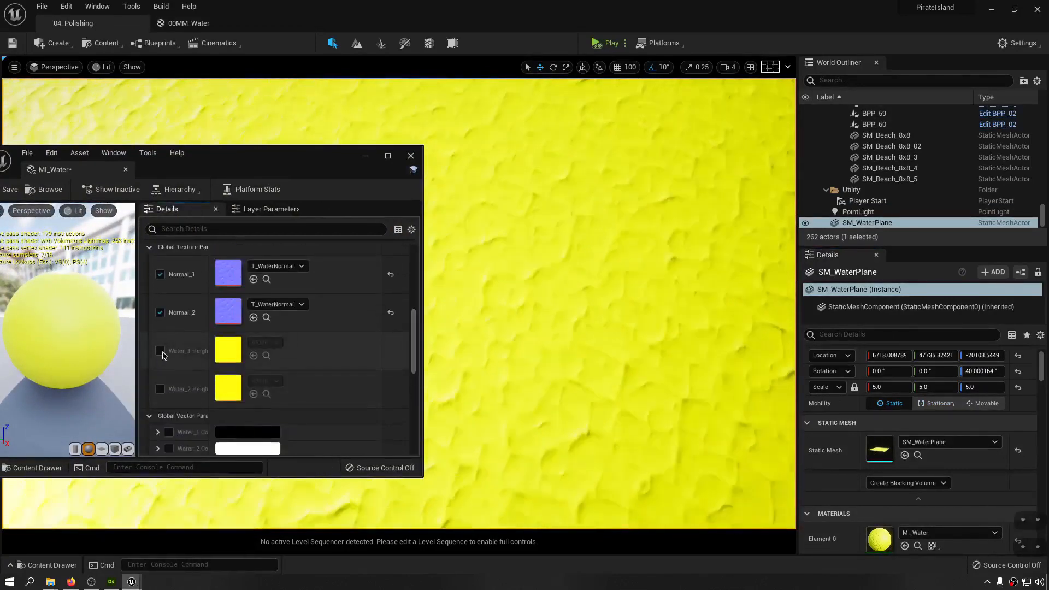
left_click(160, 350)
left_click(161, 389)
left_click(269, 343)
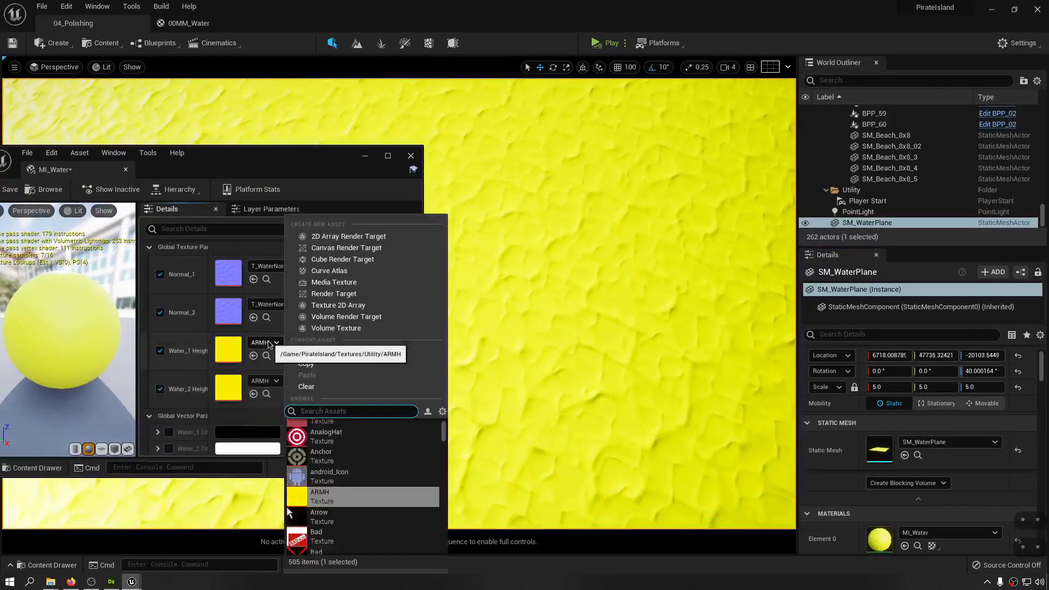
type("t_Water")
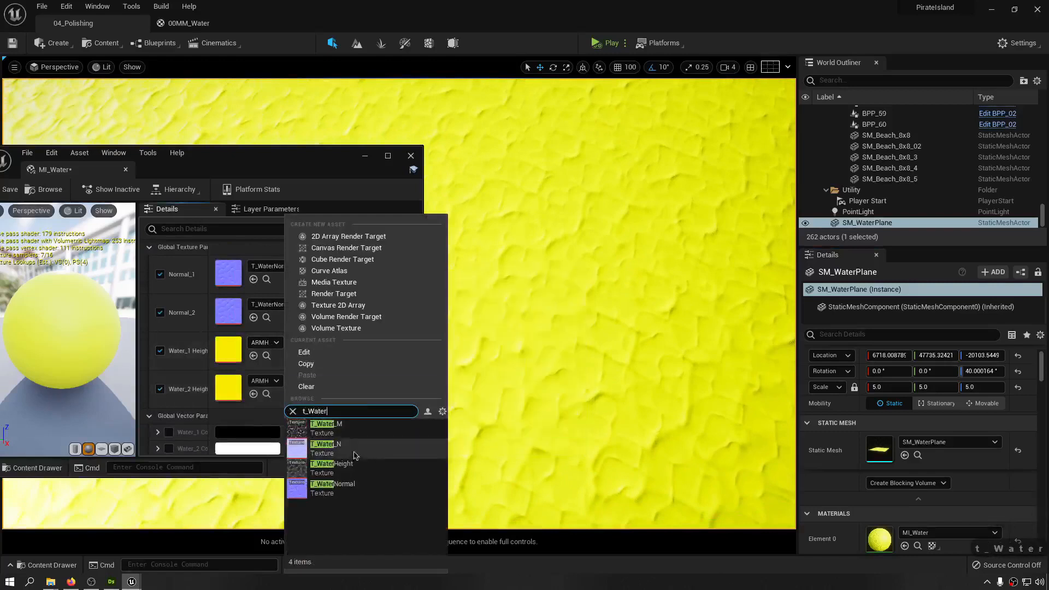
left_click(350, 471)
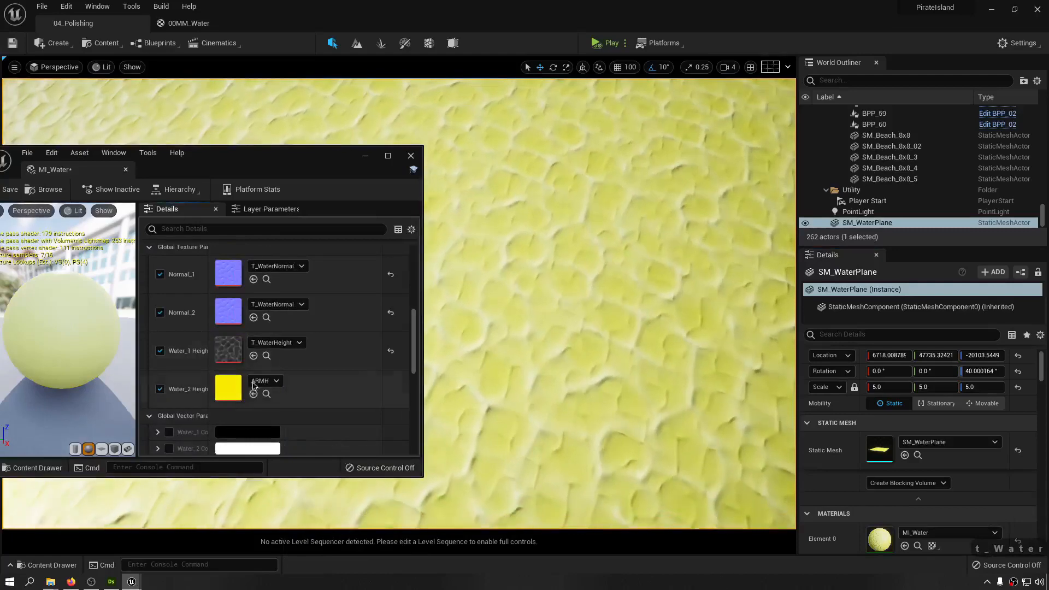
- Locate T_WaterHeight among the project textures and assign it to Water_2 Height as well
left_click(267, 357)
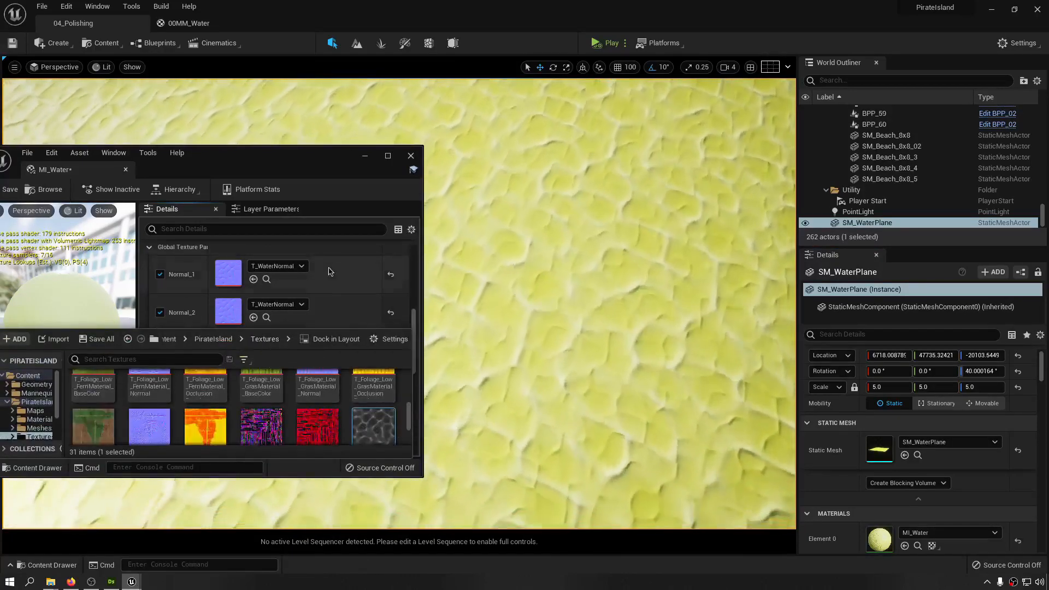
mouse_move(330, 271)
right_mouse_down()
mouse_move(330, 233)
mouse_move(330, 268)
right_mouse_up()
left_click(255, 392)
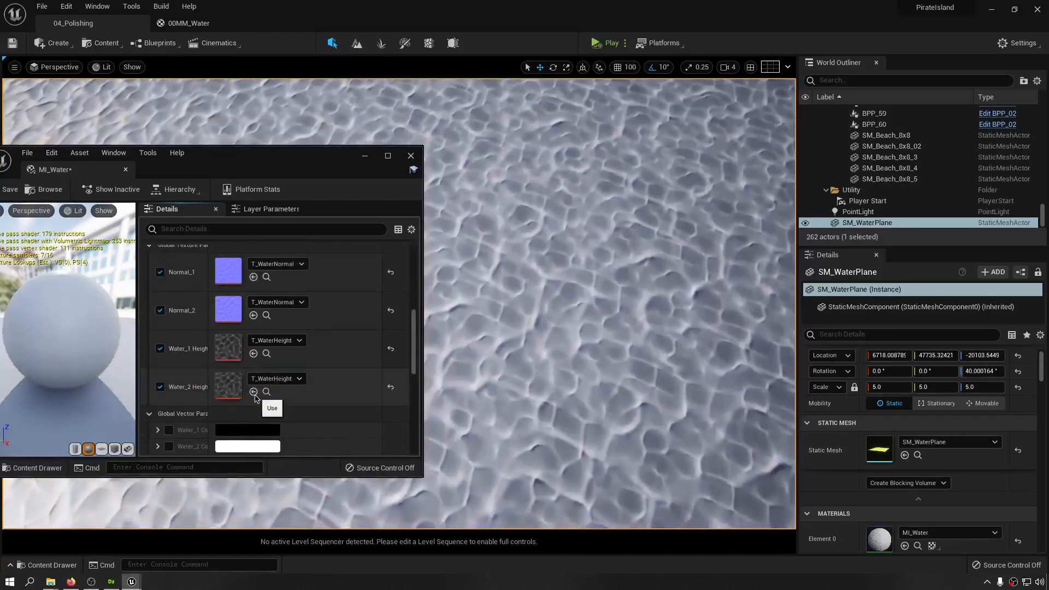
- Enable the Water_1 Color and Water_2 Color overrides in the MI_Water instance
scroll(309, 347, "up", 5)
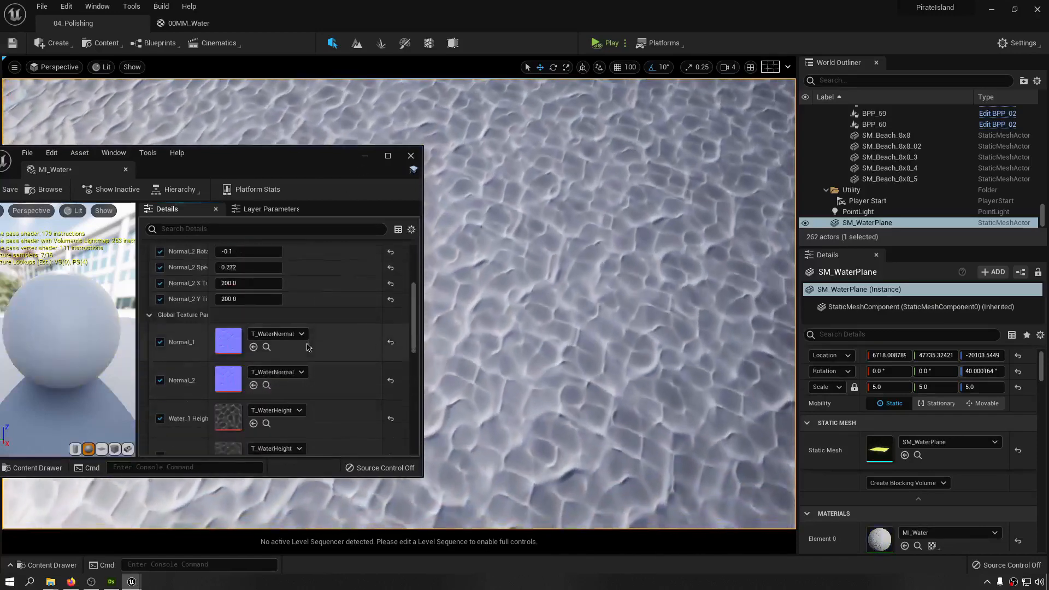
scroll(415, 291, "down", 1)
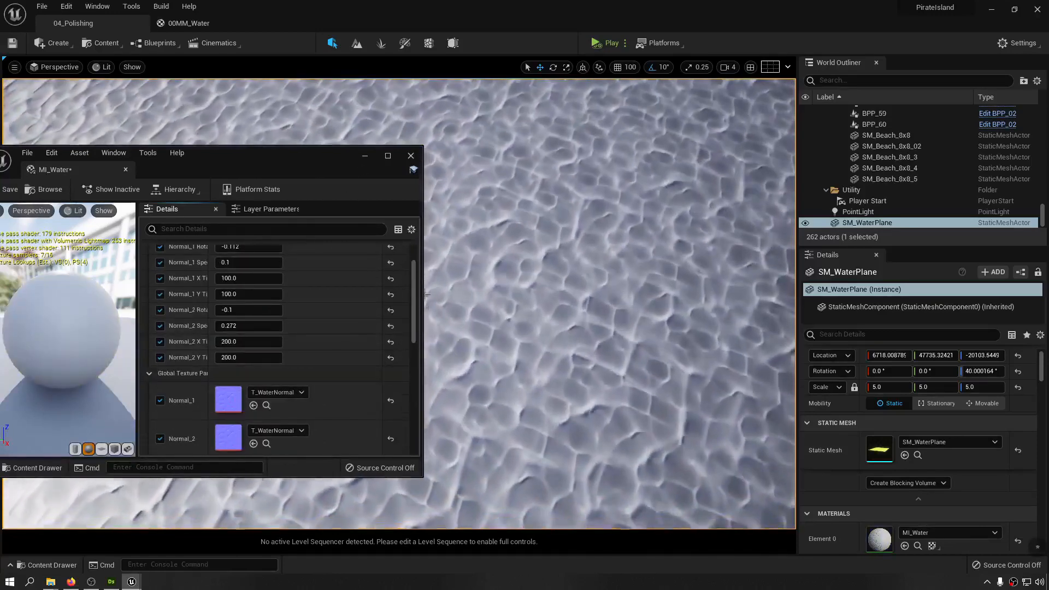
left_click_drag(414, 292, 415, 365)
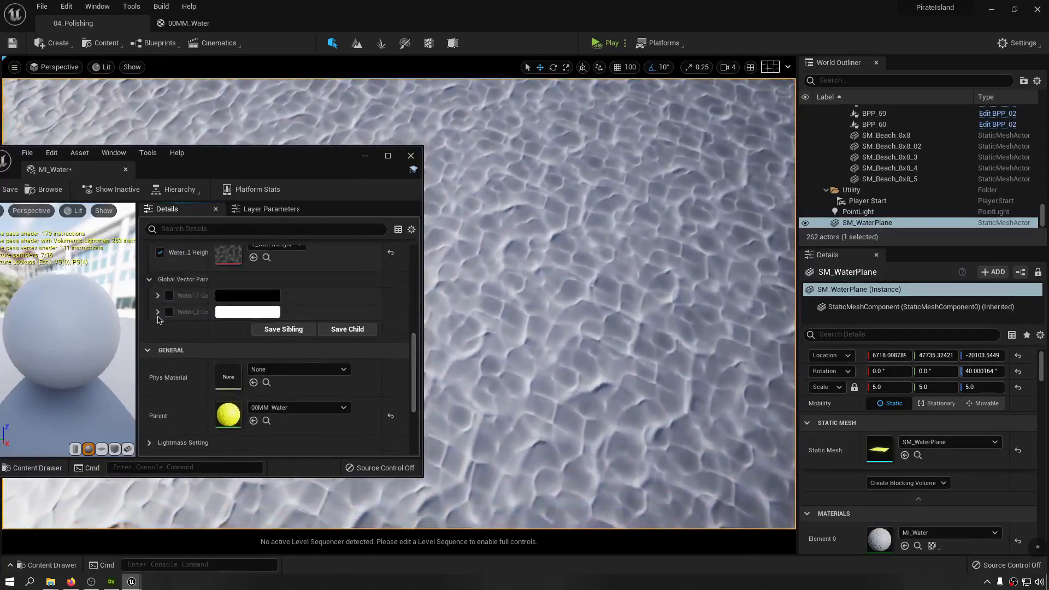
left_click(169, 298)
left_click(170, 312)
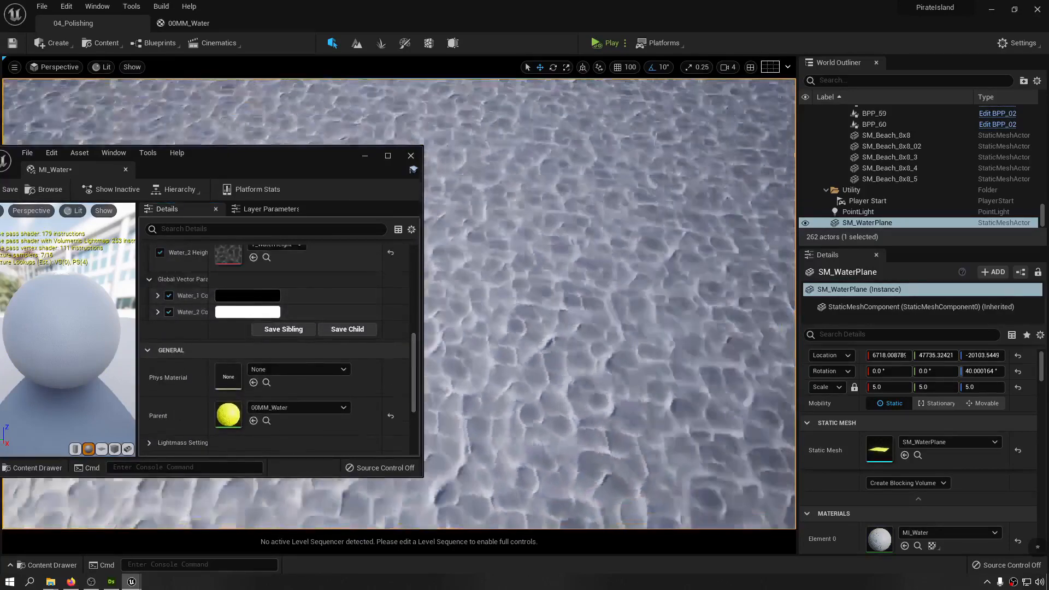
- Set Water_1 Color to a dark blue with a hue of about 226 and a value of about 0.24
key("w")
key("d")
key("e")
right_click_drag(525, 306, 382, 295)
key("d")
left_click(247, 296)
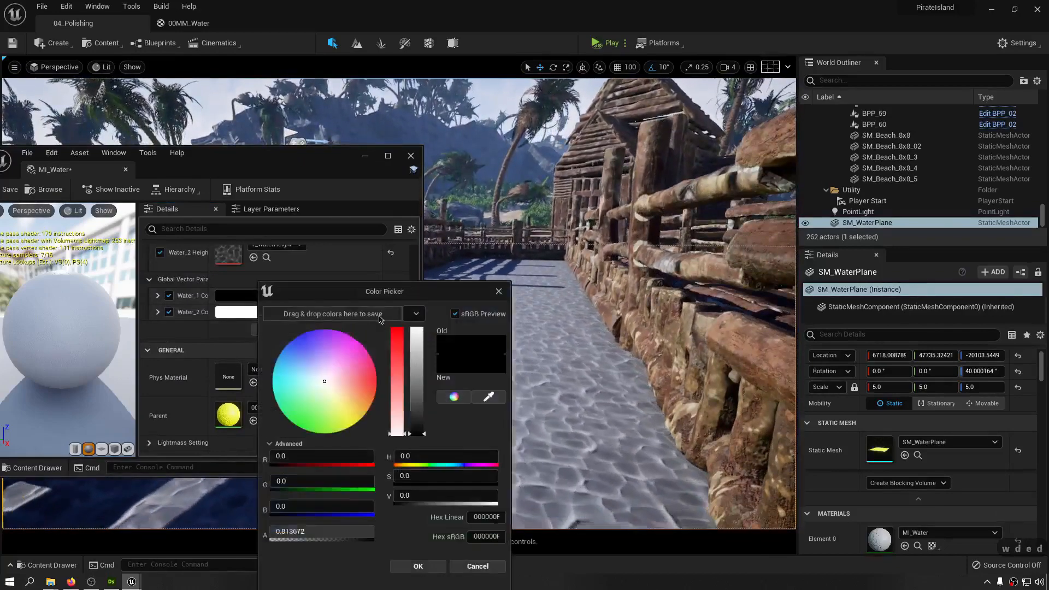
left_click(297, 346)
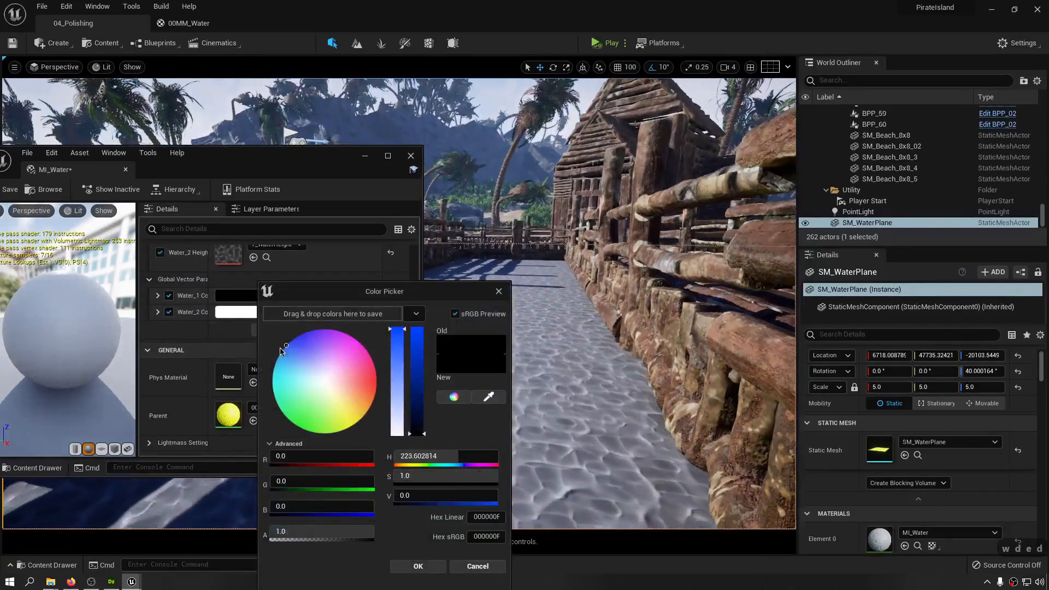
left_click(304, 359)
left_click(418, 371)
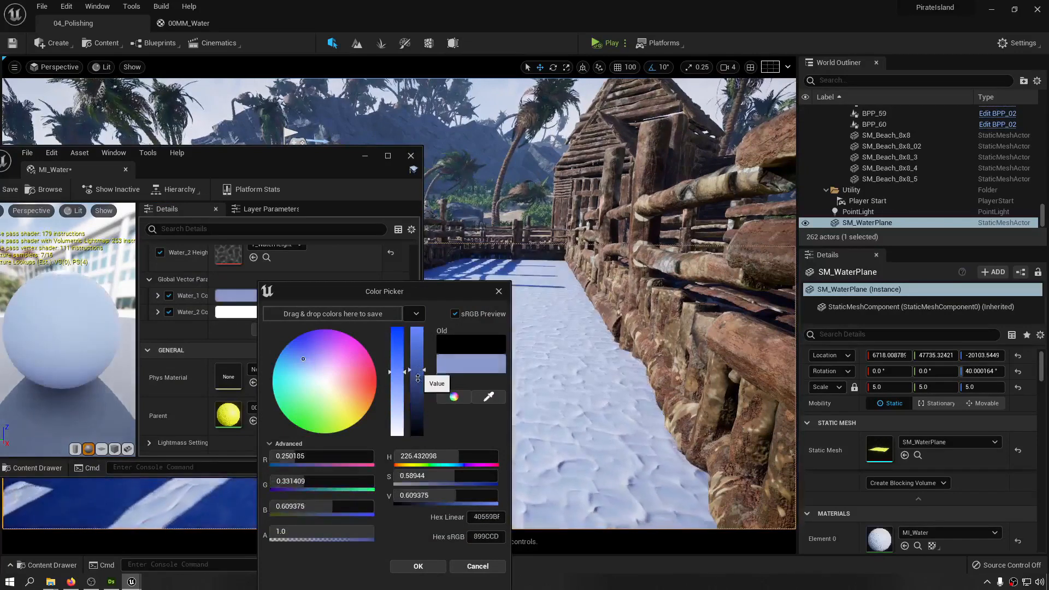
left_click_drag(418, 379, 420, 409)
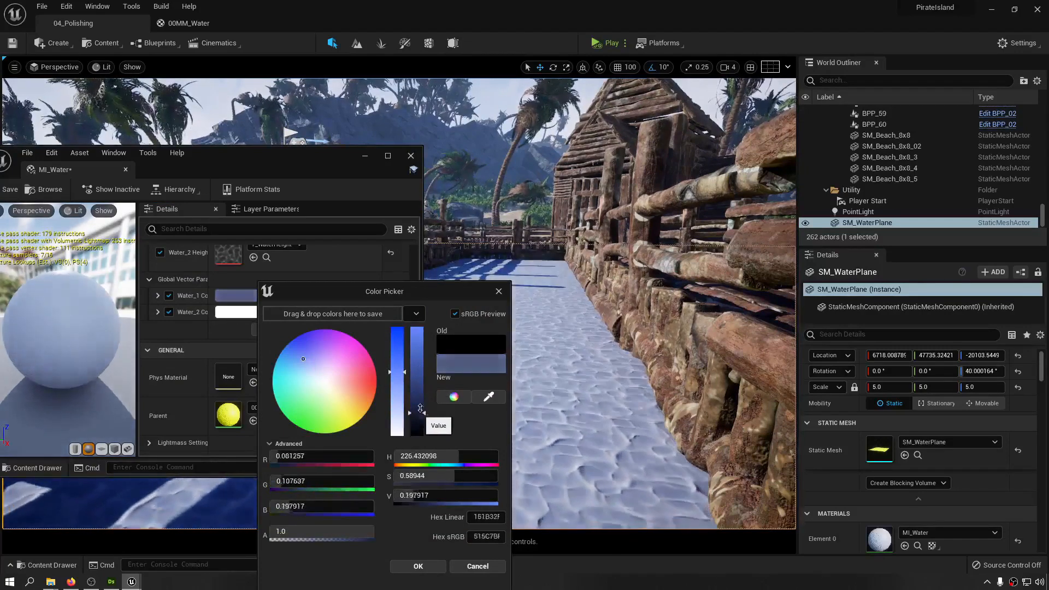
left_click_drag(395, 371, 392, 360)
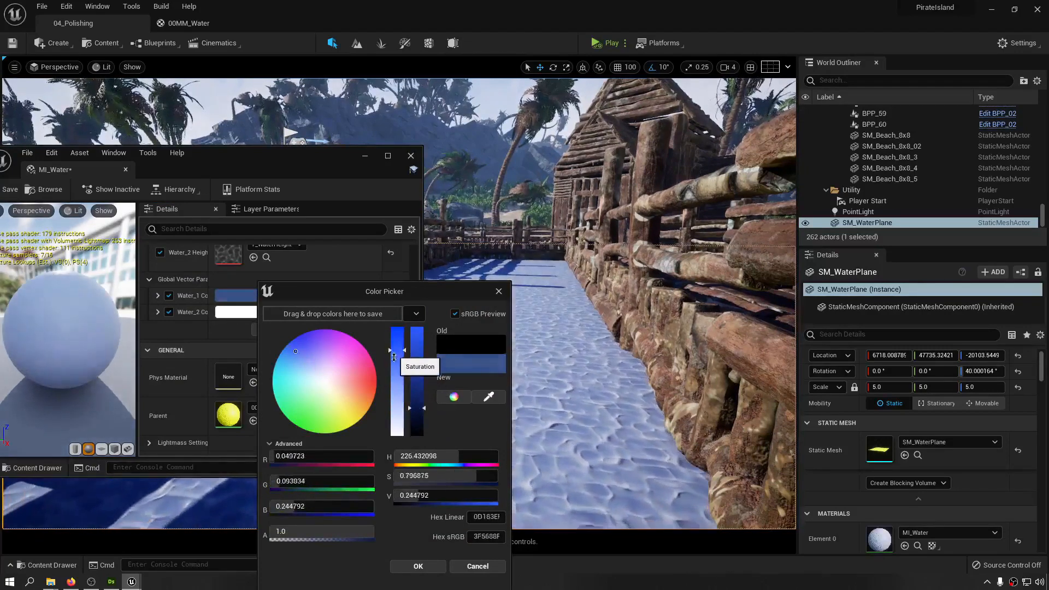
left_click(418, 566)
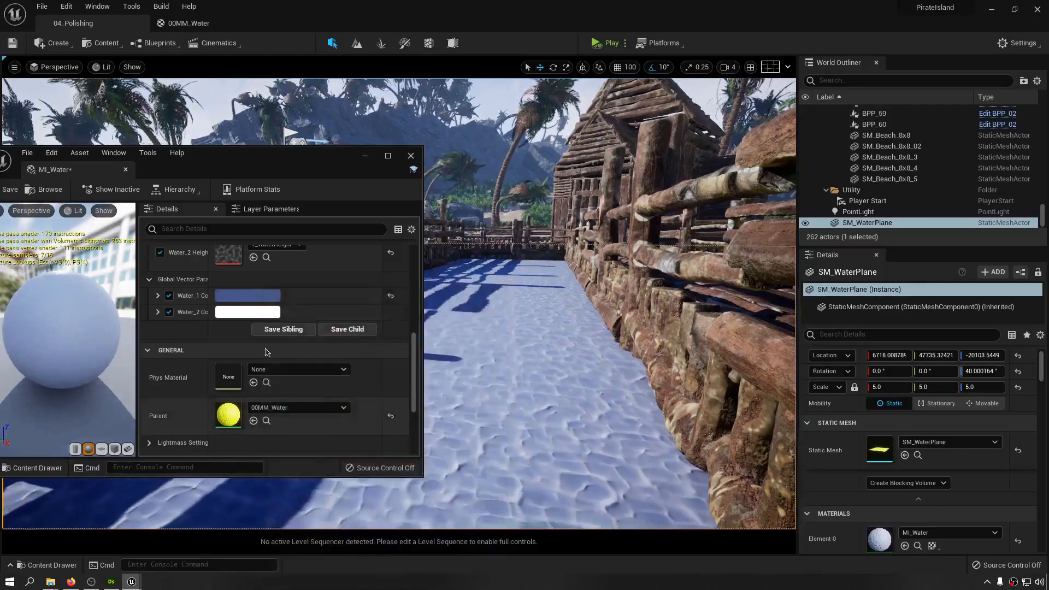
- Set Water_2 Color to a pale blue with hue about 231, saturation about 0.24 and value about 0.86
left_click(258, 315)
left_click(307, 359)
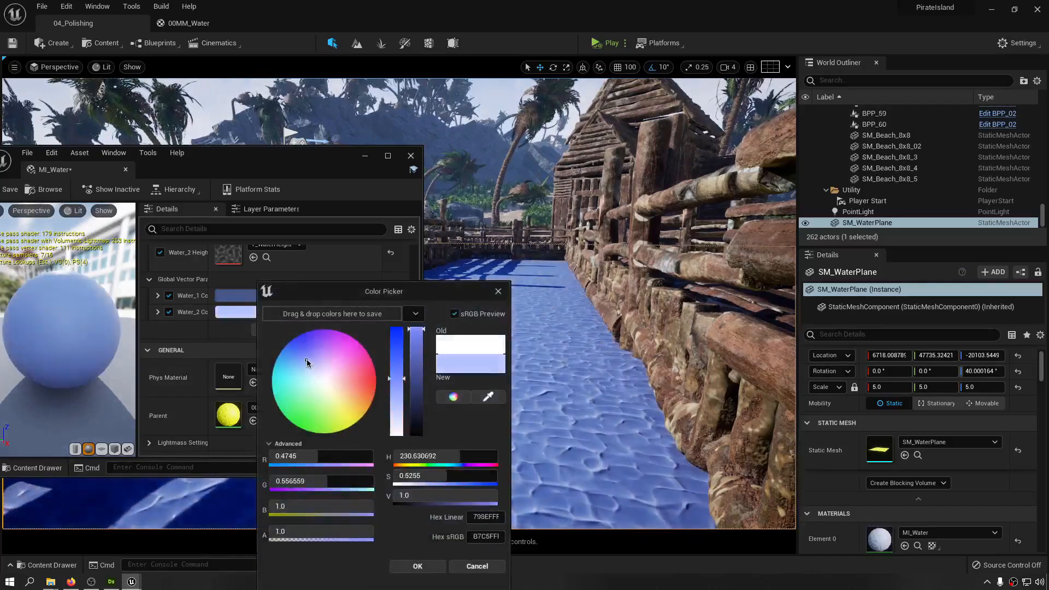
left_click(412, 361)
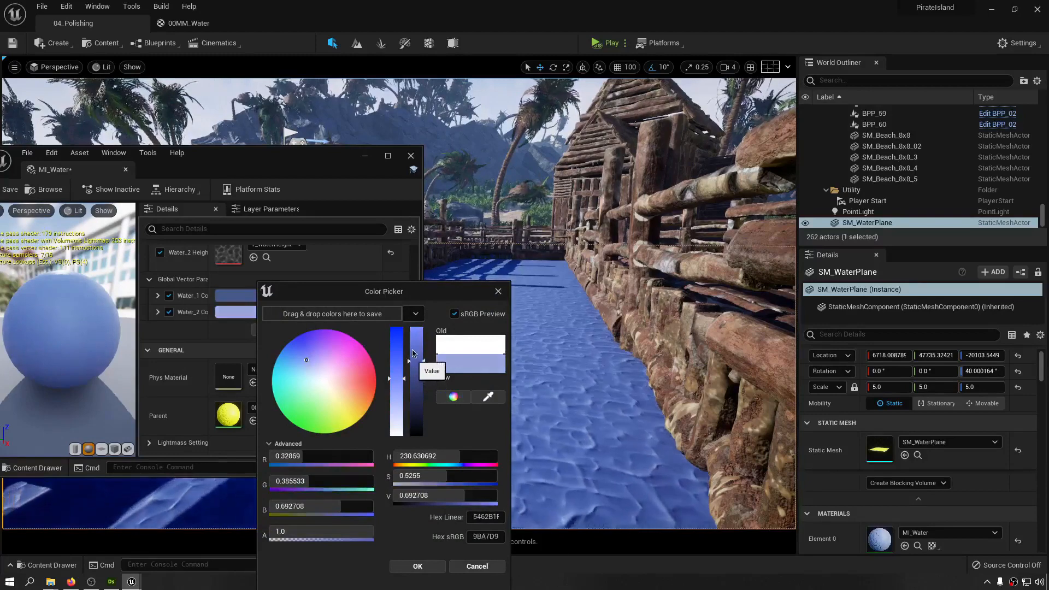
left_click(416, 344)
left_click_drag(397, 378, 402, 320)
left_click(398, 375)
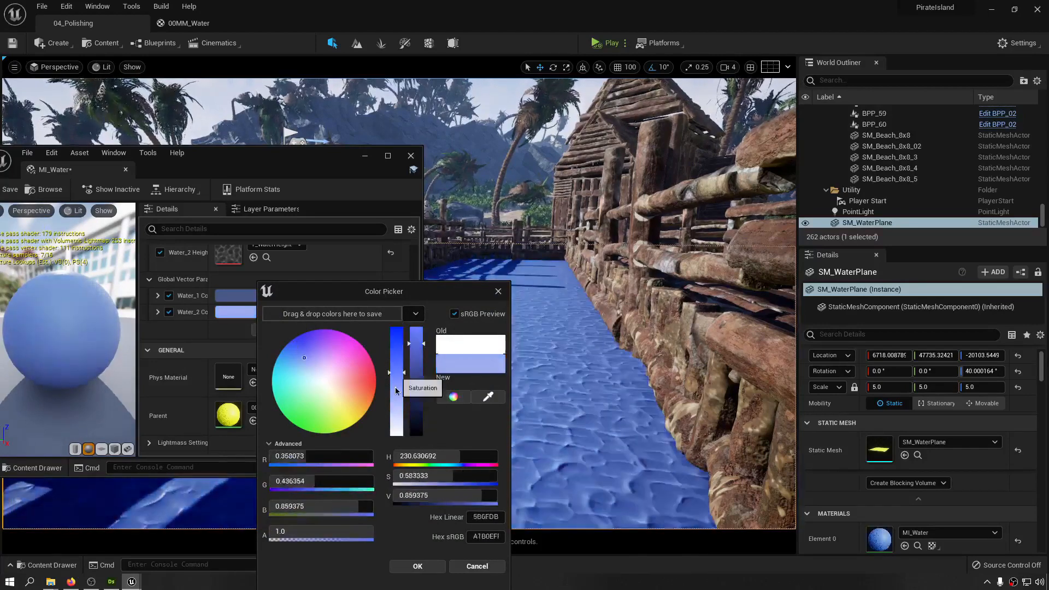
left_click(398, 409)
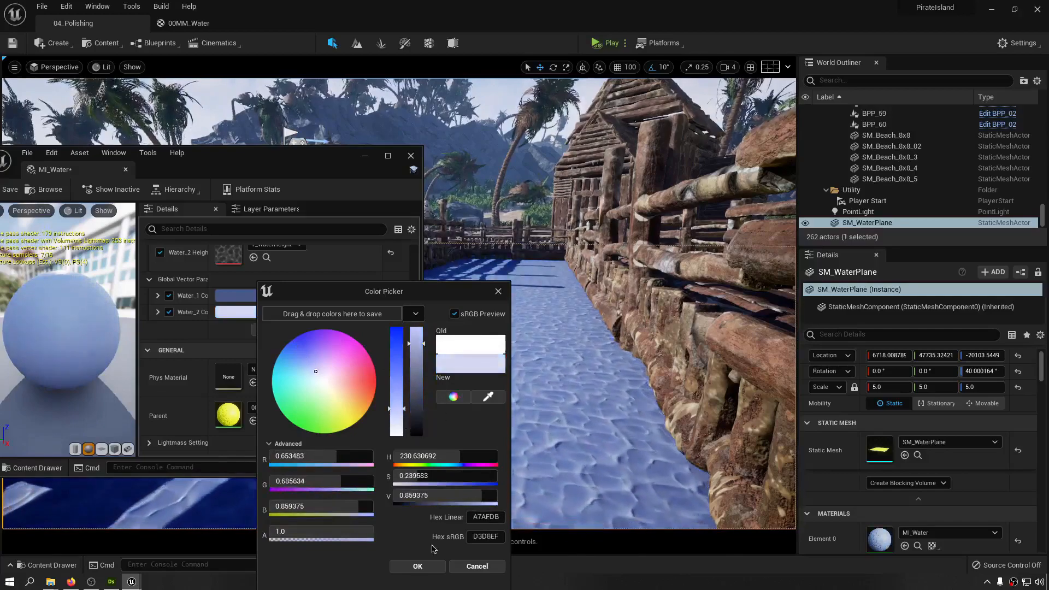
left_click(420, 567)
- Minimize the MI_Water window and examine the blended water colors up close and between the piers
right_click_drag(546, 415, 327, 377)
key("w")
key("w")
right_click_drag(459, 184, 443, 282)
key("a")
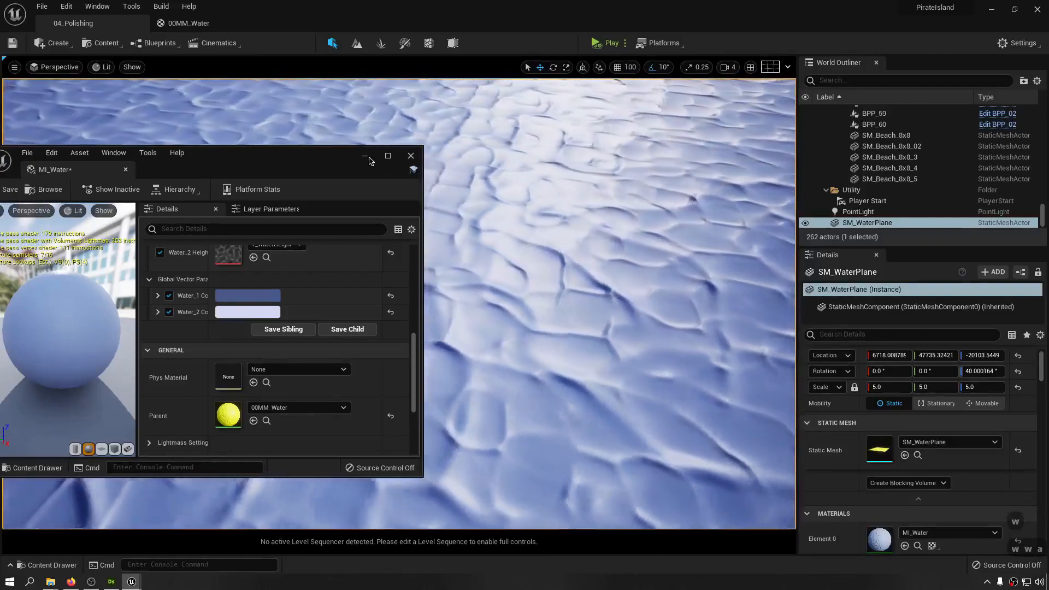
left_click(366, 156)
right_click_drag(382, 219, 453, 202)
key("s")
key("a")
key("w")
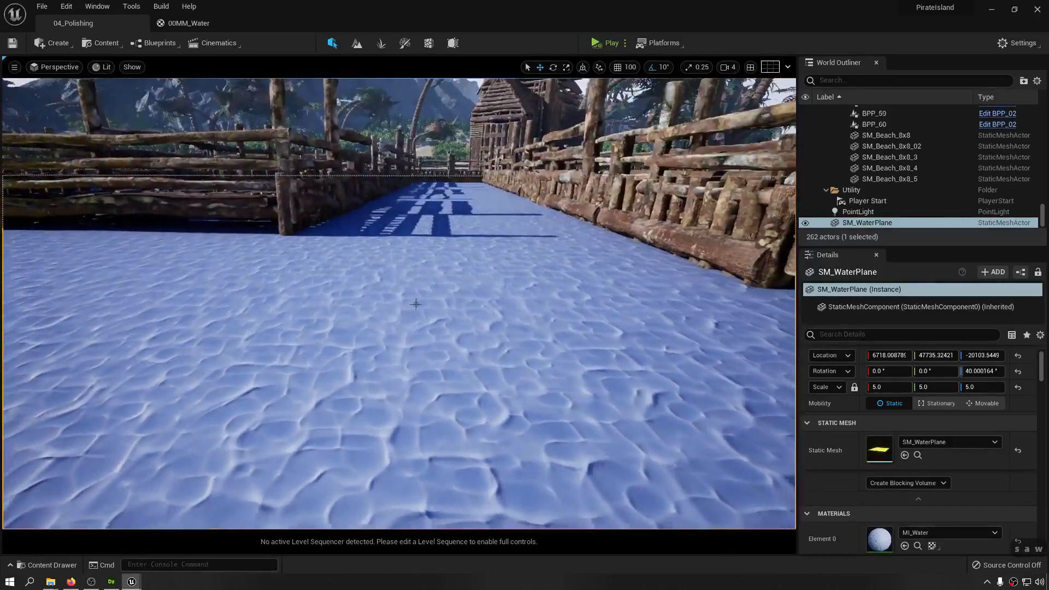
mouse_move(403, 327)
right_mouse_down()
mouse_move(405, 424)
mouse_move(437, 312)
mouse_move(405, 287)
mouse_move(385, 328)
right_mouse_up()
key("s")
key("w")
key("d")
key("e")
key("w")
key("a")
key("a")
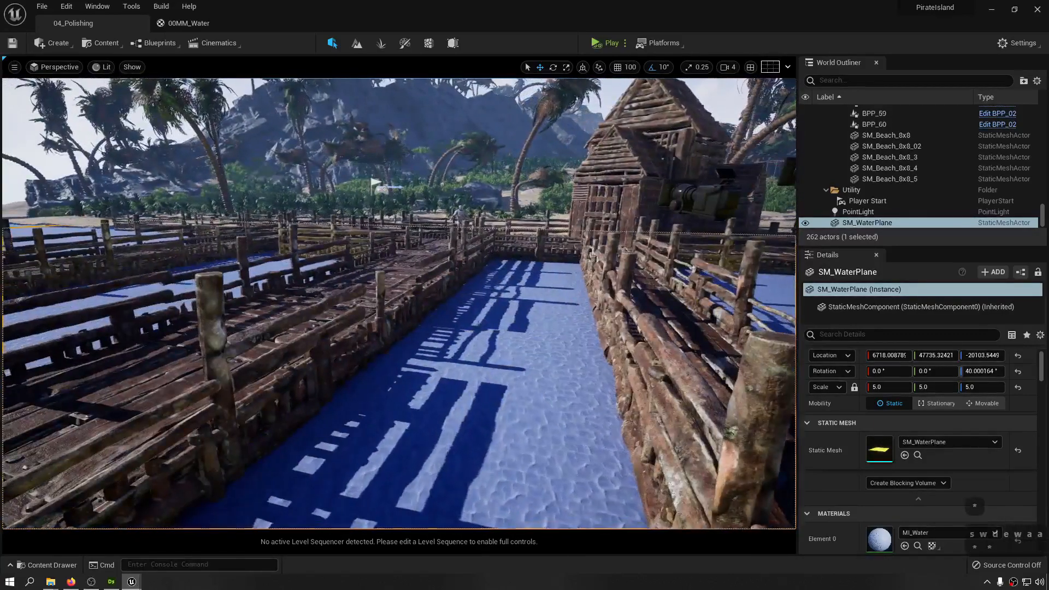
- Set the 00MM_Water material's Blend Mode to Translucent
left_click(202, 26)
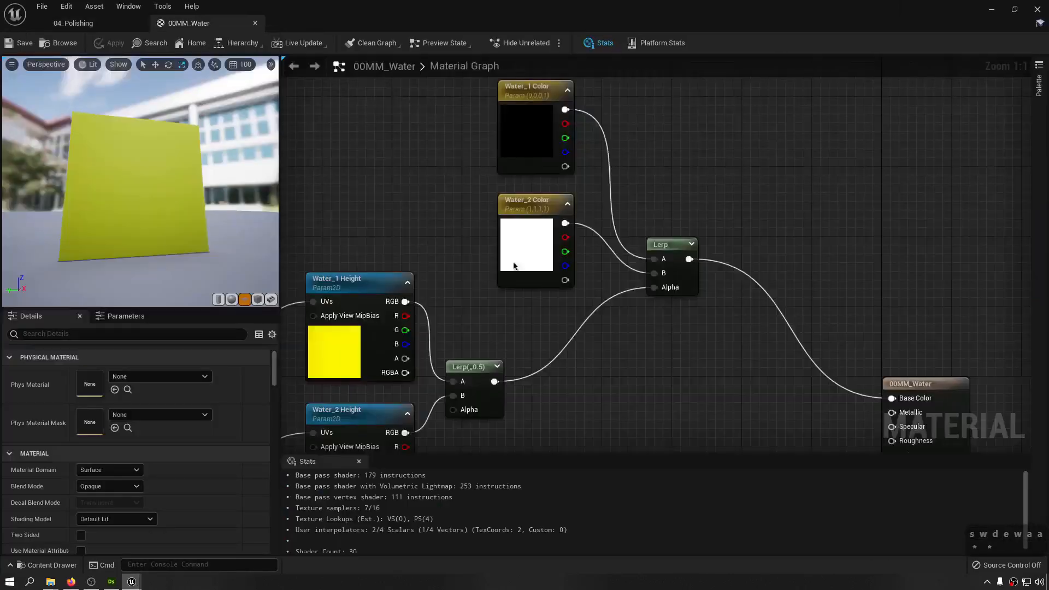
right_click_drag(613, 298, 623, 173)
right_click_drag(742, 307, 754, 243)
right_click_drag(618, 268, 756, 217)
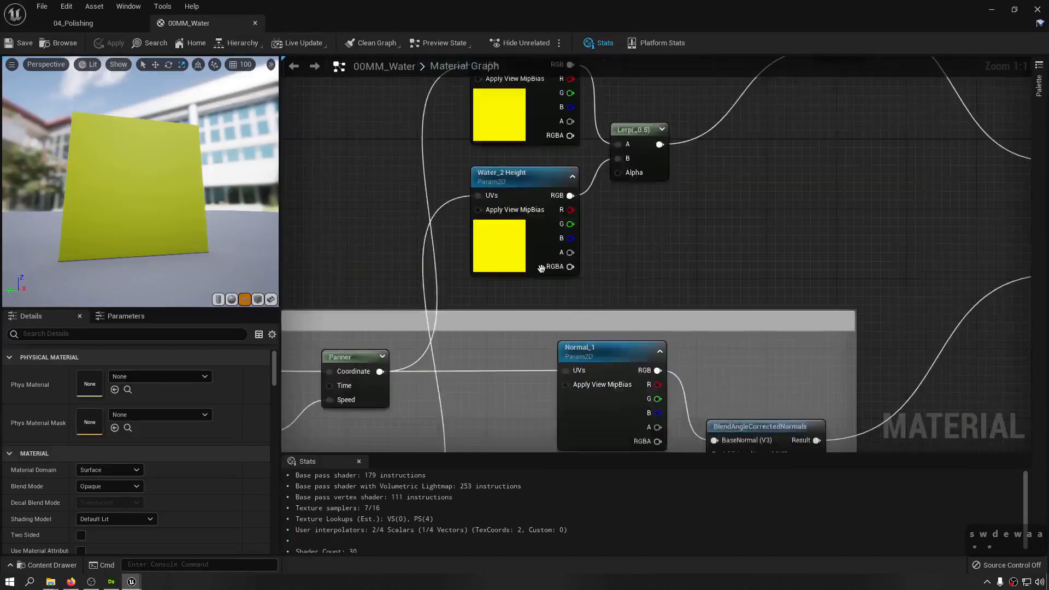
scroll(541, 268, "down", 8)
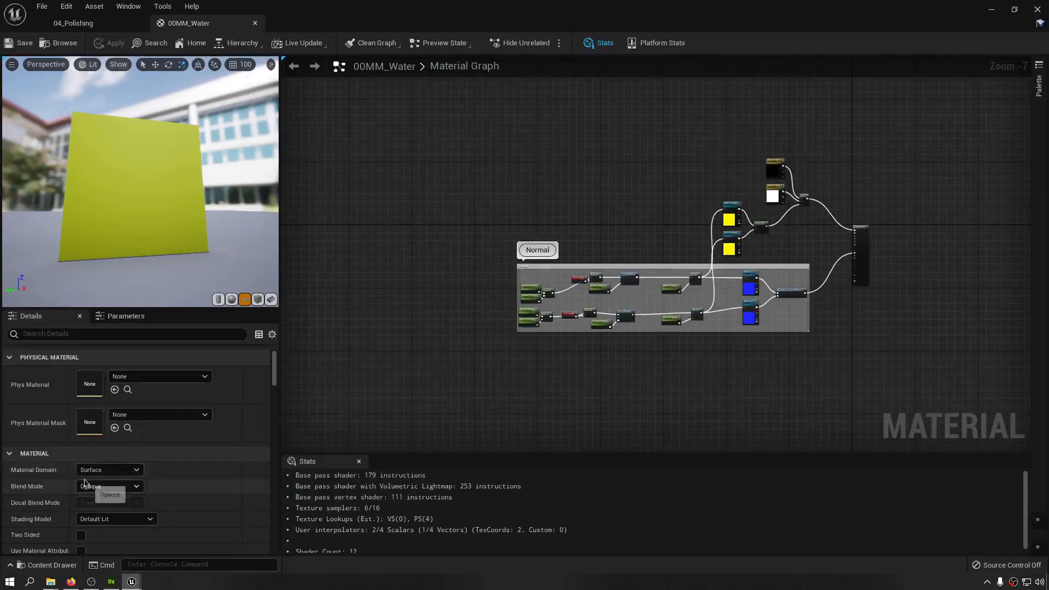
left_click(114, 489)
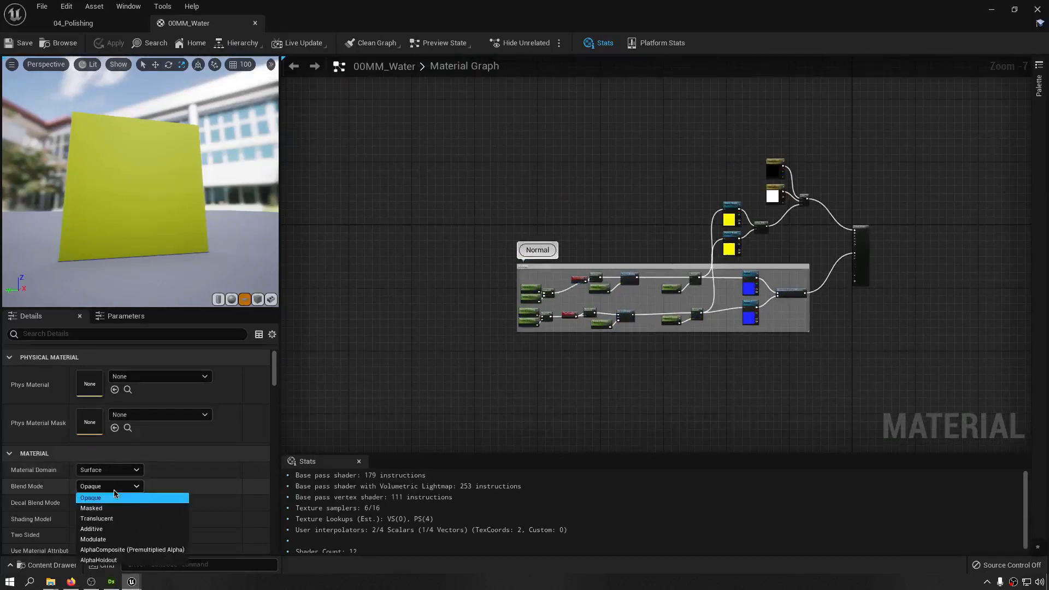
left_click(136, 520)
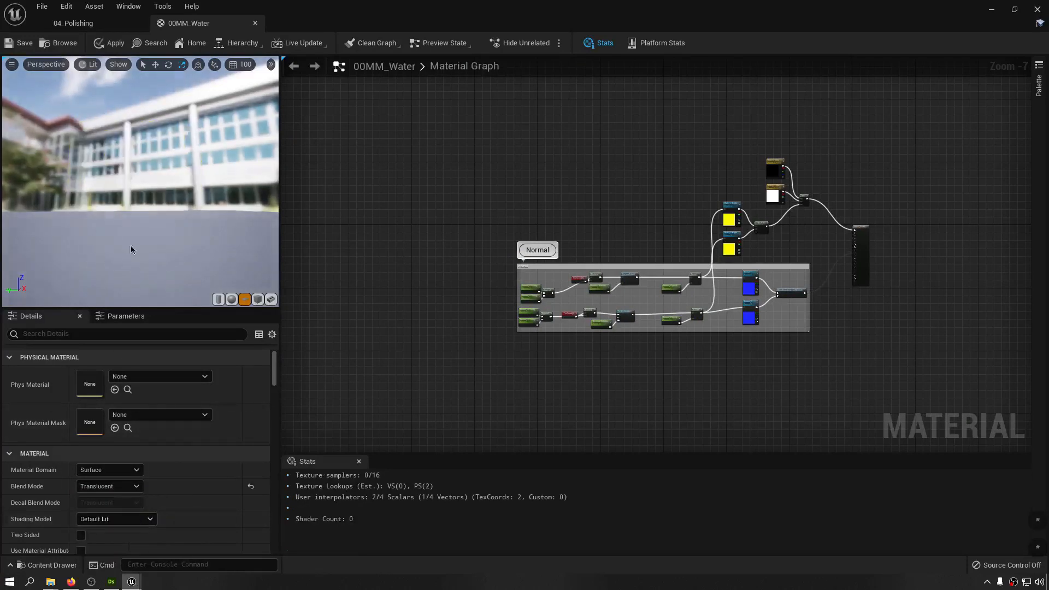
- Set the material's translucency Lighting Mode to Surface TranslucencyVolume and save the material
scroll(700, 230, "up", 5)
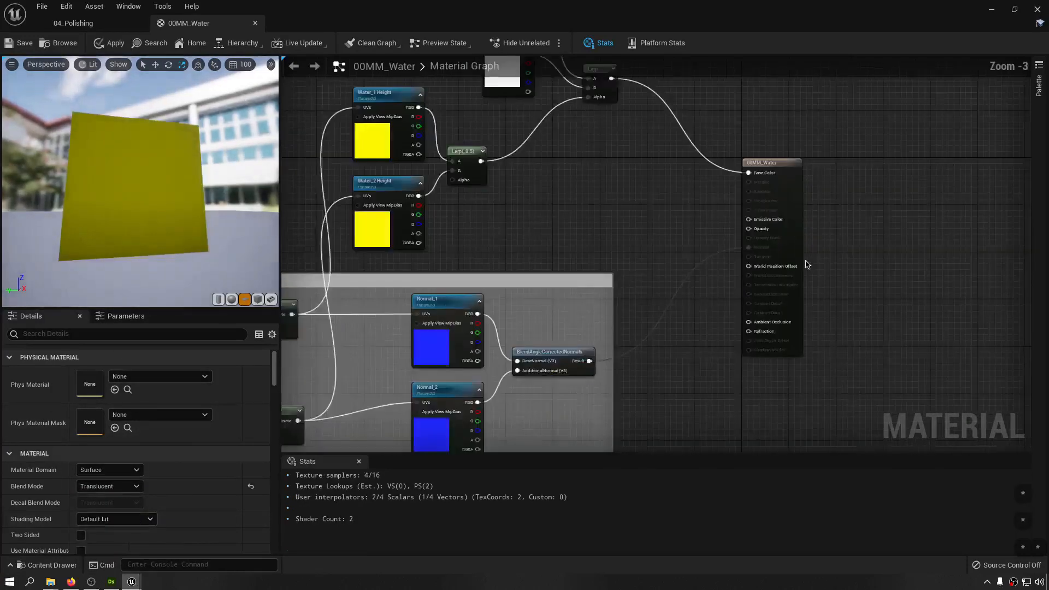
right_click_drag(842, 165, 806, 190)
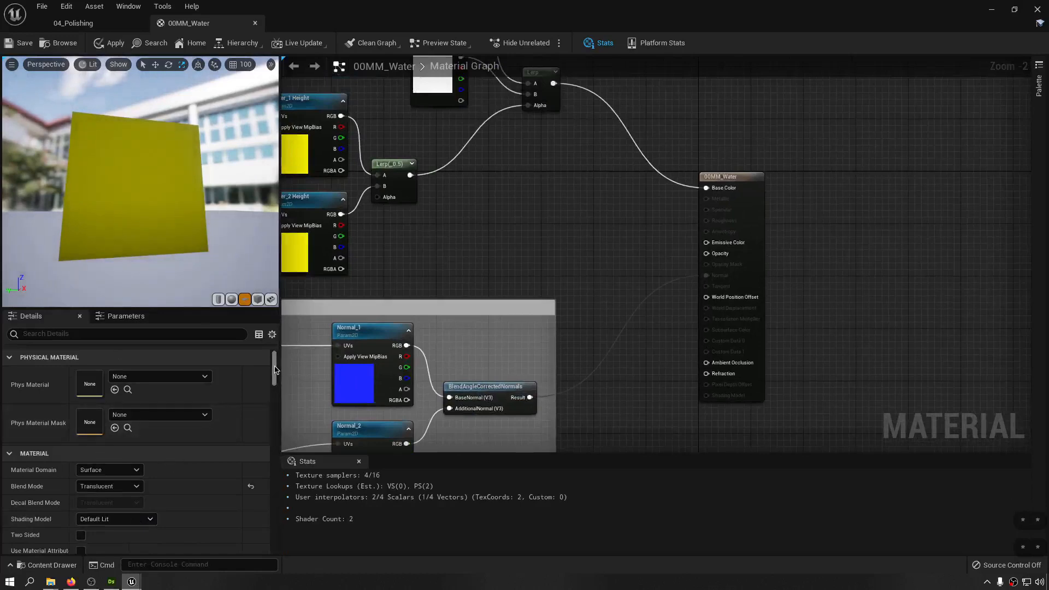
left_click_drag(275, 370, 275, 413)
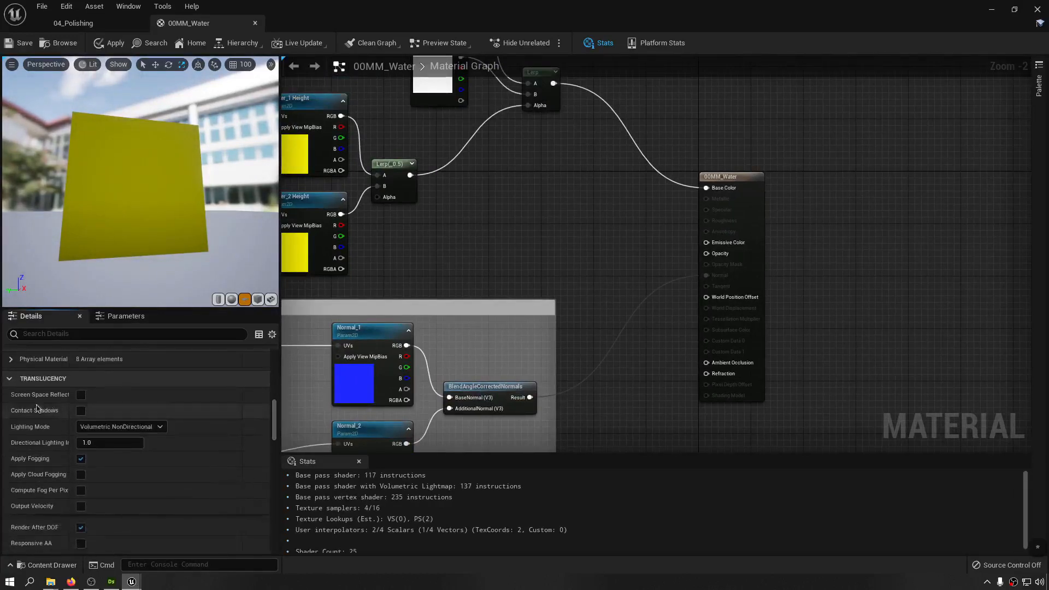
left_click(121, 427)
left_click(120, 480)
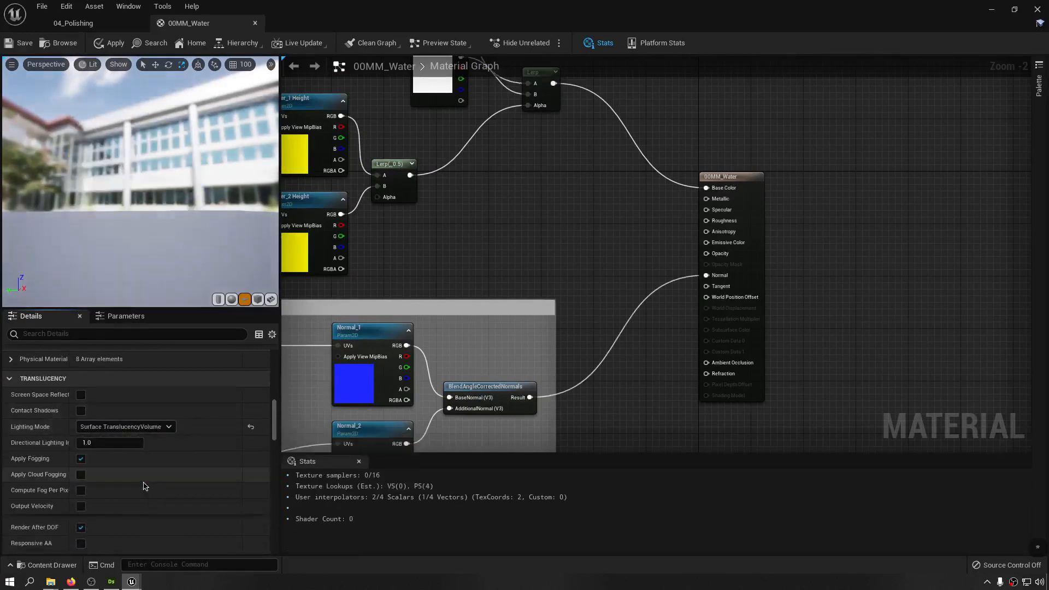
left_click(113, 428)
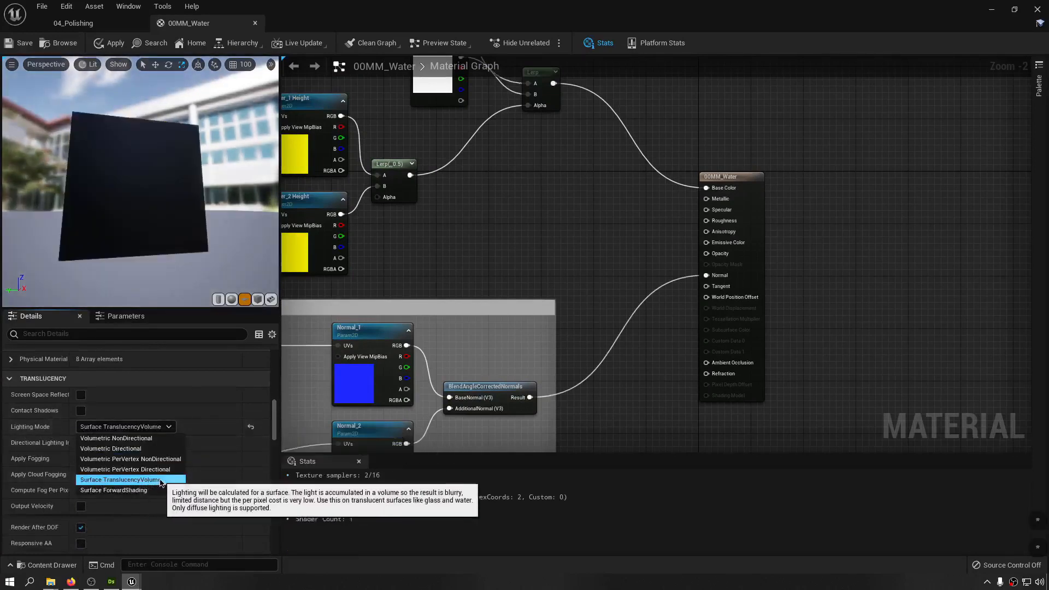
right_click_drag(760, 247, 757, 314)
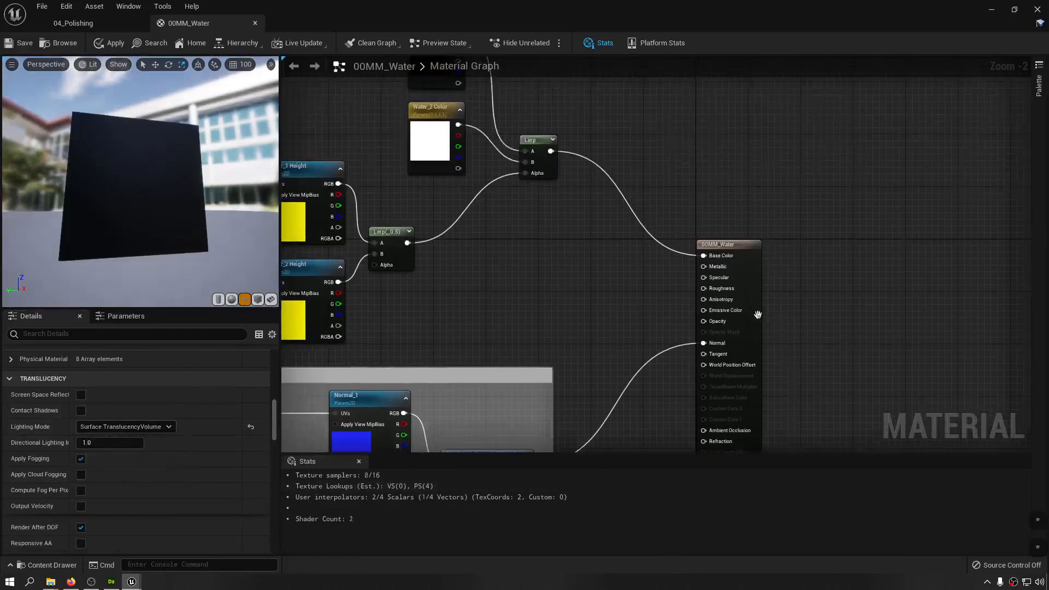
scroll(738, 316, "up", 2)
right_click_drag(630, 300, 593, 176)
right_click_drag(566, 250, 567, 259)
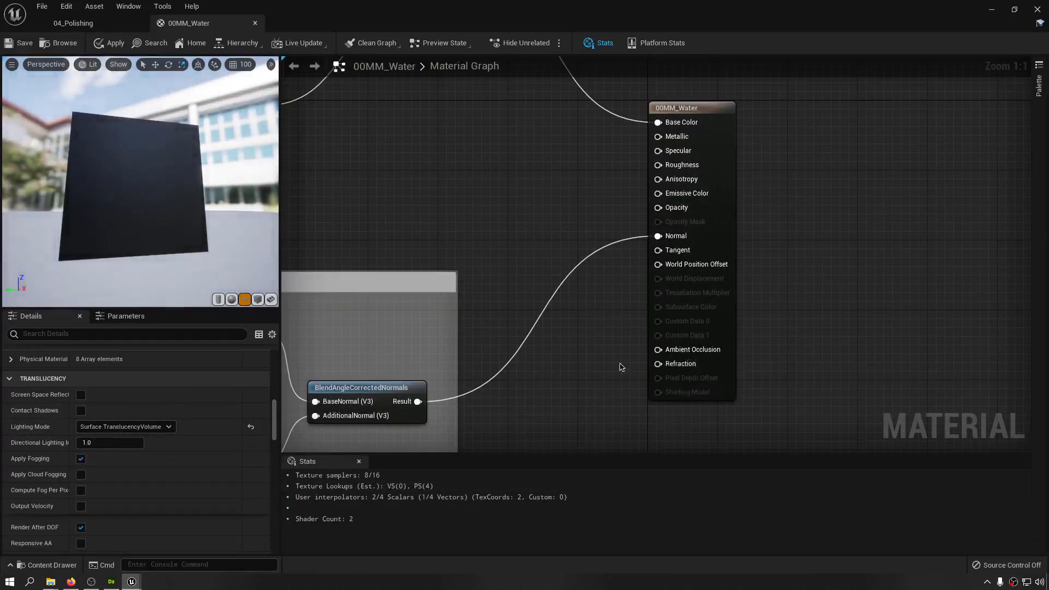
right_click_drag(619, 364, 664, 383)
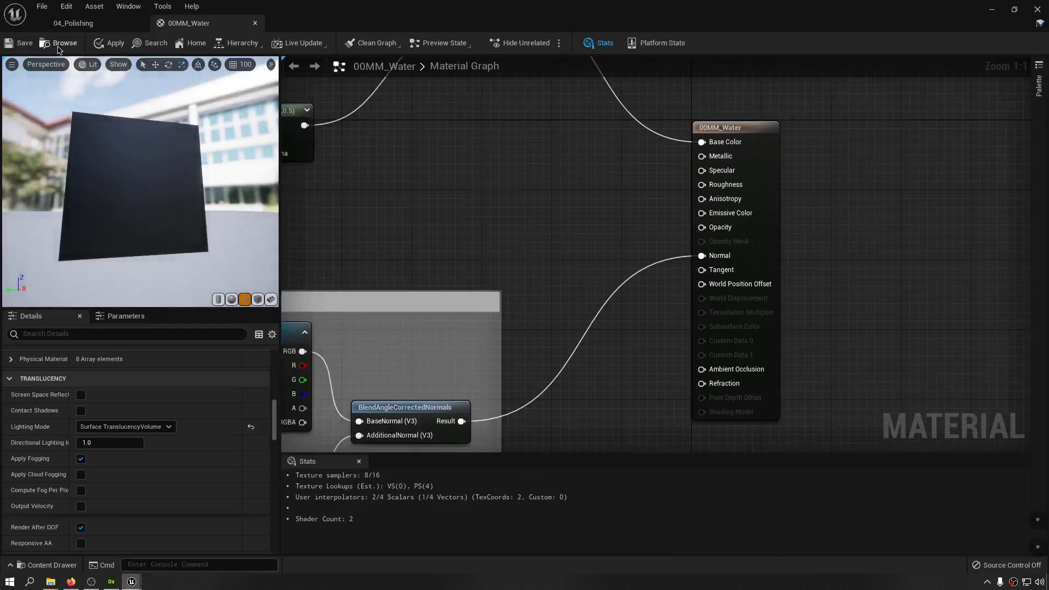
left_click(9, 50)
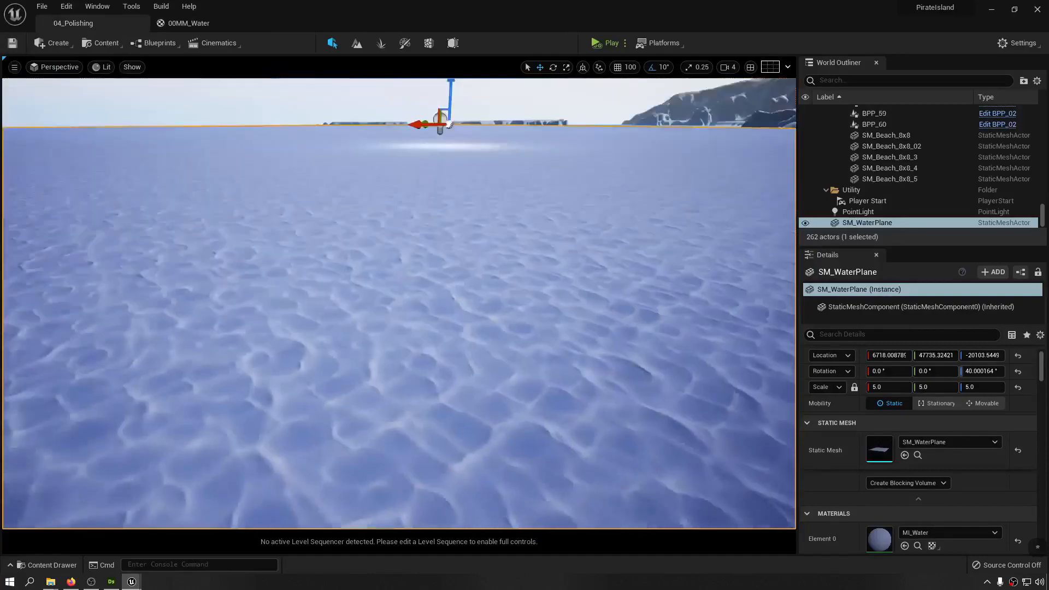
- Examine the water surface around the wooden pier in the 04_Polishing level
key("a")
key("e")
key("d")
key("w")
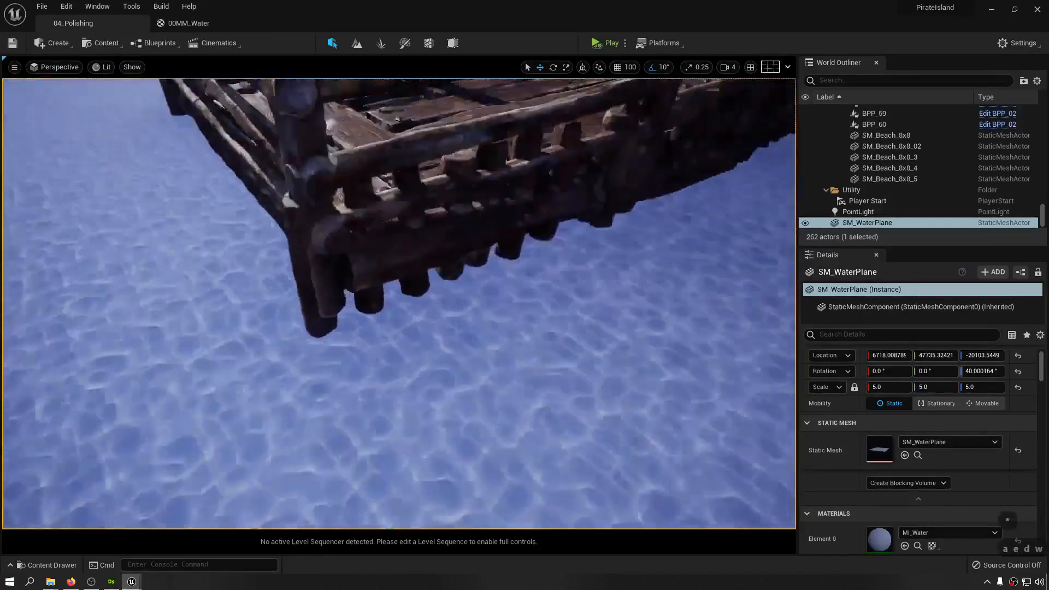
key("s")
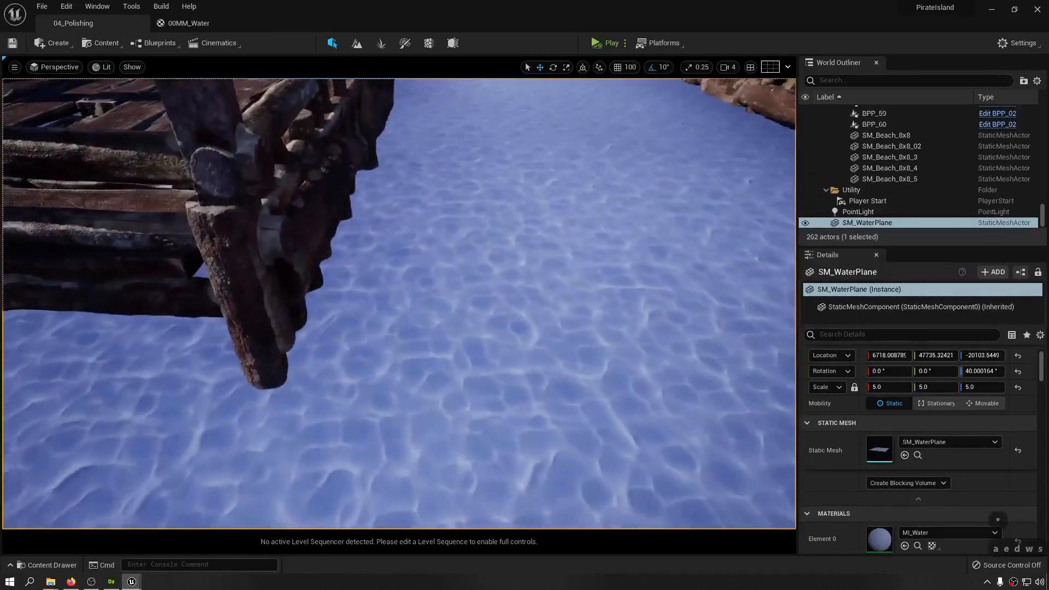
right_click_drag(399, 304, 377, 306)
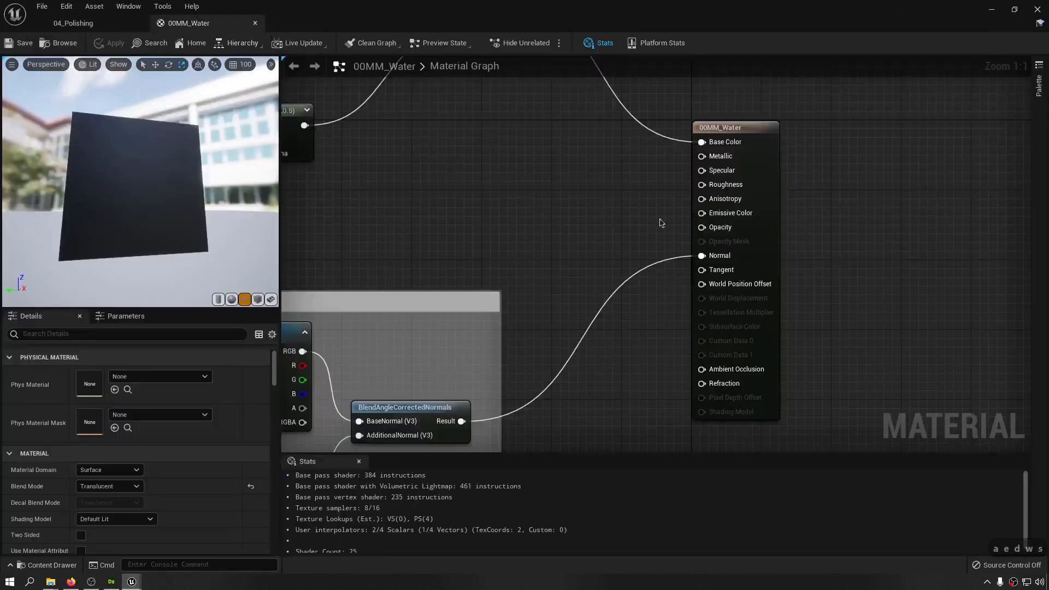
- Add a constant of 0.5 to 00MM_Water, connect it to Opacity, and save the material
right_click_drag(662, 223, 708, 232)
key("1")
left_click(438, 170)
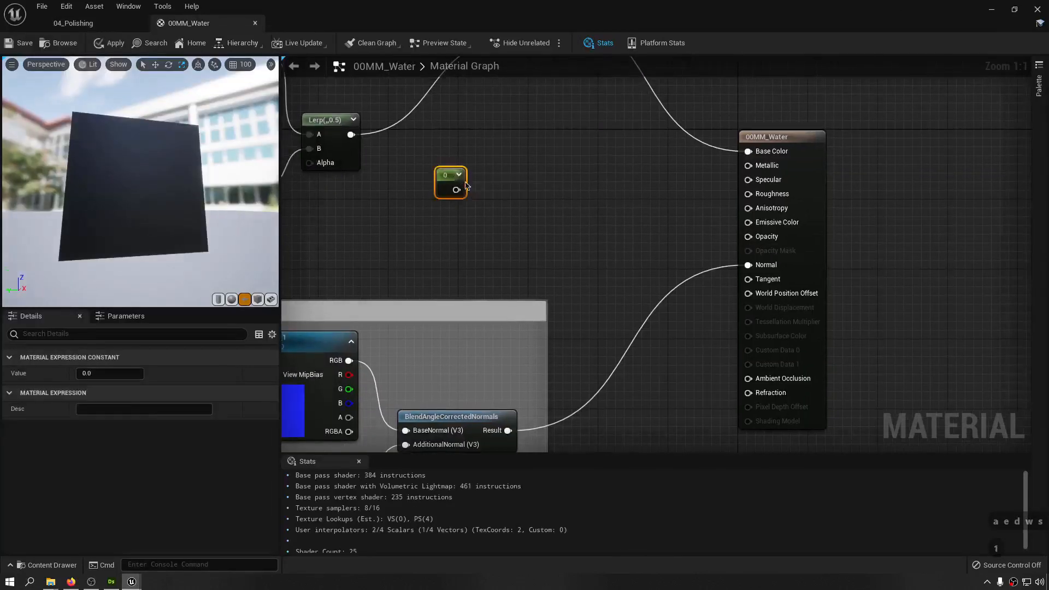
left_click_drag(466, 186, 550, 200)
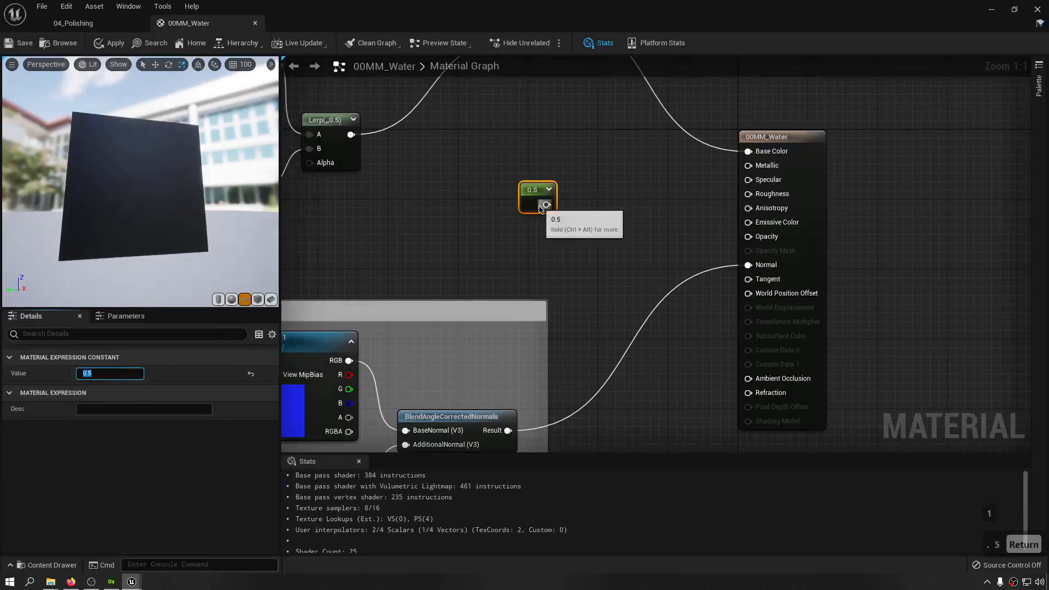
left_click_drag(758, 239, 758, 237)
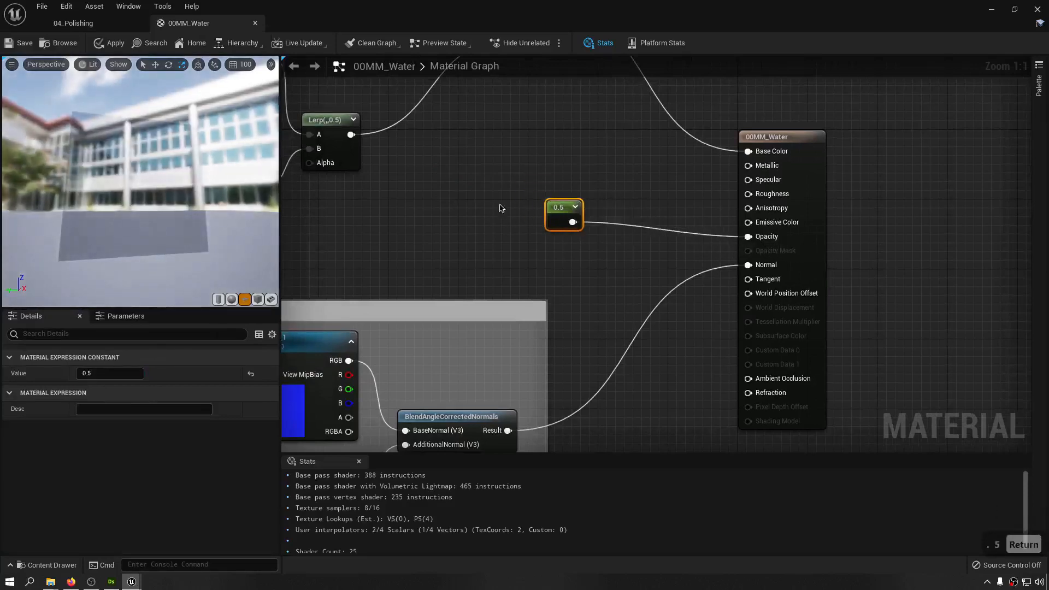
mouse_move(97, 203)
left_mouse_down()
mouse_move(107, 235)
mouse_move(97, 203)
mouse_move(87, 219)
left_mouse_up()
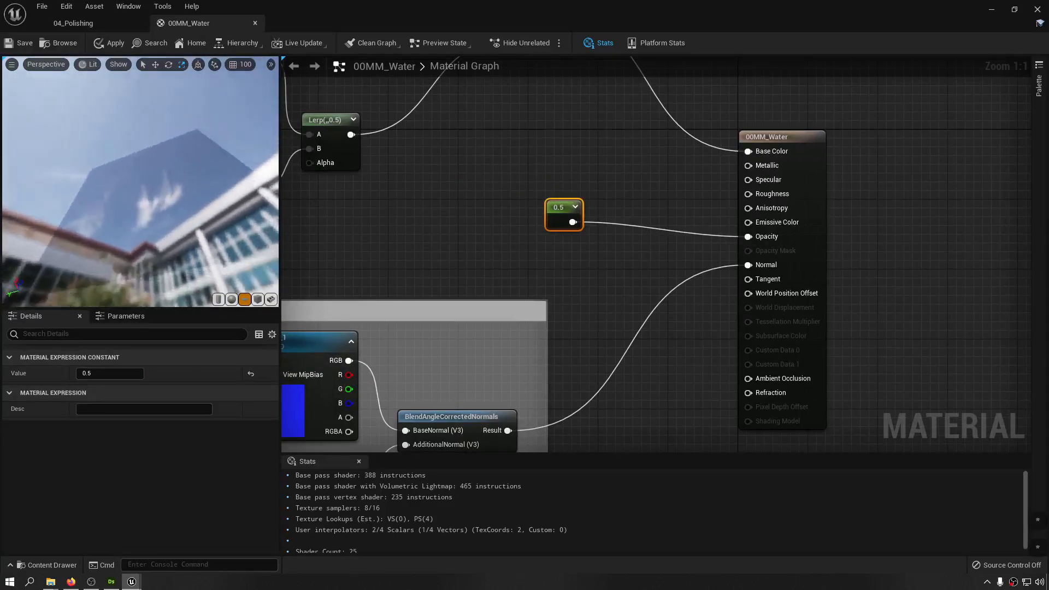
key("ctrl+s")
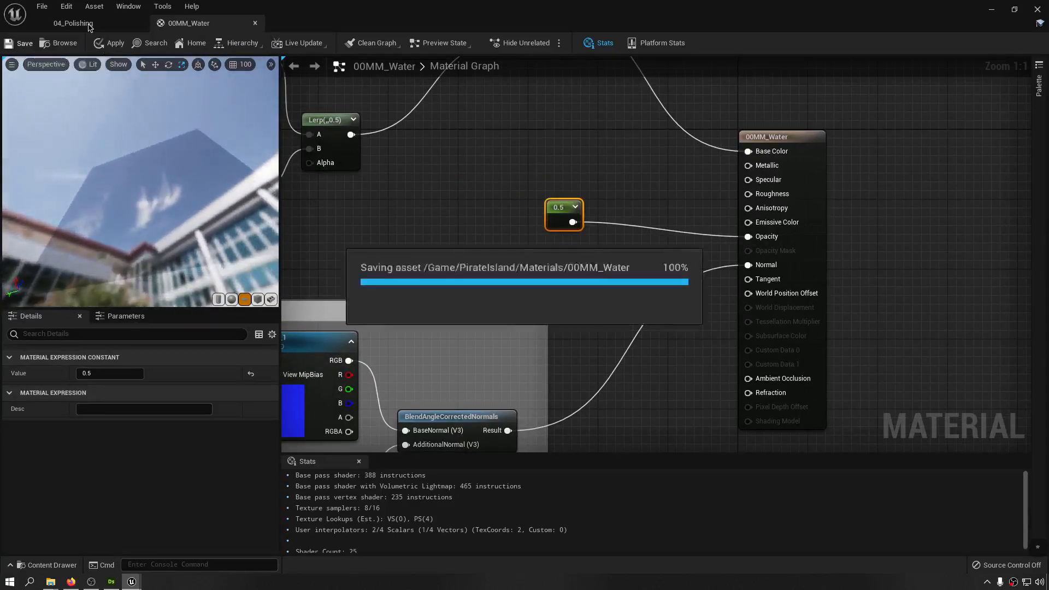
- Examine the water's transparency in the 04_Polishing level from above and along the channel between the piers
left_click(87, 24)
right_click_drag(399, 304, 355, 323)
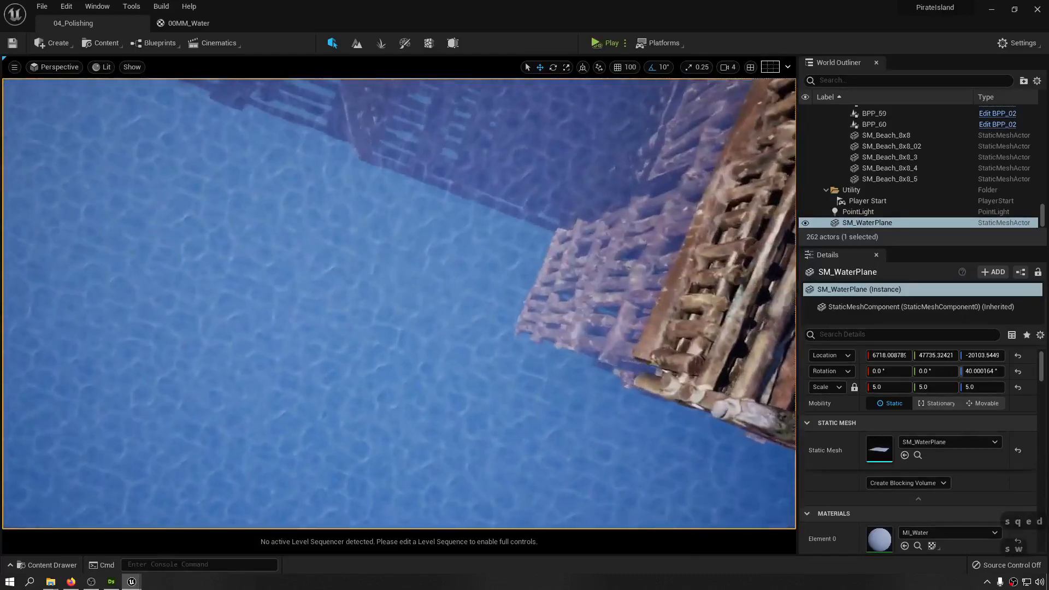
right_click_drag(356, 322, 359, 214)
key("w")
key("s")
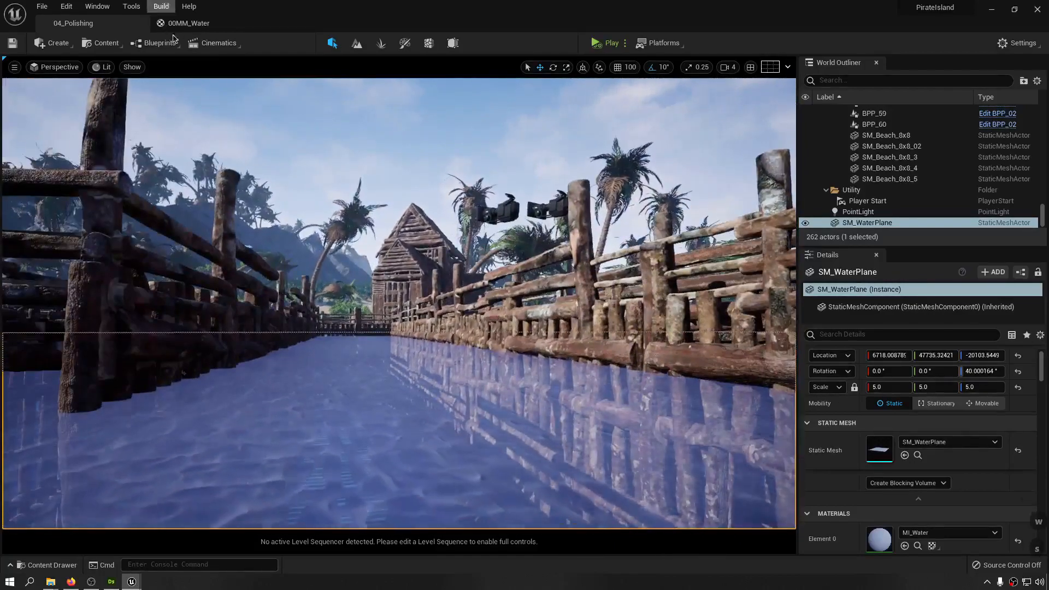
- Add a Fresnel node to the 00MM_Water graph and place it above the 0.5 constant
left_click(194, 25)
right_click_drag(532, 177, 569, 197)
right_click(569, 197)
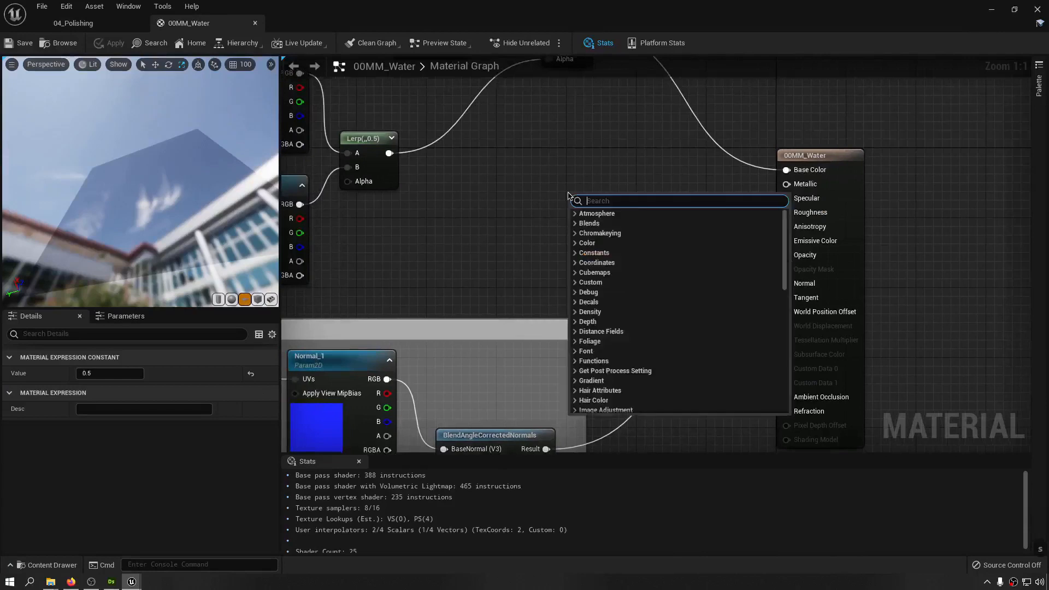
type("fe")
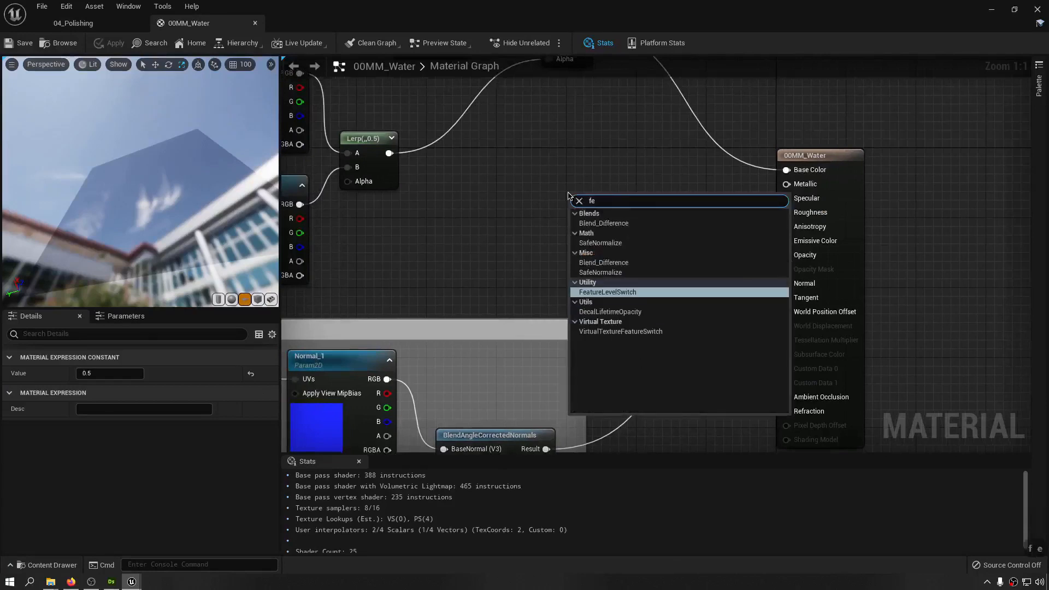
key("BackSpace")
type("res")
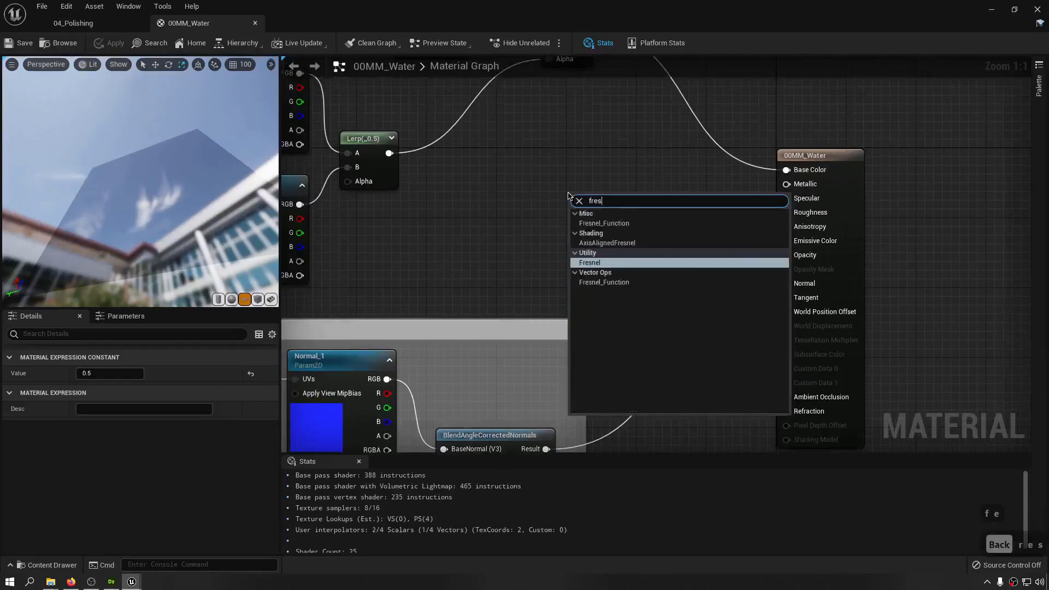
key("Return")
left_click_drag(605, 198, 603, 144)
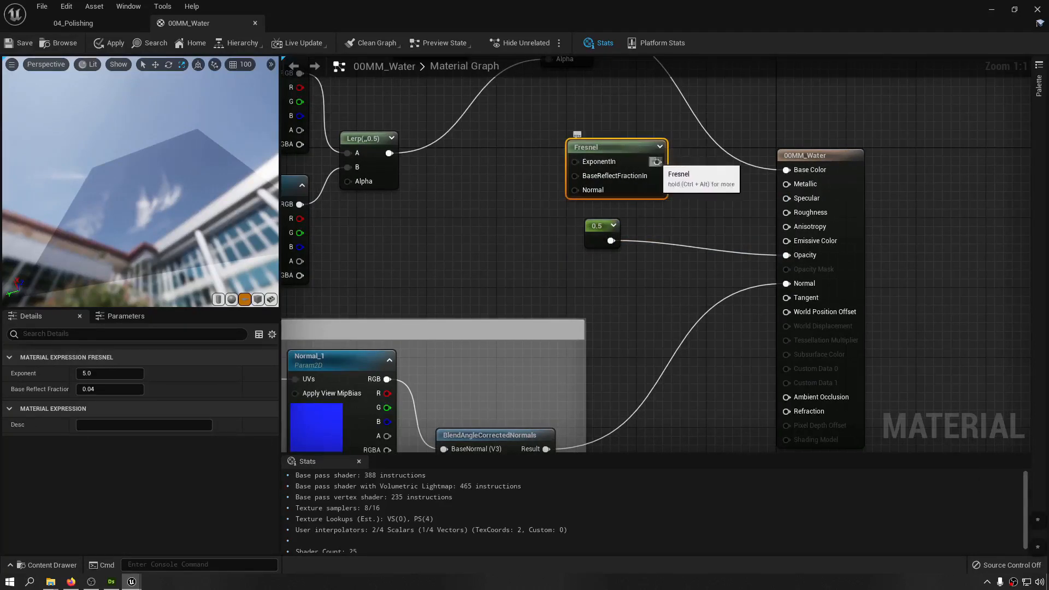
- Delete the 0.5 constant and connect the Fresnel to Base Color and Emissive Color to preview it on a sphere
left_click_drag(658, 161, 787, 170)
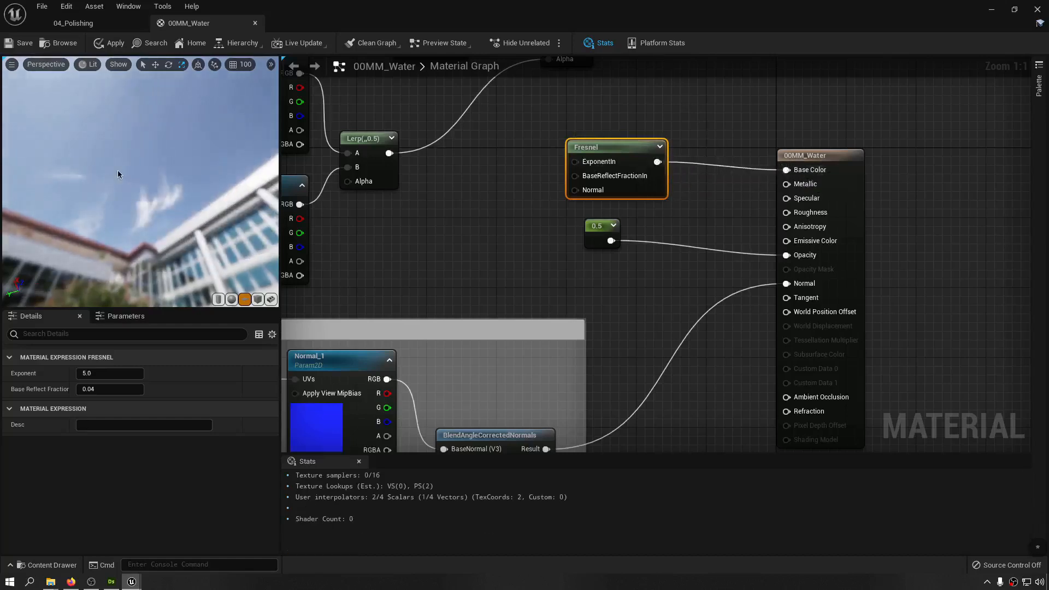
left_click_drag(118, 173, 124, 161)
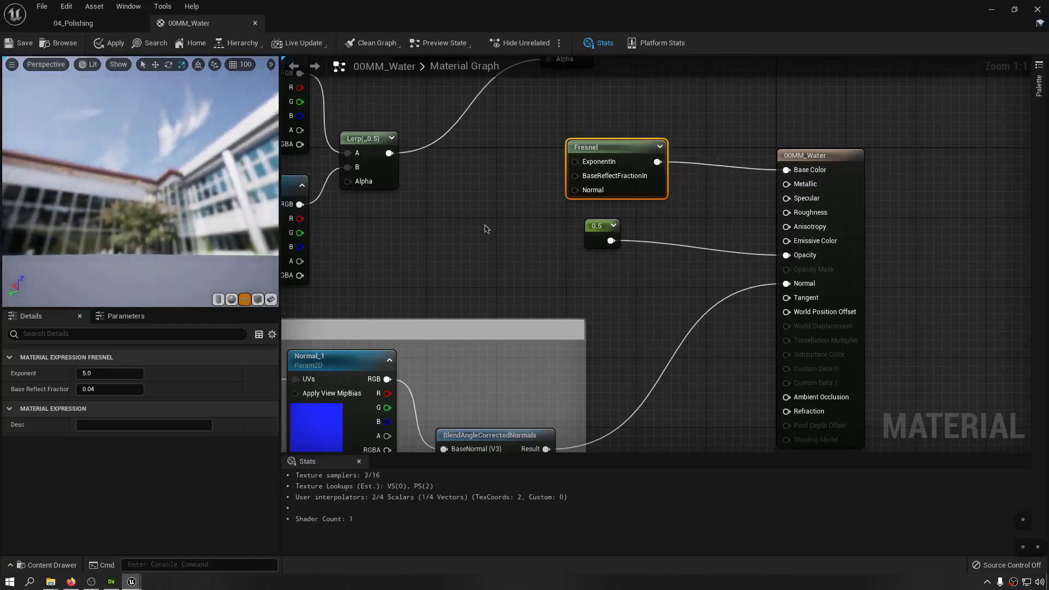
key("Delete")
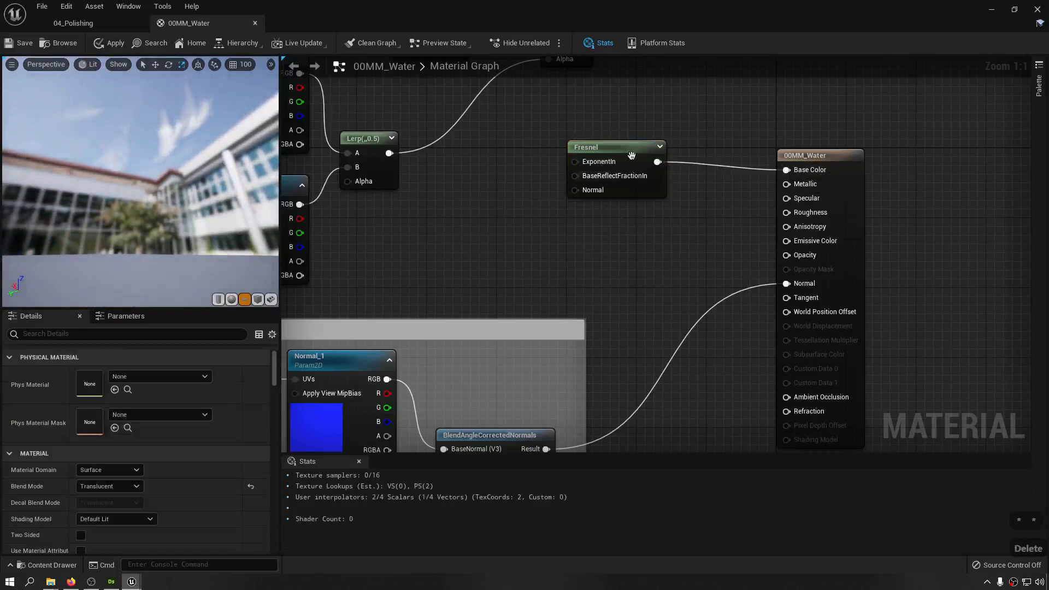
left_click_drag(632, 156, 807, 242)
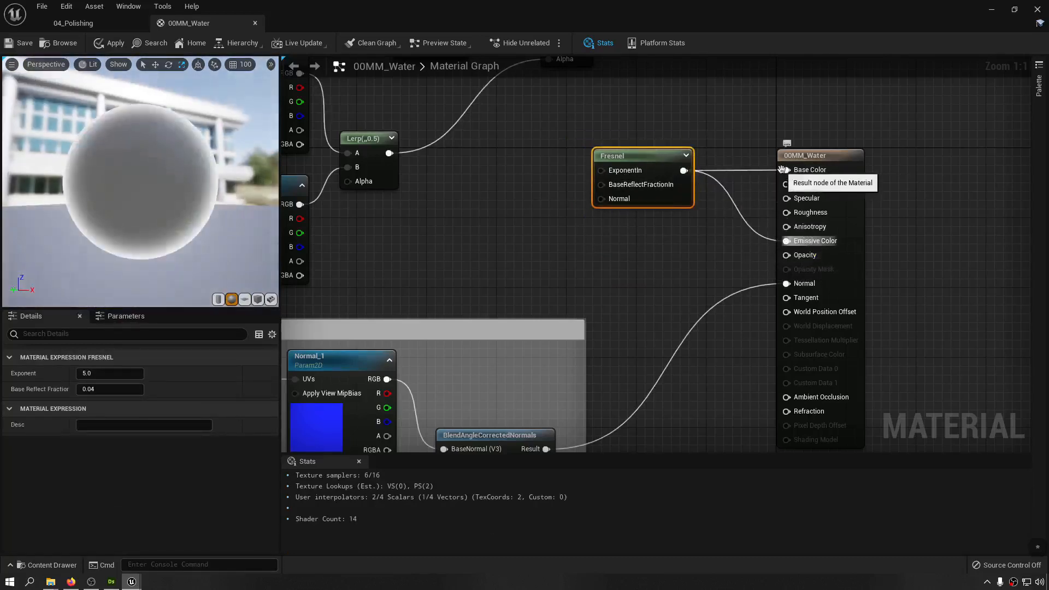
scroll(134, 177, "up", 2)
left_click_drag(133, 177, 118, 185)
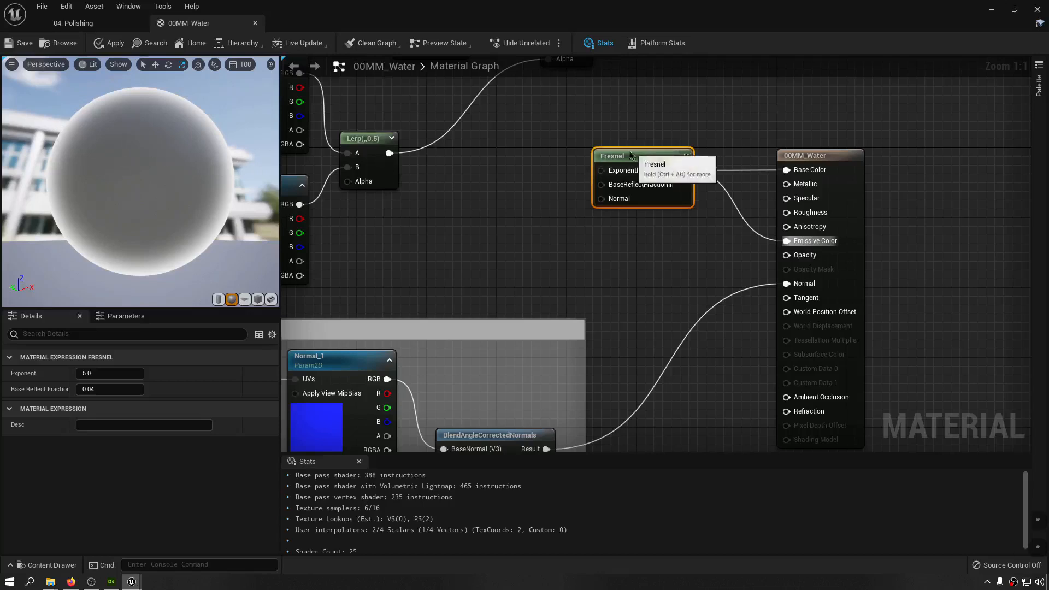
- Reconnect the water color Lerp to Base Color and move the Fresnel output from Emissive Color to Opacity
left_click_drag(634, 153, 555, 232)
right_click_drag(609, 152, 540, 158)
left_click_drag(508, 110, 711, 249)
right_click_drag(520, 346, 508, 246)
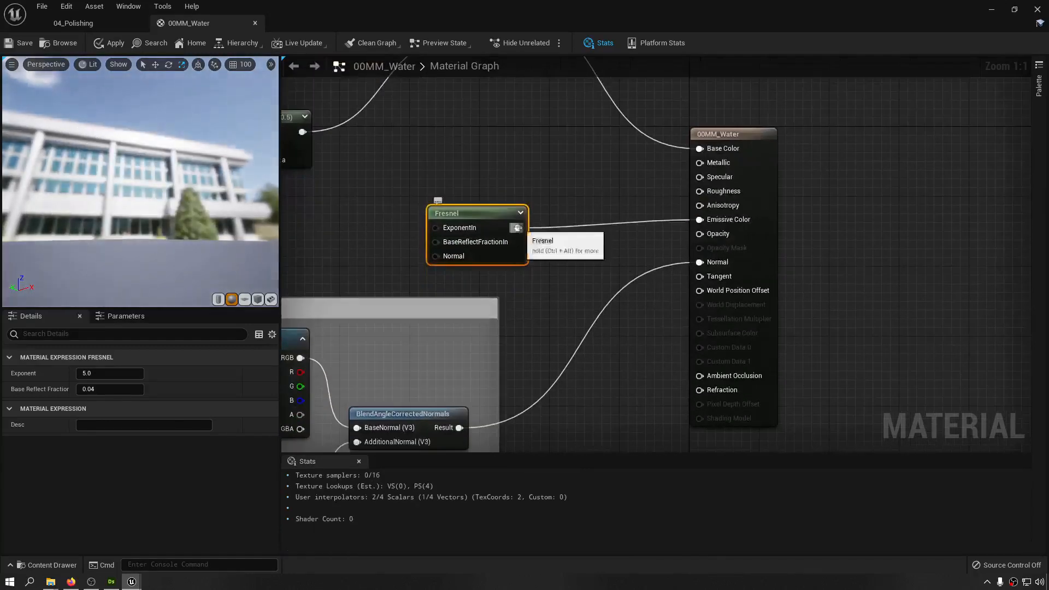
left_click_drag(518, 228, 700, 234, "ctrl")
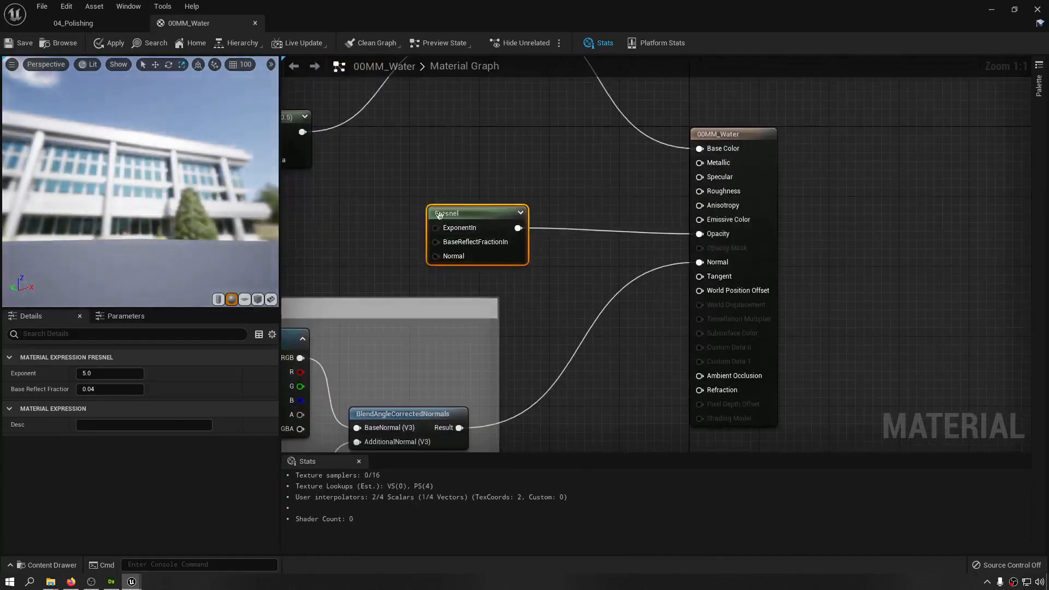
- Move the Fresnel node closer to the material's Opacity input and inspect the transparency from several angles on the preview sphere
left_click_drag(437, 214, 516, 223)
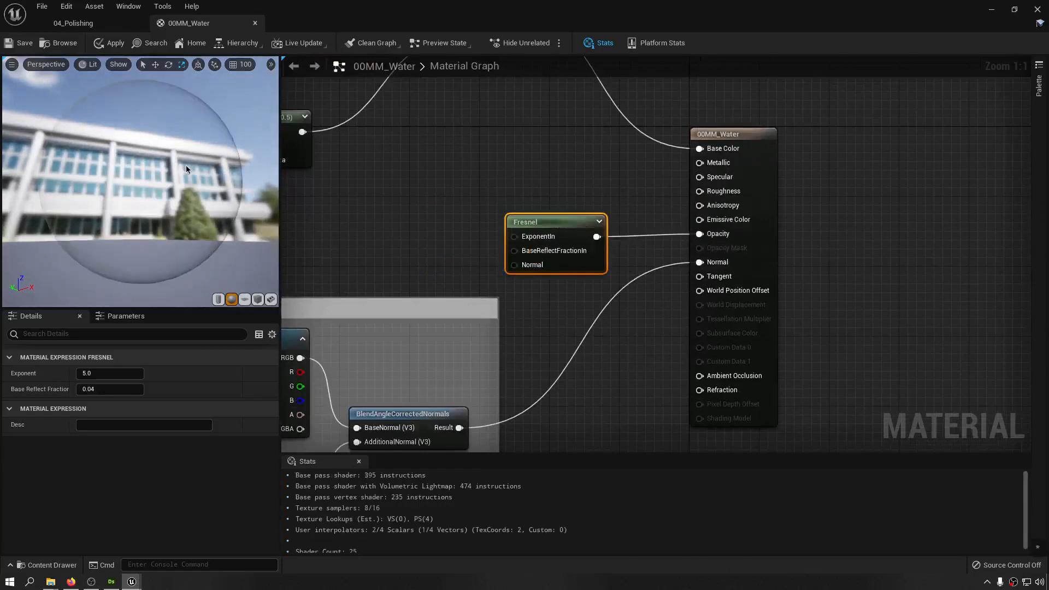
left_click_drag(209, 128, 190, 151)
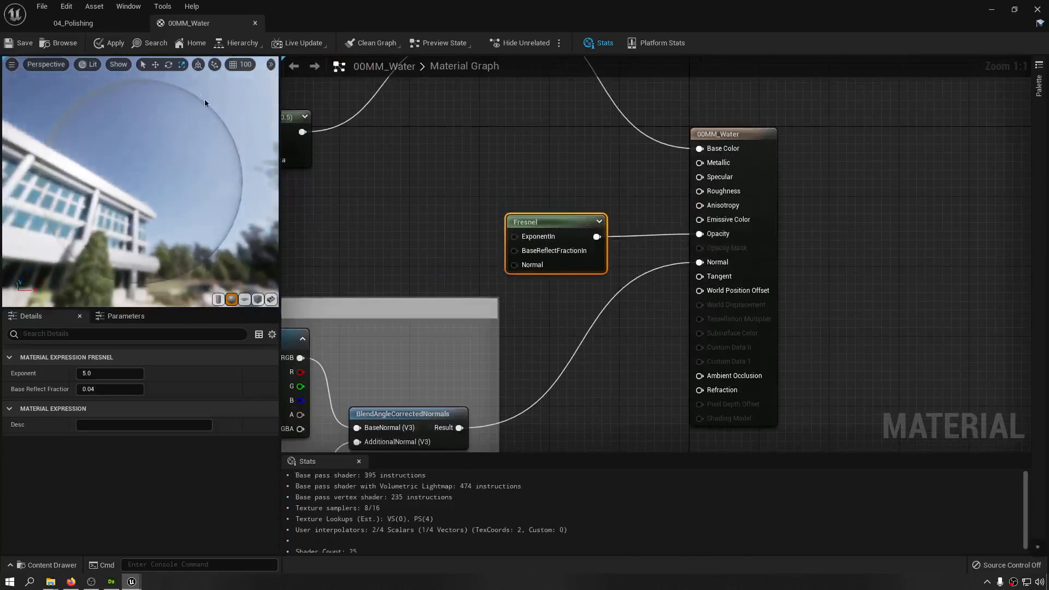
left_click_drag(229, 116, 135, 159)
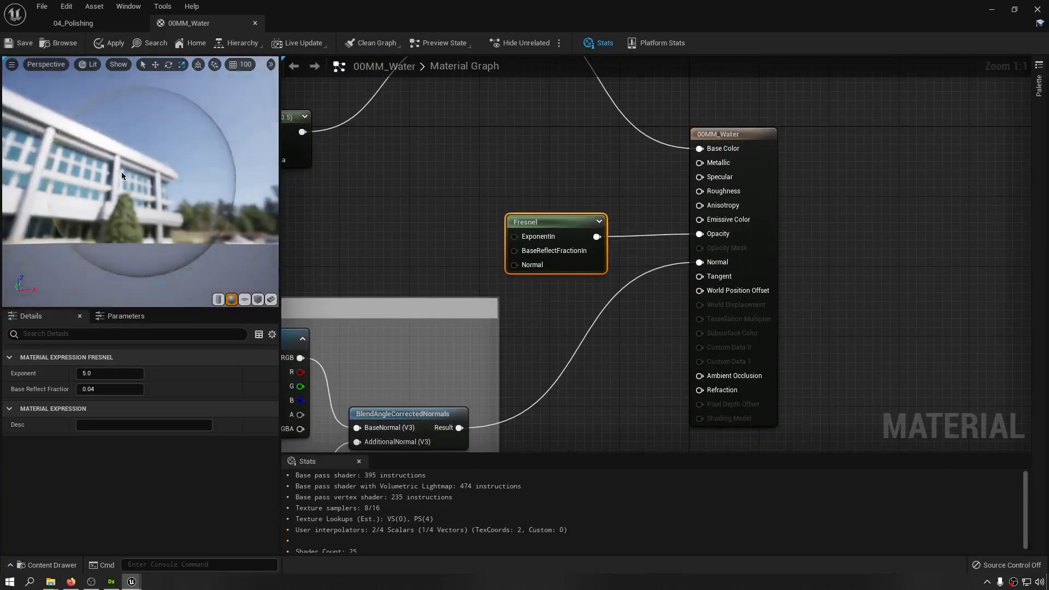
left_click_drag(536, 226, 545, 182)
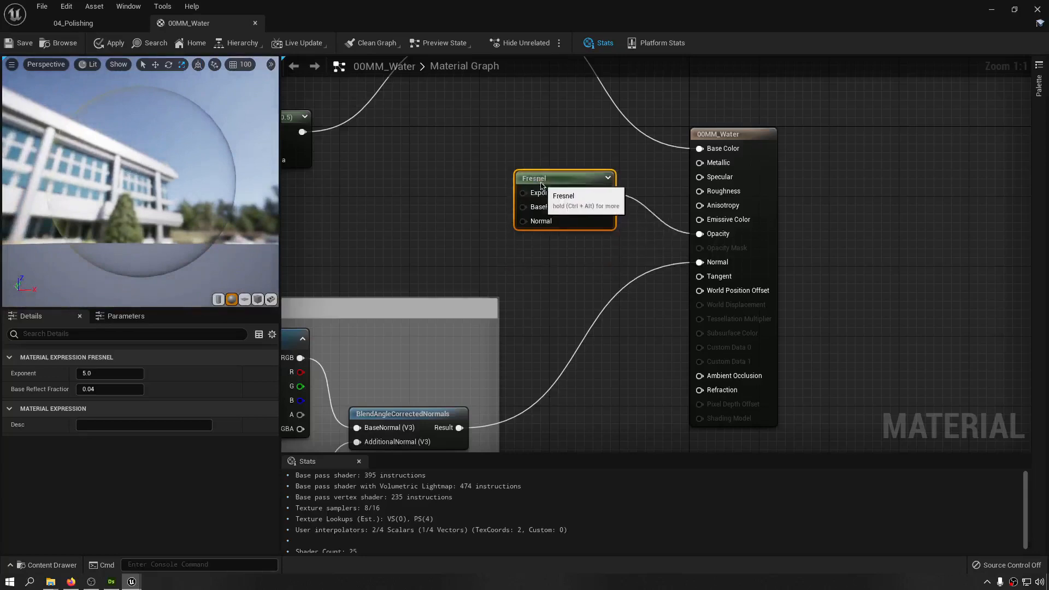
- Connect a new scalar parameter named FresnelOpacity to the Fresnel node's ExponentIn input and save the material
right_click_drag(529, 179, 603, 217)
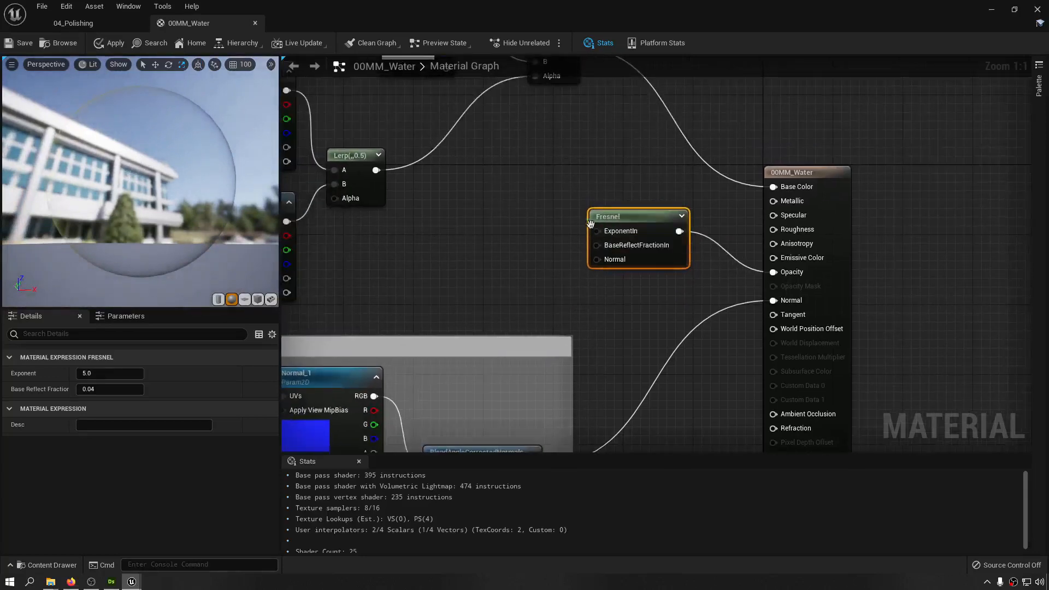
left_click_drag(597, 230, 489, 234)
type("s")
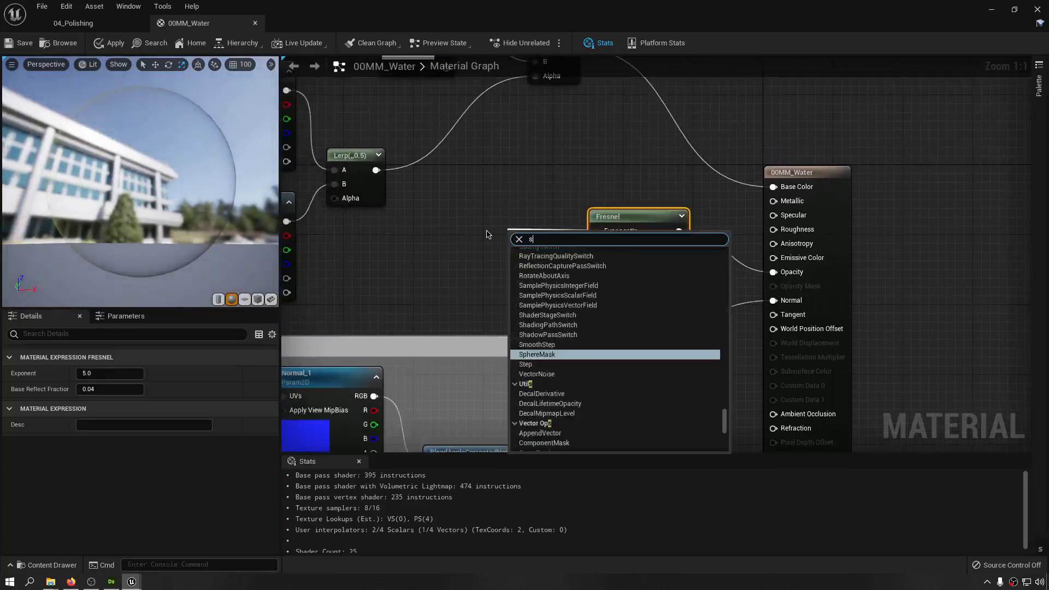
type("ca")
key("BackSpace")
type("cala")
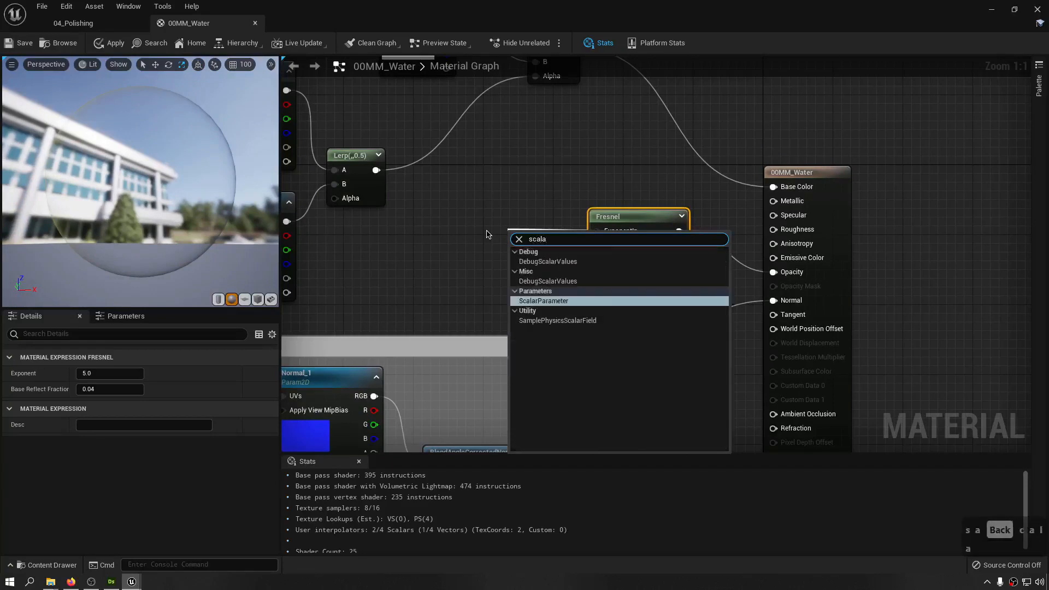
key("Return")
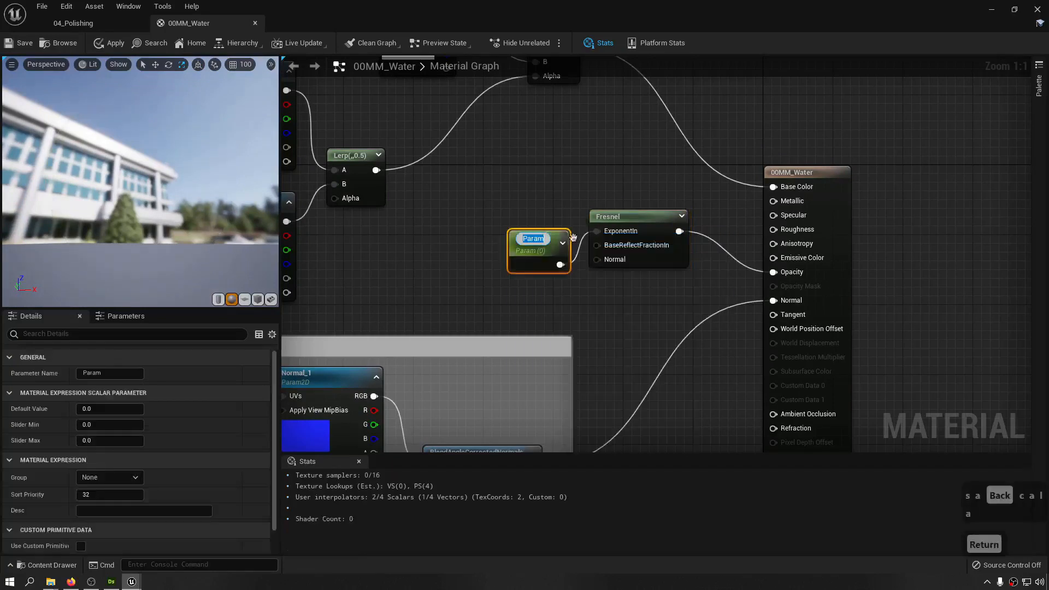
type("Fres")
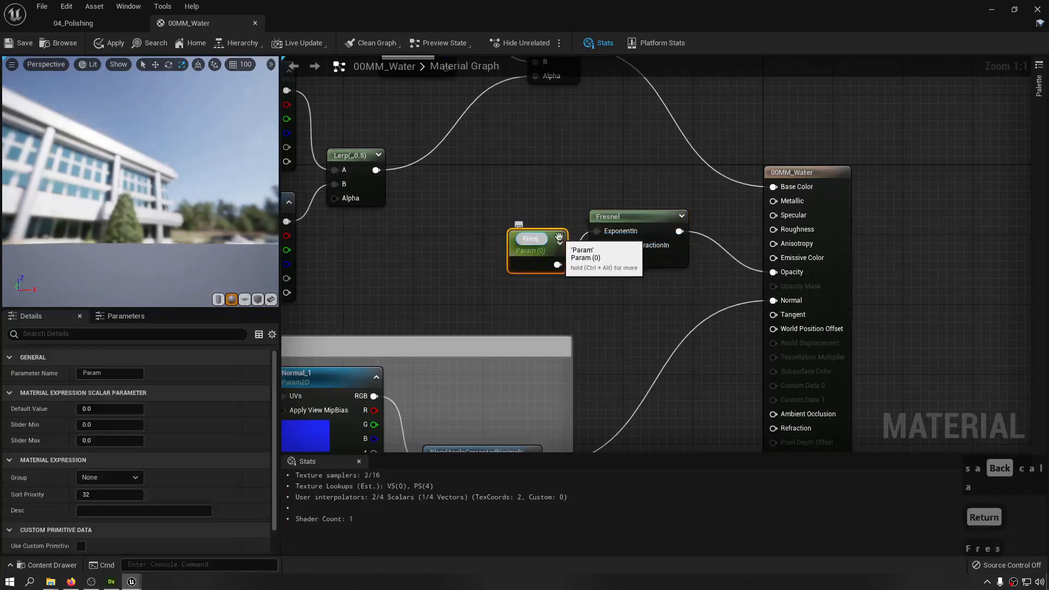
type("nelOpacity")
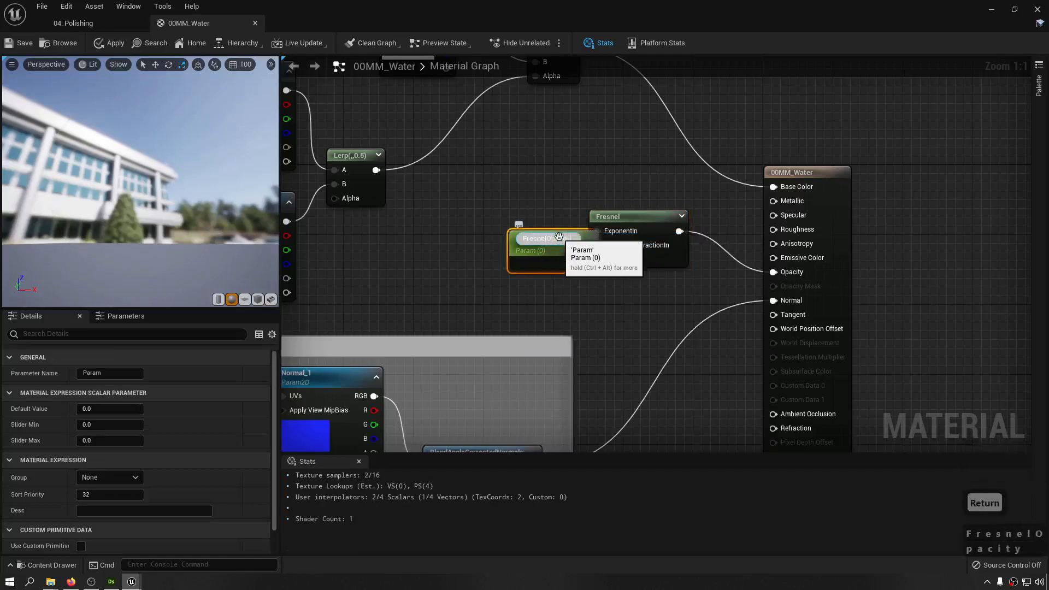
key("Return")
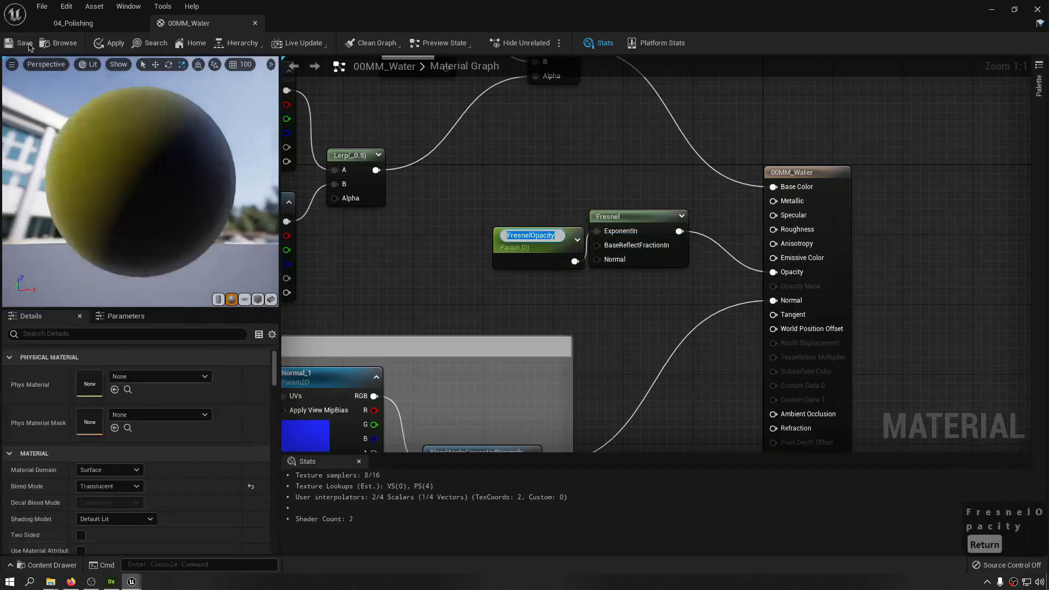
left_click(25, 44)
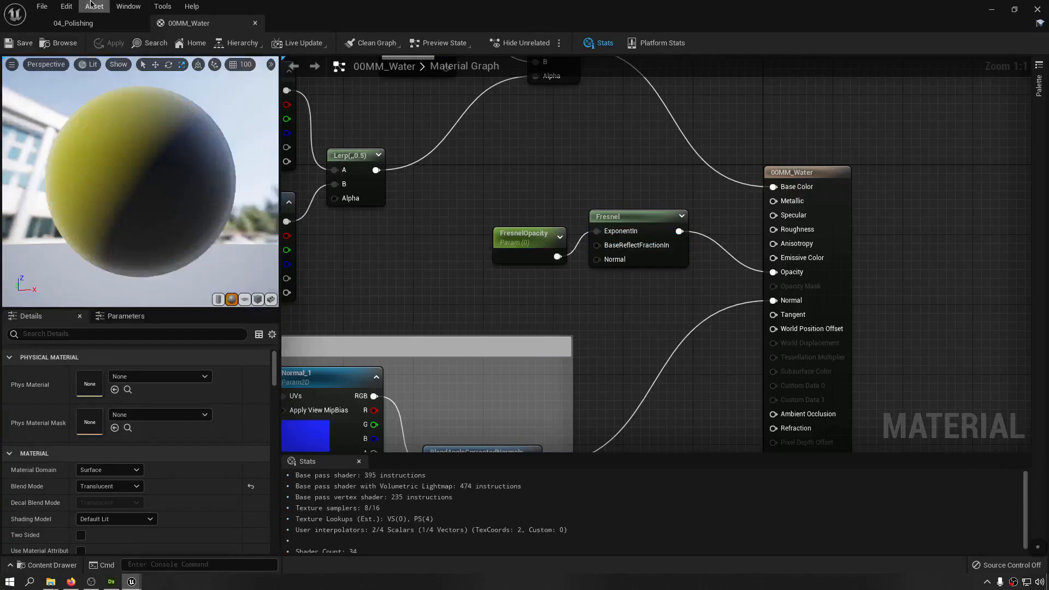
- Return to the 04_Polishing level and open the water plane's MI_Water instance beside a view of the water, showing its scalar parameters
left_click(73, 23)
right_click_drag(510, 297, 510, 361)
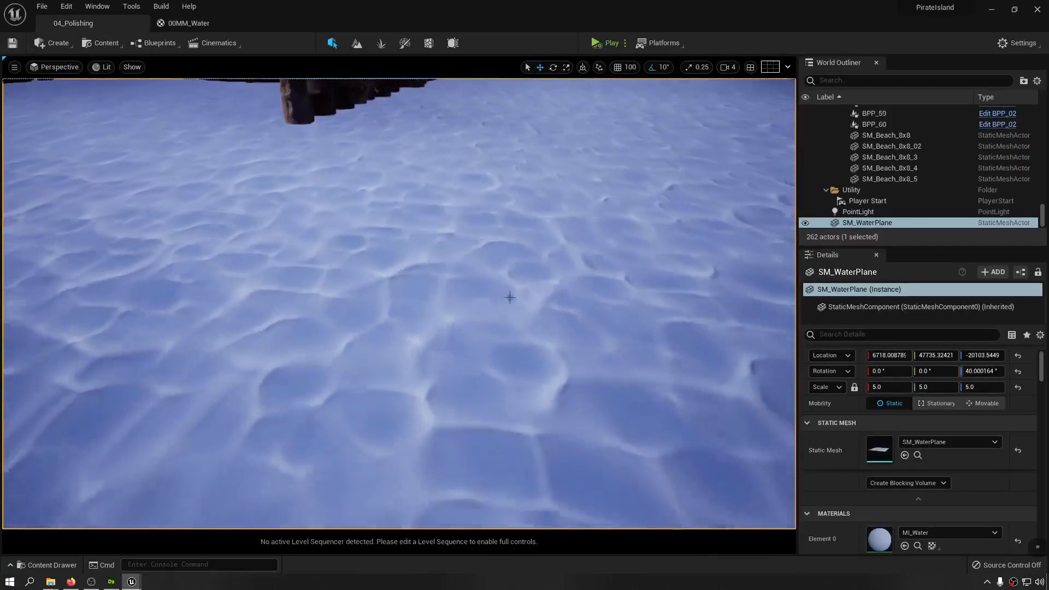
right_click_drag(510, 297, 510, 328)
key("s")
double_click(874, 547)
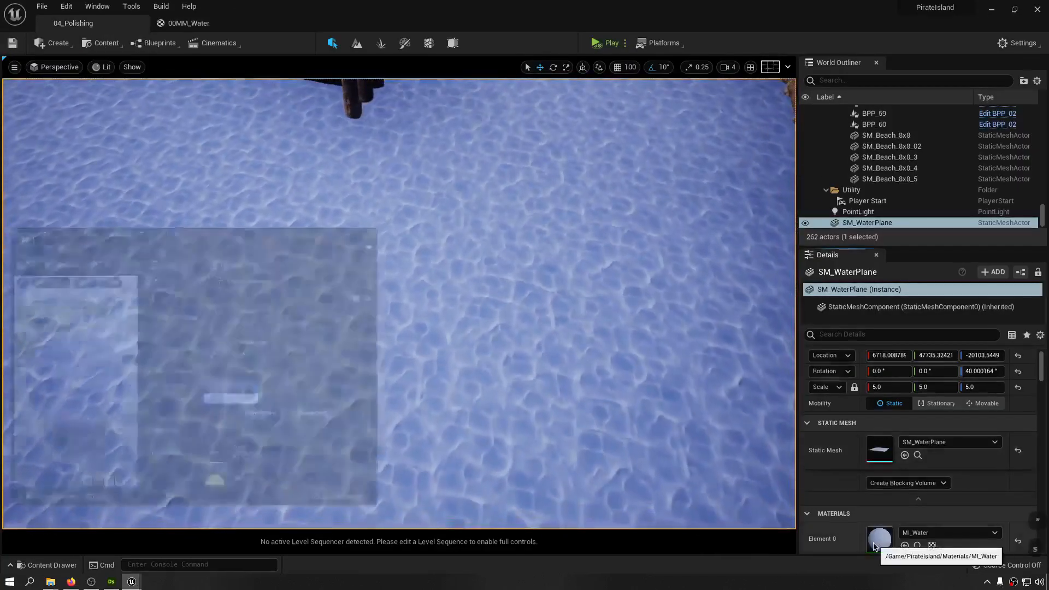
left_click_drag(246, 164, 201, 180)
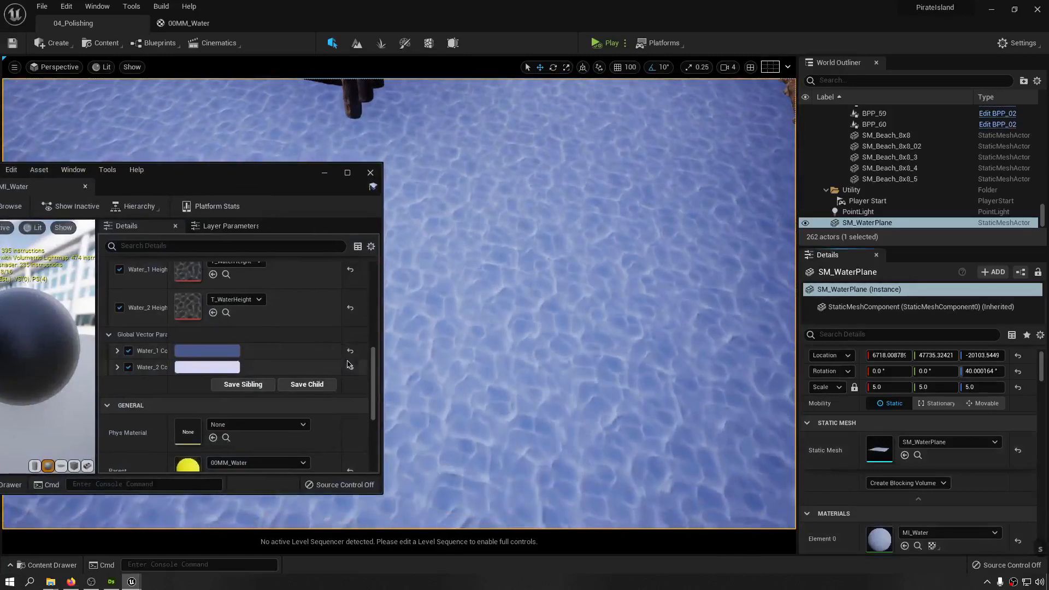
scroll(371, 343, "up", 5)
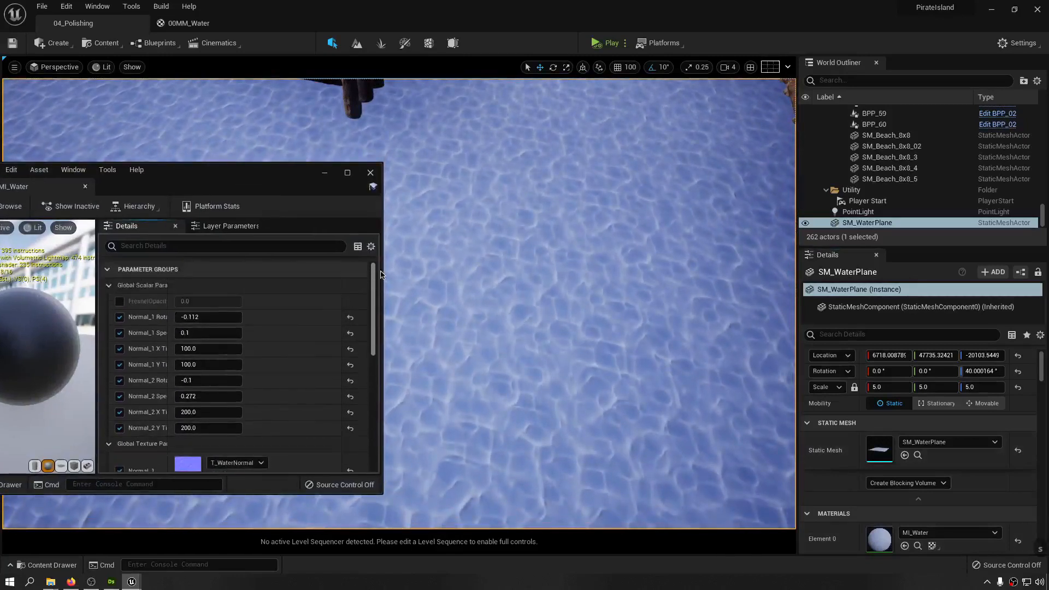
- Enable the FresnelOpacity override in MI_Water and raise its value while viewing the water low along the pier
left_click(120, 301)
left_click(186, 302)
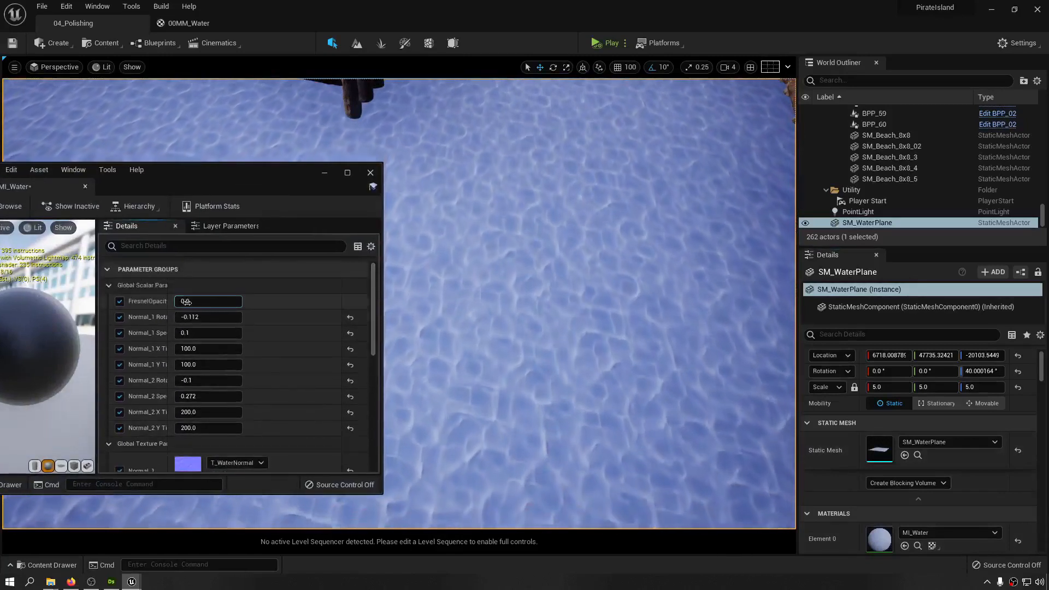
left_click_drag(186, 301, 220, 302)
right_click_drag(525, 328, 516, 134)
key("s")
key("a")
key("d")
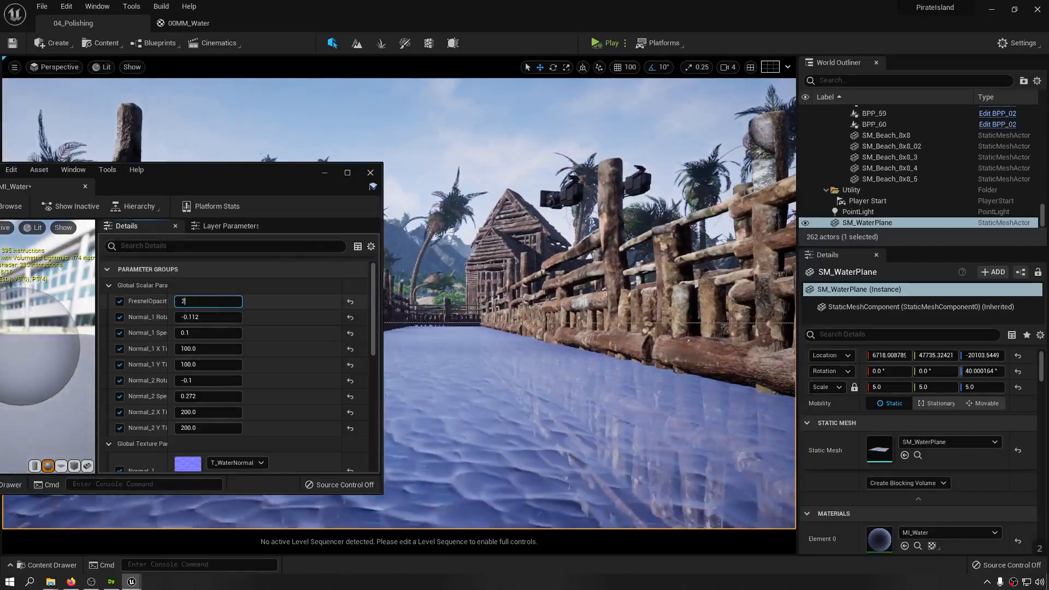
- Try FresnelOpacity values of 1 and 3 in MI_Water
key("BackSpace")
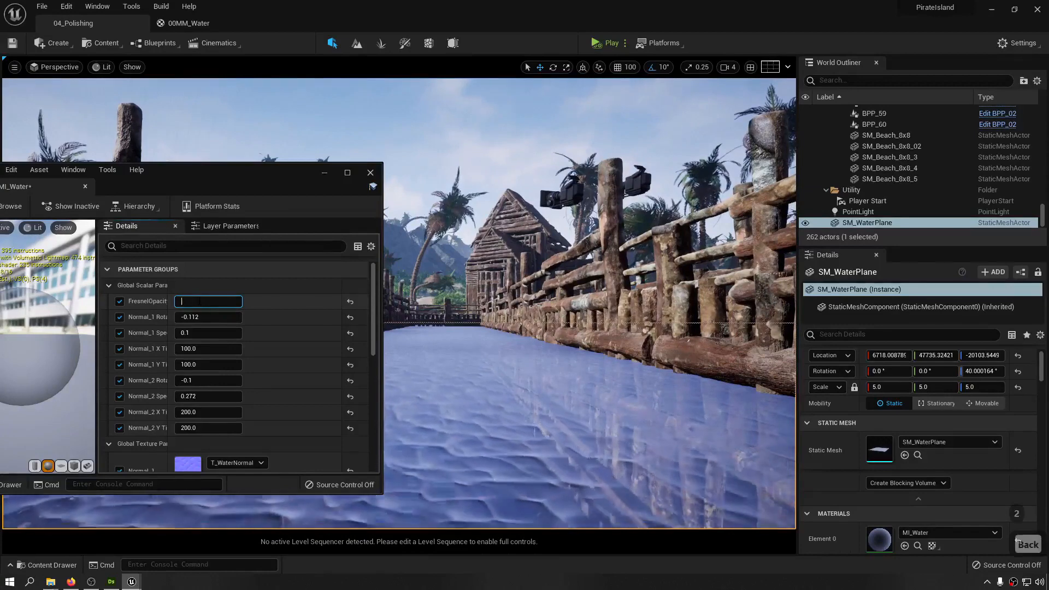
type("1")
key("Return")
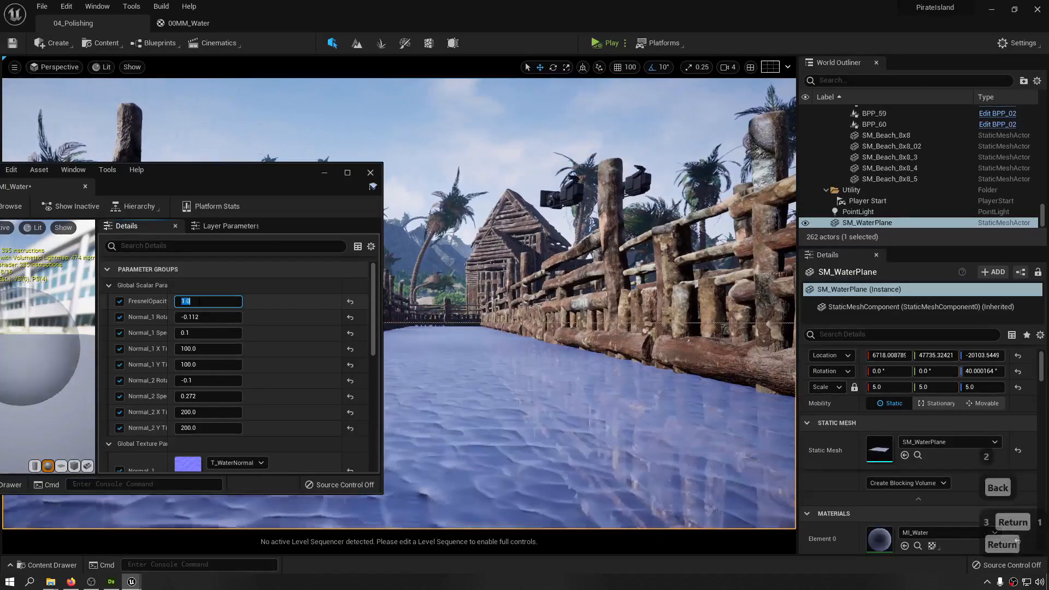
type("3")
key("Return")
- Examine the water's transparency around the docks from different viewing angles and distances
right_click_drag(472, 284, 499, 303)
key("s")
key("a")
key("d")
key("w")
key("a")
key("d")
key("s")
key("a")
key("d")
key("KP_Multiply")
key("KP_Multiply")
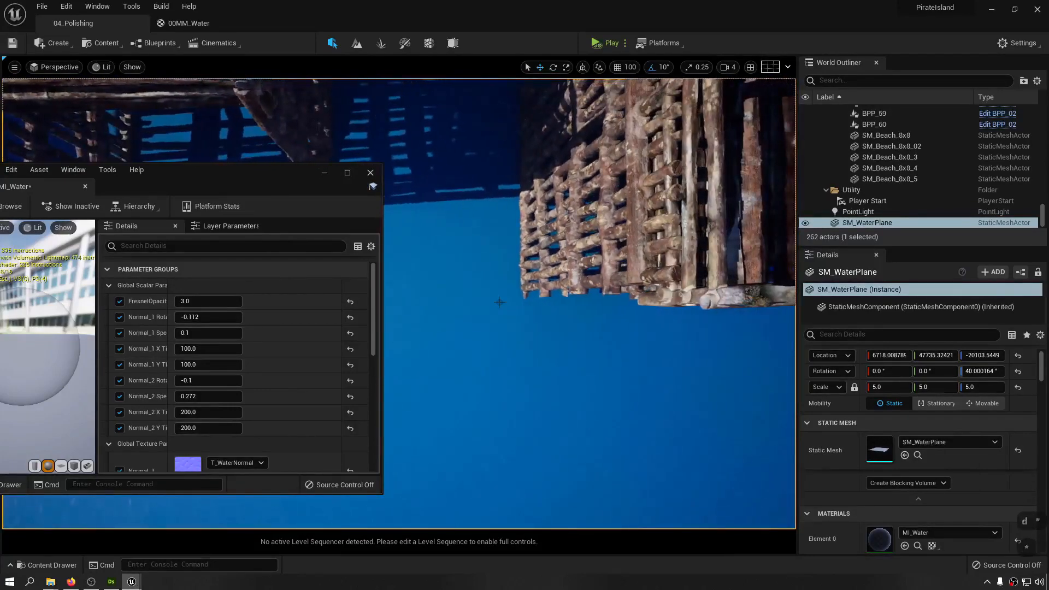
- Lower FresnelOpacity to about 1.2 in MI_Water and check the water surface beside the docks
left_click_drag(211, 301, 208, 300)
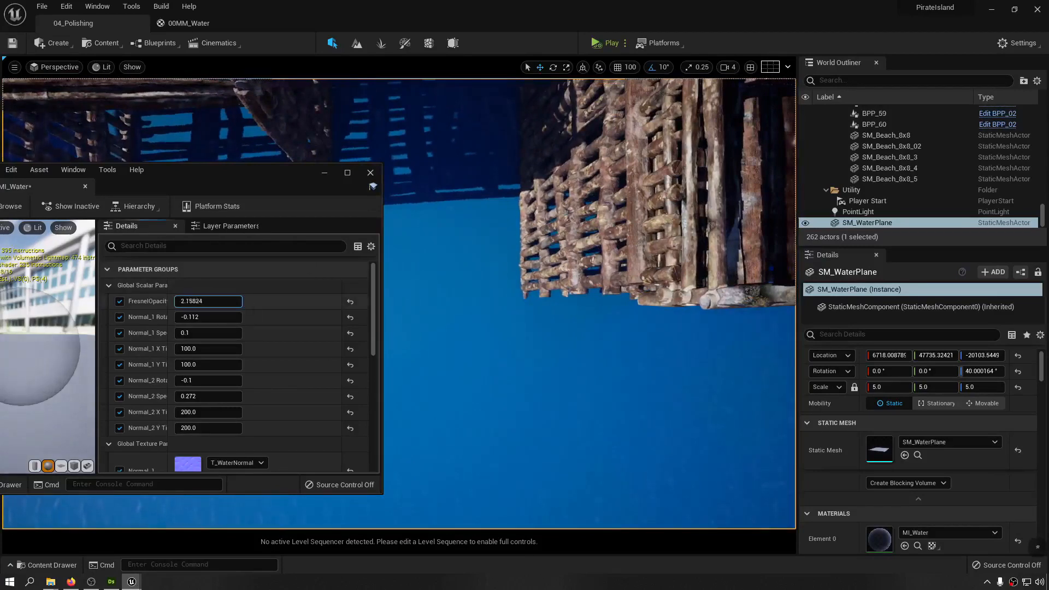
left_click_drag(208, 300, 205, 301)
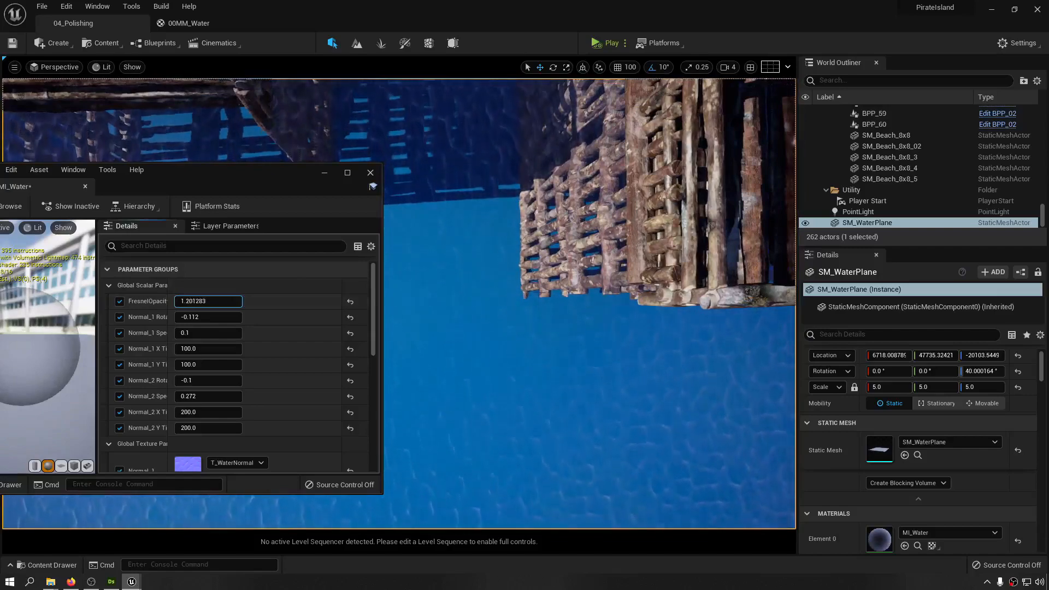
right_click_drag(571, 309, 536, 240)
key("w")
key("q")
key("q")
key("e")
key("d")
key("a")
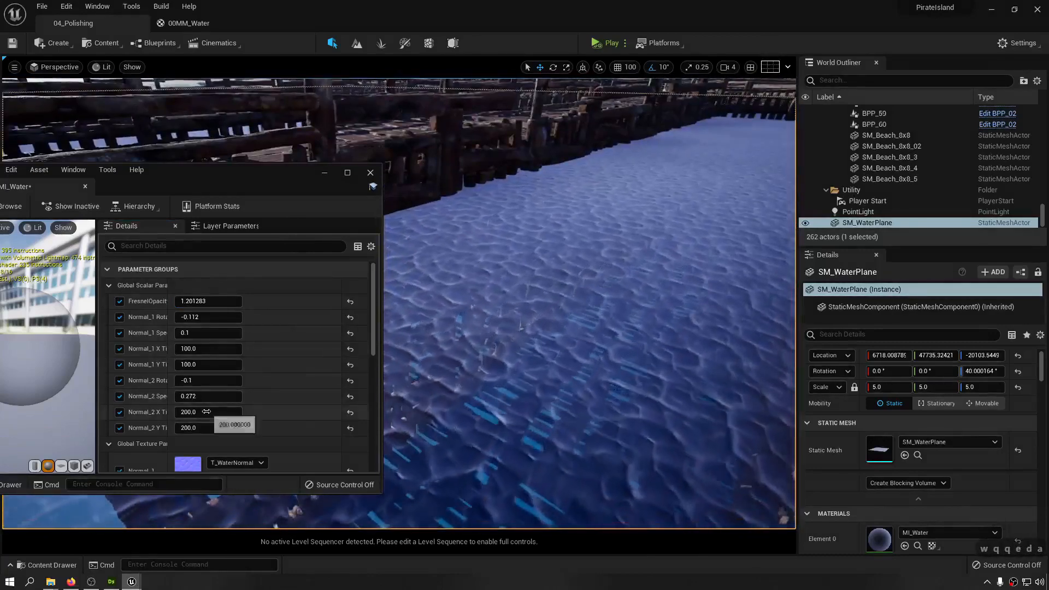
- Set the Normal_1 X and Y tiling to 50 and the Normal_2 X and Y tiling to 100 in MI_Water
left_click(198, 350)
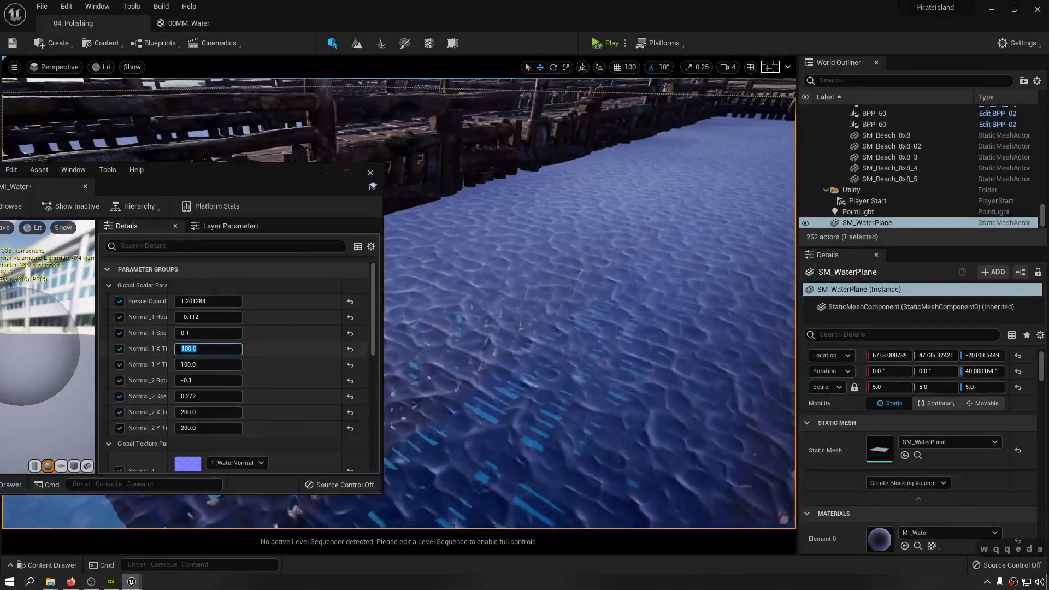
type("5")
type("50")
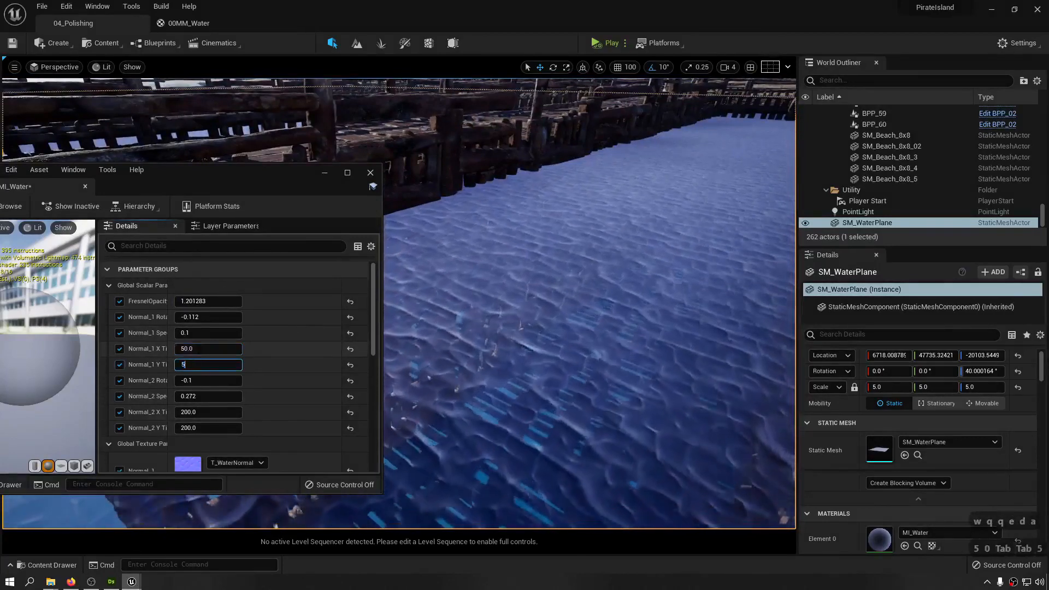
key("Return")
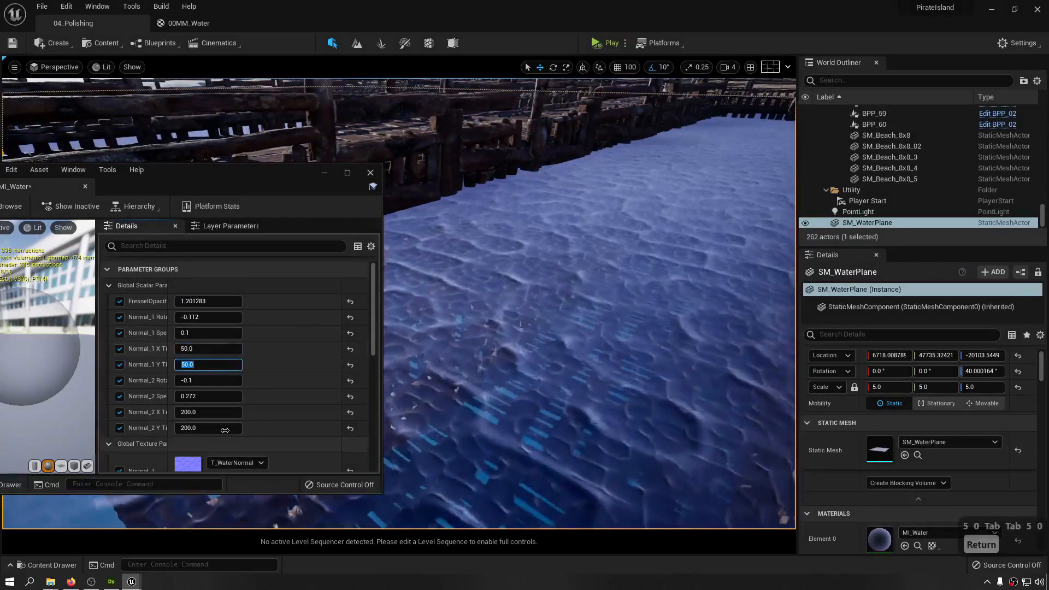
left_click(207, 412)
type("100")
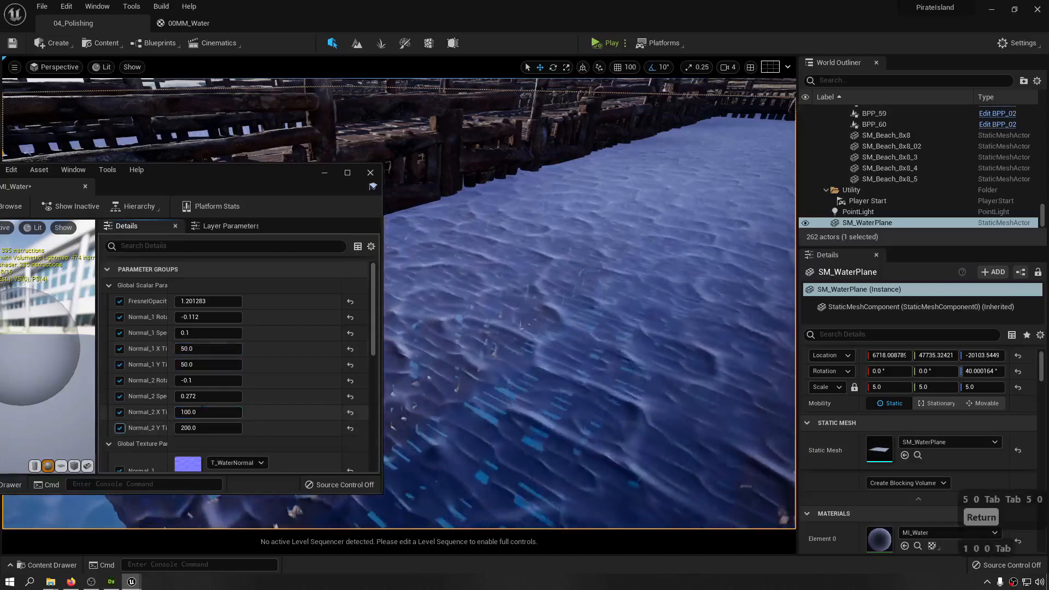
type("100")
key("Return")
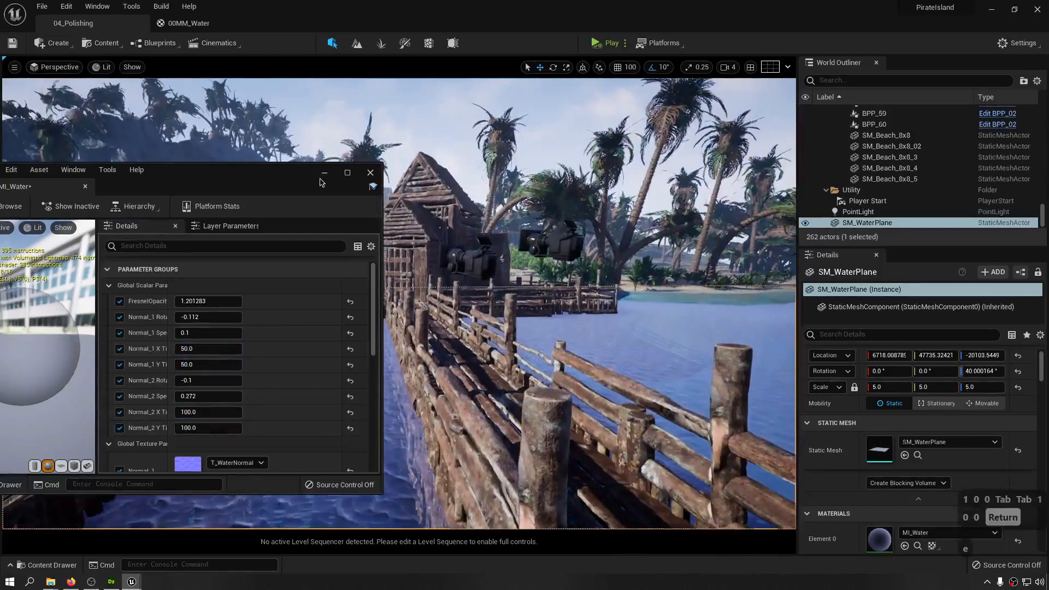
- Minimize the MI_Water editor and pilot CineCameraActor4 to view the scene through the camera
left_click(324, 173)
left_click(548, 240)
right_click(549, 244)
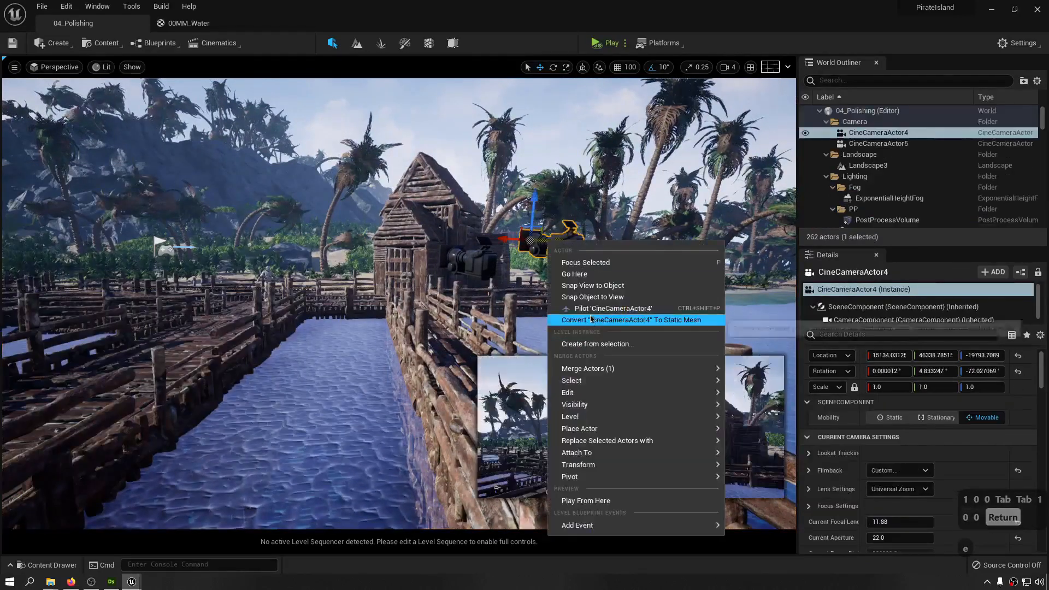
left_click(606, 308)
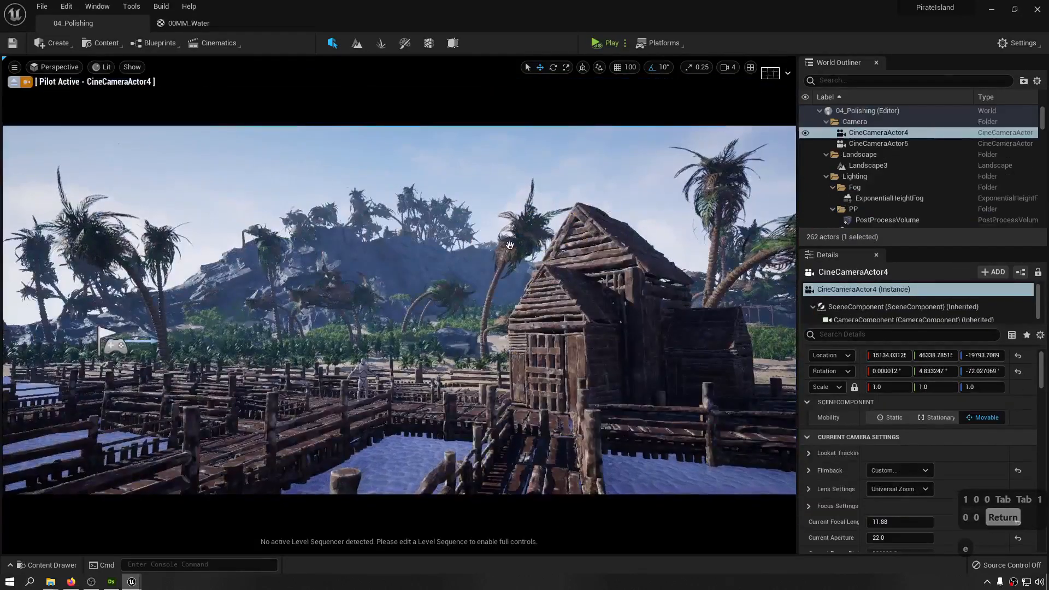
left_click(510, 245)
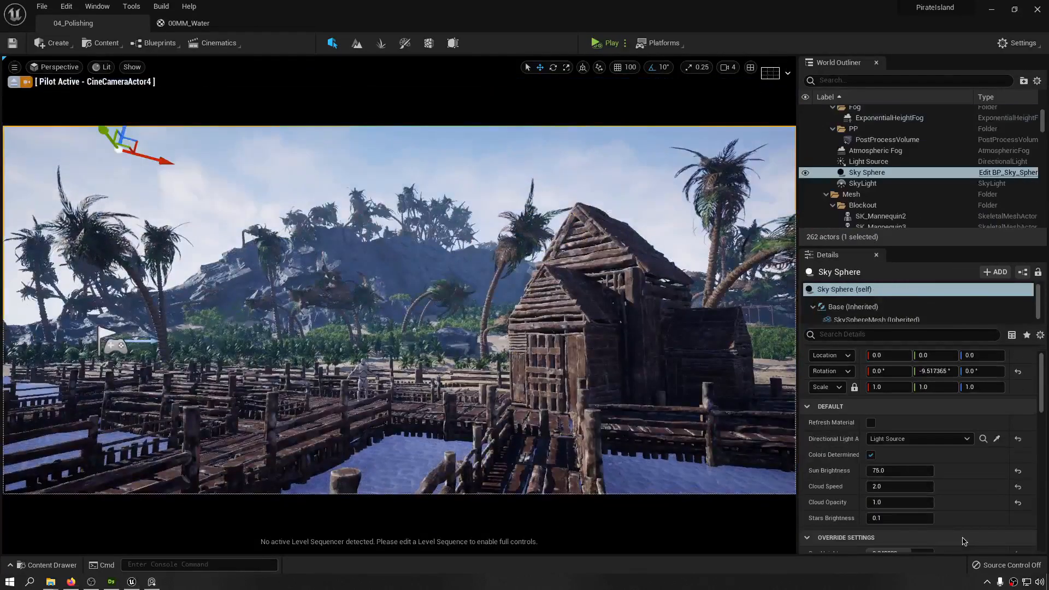
- Select the water plane and open its MI_Water instance in a floating window beside the camera view, showing the color parameters
left_click(393, 469)
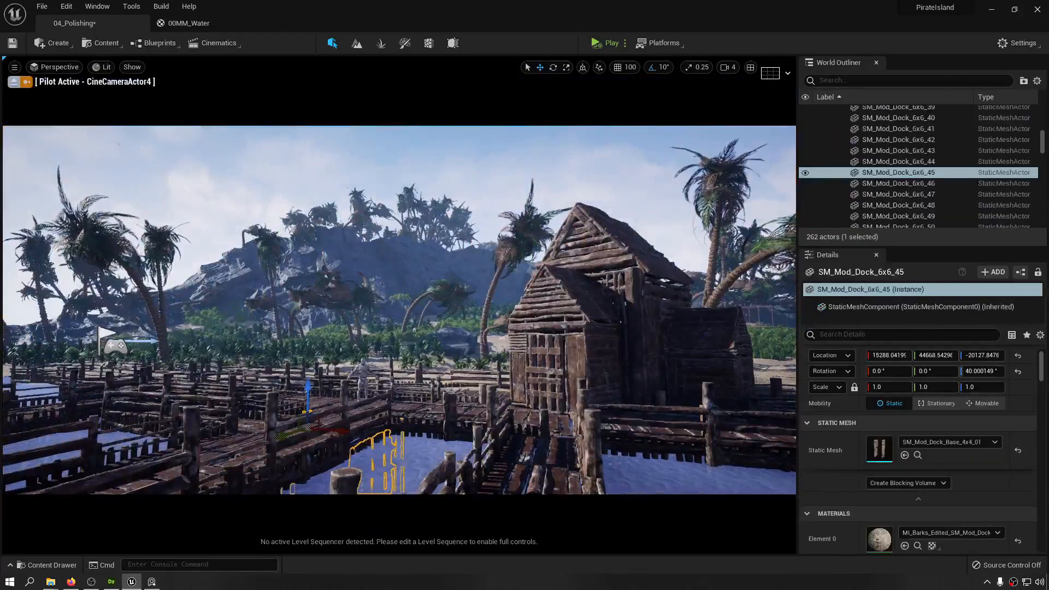
left_click(426, 458)
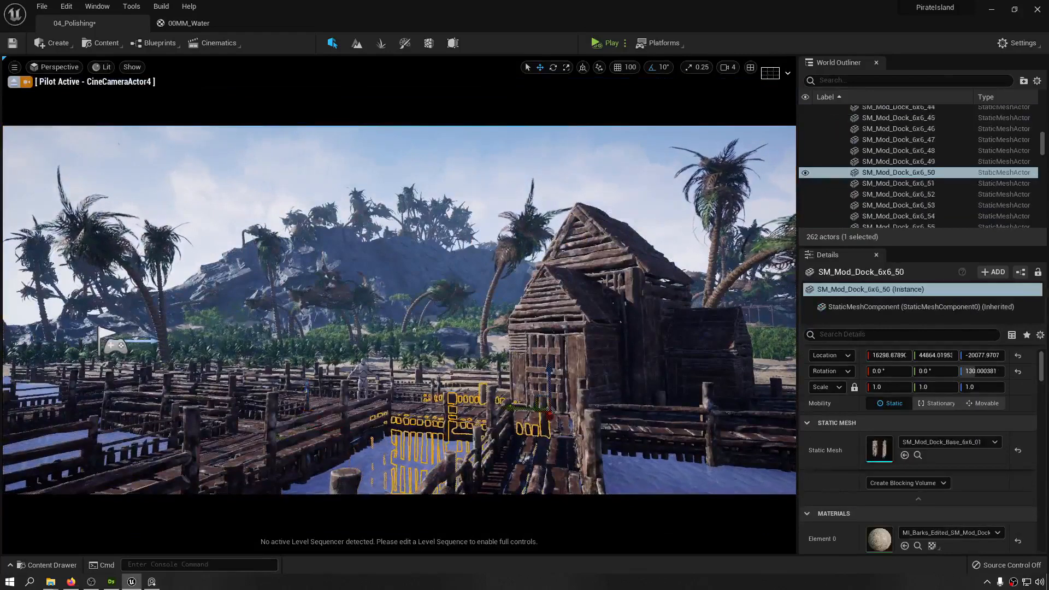
left_click(656, 469)
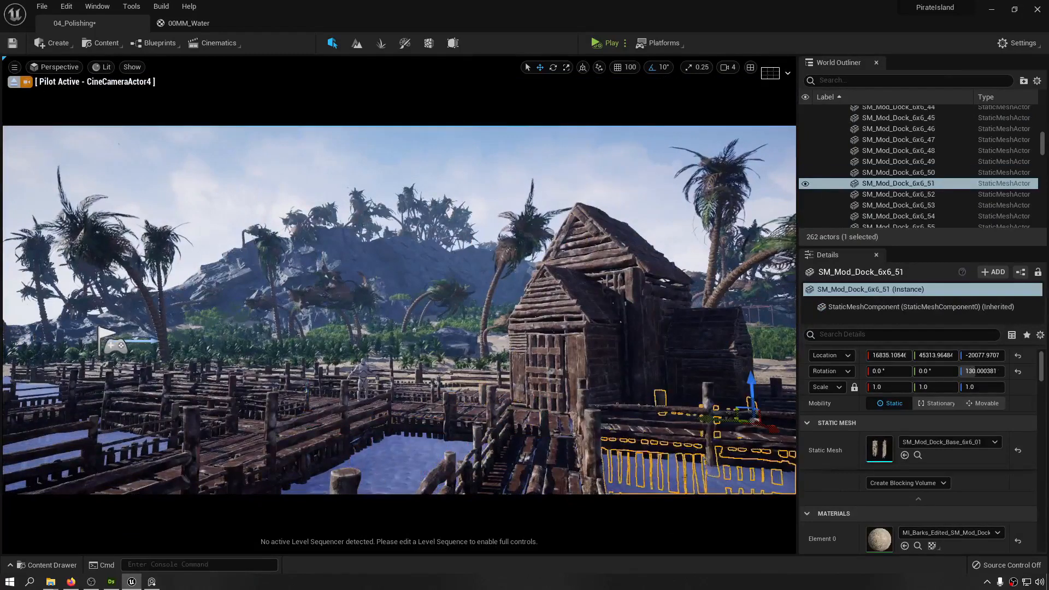
left_click(415, 447)
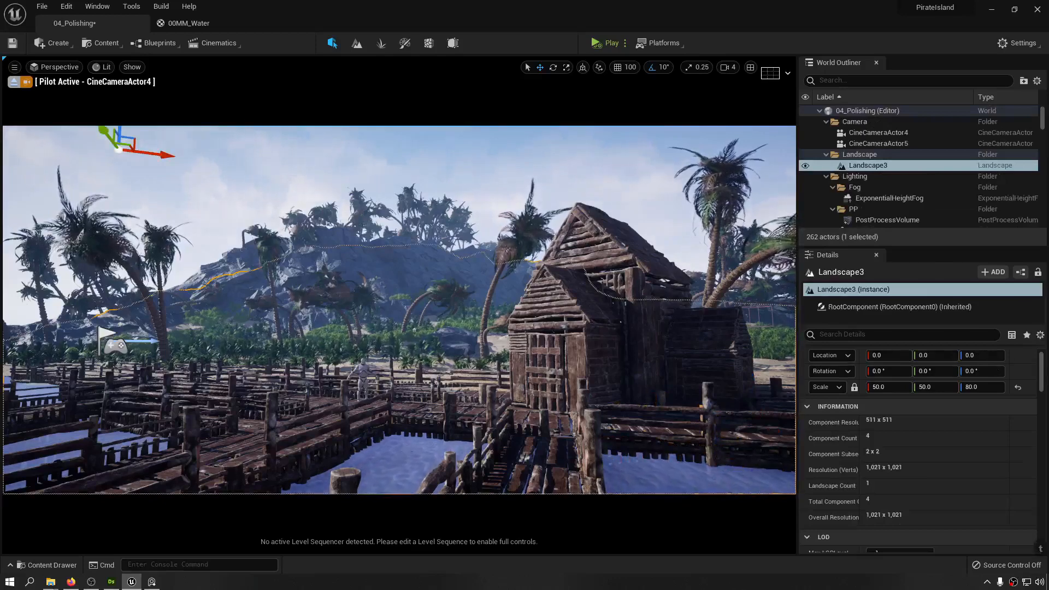
left_click(405, 458)
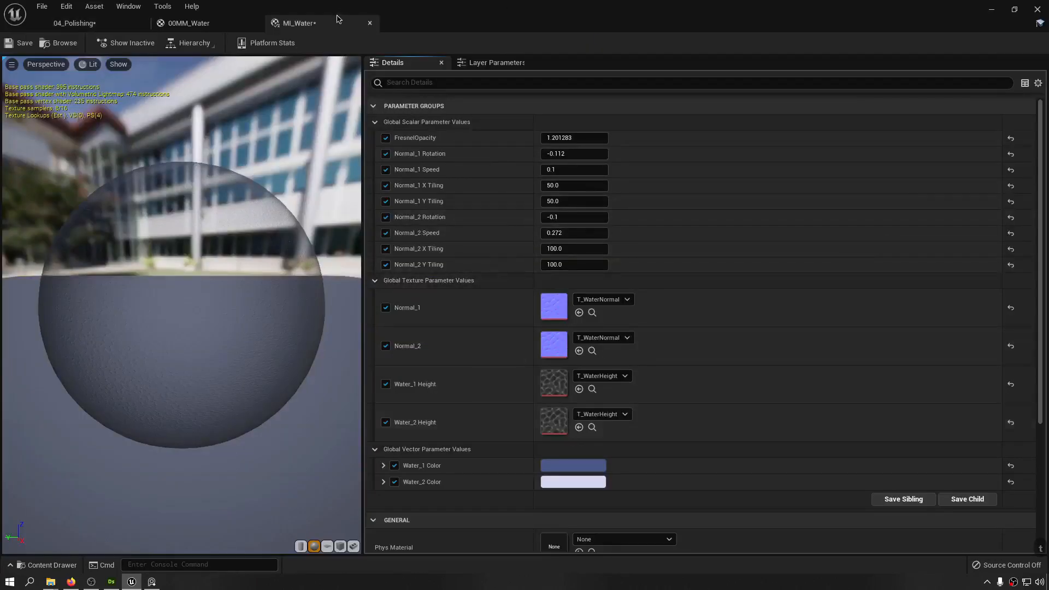
left_click_drag(337, 18, 494, 204)
left_click(77, 23)
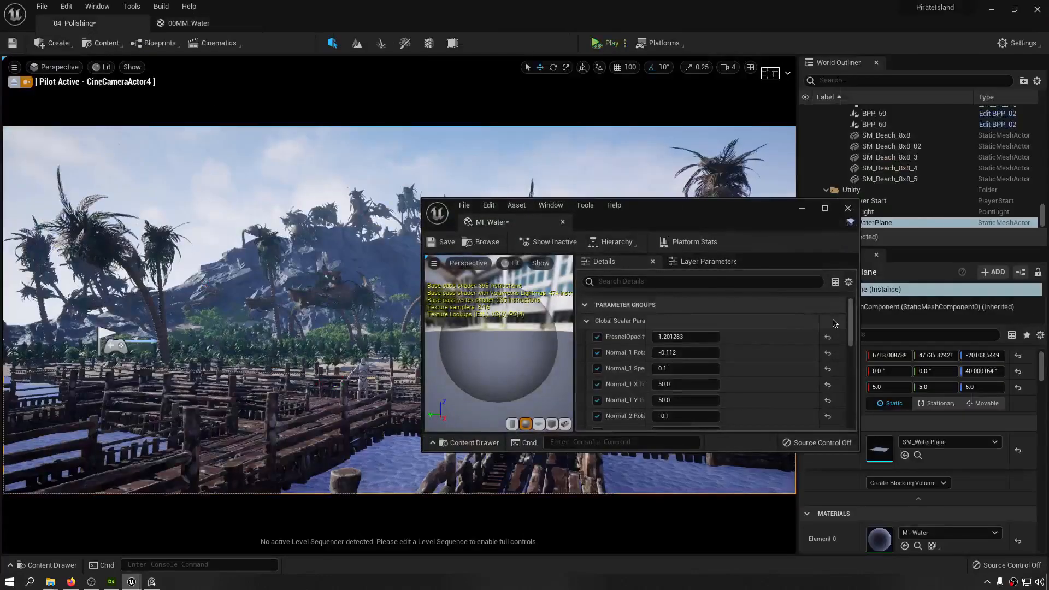
left_click_drag(851, 325, 853, 384)
left_click_drag(687, 217, 879, 37)
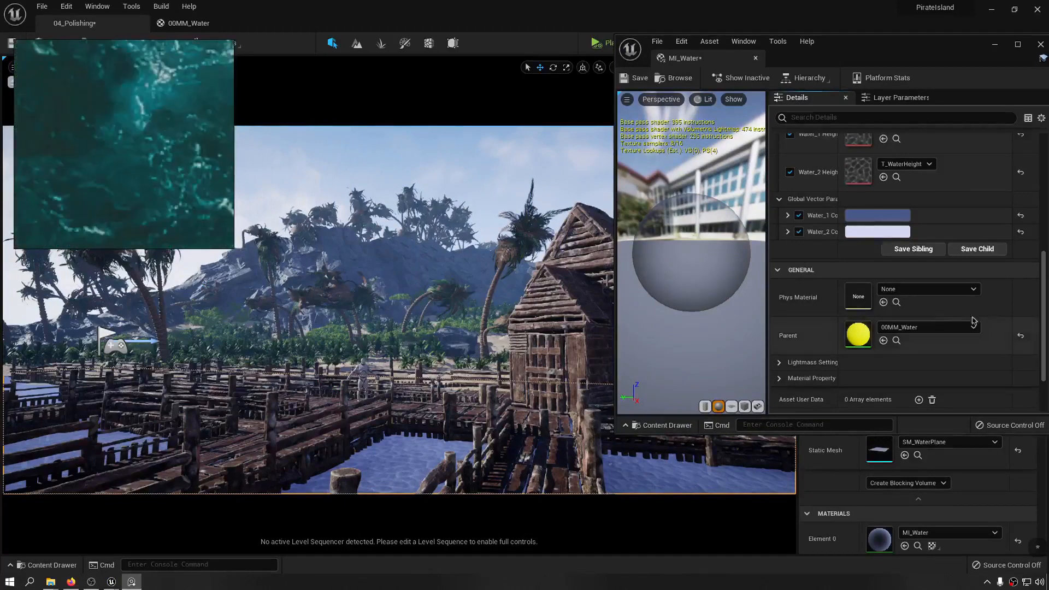
- Set Water_1 Color in MI_Water to the dark teal 114244 sampled from the ocean reference image
left_click(865, 218)
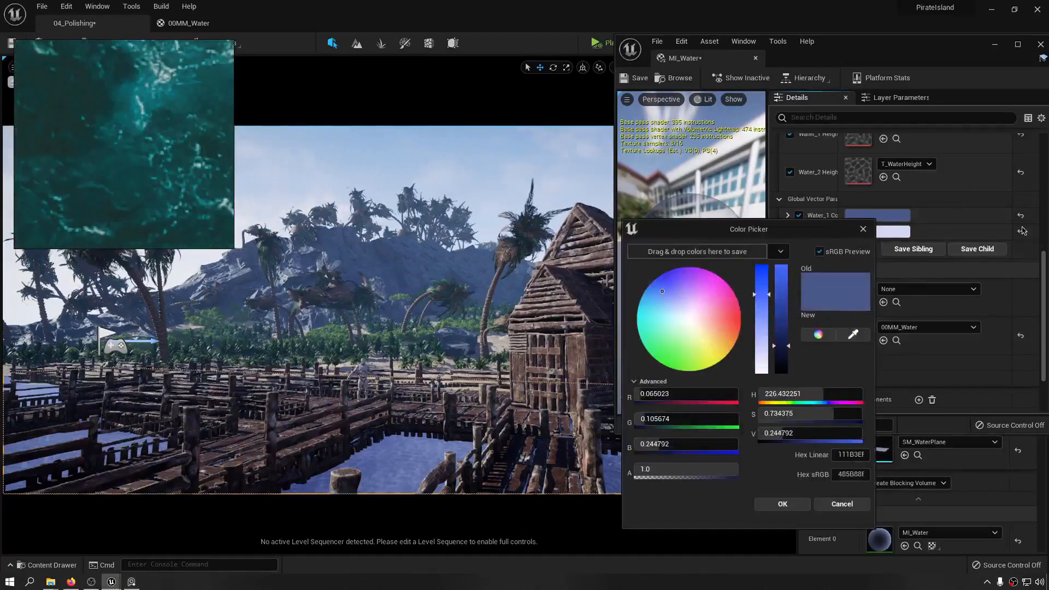
left_click(859, 340)
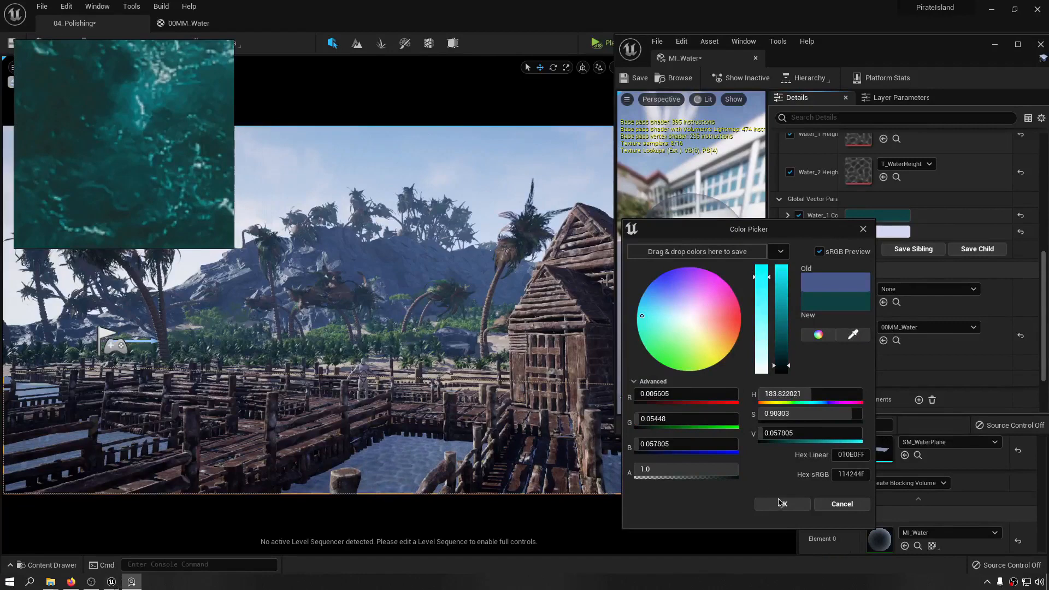
left_click(791, 501)
- Set Water_2 Color to the light teal 659A96 sampled from the ocean reference, and put the reference and MI_Water window away
left_click(874, 232)
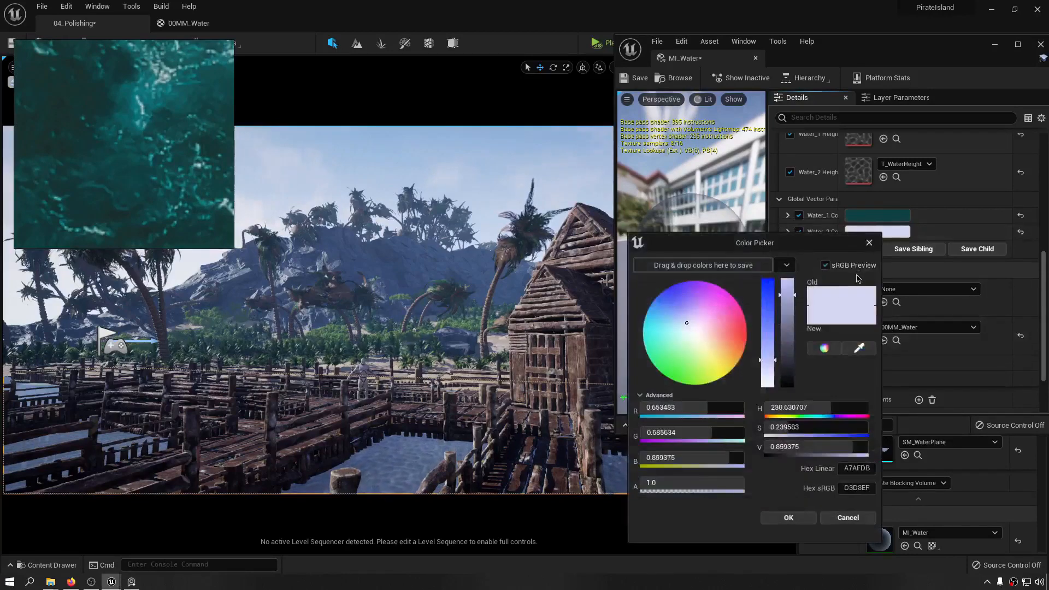
left_click(860, 349)
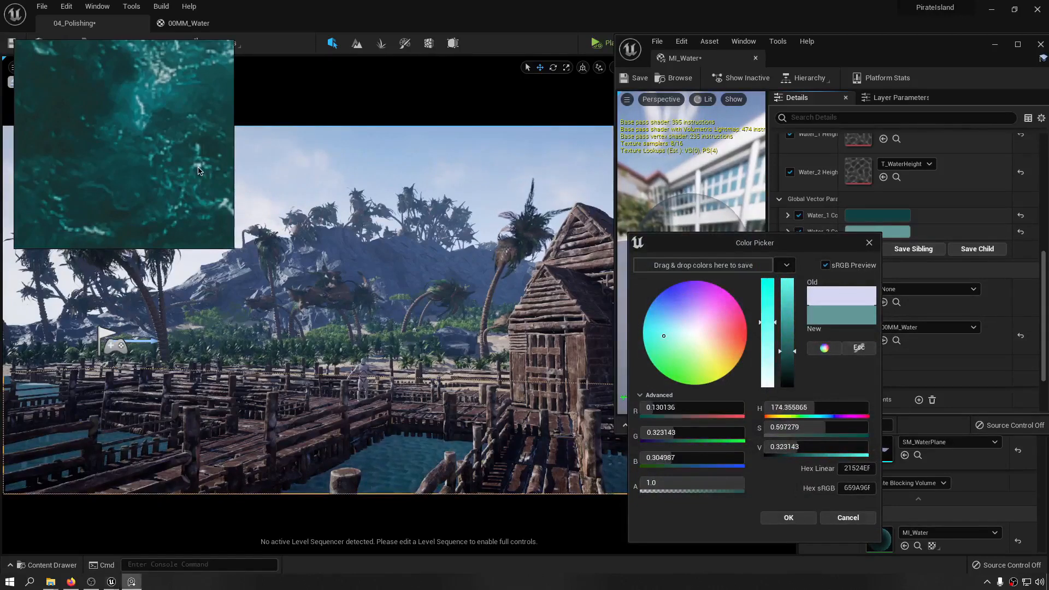
key("ctrl+m")
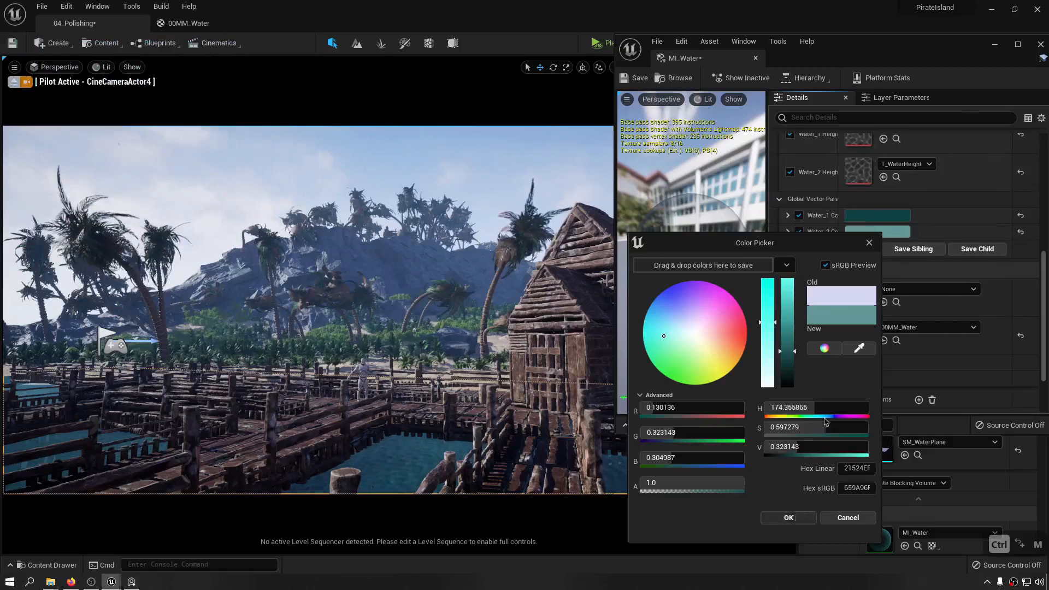
left_click(794, 518)
left_click_drag(957, 49, 779, 49)
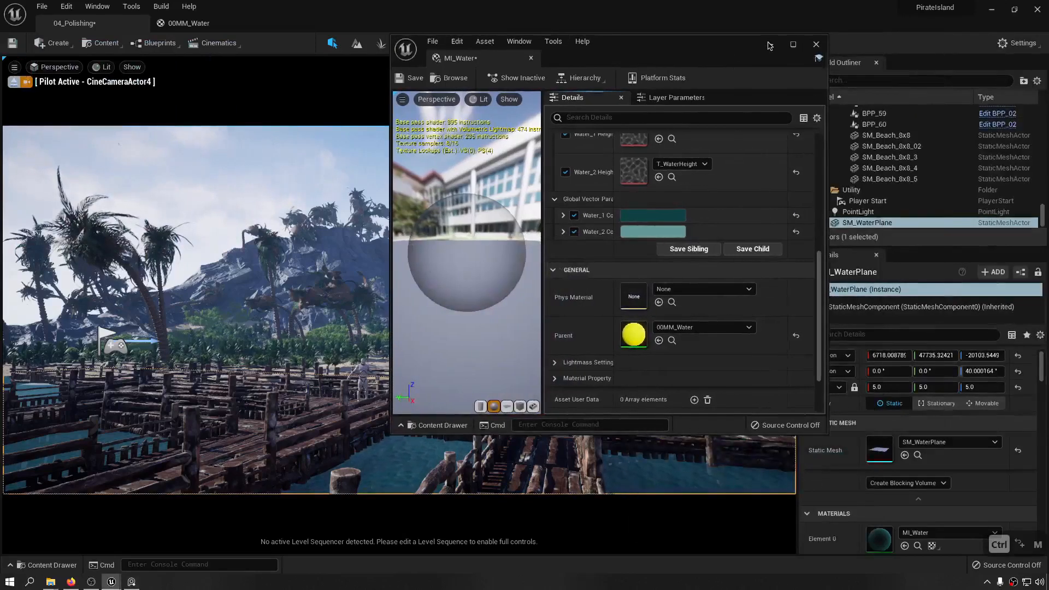
left_click(769, 45)
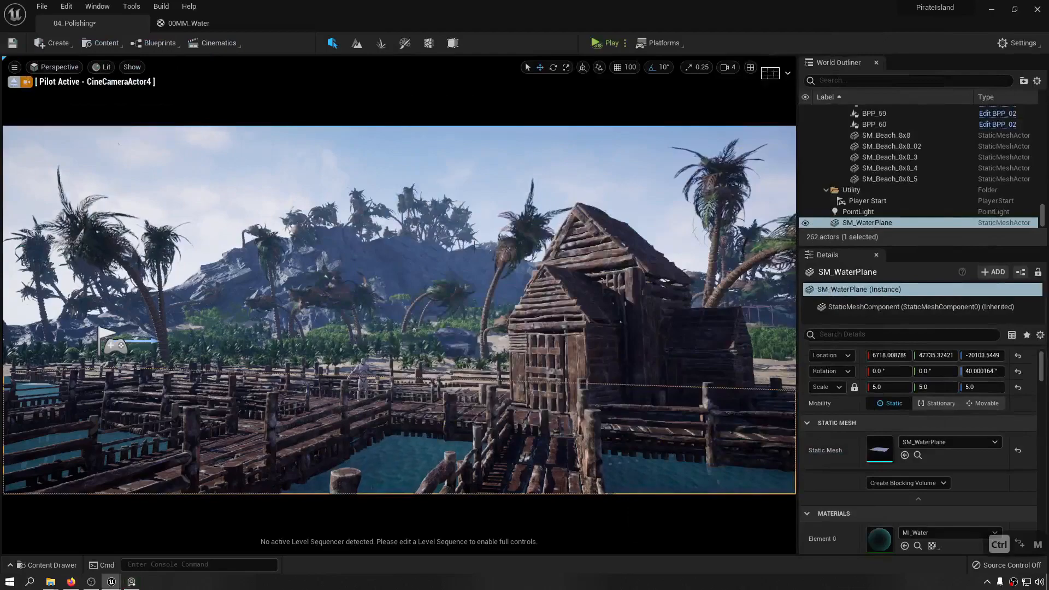
- Stop piloting CineCameraActor4 and view the shoreline and shallow water beside the docks from above
left_click(14, 81)
key("d")
right_click_drag(399, 304, 514, 265)
key("w")
key("a")
key("s")
key("a")
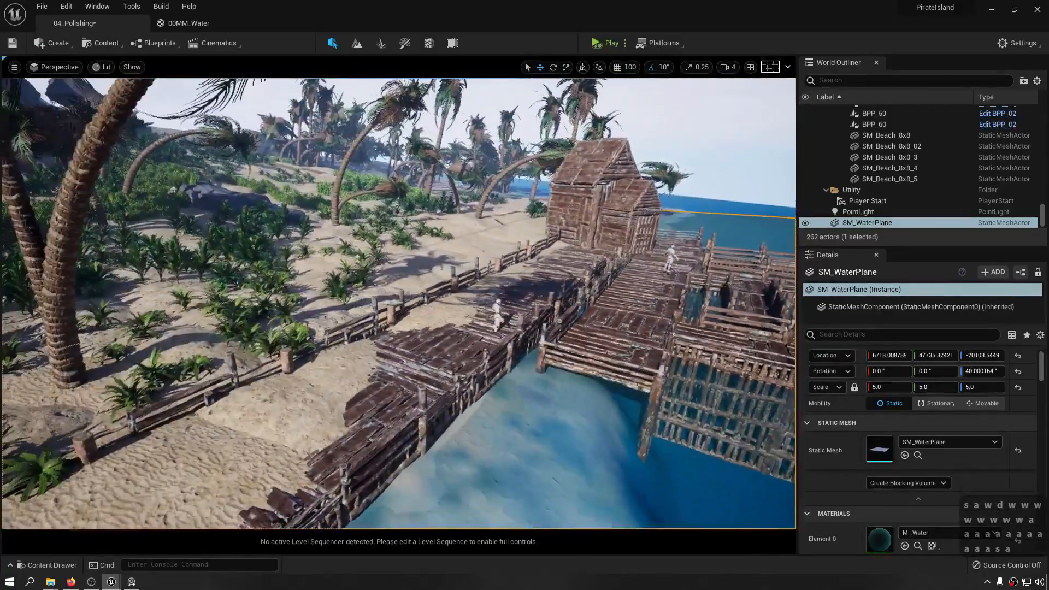
- Select the BPP_14 sand patch beside the dock and place a duplicate of it out over the water
left_click(345, 400)
key("a")
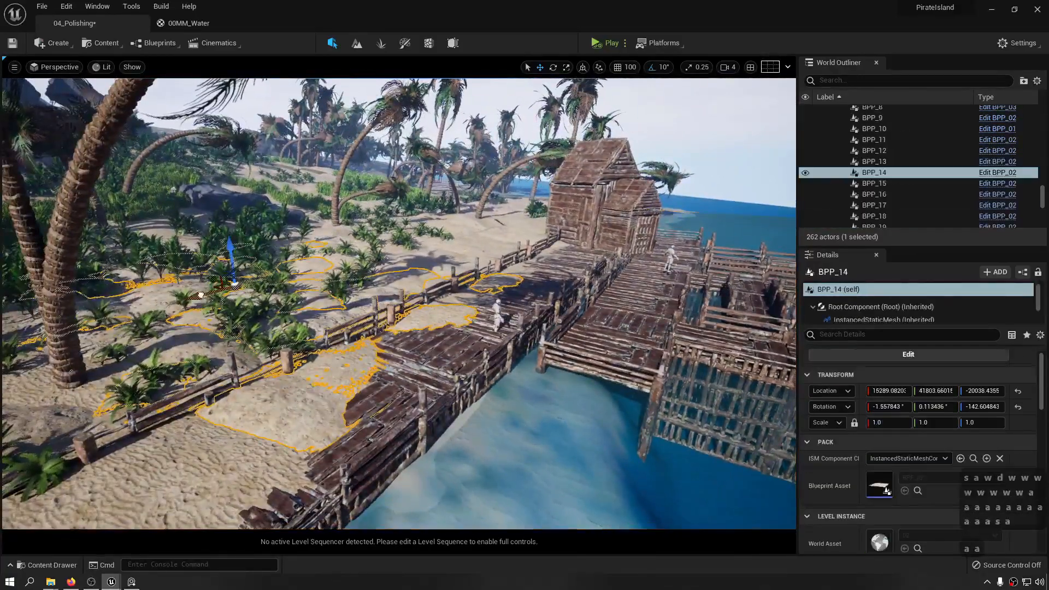
right_click_drag(345, 400, 405, 408)
right_click_drag(219, 271, 219, 271)
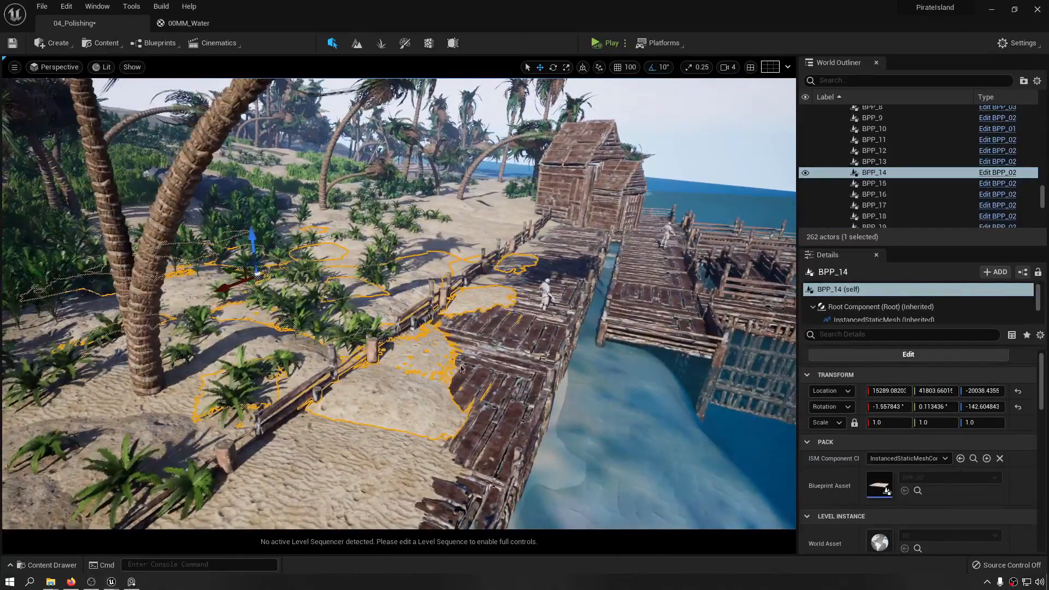
right_click_drag(399, 342, 400, 342)
right_click_drag(198, 187, 199, 187)
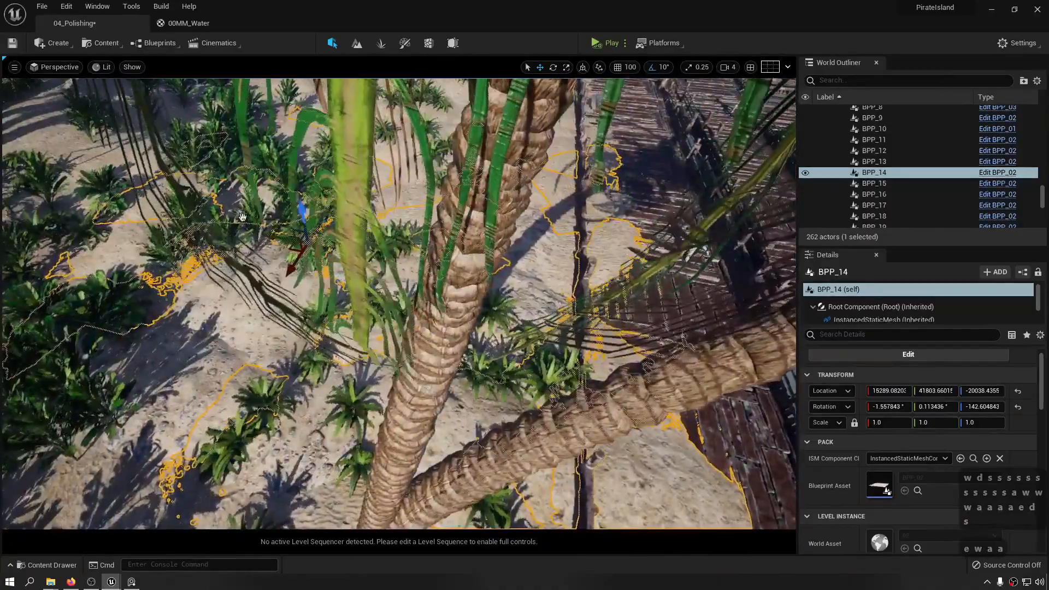
left_click_drag(458, 276, 678, 302)
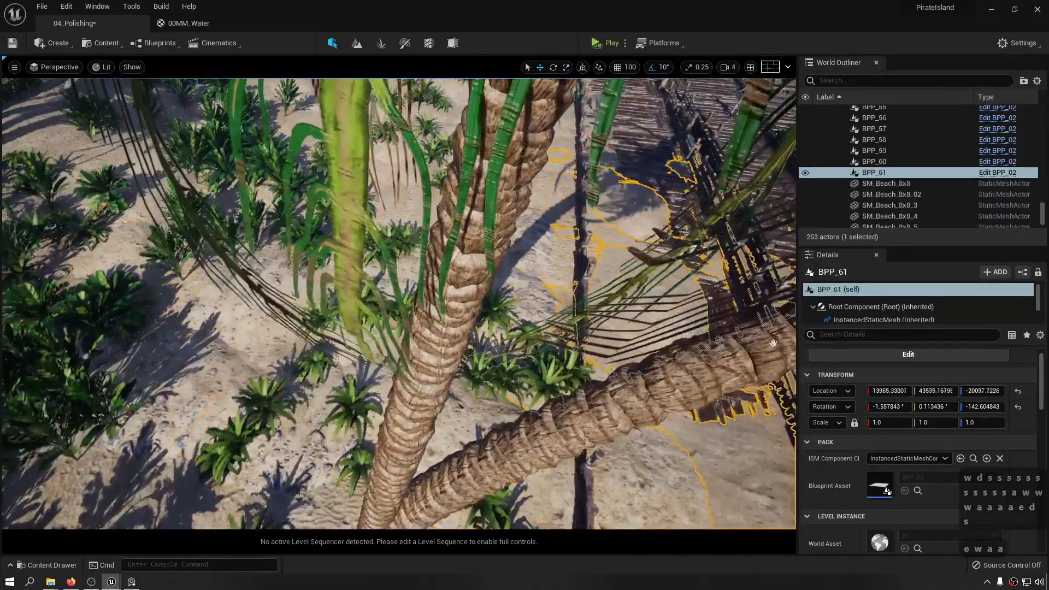
- Lower the duplicated sand patch beside the docks to a Z location of about -20229
key("d")
right_click_drag(678, 302, 628, 230)
key("q")
right_click_drag(443, 256, 426, 250)
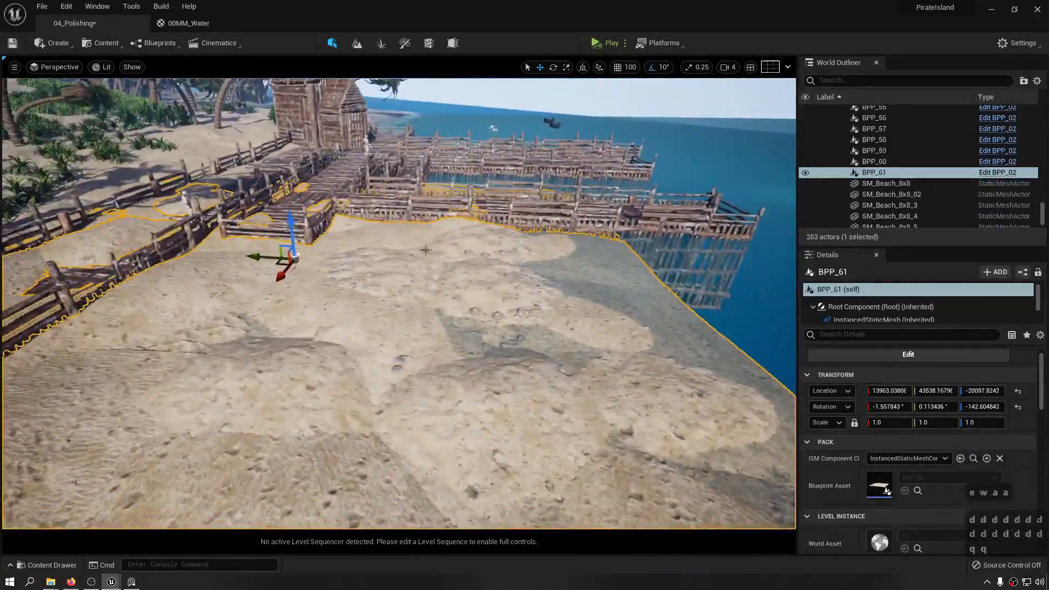
left_click_drag(289, 222, 311, 258)
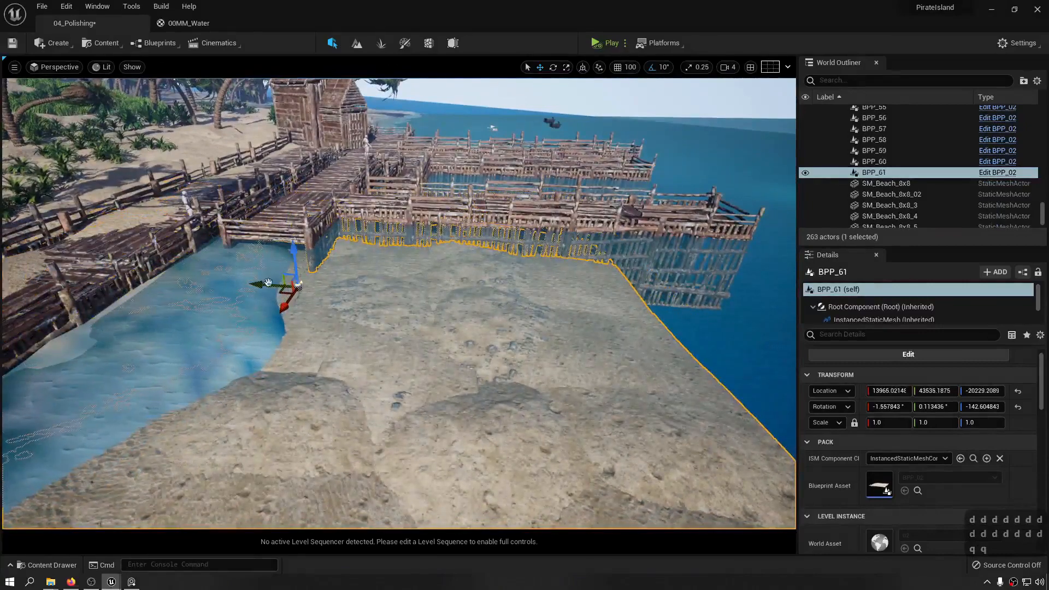
- Reposition the duplicated sand patch to about X 13796, Y 43755, Z -20330 and tilt its X rotation to about -11.56°
key("a")
mouse_move(268, 283)
right_mouse_down()
mouse_move(312, 235)
mouse_move(169, 240)
mouse_move(285, 295)
right_mouse_up()
key("q")
key("q")
key("d")
key("s")
key("a")
key("e")
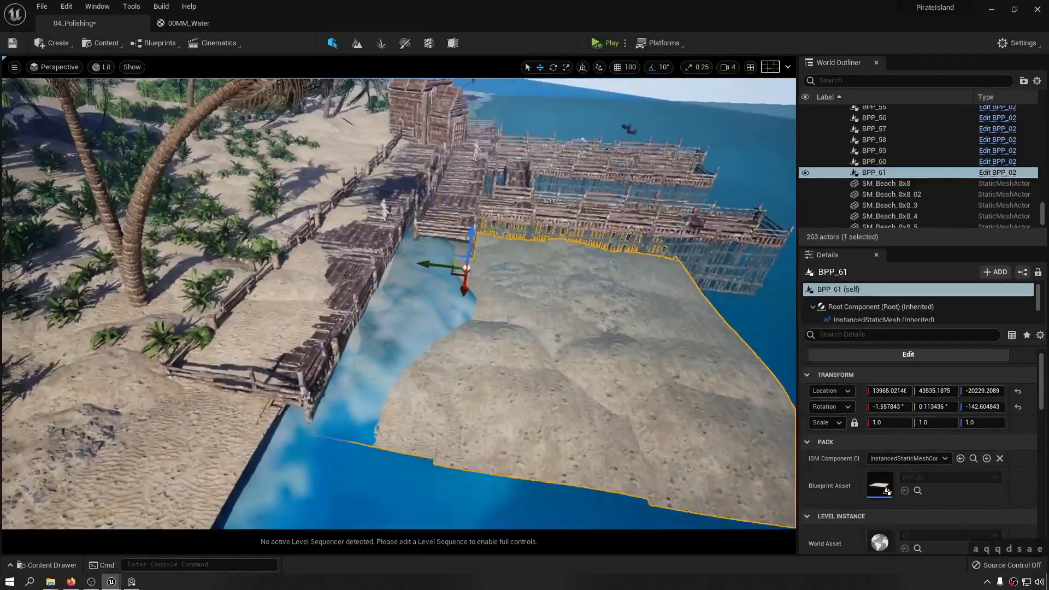
key("KP_Multiply")
key("KP_Multiply")
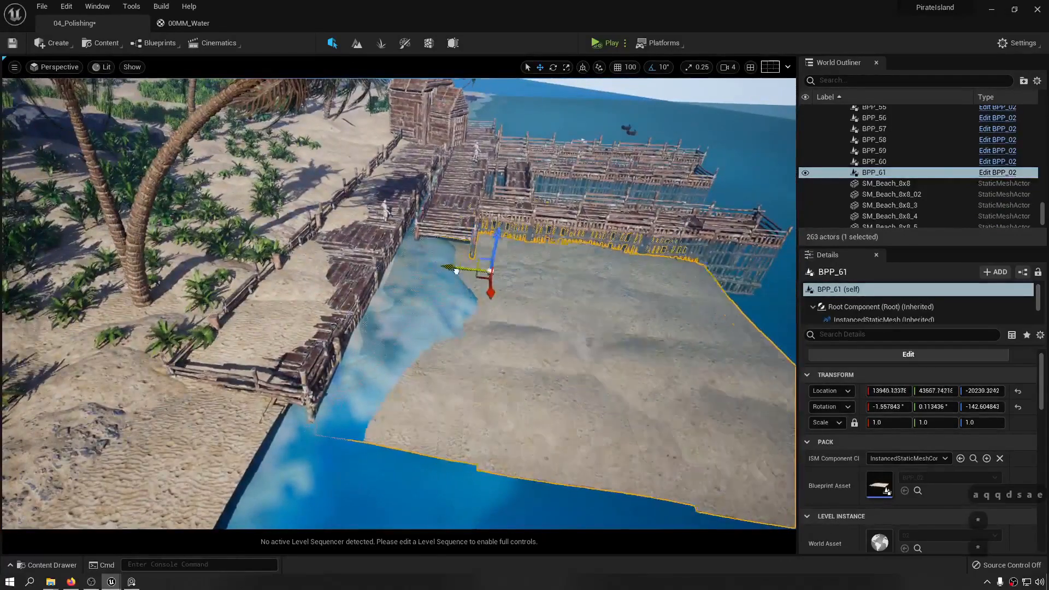
left_click_drag(457, 270, 496, 290)
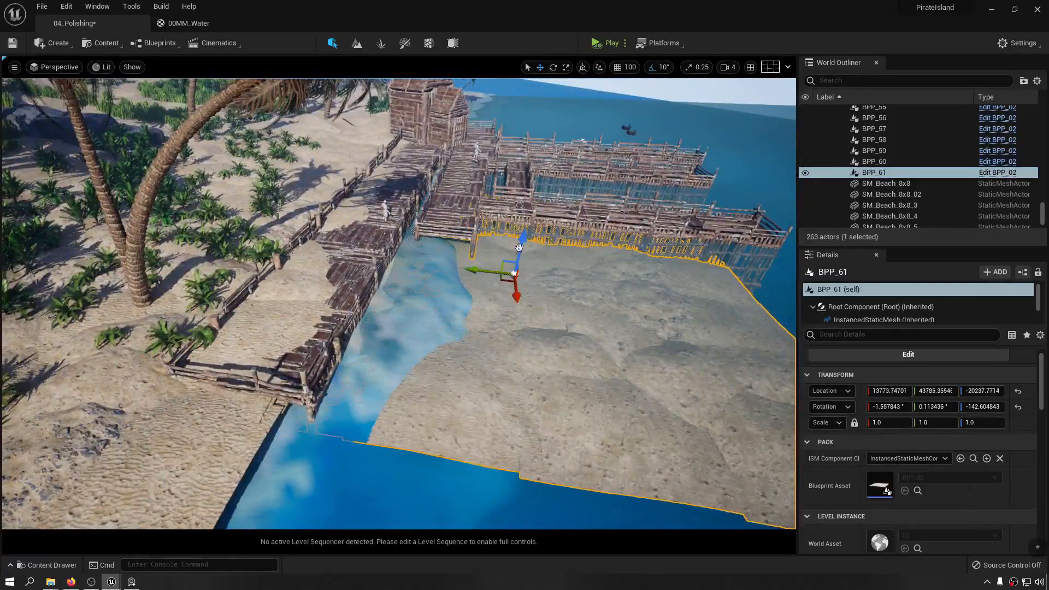
left_click_drag(525, 232, 532, 260)
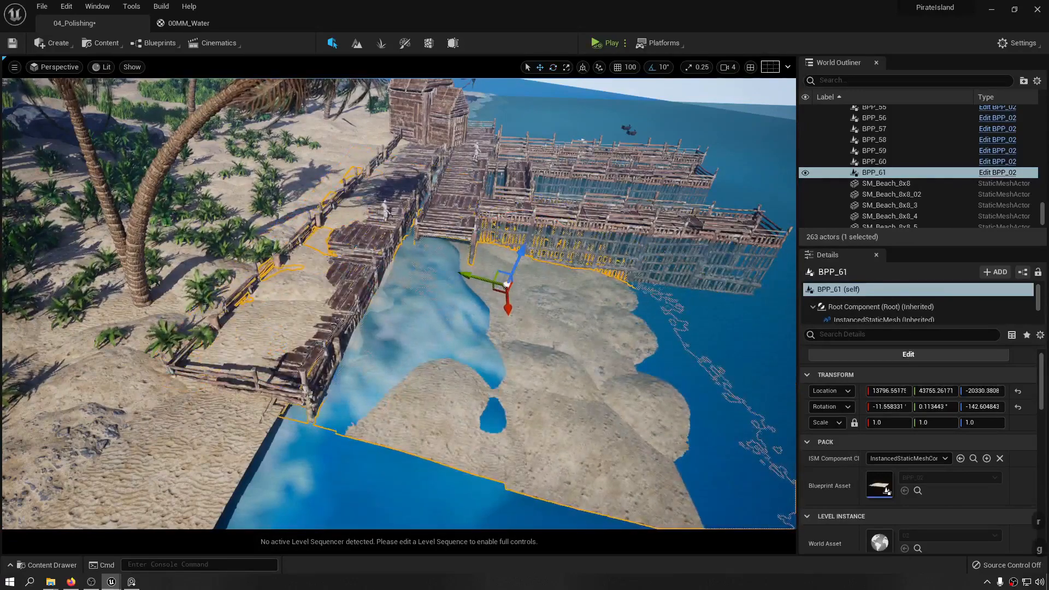
- Examine how the water plane meets the sloped sand patch from the dock and from offshore
left_click(424, 311)
right_click_drag(424, 312, 203, 272)
key("w")
key("d")
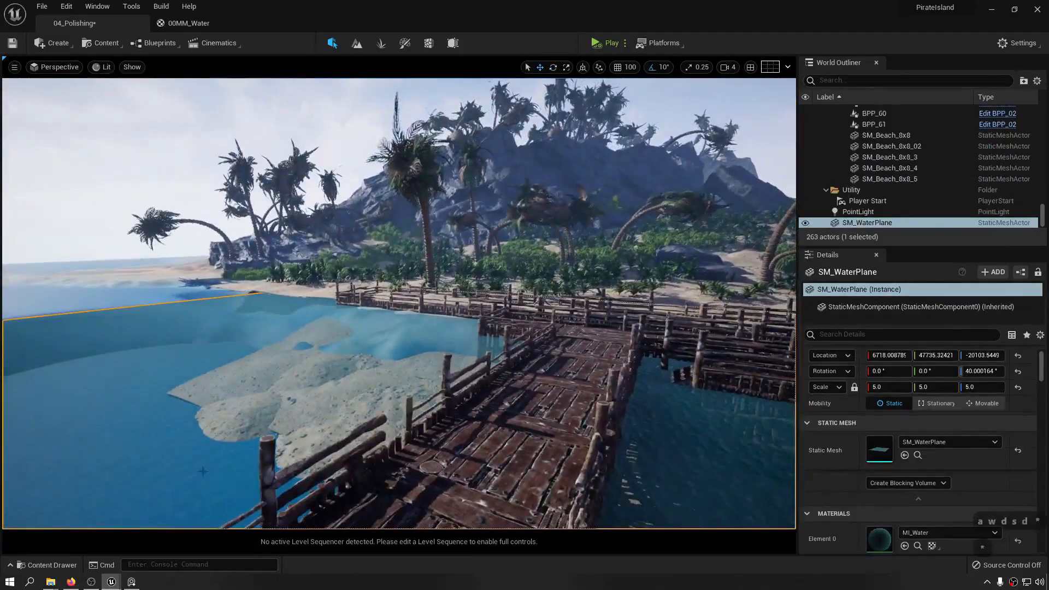
key("a")
right_click_drag(203, 472, 178, 333)
key("w")
key("e")
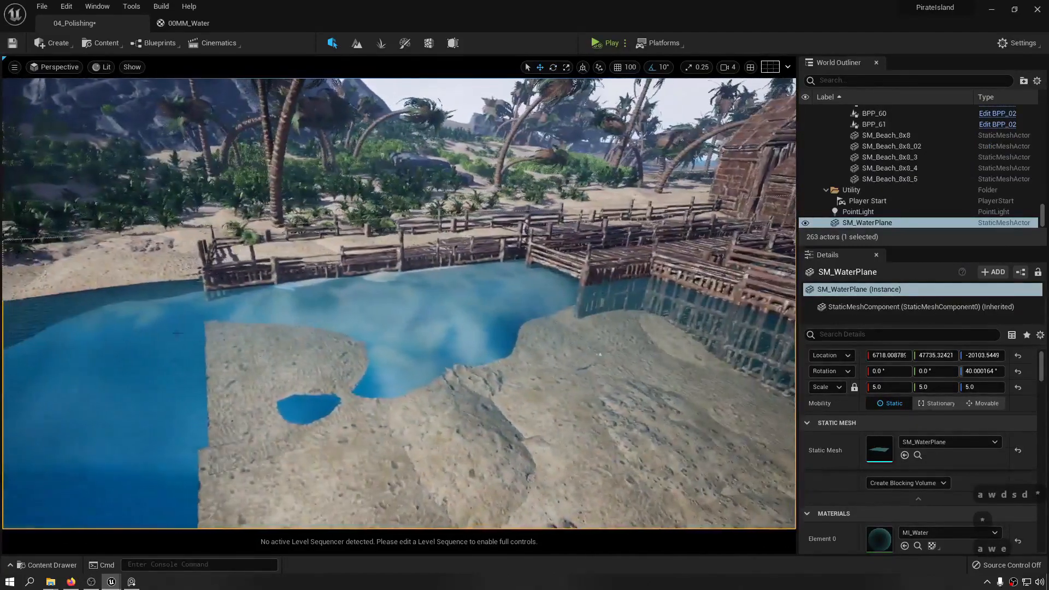
- Sculpt the submerged landscape around the duplicated sand patch with a brush size of about 494, and leave landscape editing
left_click(99, 262)
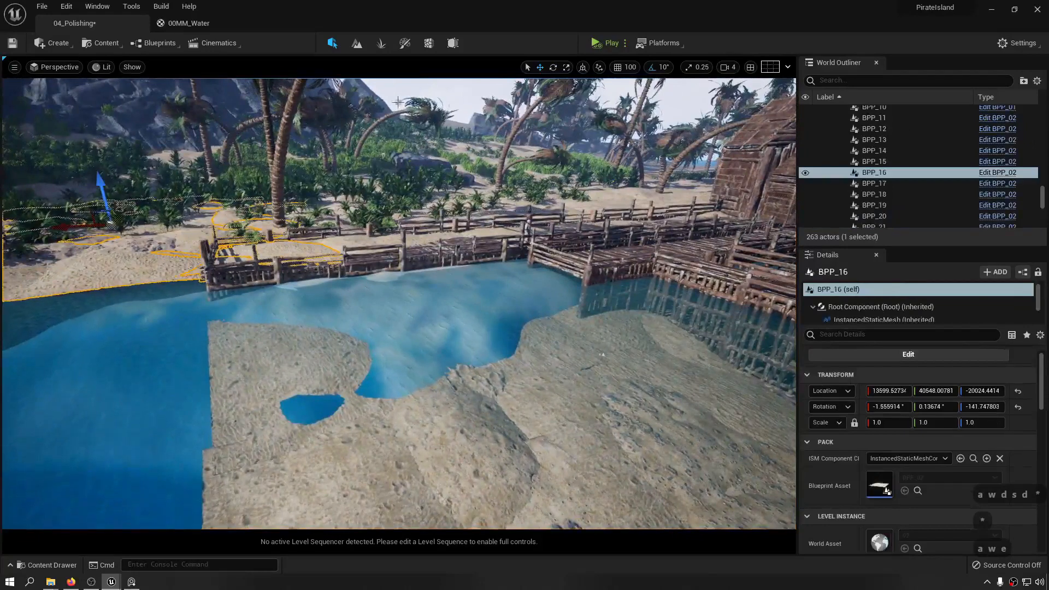
left_click(381, 44)
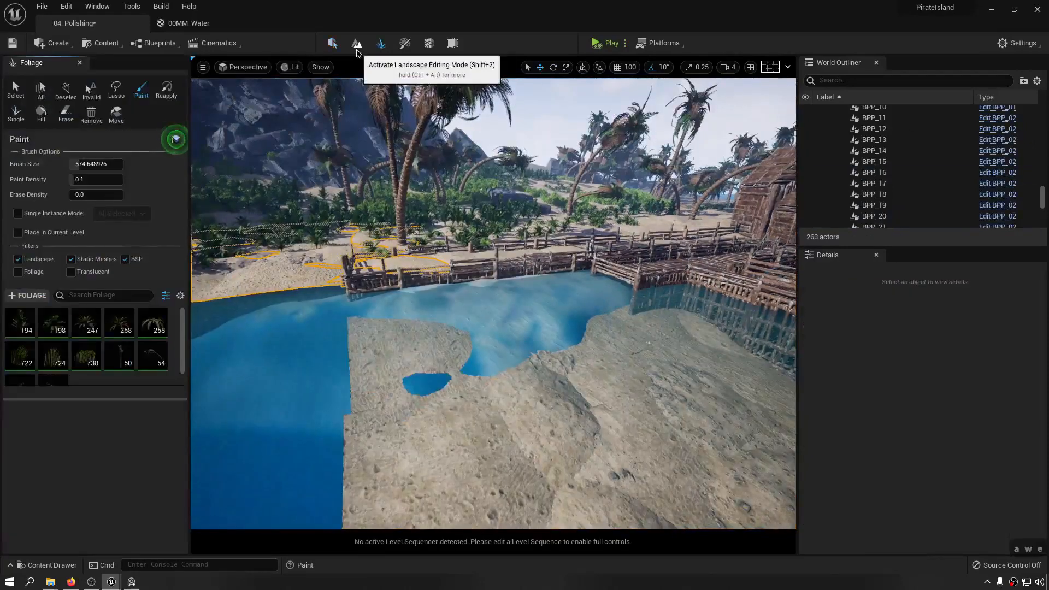
left_click(356, 43)
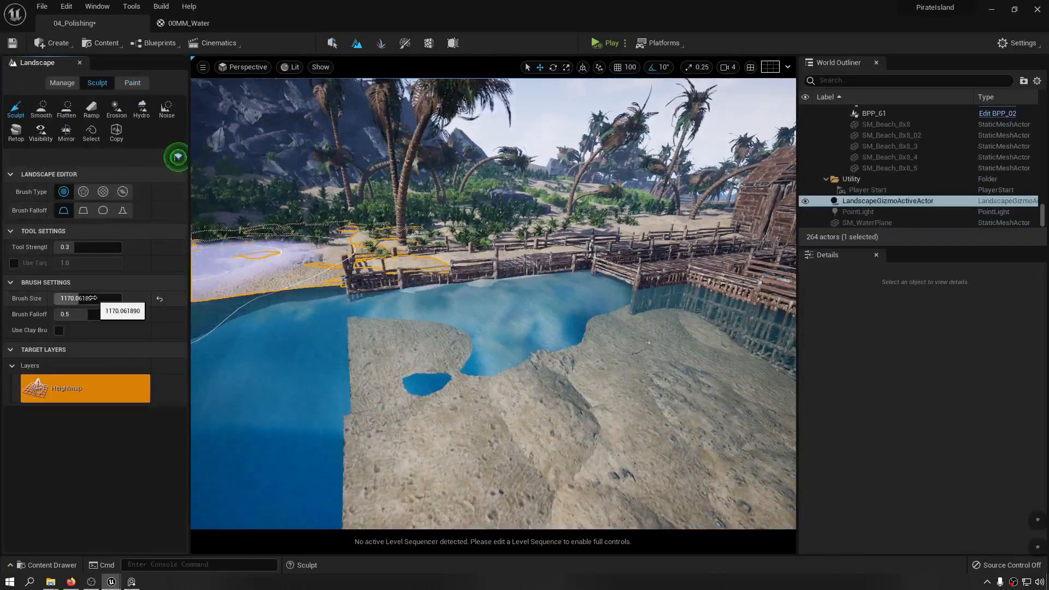
left_click_drag(61, 298, 38, 298)
mouse_move(576, 386)
left_mouse_down()
mouse_move(516, 351)
mouse_move(527, 317)
mouse_move(645, 297)
mouse_move(273, 330)
mouse_move(306, 306)
mouse_move(352, 340)
mouse_move(574, 402)
mouse_move(514, 389)
left_mouse_up()
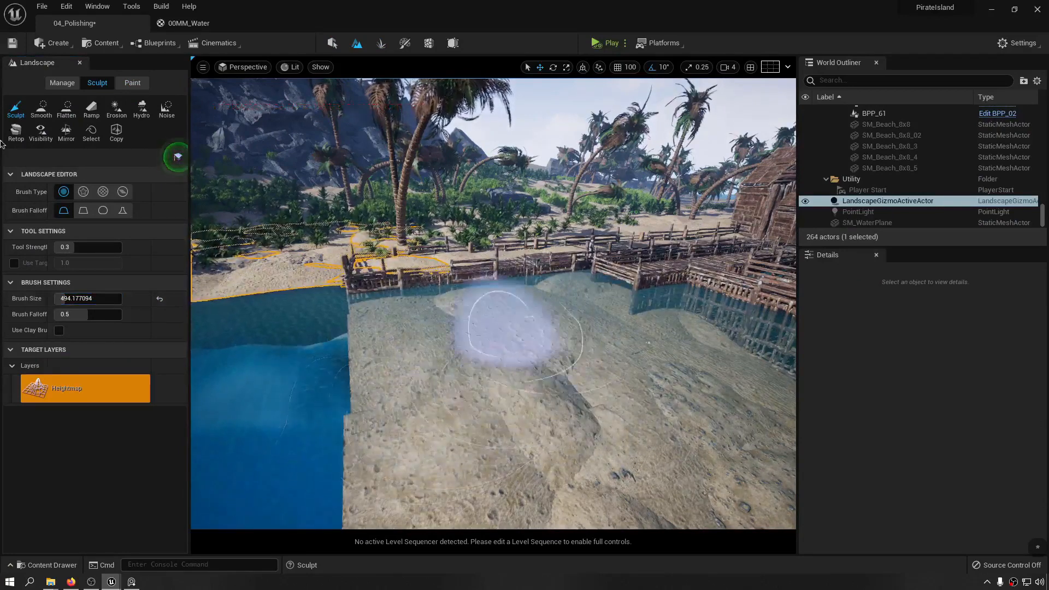
left_click(79, 63)
- Move the tilted sand patch BPP_61 beside the docks to about X 13566, Y 44066, Z -20370
right_click_drag(350, 273, 438, 254)
key("a")
key("e")
key("w")
key("q")
key("s")
key("a")
right_click_drag(371, 330, 371, 330)
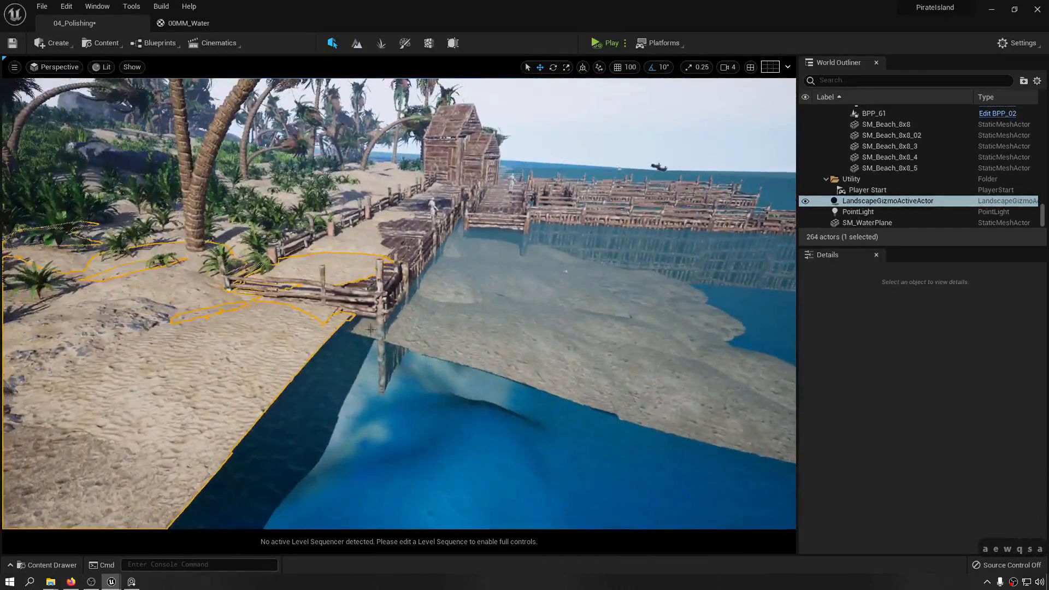
left_click(481, 335)
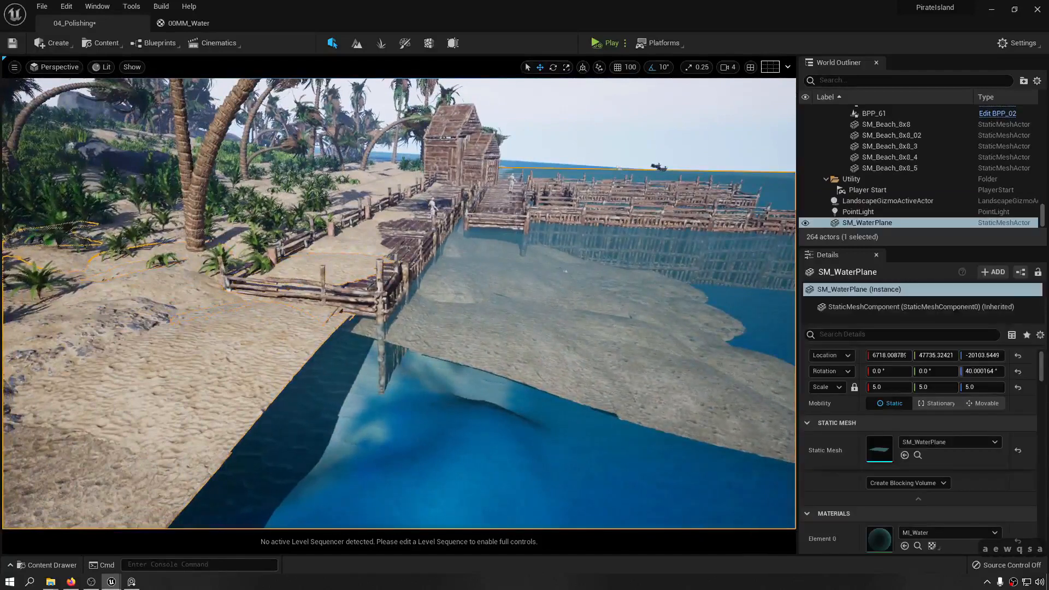
left_click(473, 332)
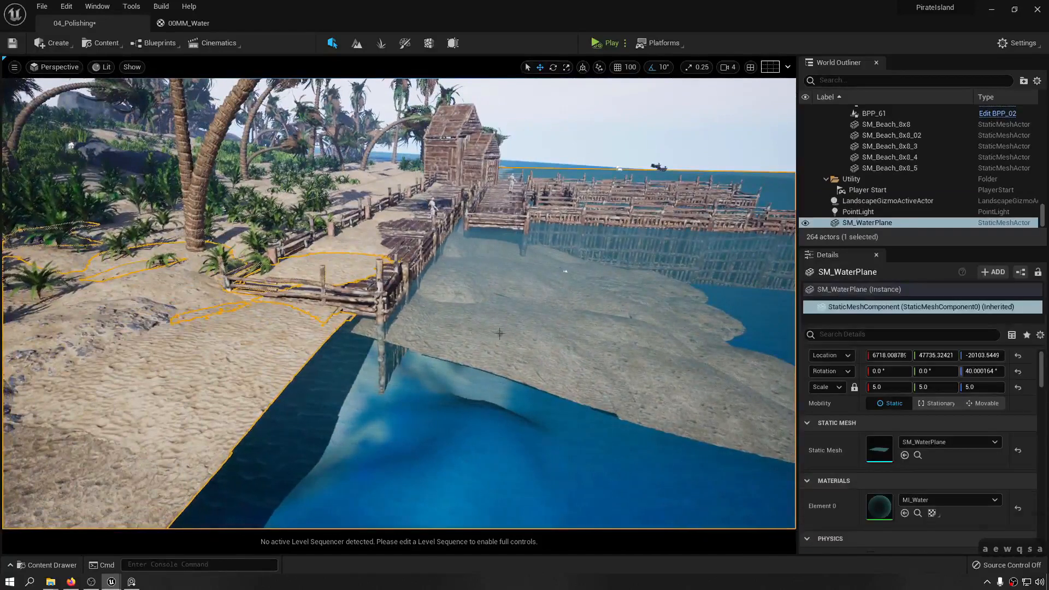
left_click(537, 327)
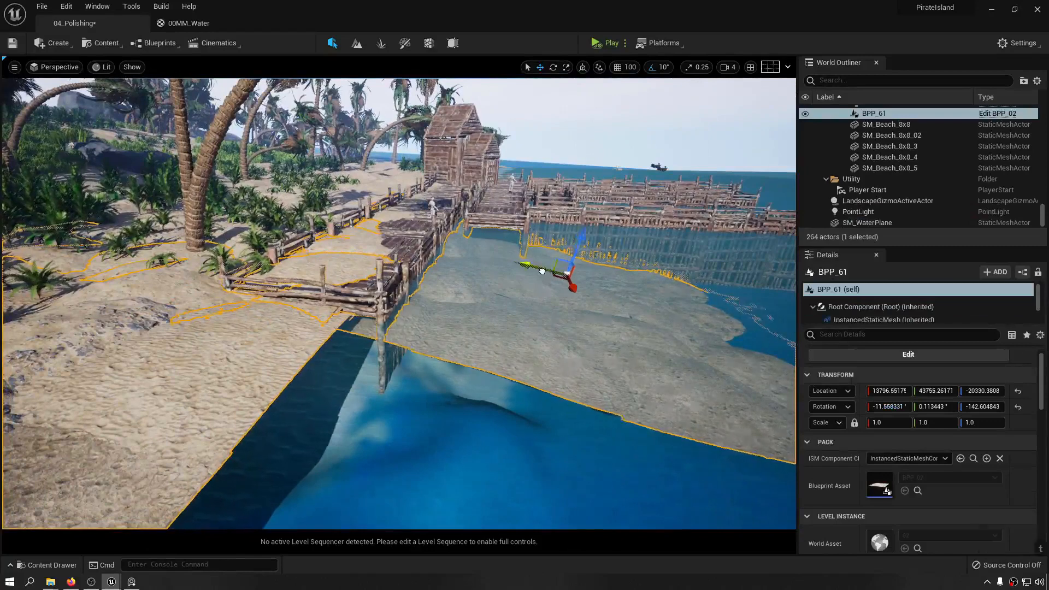
left_click_drag(546, 273, 600, 285)
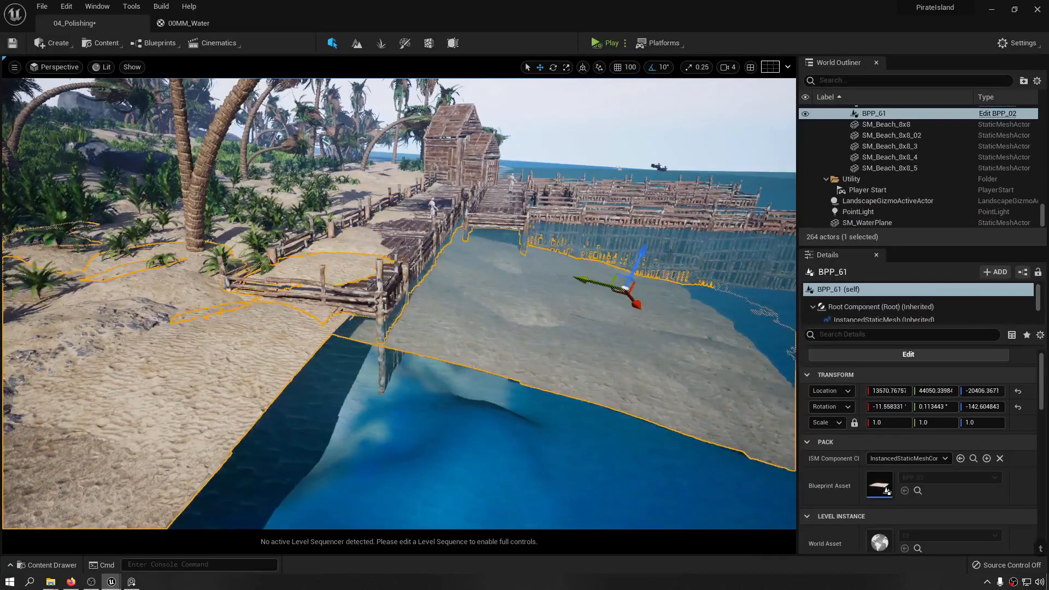
left_click_drag(635, 252, 645, 246)
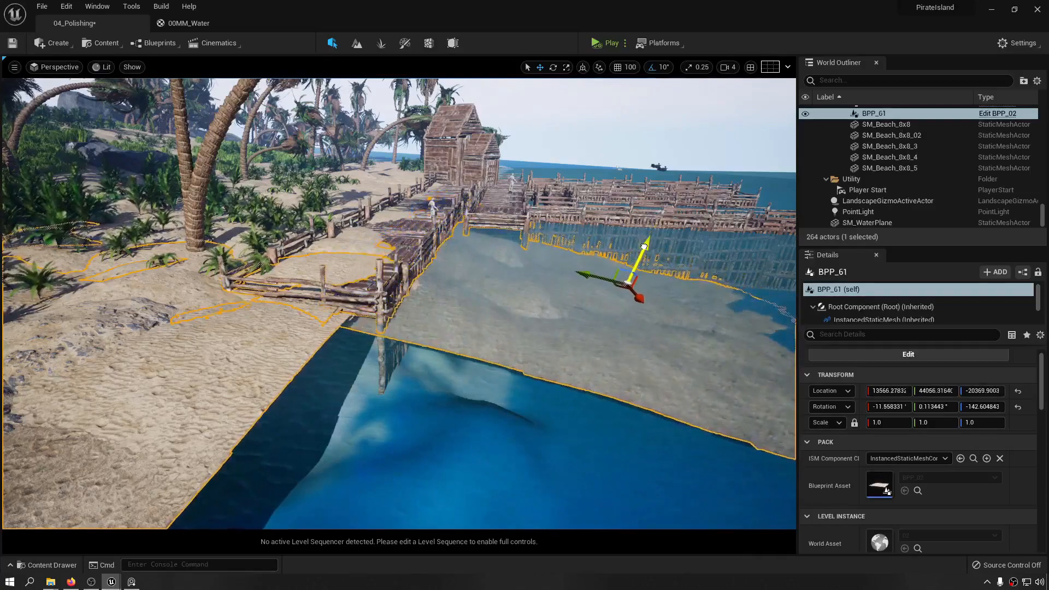
- Examine the shifted sand patch and docks from offshore and through CineCameraActor4, and leave the camera view
key("w")
key("w")
right_click_drag(635, 248, 569, 244)
key("s")
key("s")
key("a")
key("d")
key("s")
key("s")
key("s")
key("s")
key("s")
key("s")
key("s")
key("q")
key("d")
key("w")
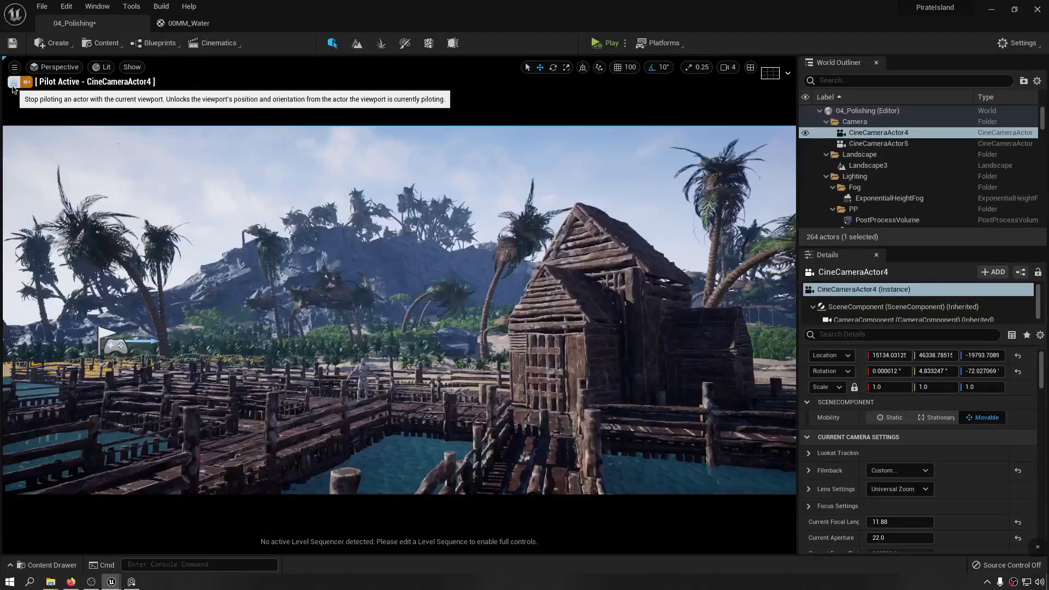
left_click(13, 83)
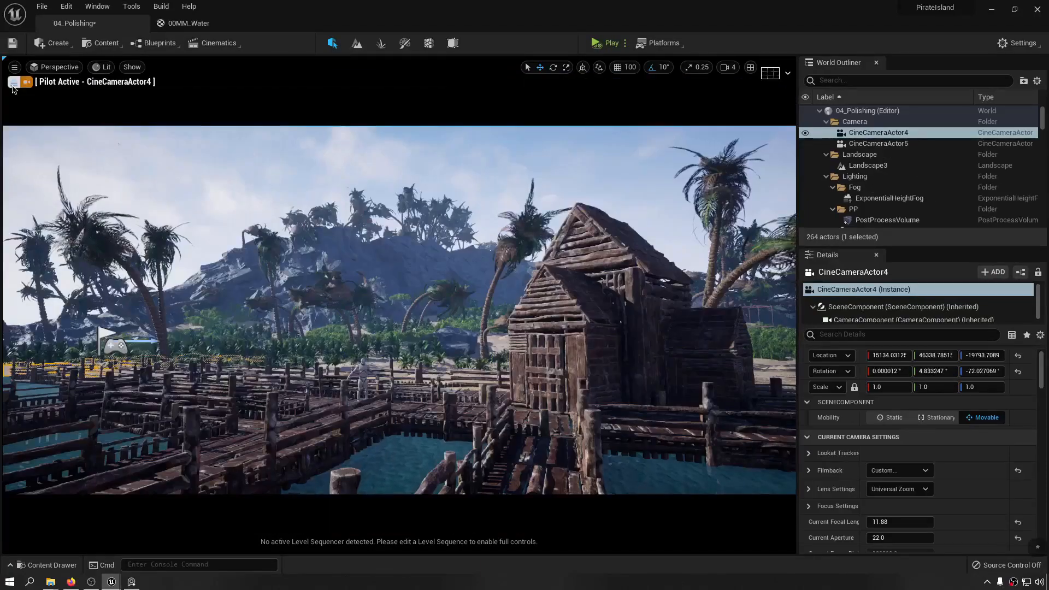
key("a")
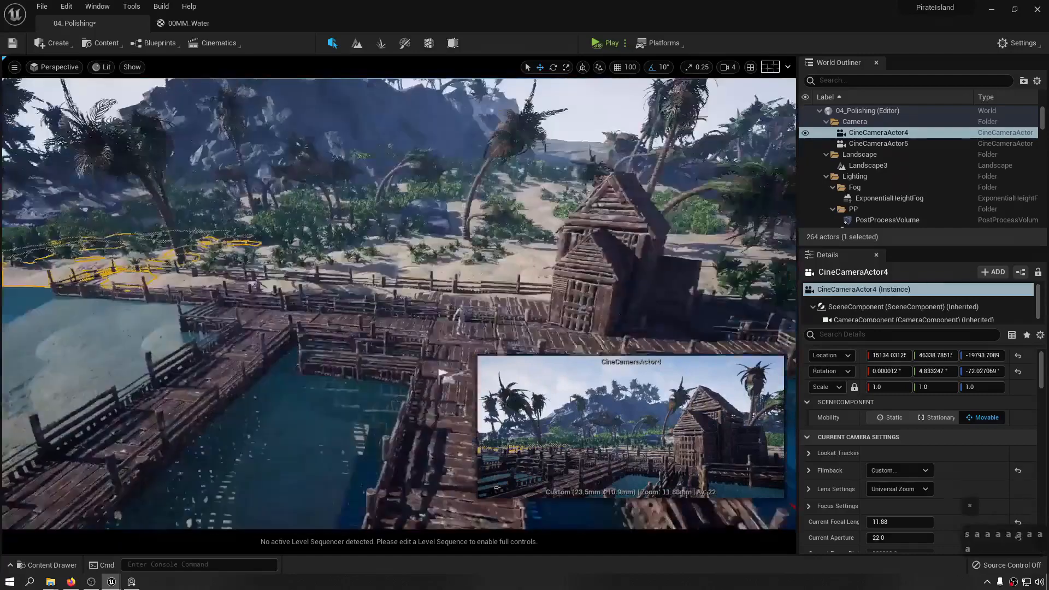
key("s")
key("s")
key("s")
key("s")
key("s")
key("s")
- Duplicate the sloped sand patch across the dock area and slide the copies into the water beyond the piers
left_click(227, 352)
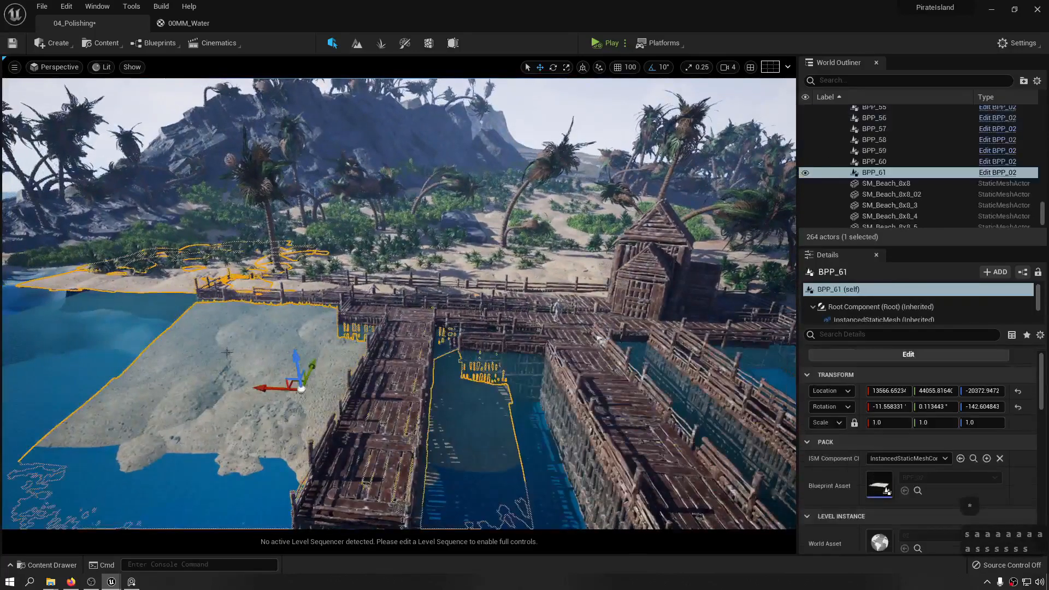
left_click_drag(268, 389, 778, 419, "alt")
key("s")
right_click_drag(565, 291, 677, 298)
key("a")
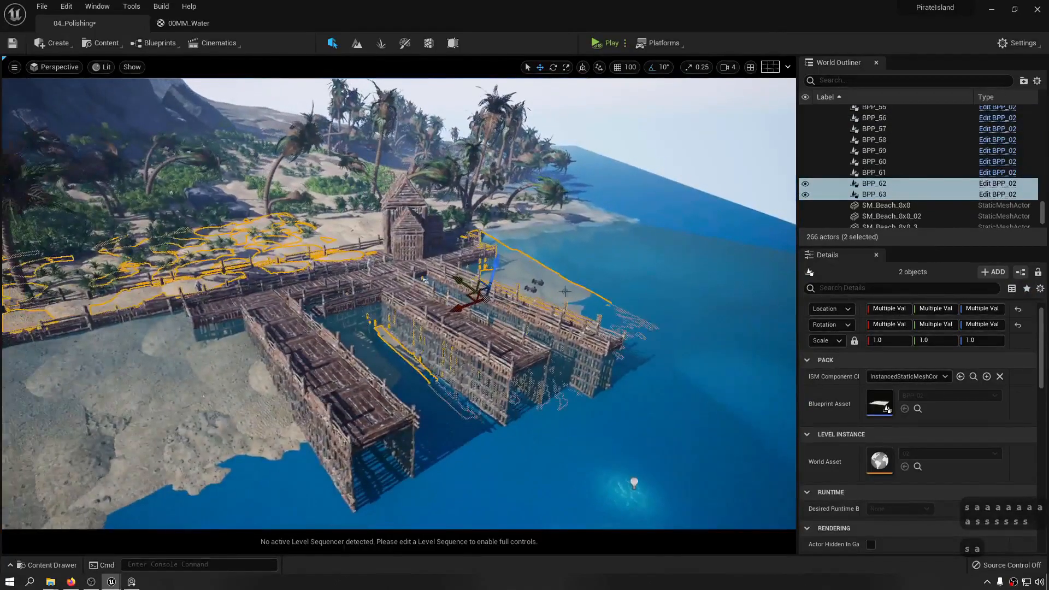
left_click_drag(469, 288, 540, 336)
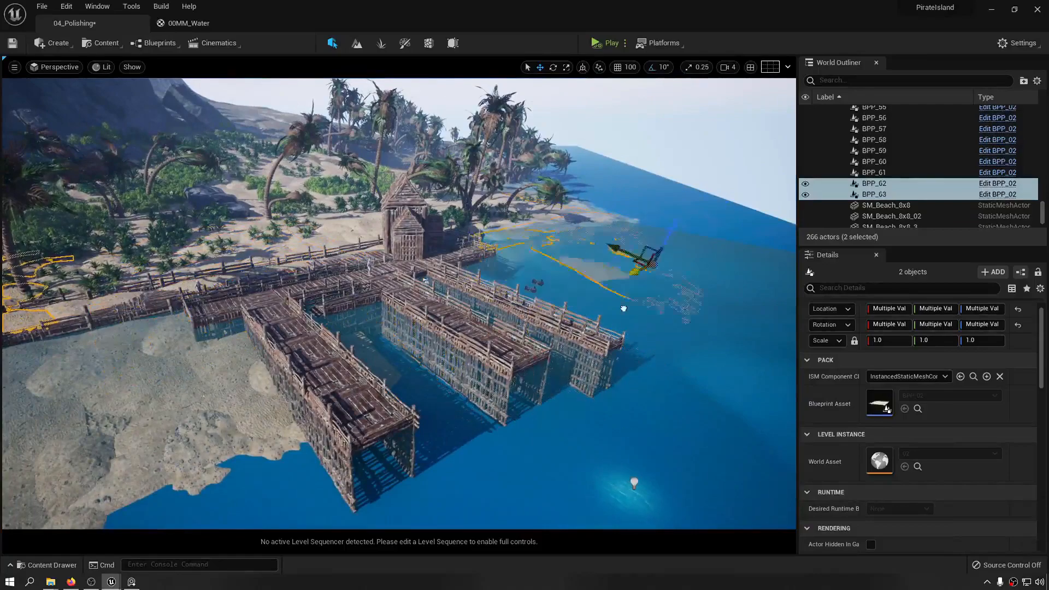
- Duplicate the copied sand patches again, extending the sandy seabed past the narrow pier and hut
key("w")
right_click_drag(473, 340, 364, 358)
key("d")
key("*")
key("*")
key("d")
key("w")
key("a")
key("s")
key("s")
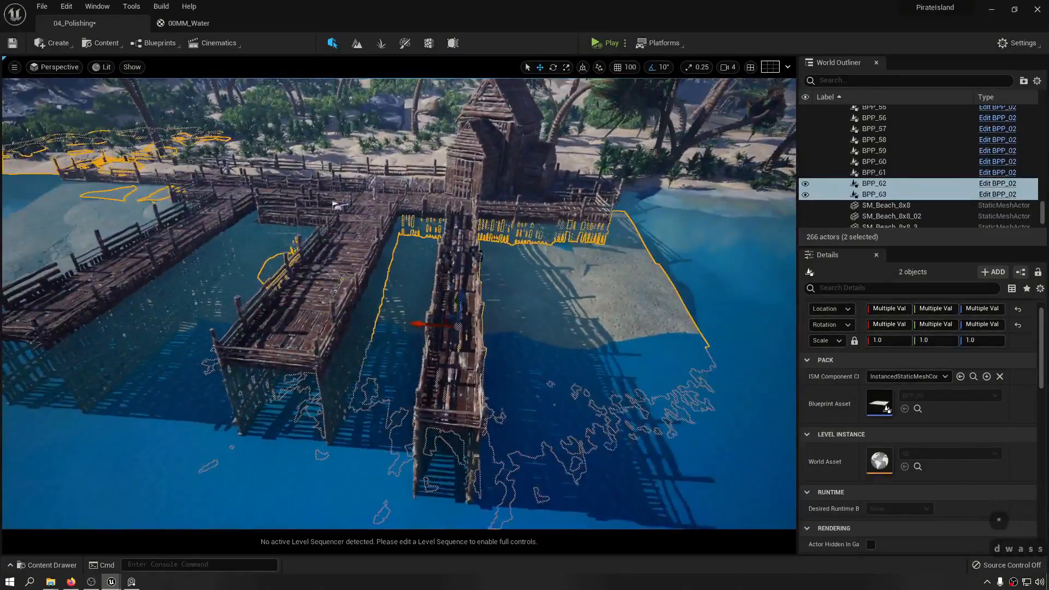
left_click_drag(419, 326, 826, 341, "alt")
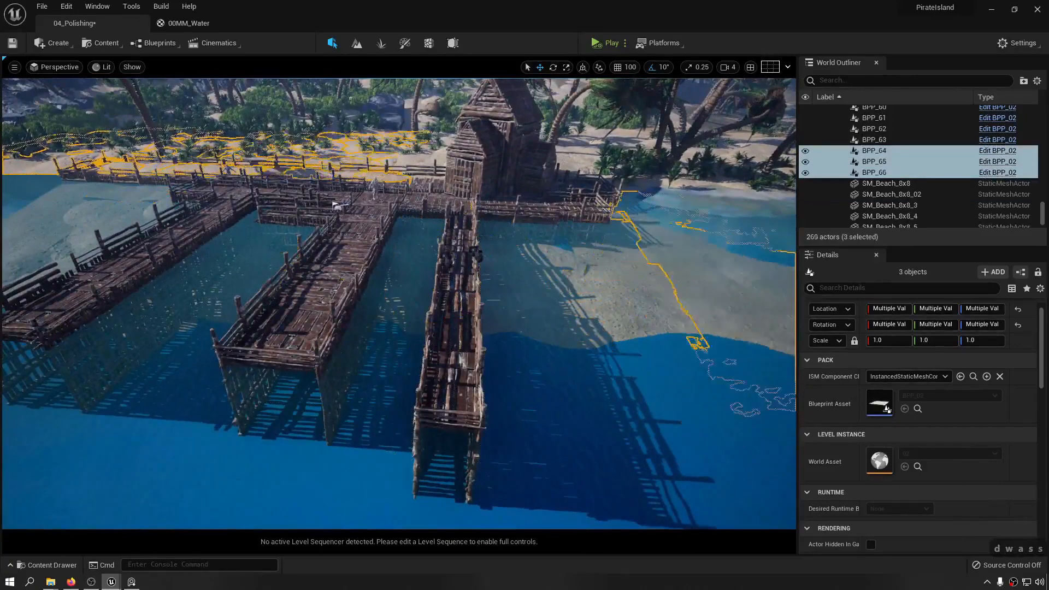
- Select the main sloped sand patches under the docks, including BPP_61, BPP_63 and BPP_66, and duplicate them farther offshore
key("w")
right_click_drag(525, 240, 593, 239)
key("a")
key("d")
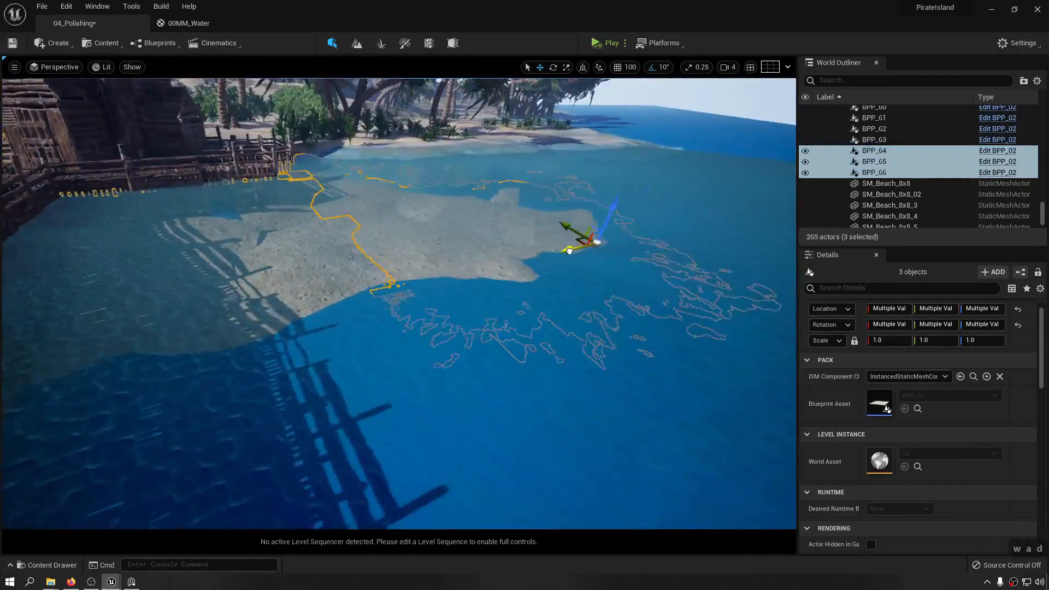
left_click(317, 254)
left_click(268, 240)
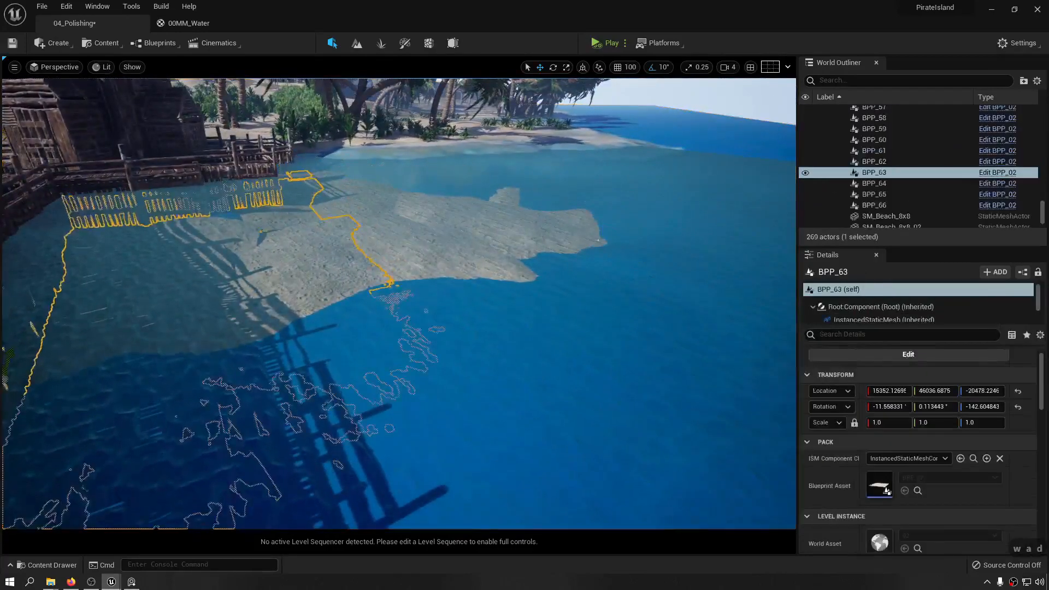
right_click_drag(268, 241, 199, 295)
key("d")
key("w")
key("s")
key("d")
key("s")
key("d")
right_click_drag(420, 361, 492, 360)
left_click(458, 379, "ctrl")
key("a")
key("w")
key("e")
key("e")
key("e")
key("a")
left_click(377, 328, "ctrl")
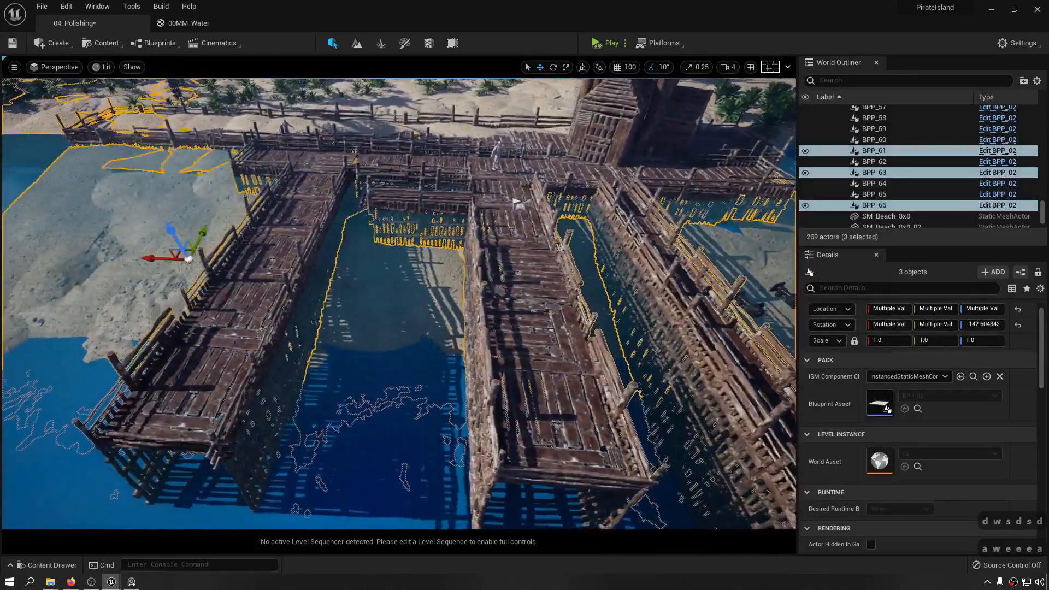
key("s")
key("a")
right_click_drag(377, 328, 495, 268)
key("s")
key("w")
key("q")
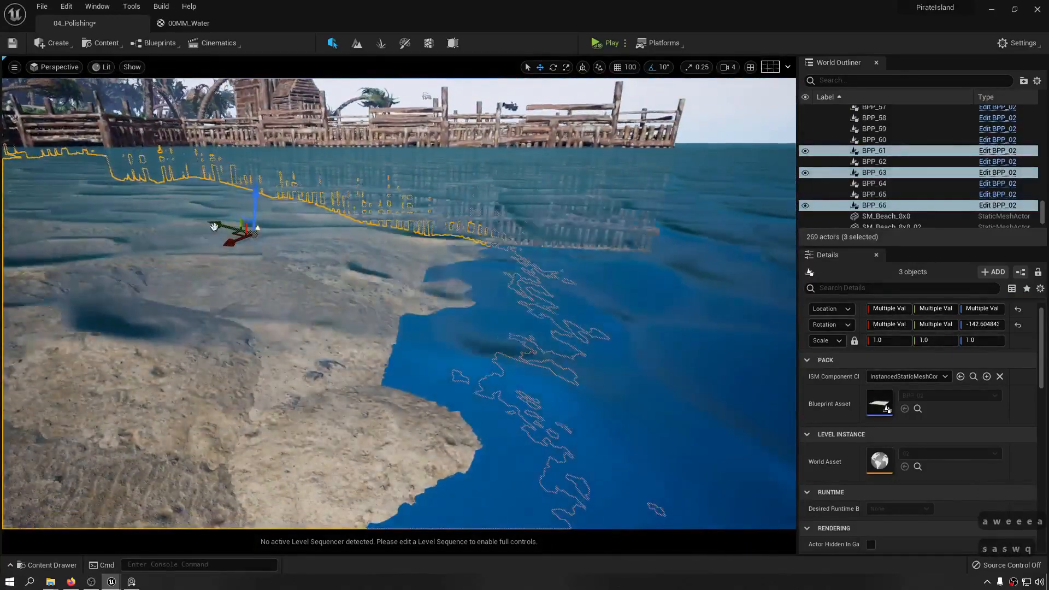
left_click_drag(221, 226, 468, 305, "alt")
- Tilt the duplicated offshore sand patches to an X rotation of about 8.44° and shift them against the existing seabed
key("s")
mouse_move(468, 304)
right_mouse_down()
mouse_move(419, 271)
mouse_move(663, 190)
mouse_move(464, 293)
right_mouse_up()
key("s")
key("d")
key("r")
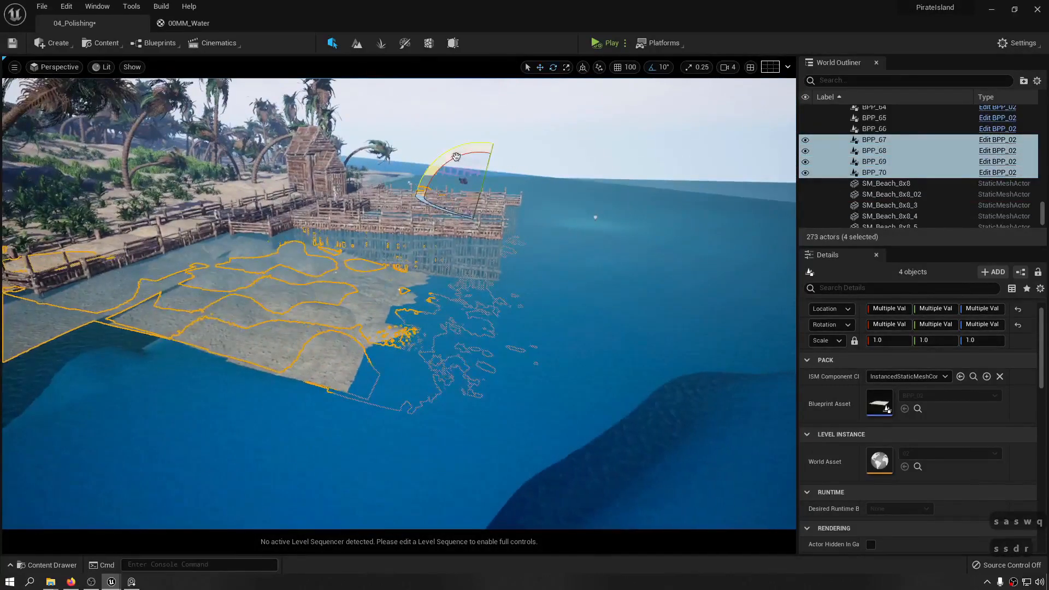
left_click_drag(483, 138, 470, 139)
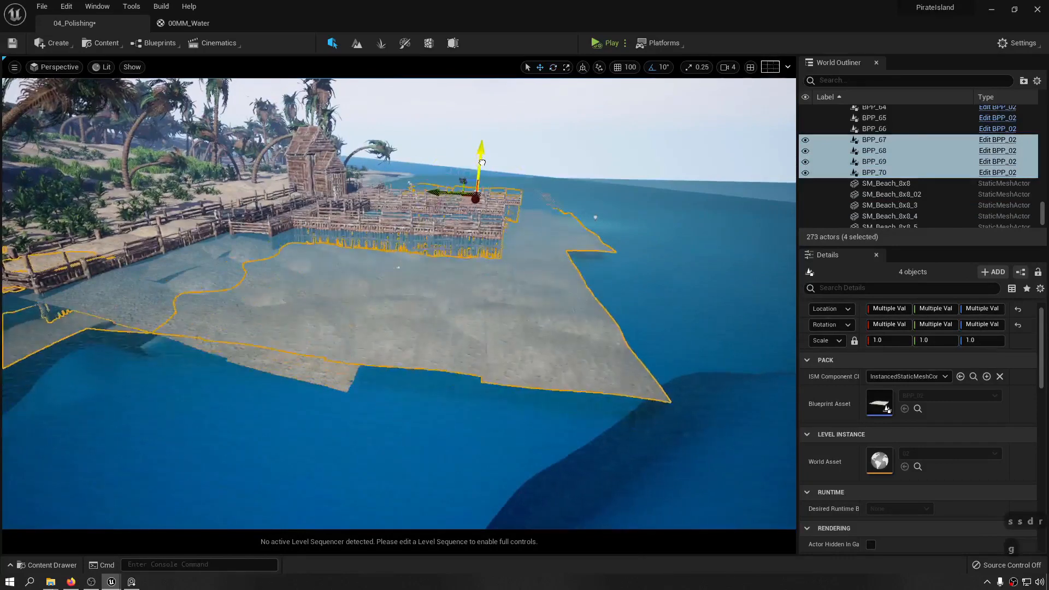
mouse_move(447, 196)
left_mouse_down()
mouse_move(529, 207)
mouse_move(462, 207)
left_mouse_up()
- Delete the extra sand patch copy BPP_67 protruding from the shore end of the seabed
left_click(108, 341)
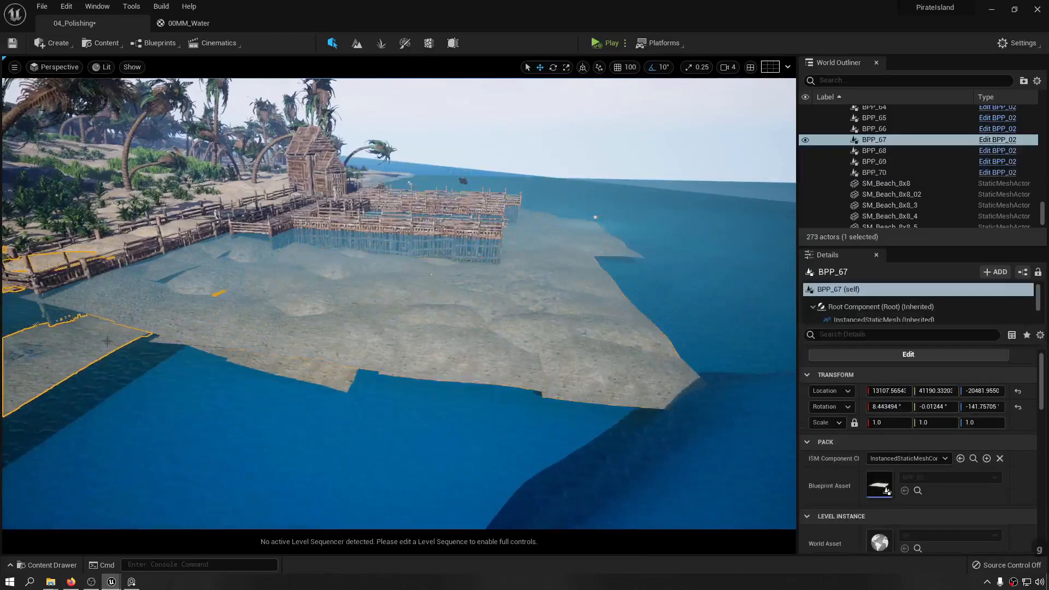
right_click_drag(107, 341, 44, 350)
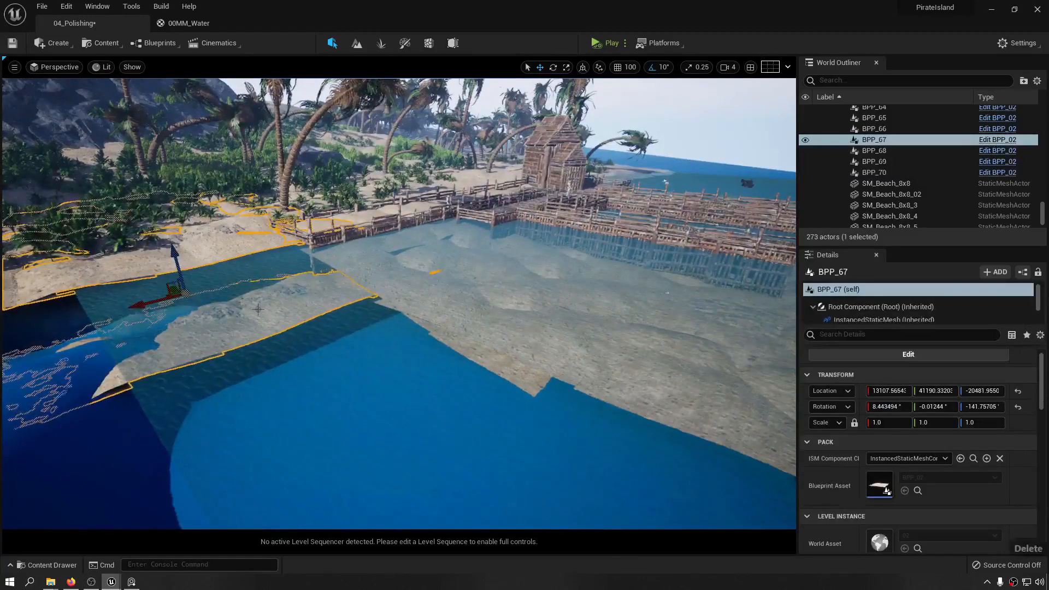
key("Delete")
- Examine the extended seabed along the docks and check the water in the CineCameraActor4 view
left_click(327, 321)
key("w")
right_click_drag(327, 320, 226, 301)
key("d")
key("d")
key("d")
key("d")
key("d")
key("d")
key("d")
key("d")
key("d")
key("d")
key("d")
key("d")
key("d")
key("d")
key("d")
key("d")
key("d")
key("d")
key("d")
key("d")
key("d")
key("d")
key("e")
key("d")
key("d")
key("w")
key("a")
key("d")
key("w")
key("e")
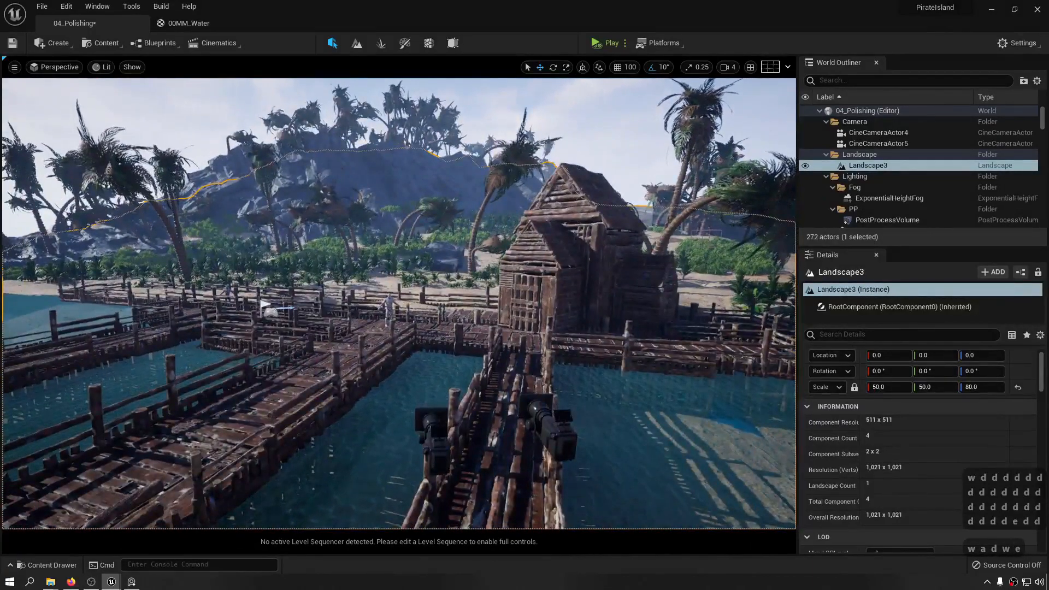
left_click(264, 304)
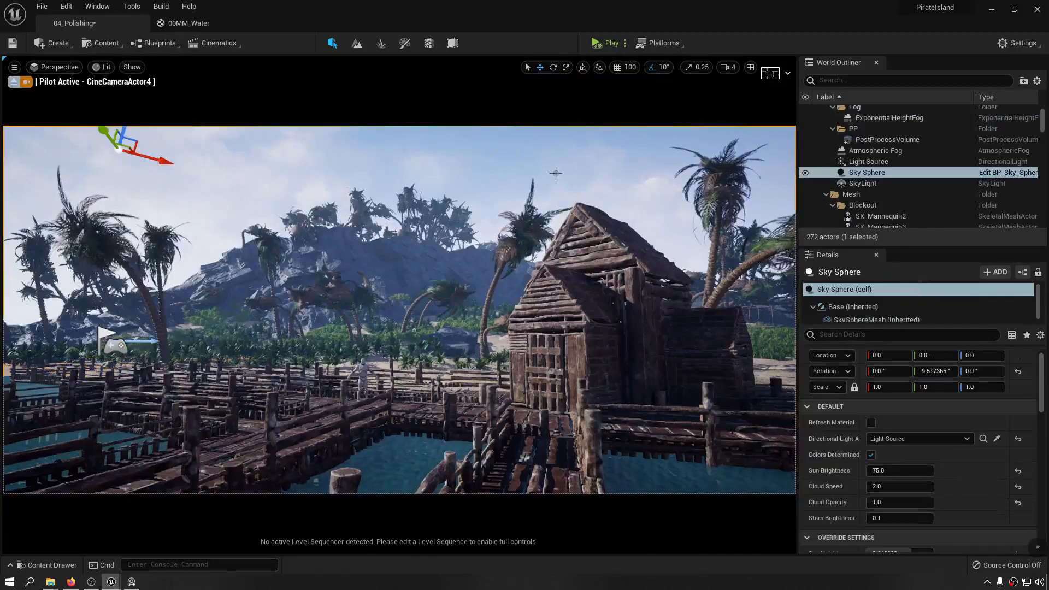
key("Escape")
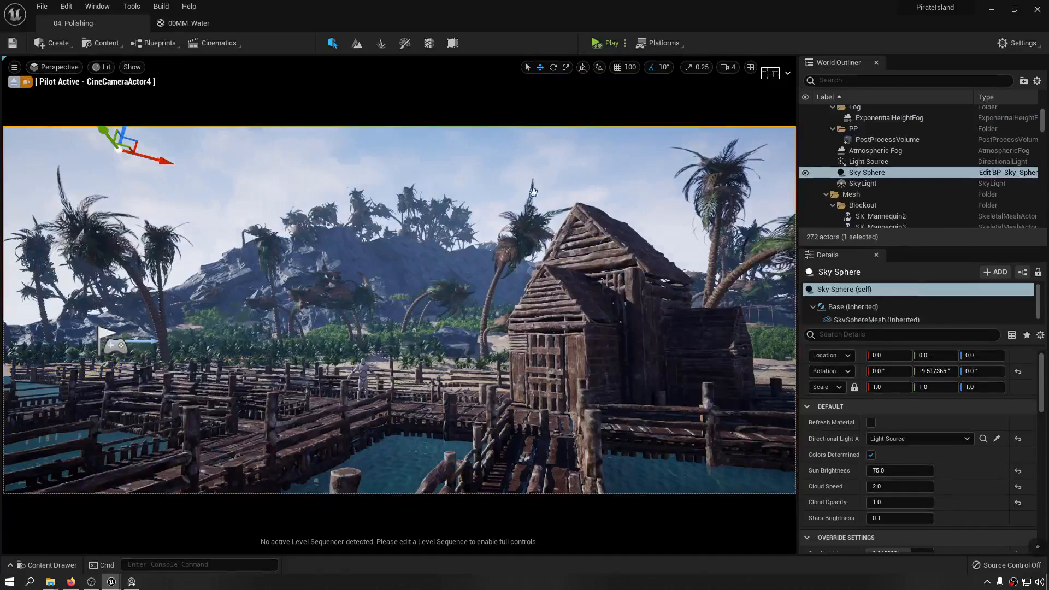
- Place SM_Beach_Stone_06 from the Landscape meshes folder in the water between the piers, scaled to about 3.68 at Z -20215
key("ctrl+space")
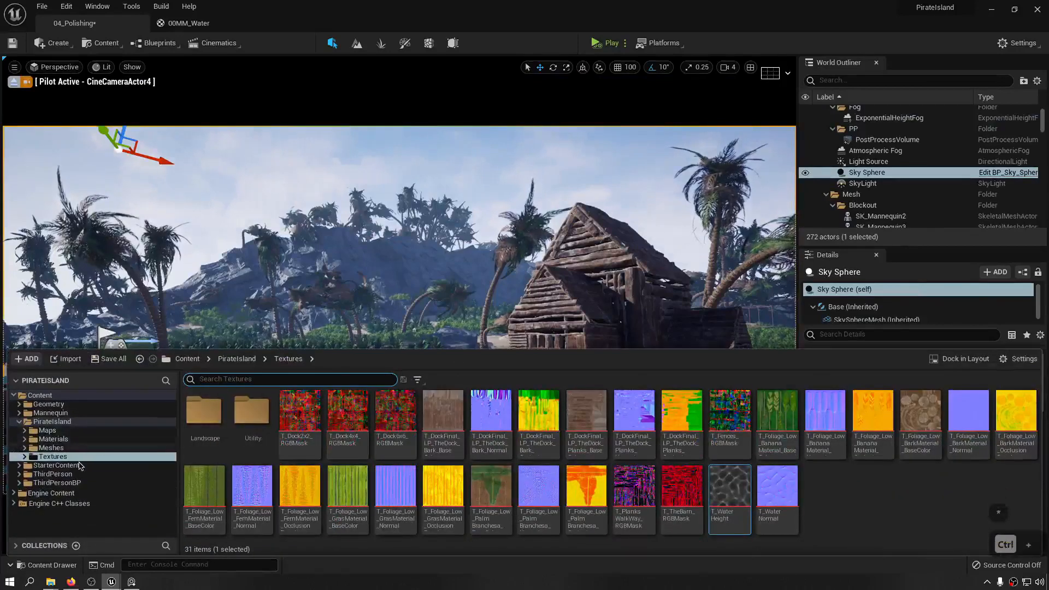
left_click(60, 448)
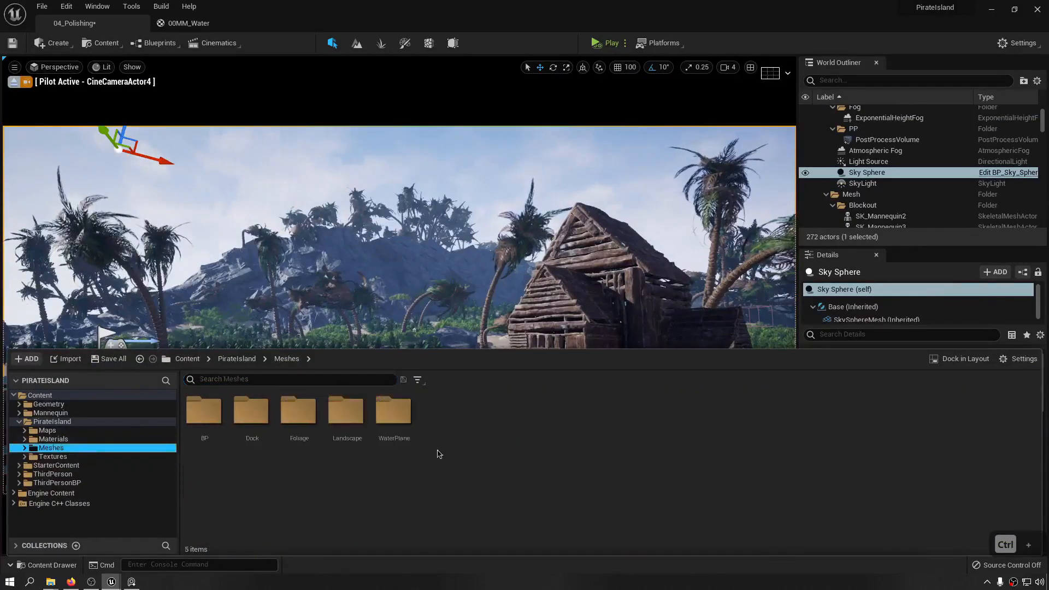
double_click(353, 419)
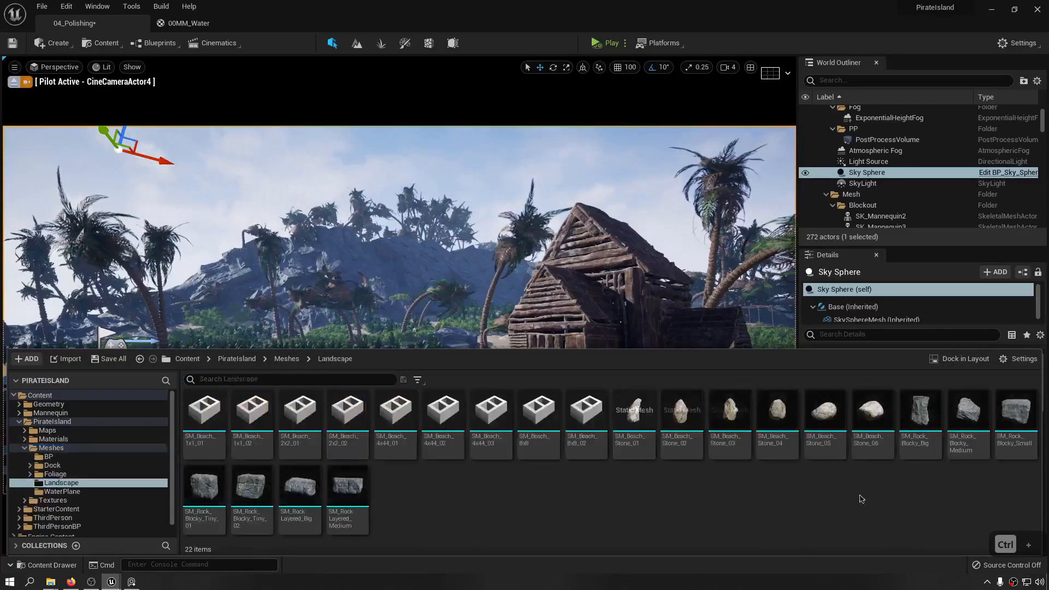
left_click_drag(874, 421, 398, 447)
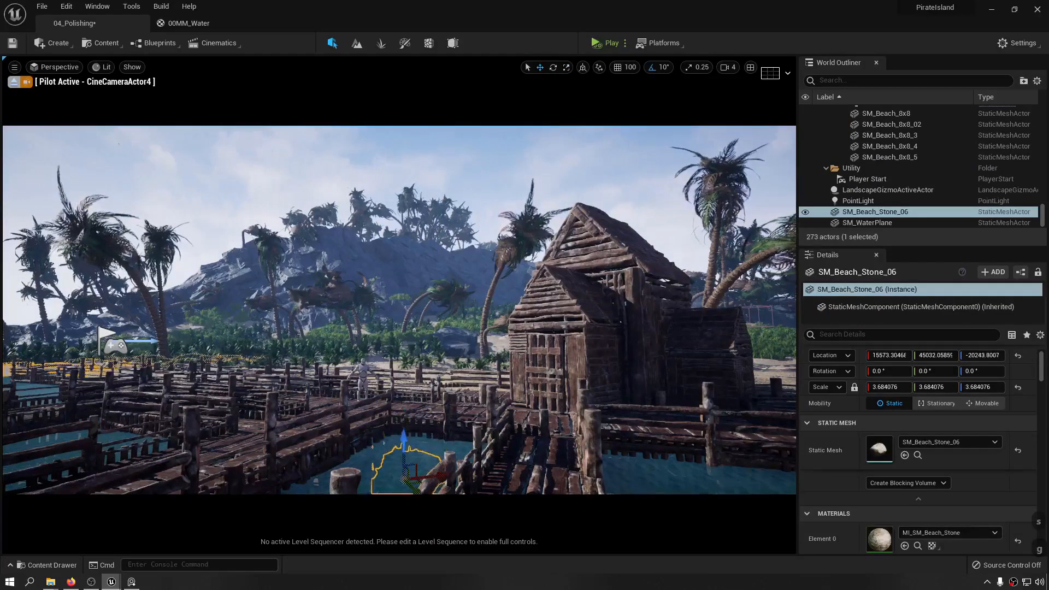
left_click(486, 190)
key("ctrl+z")
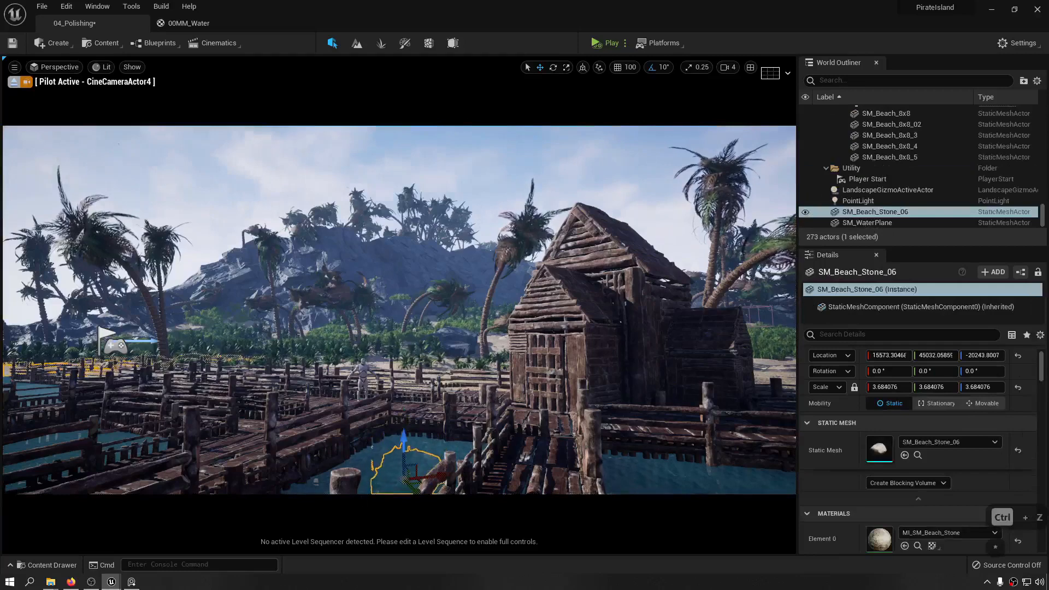
left_click_drag(408, 435, 407, 426)
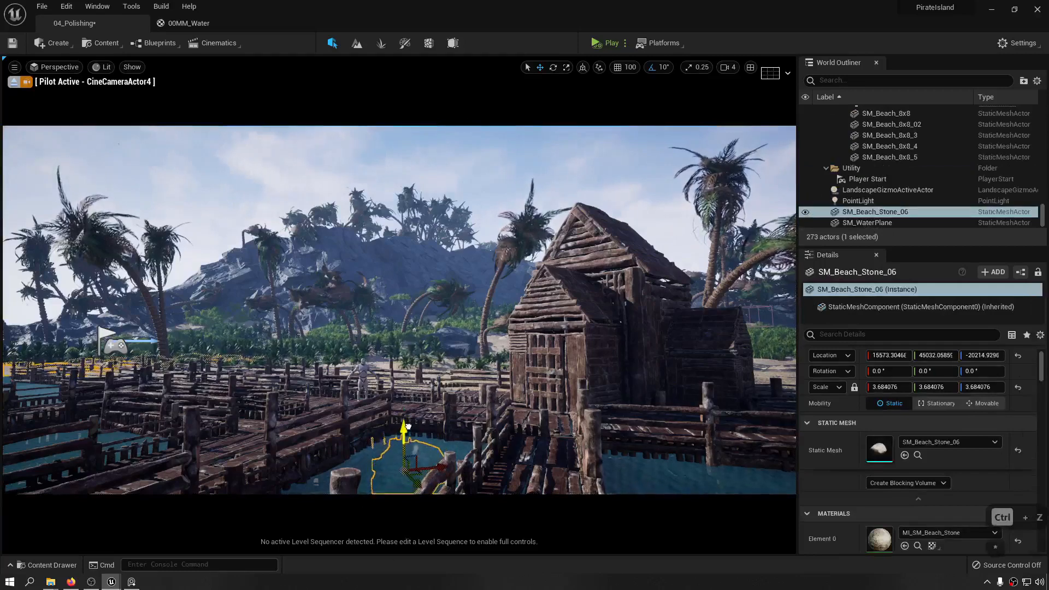
- Try to duplicate the submerged stone across to the water on the other side of the narrow pier
left_click_drag(447, 468, 610, 470, "alt")
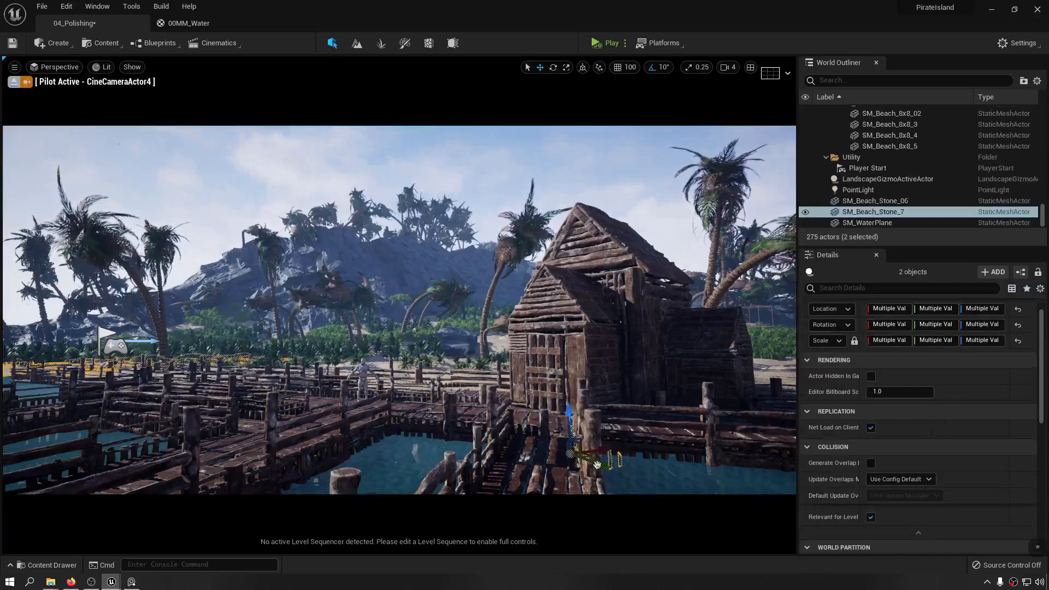
left_click_drag(610, 459, 707, 488, "alt")
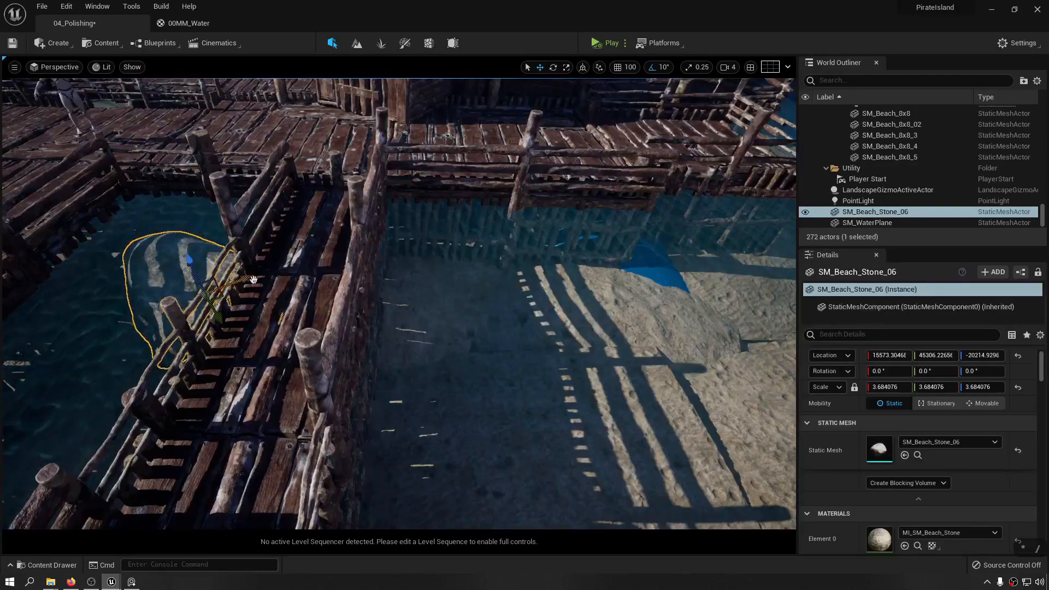
- Move the submerged stone to about X 15537 and duplicate it across the narrow pier to about X 15990, Y 45628
left_click_drag(236, 284, 233, 307)
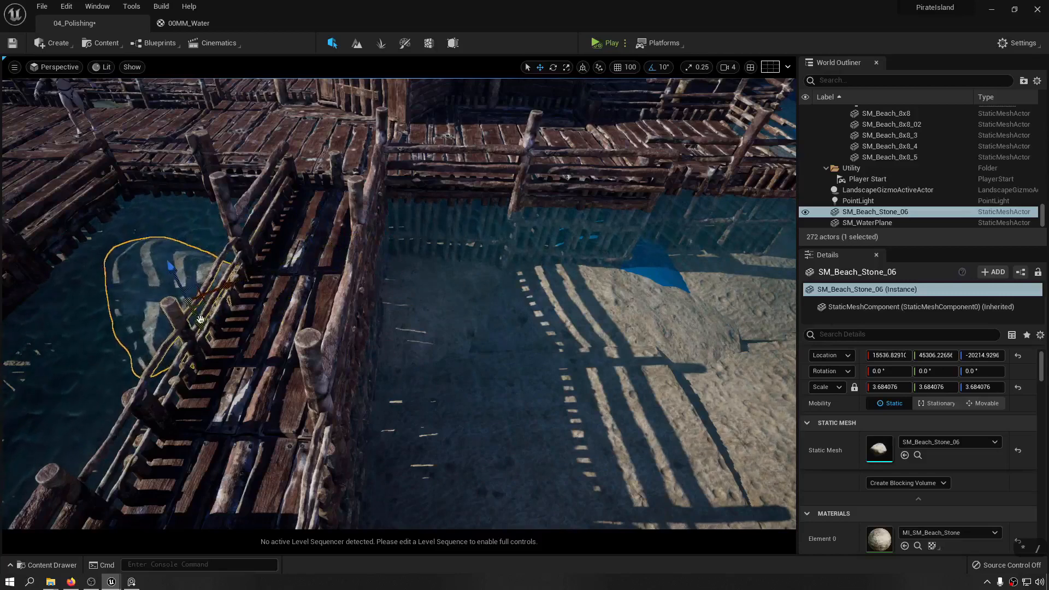
left_click_drag(204, 244, 504, 305, "alt")
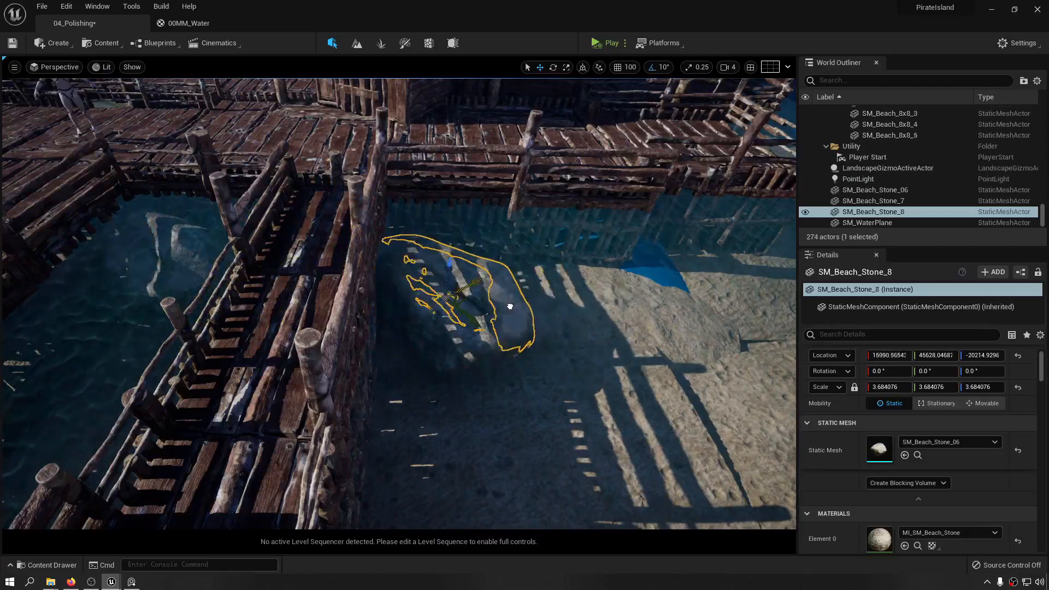
- Rotate the duplicated submerged stone beside the narrow pier to -50° about Z and move it to about X 15900, Y 45730
key("e")
left_click_drag(447, 347, 471, 306)
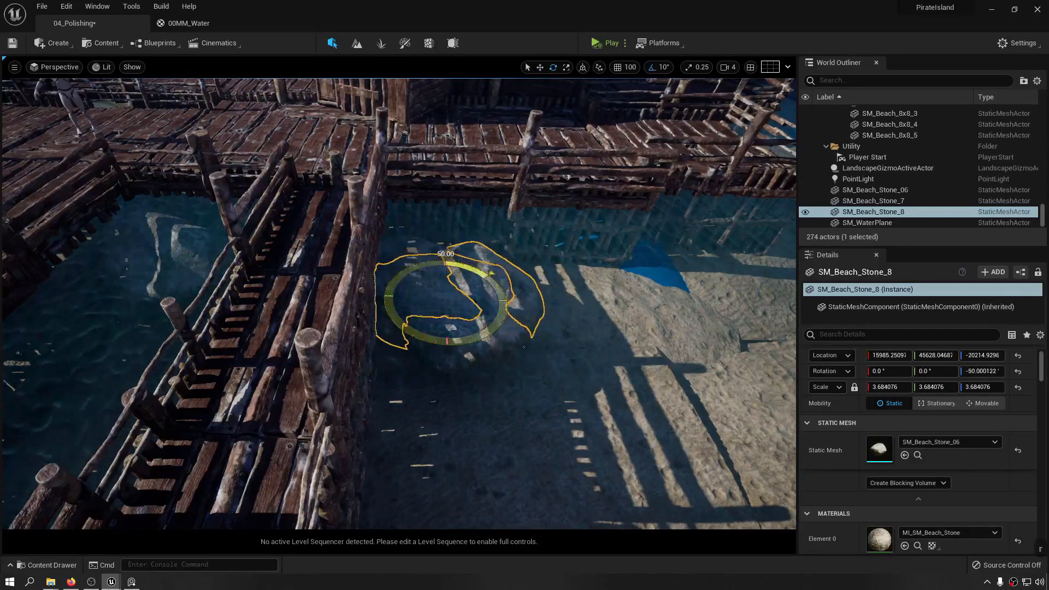
key("w")
left_click_drag(443, 272, 449, 328)
- Pilot CineCameraActor4 and duplicate the unrotated submerged stone near the hut to about X 14666, Y 45132, Z -20223
right_click_drag(450, 328, 412, 253)
key("q")
key("s")
key("ctrl+q")
key("ctrl+q")
key("s")
key("a")
key("w")
key("a")
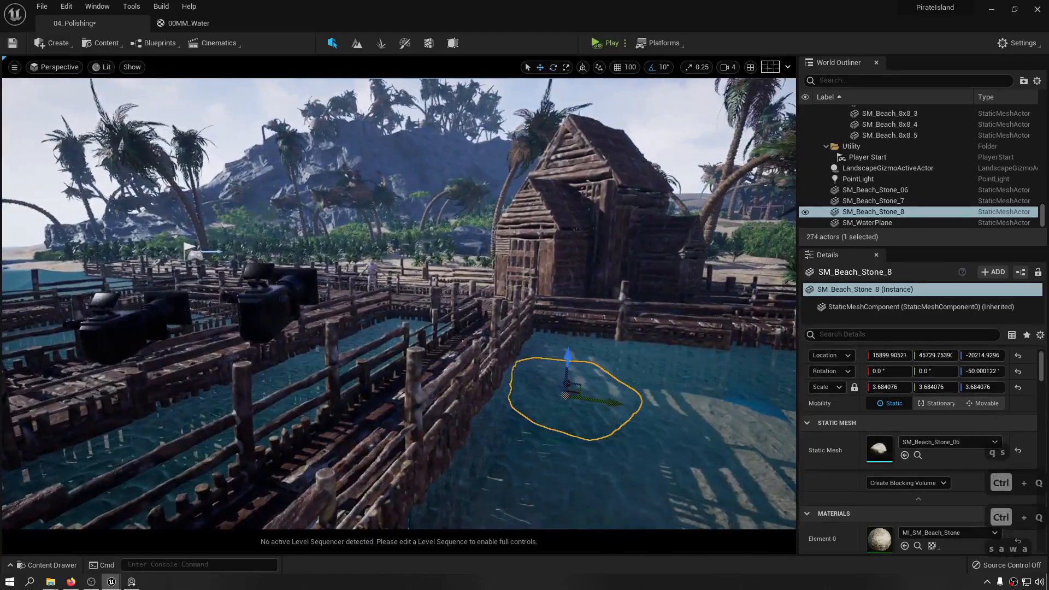
right_click(270, 298)
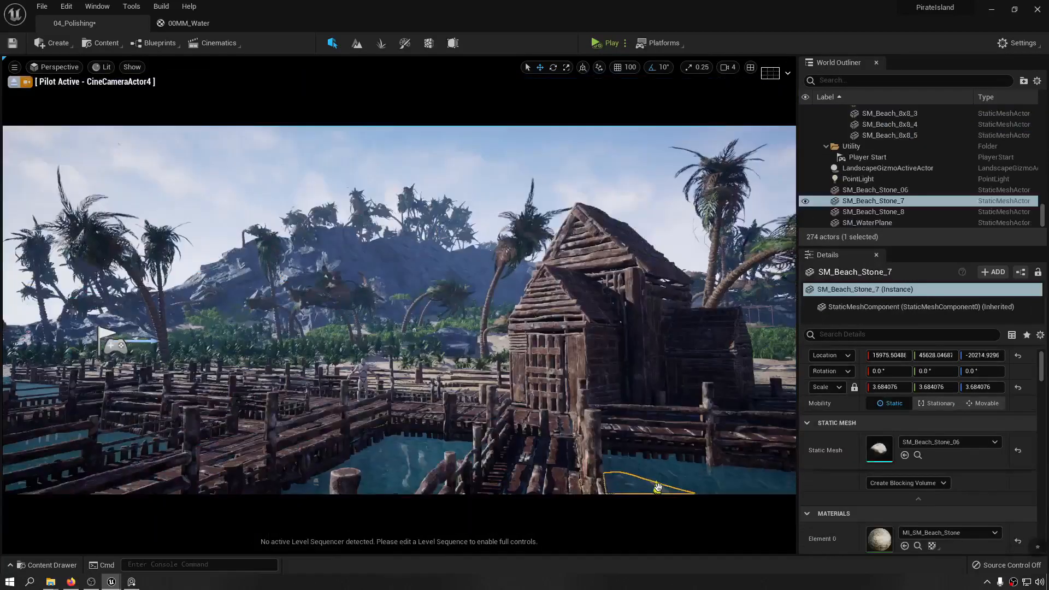
left_click_drag(658, 485, 657, 403, "alt")
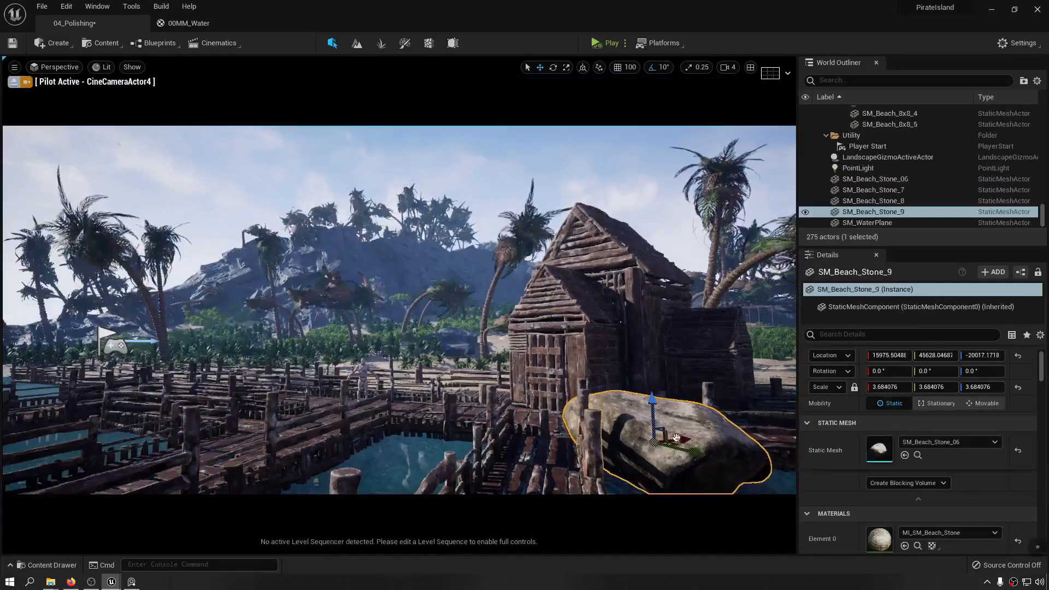
left_click_drag(684, 441, 53, 481)
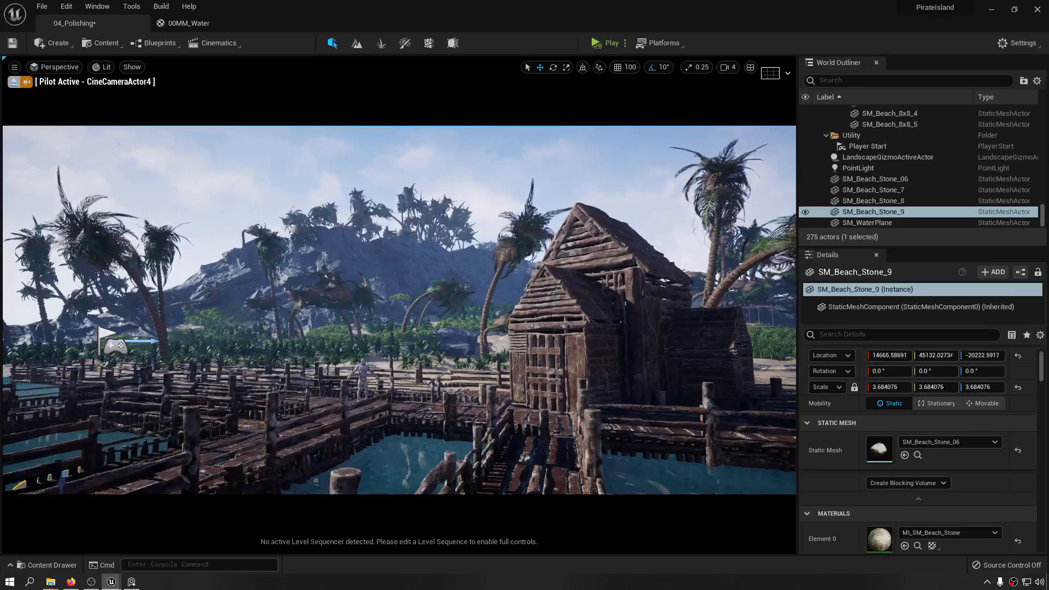
left_click(485, 183)
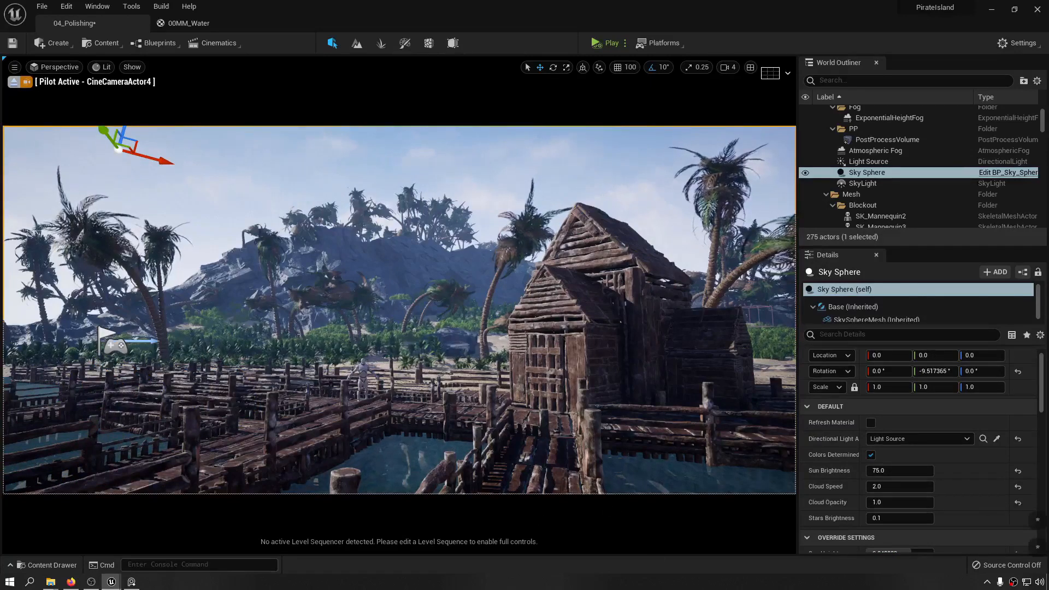
- Lower the water plane around the docks to about Z -20136, then deselect it
left_click(411, 457)
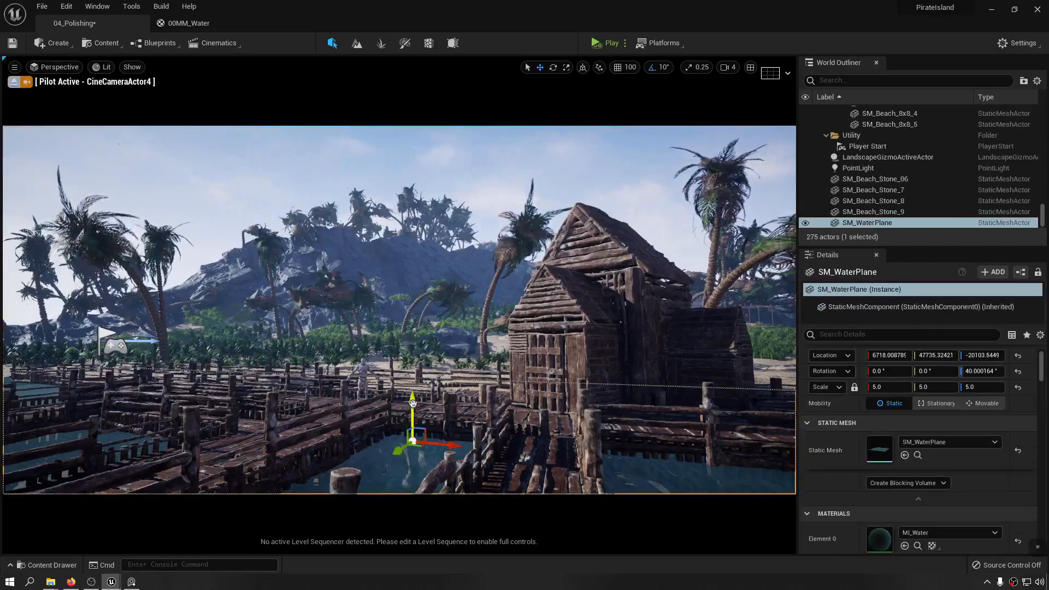
left_click_drag(413, 406, 414, 413)
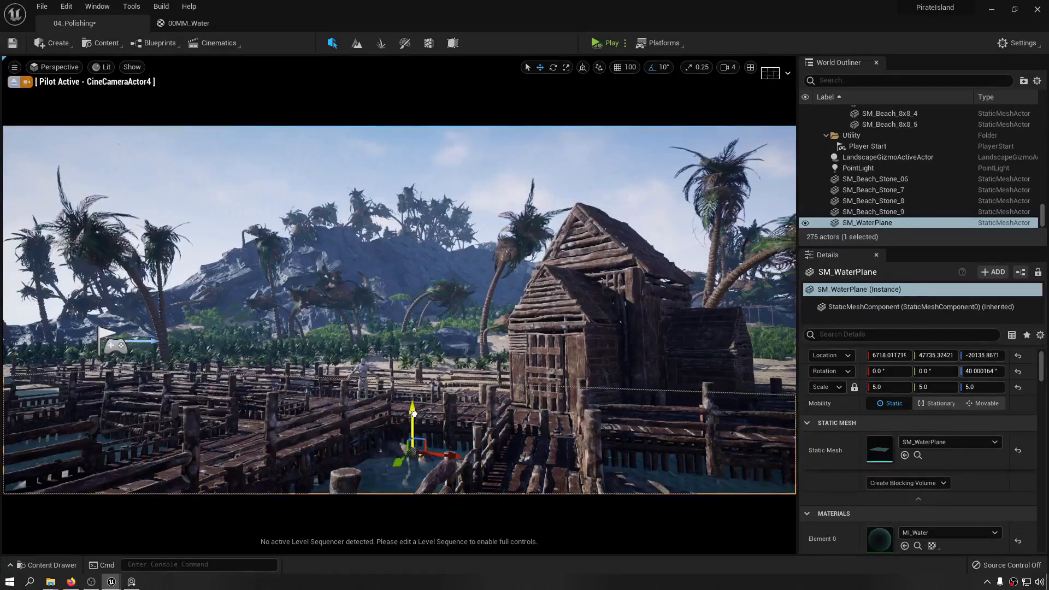
left_click(482, 176)
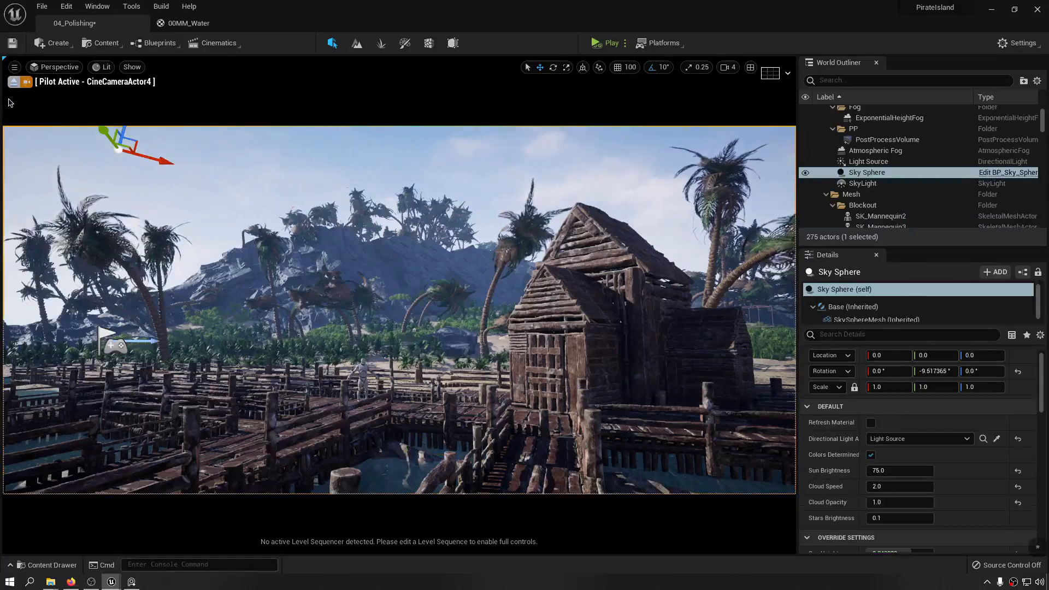
- Save the 04_Polishing level and all modified project content
key("ctrl+s")
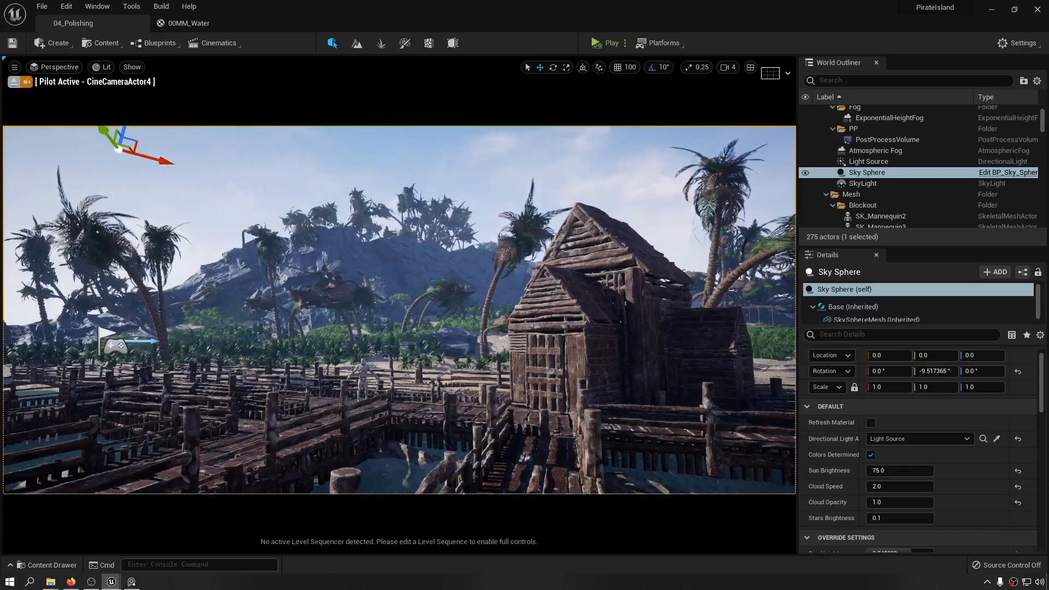
key("ctrl+shift+s")
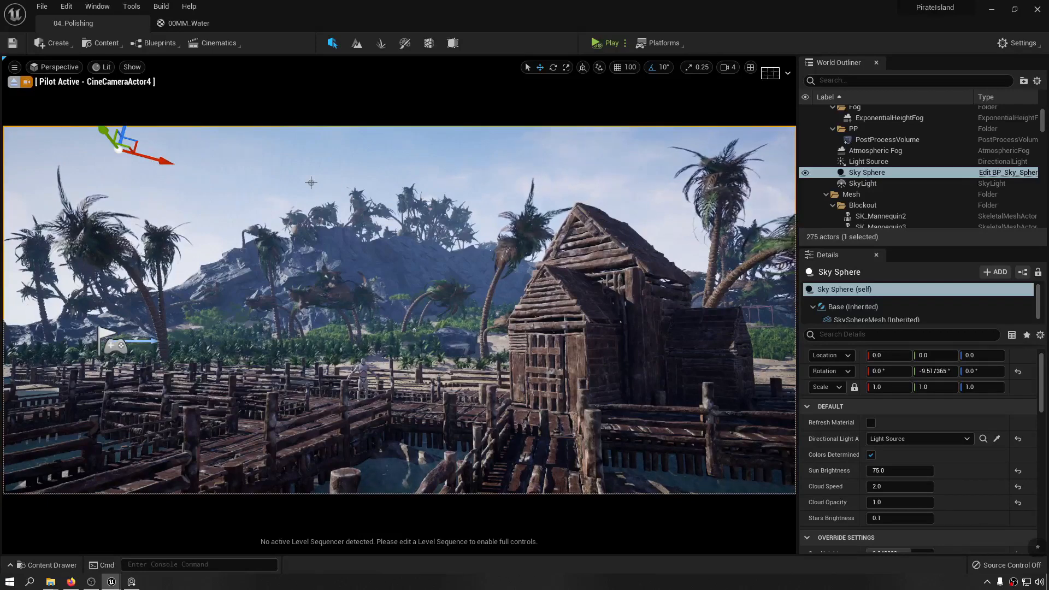
key("asterisk")
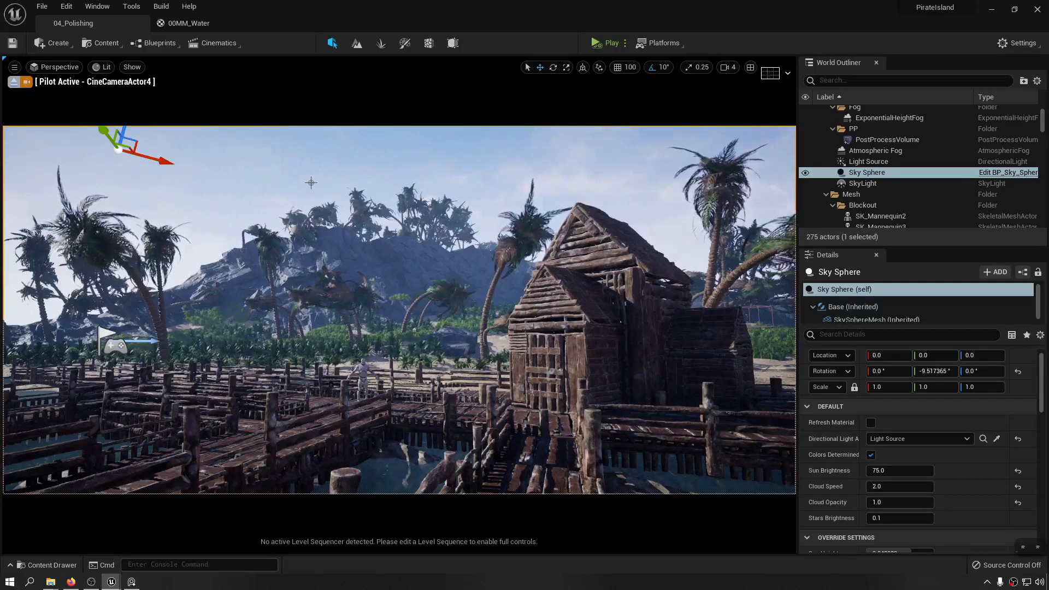